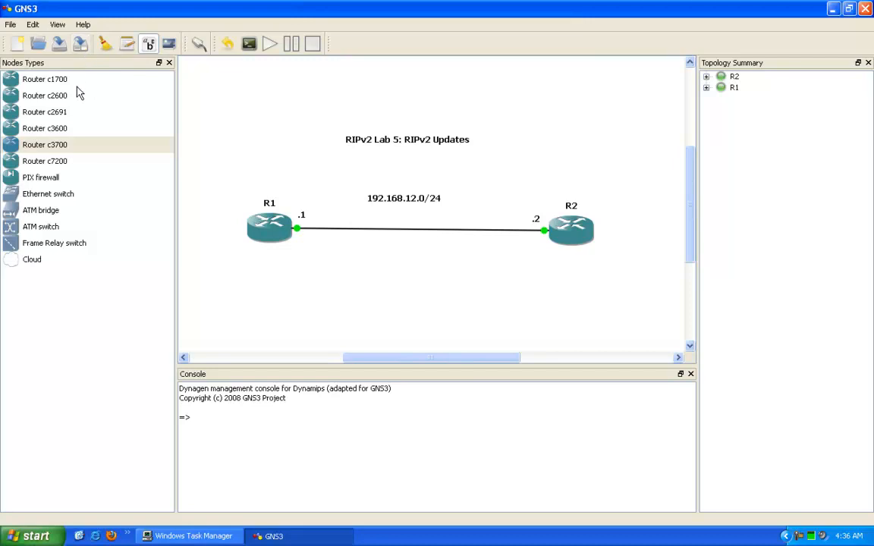
# Step: Add a text note reading 224.0.0.9 to the topology and position it centrally below the link between R1 and R2
pyautogui.click(128, 44)
pyautogui.write('224.0.0.')
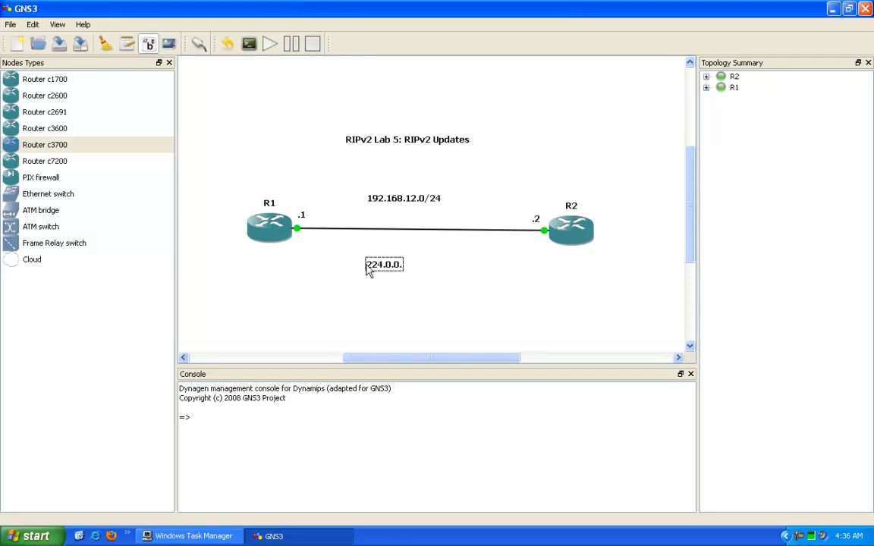
pyautogui.write('9')
pyautogui.click(410, 251)
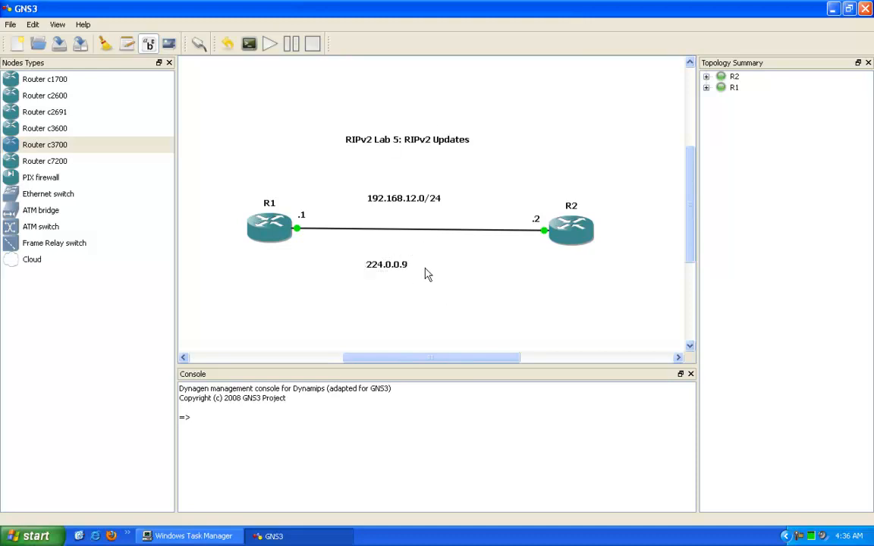
pyautogui.moveTo(387, 272); pyautogui.dragTo(404, 267)
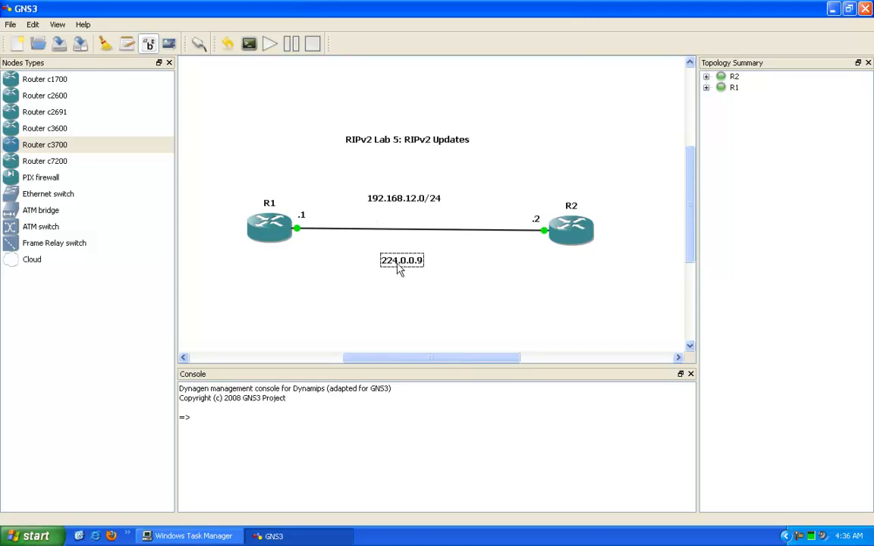
pyautogui.moveTo(399, 270); pyautogui.dragTo(398, 264)
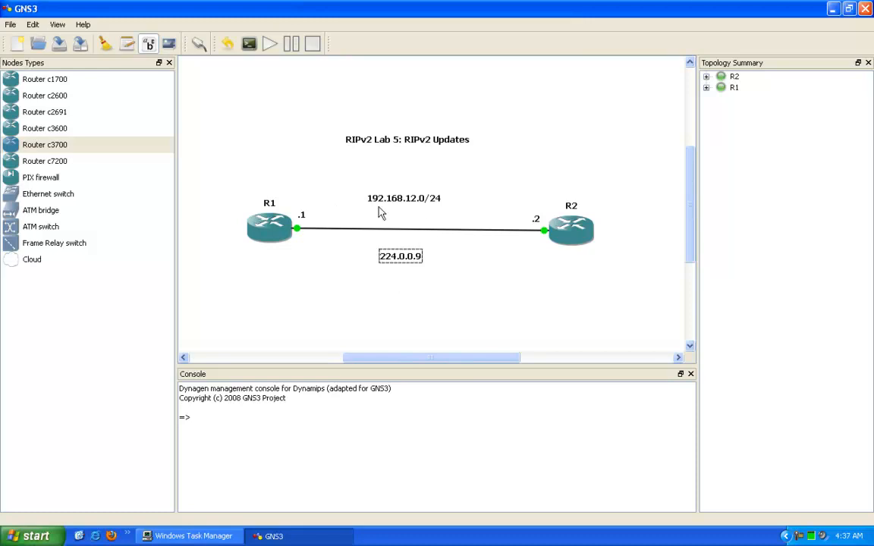
pyautogui.moveTo(402, 263); pyautogui.dragTo(401, 268)
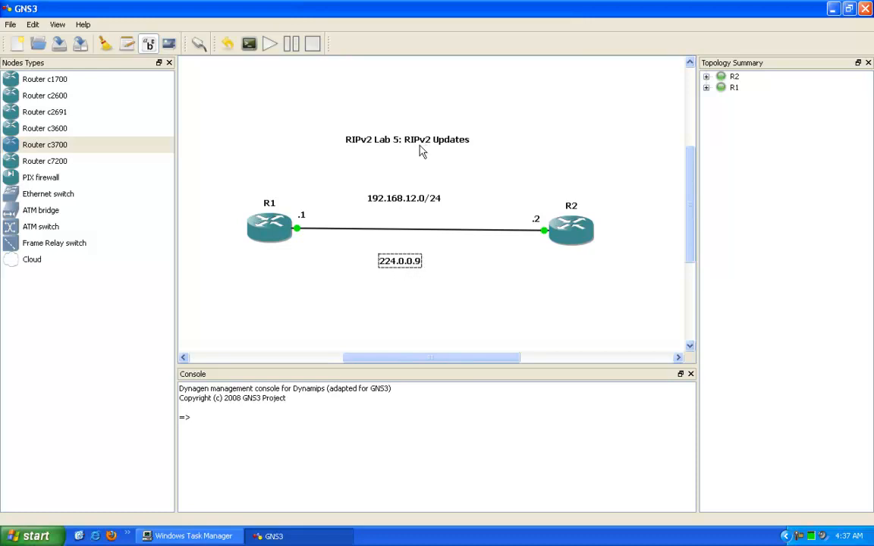
# Step: Prefix the 224.0.0.9 note with the word Multicast
pyautogui.doubleClick(390, 265)
pyautogui.click(381, 265)
pyautogui.write('Multicas')
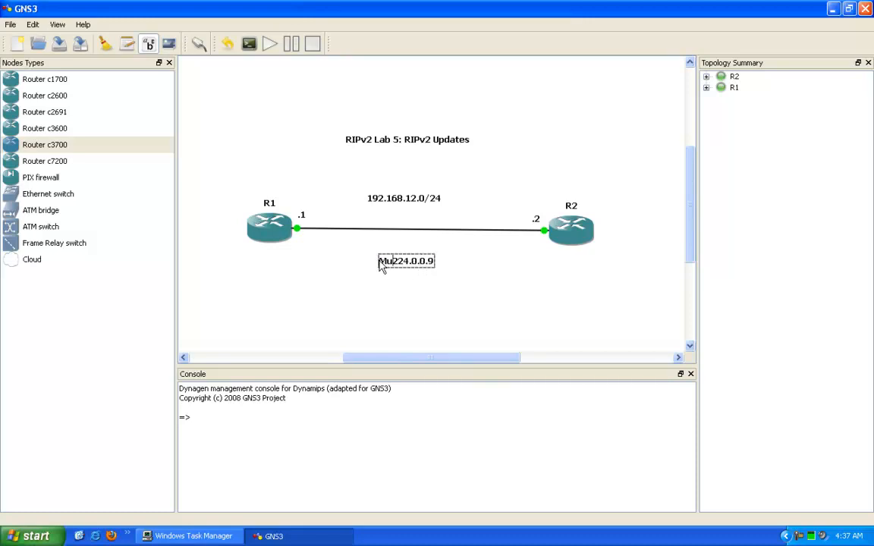
pyautogui.write('t')
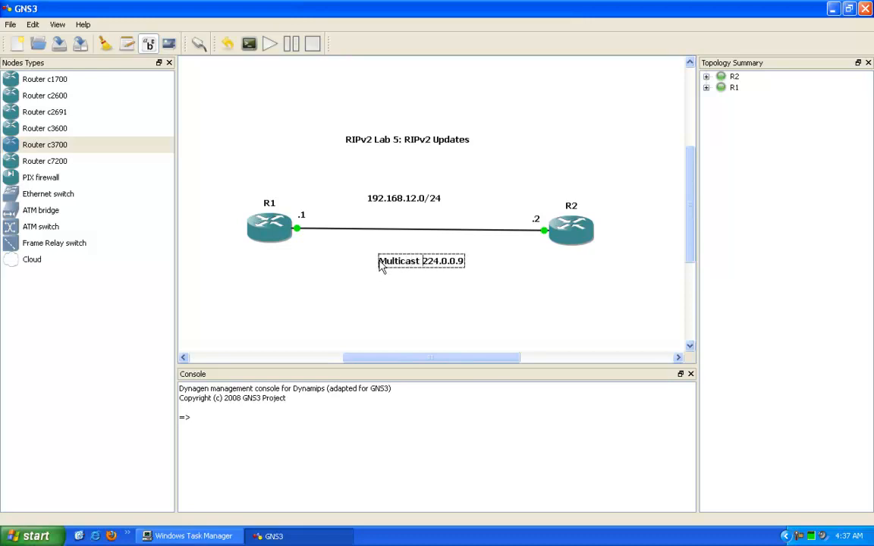
pyautogui.click(236, 84)
# Step: Add a note reading "Broadcast (RIPv1 default)" and align it beneath the Multicast note
pyautogui.click(128, 50)
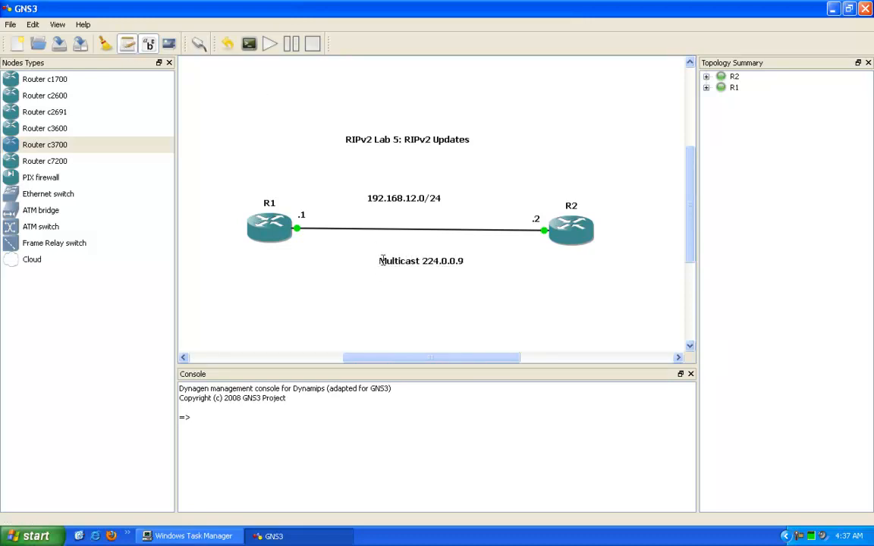
pyautogui.click(394, 281)
pyautogui.write('Broadcast ')
pyautogui.write('RIP')
pyautogui.press('BackSpace')
pyautogui.press('BackSpace')
pyautogui.press('BackSpace')
pyautogui.write('(')
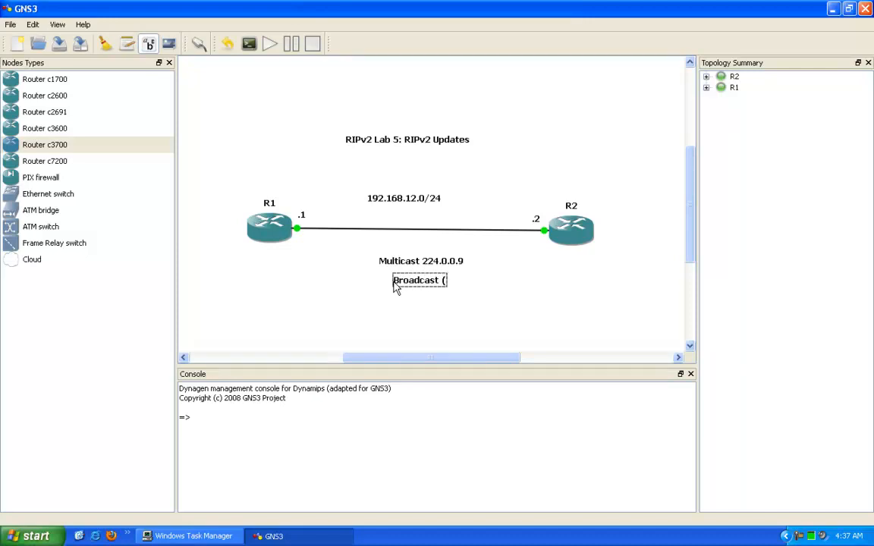
pyautogui.write('RIPv1)')
pyautogui.press('BackSpace')
pyautogui.write('defa')
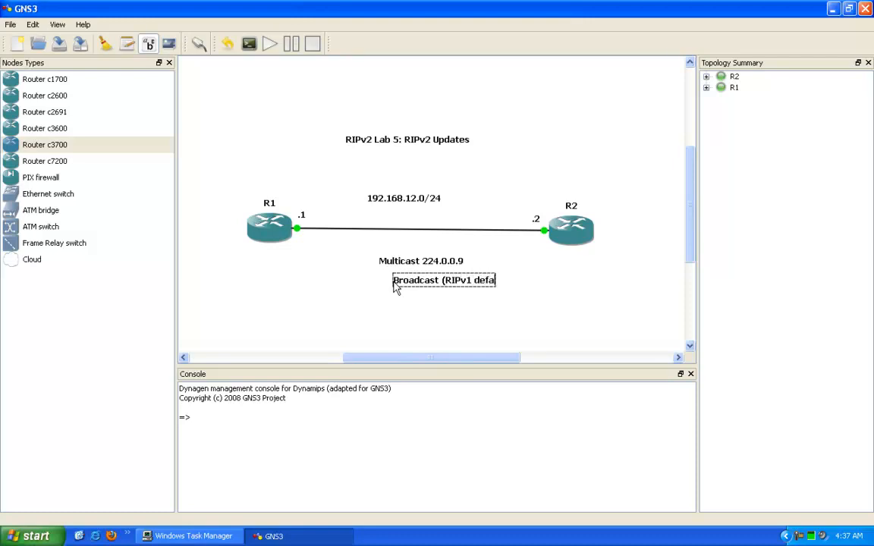
pyautogui.write('ult)')
pyautogui.click(420, 303)
pyautogui.click(403, 282)
pyautogui.click(412, 317)
# Step: Add a note reading Unicast beneath the Broadcast note and adjust its position slightly
pyautogui.click(127, 43)
pyautogui.click(377, 301)
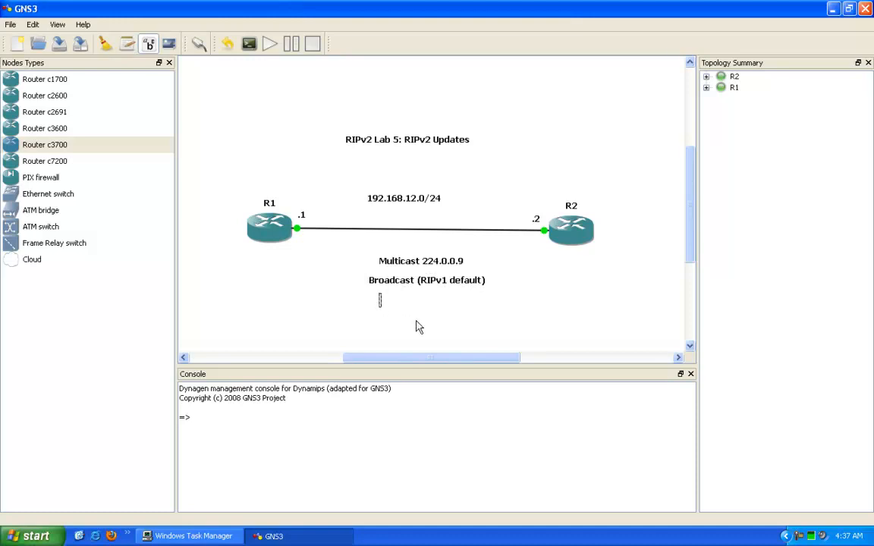
pyautogui.write('Unicast')
pyautogui.moveTo(395, 302); pyautogui.dragTo(396, 303)
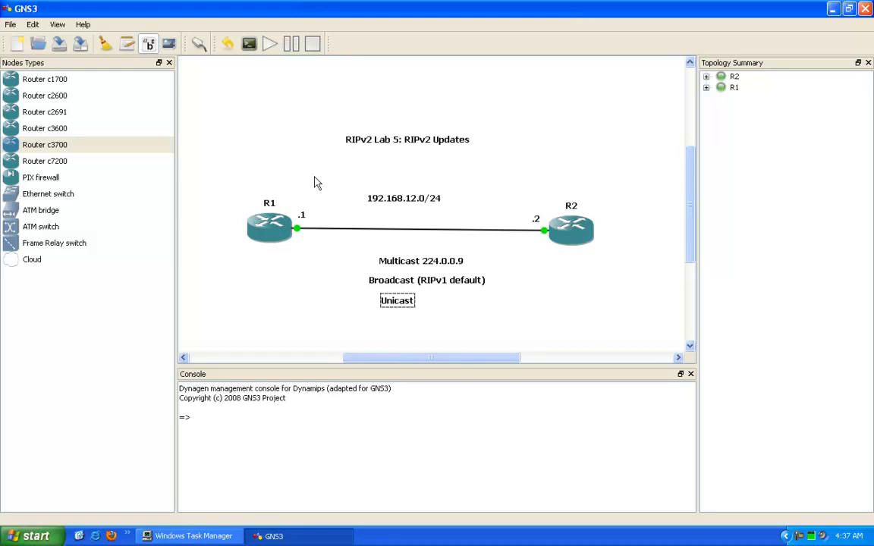
pyautogui.click(511, 188)
pyautogui.click(399, 304)
pyautogui.click(491, 263)
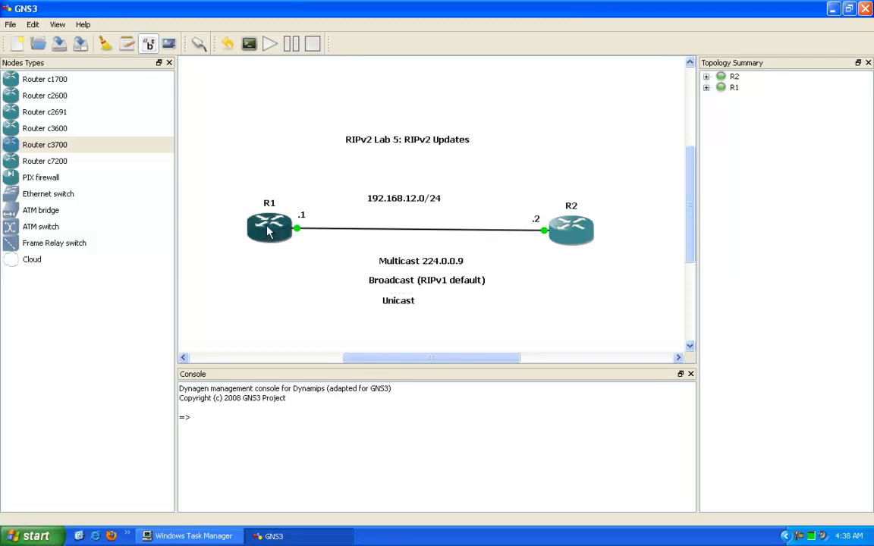
# Step: Add a note reading "lo0: 10.0.0.0/24" below router R1
pyautogui.click(127, 43)
pyautogui.click(211, 270)
pyautogui.write('lo0')
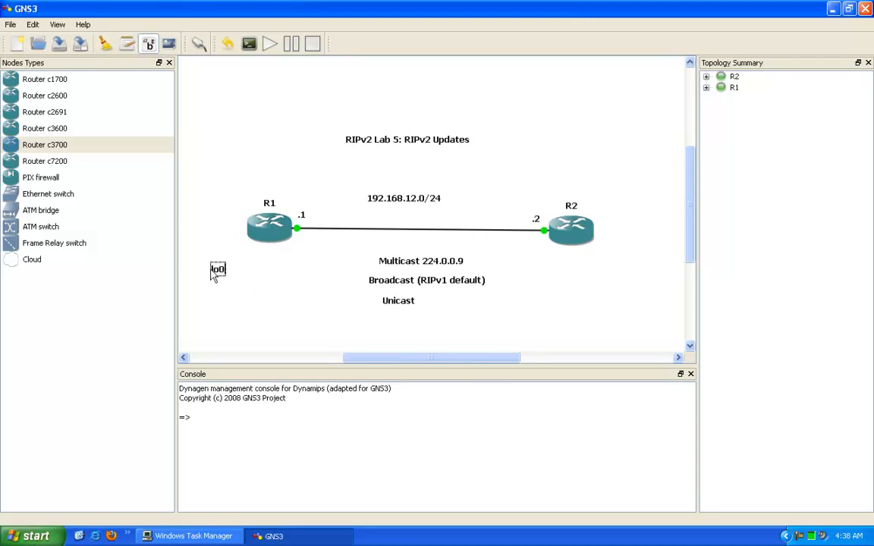
pyautogui.write(': 10.0.0.0/24')
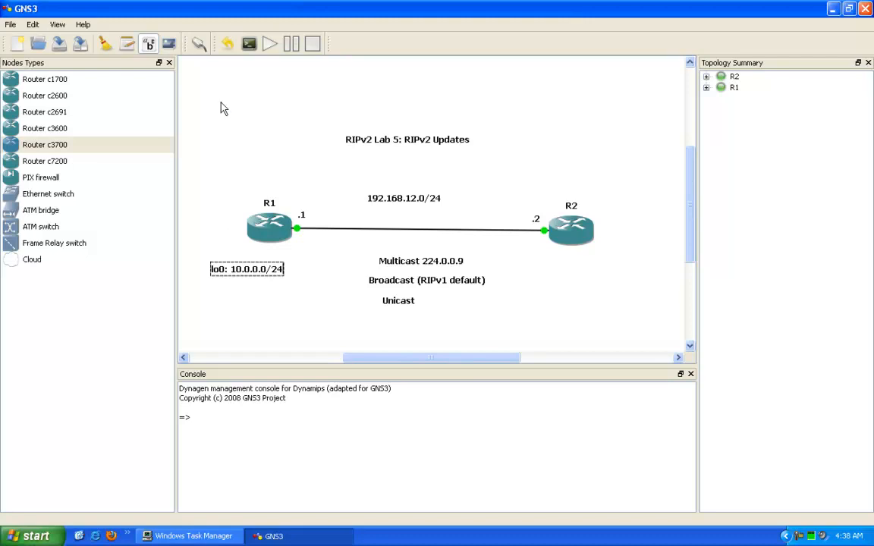
# Step: Add a note reading "lo0: 20.0.0.0/24" and place it below router R2
pyautogui.click(129, 47)
pyautogui.click(553, 267)
pyautogui.write('lo0:')
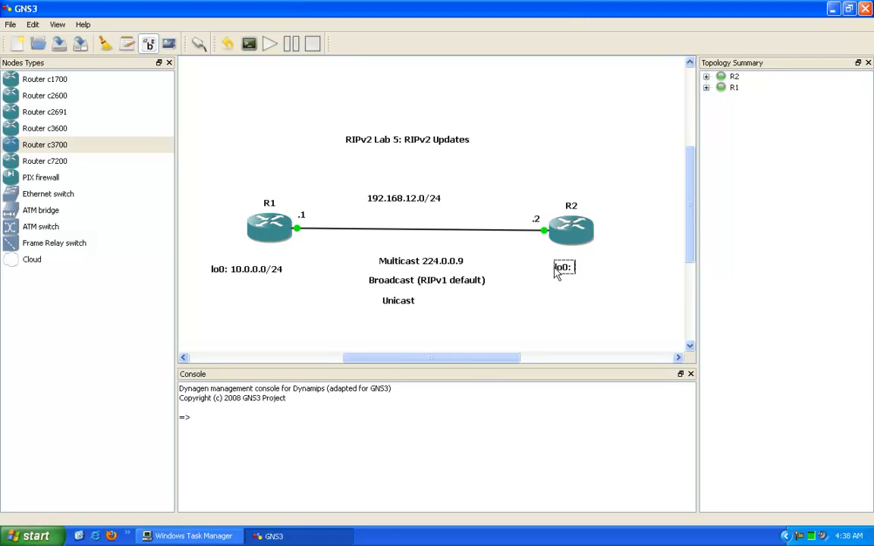
pyautogui.write(' 20.0.0.0/24')
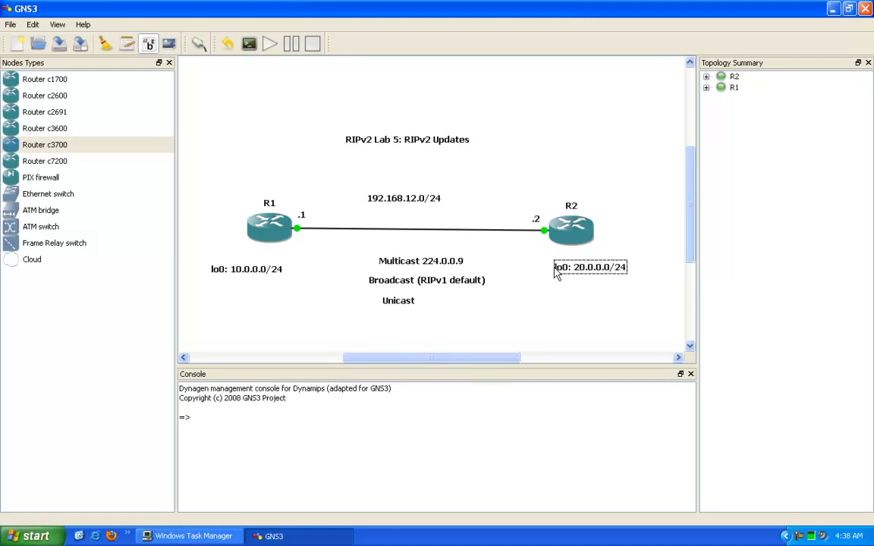
pyautogui.moveTo(597, 272); pyautogui.dragTo(617, 274)
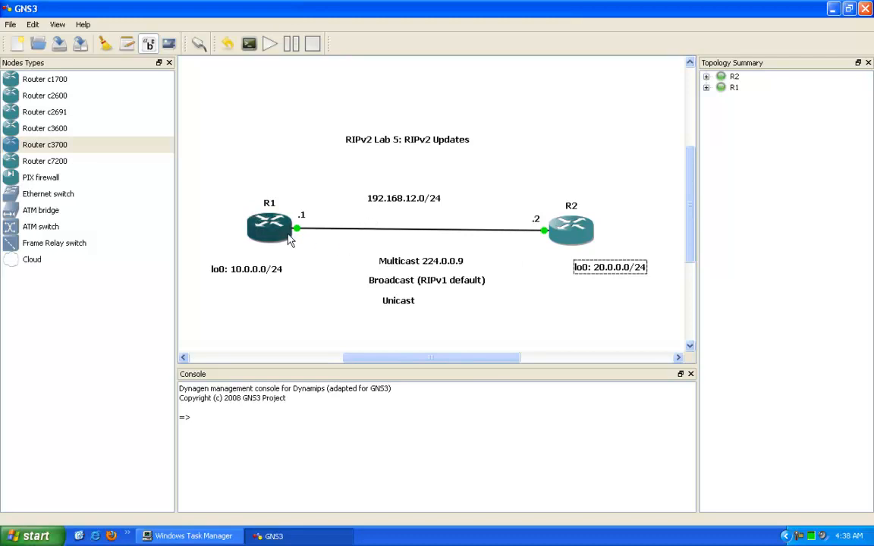
# Step: Move the 192.168.12.0/24 subnet label slightly down, closer to the link between the routers
pyautogui.moveTo(257, 215)
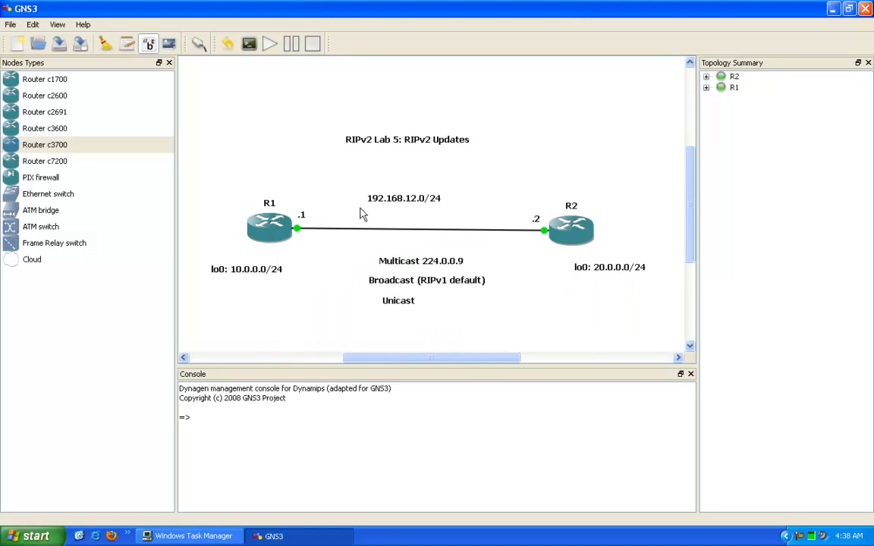
pyautogui.moveTo(275, 233)
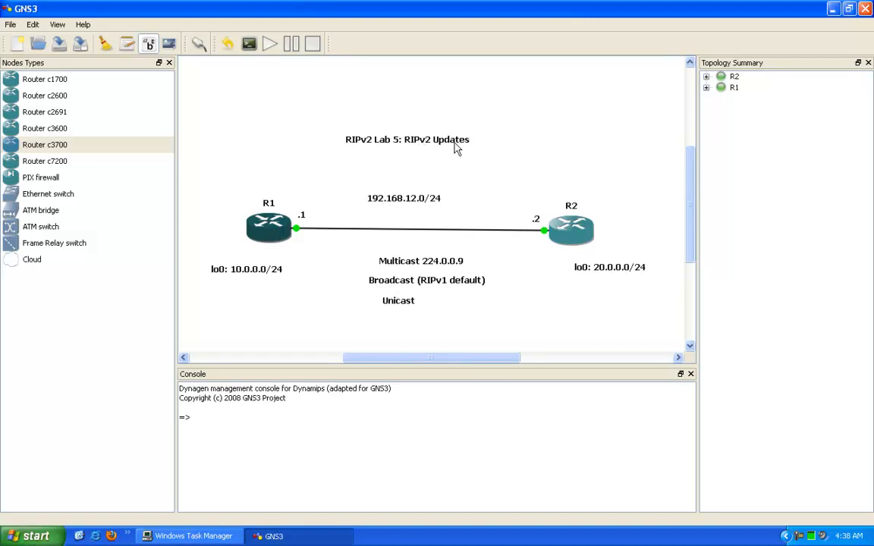
pyautogui.click(422, 265)
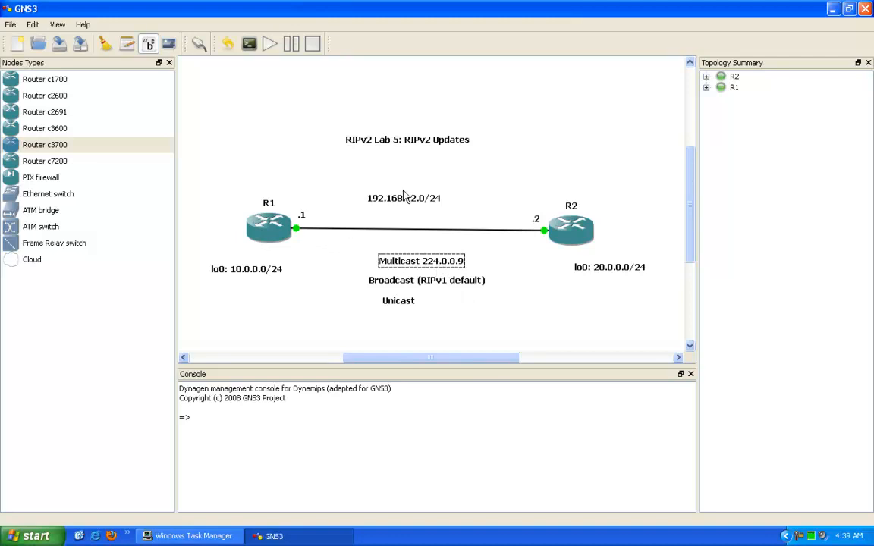
pyautogui.click(484, 183)
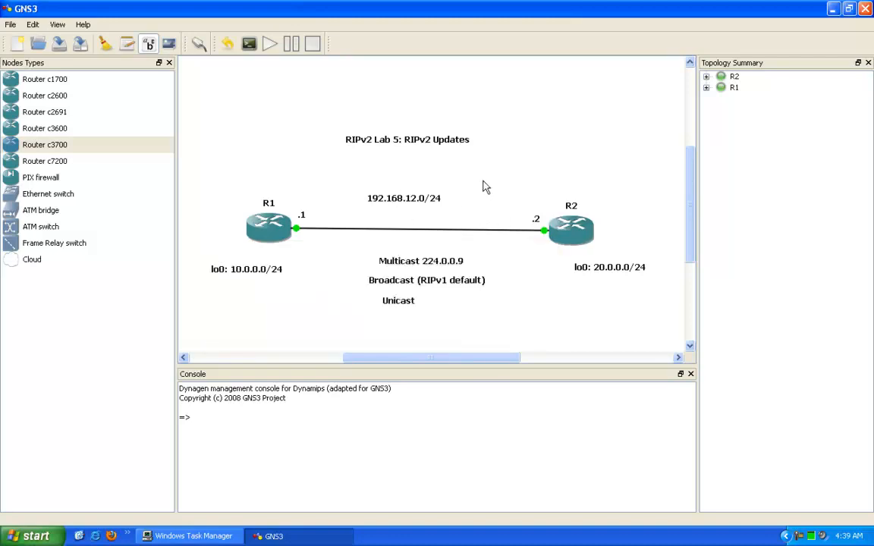
pyautogui.moveTo(392, 200); pyautogui.dragTo(396, 209)
pyautogui.click(474, 187)
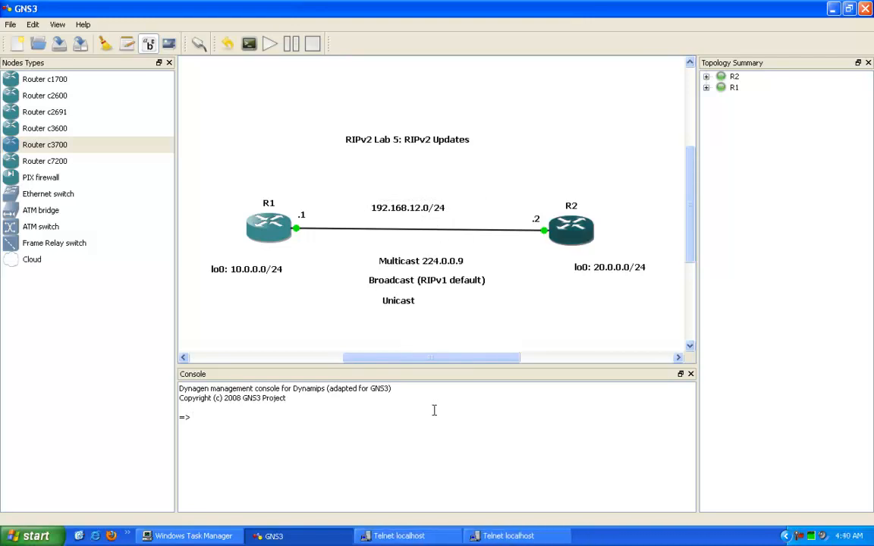
# Step: Switch to R1's Telnet console, bring its window fully into view, and enter global configuration mode
pyautogui.click(398, 536)
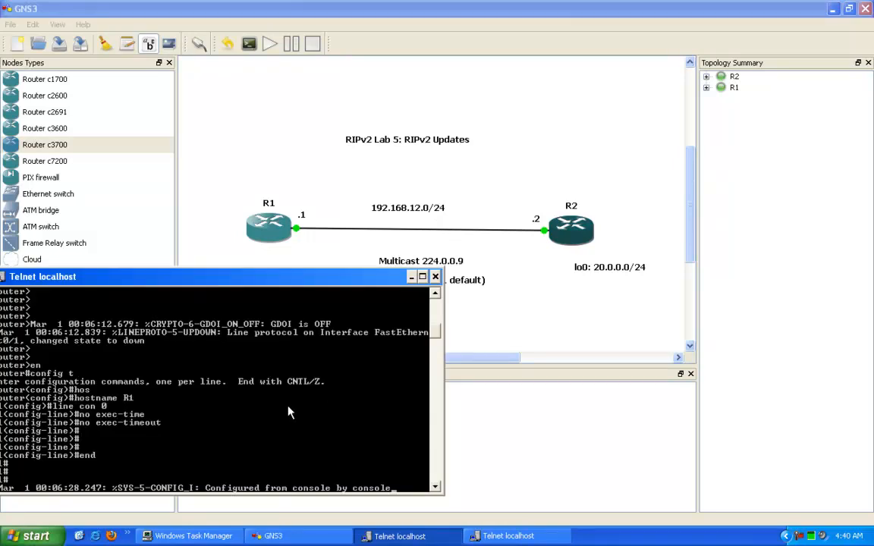
pyautogui.moveTo(192, 278); pyautogui.dragTo(206, 279)
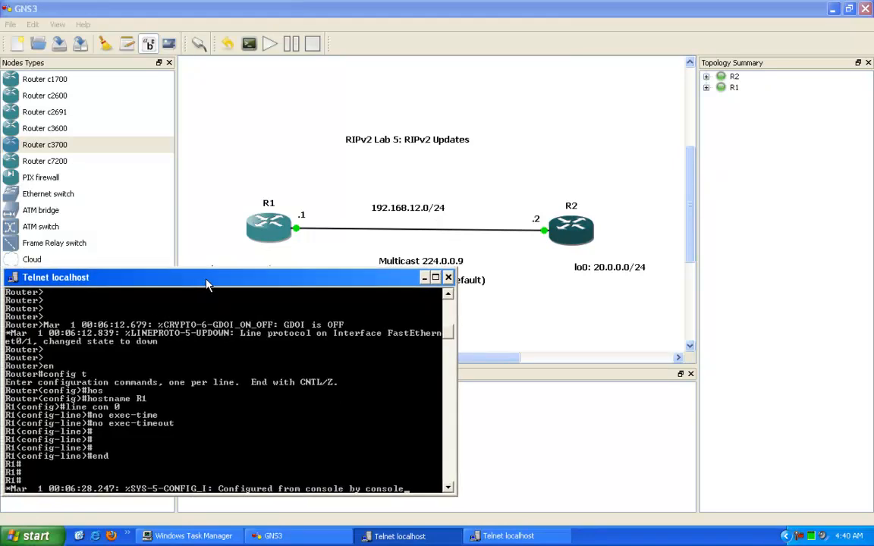
pyautogui.press('Return')
pyautogui.press('Return')
pyautogui.write('config t')
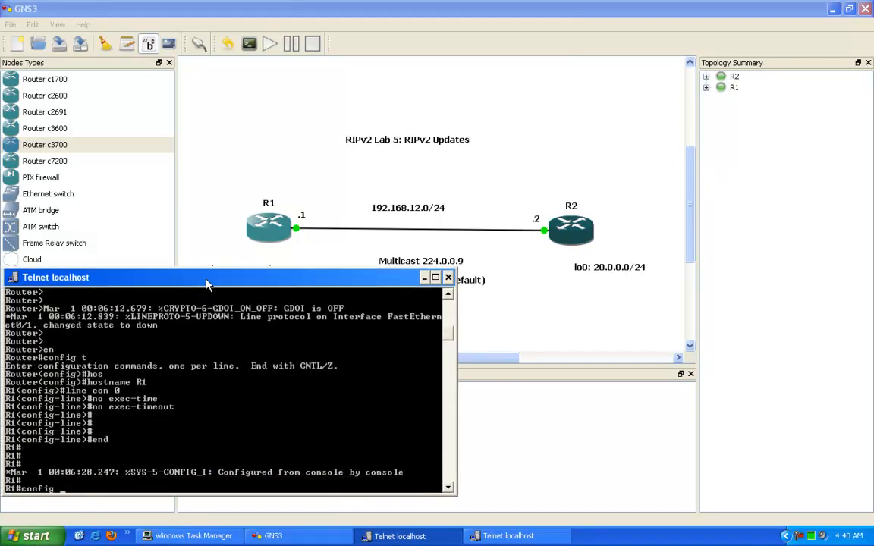
pyautogui.press('Return')
# Step: Assign 192.168.12.1 with mask 255.255.255.0 to R1's fa0/0 interface and enable the interface
pyautogui.write('int fa0/0')
pyautogui.press('Return')
pyautogui.write('ip add')
pyautogui.press('Tab')
pyautogui.write('192.168.12.')
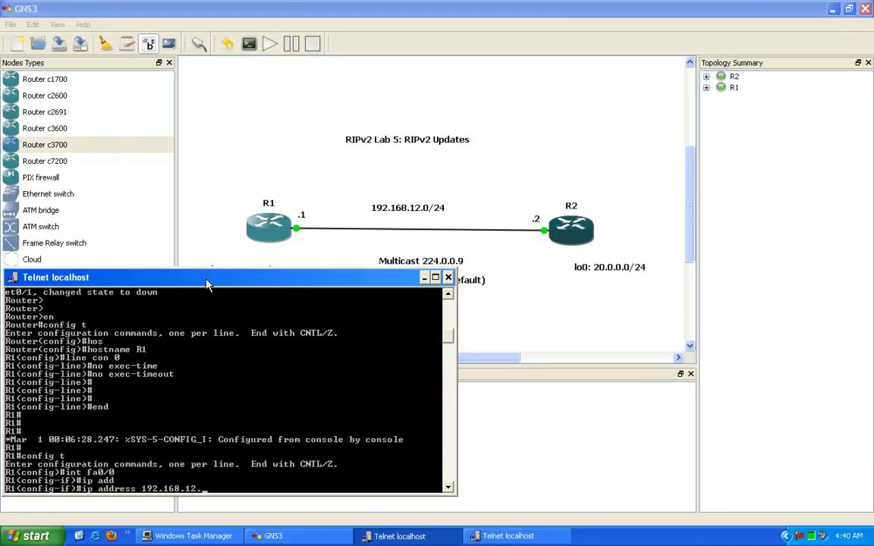
pyautogui.write('1 255.255.255.0')
pyautogui.press('Return')
pyautogui.write('no shut')
pyautogui.press('Return')
pyautogui.press('Return')
pyautogui.press('Return')
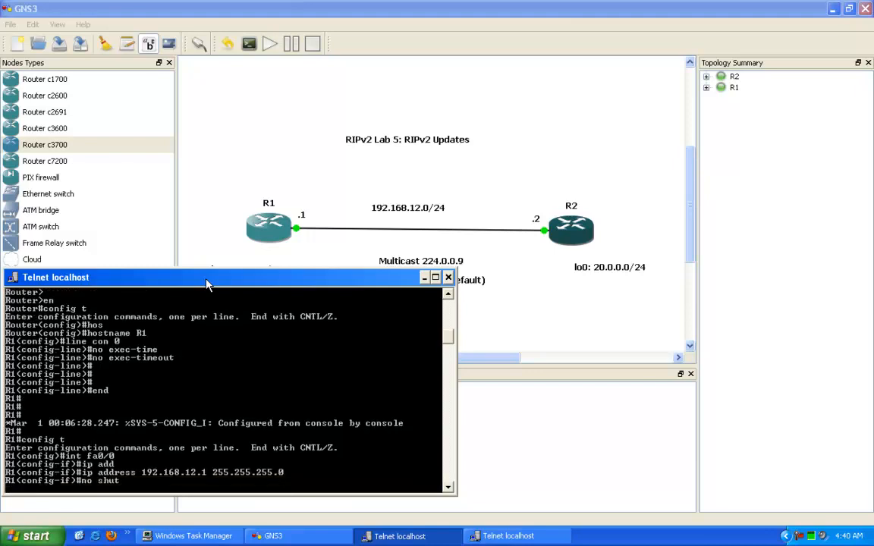
# Step: In R2's Telnet console, assign 192.168.12.2 with mask 255.255.255.0 to interface fa0/0 and enable it
pyautogui.click(500, 537)
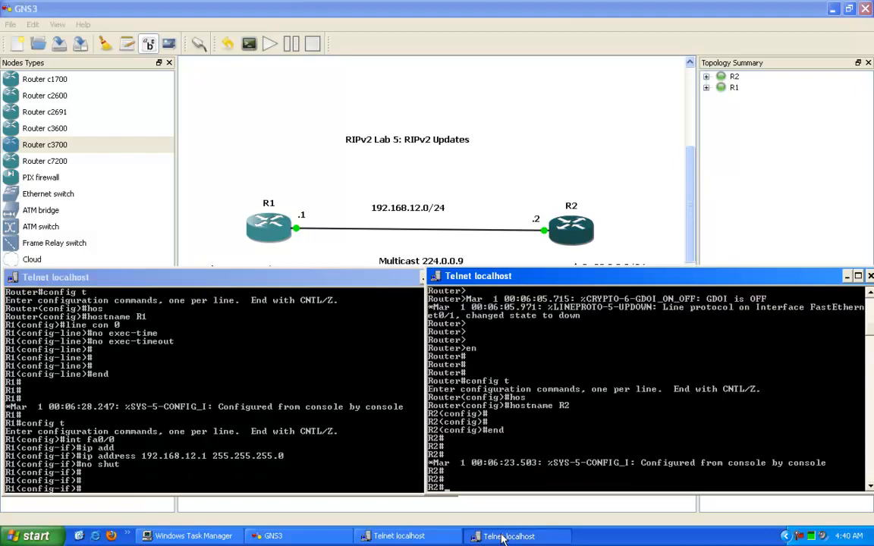
pyautogui.write('t')
pyautogui.press('Return')
pyautogui.write('int fa0/0')
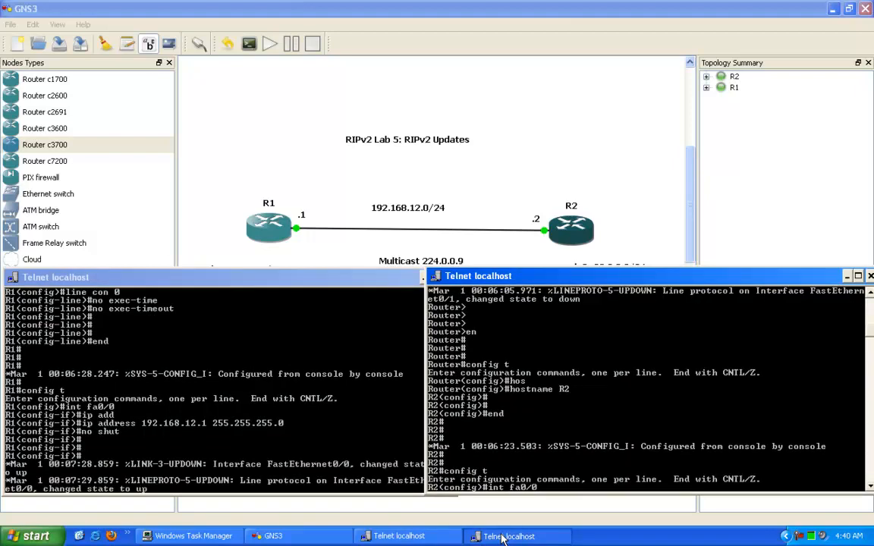
pyautogui.press('Return')
pyautogui.write('ip add')
pyautogui.press('Tab')
pyautogui.write('192.168.12.2 255.255.255.0')
pyautogui.press('Return')
pyautogui.write('no shut')
pyautogui.press('Return')
# Step: Assign 20.0.0.1 with mask 255.255.255.0 to R2's loopback interface lo0 and exit configuration mode
pyautogui.write('int lo')
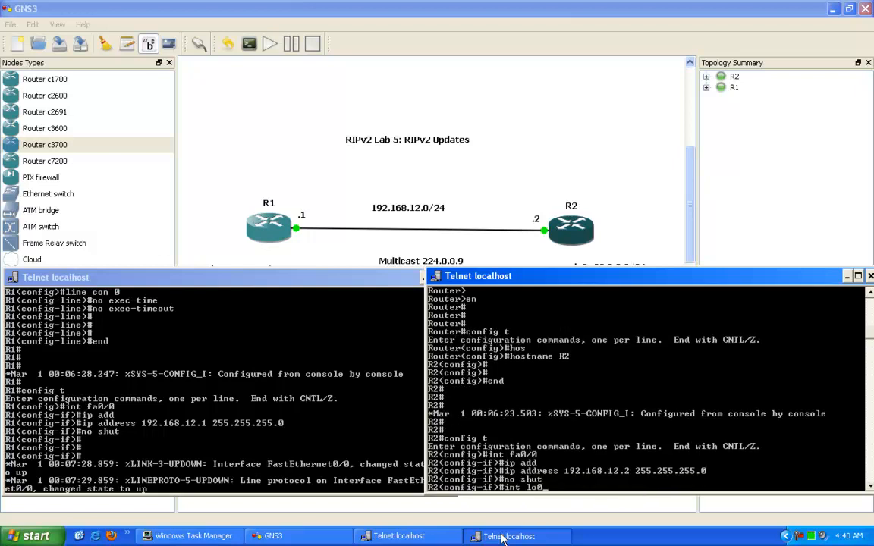
pyautogui.write('0')
pyautogui.press('Return')
pyautogui.write('ip add')
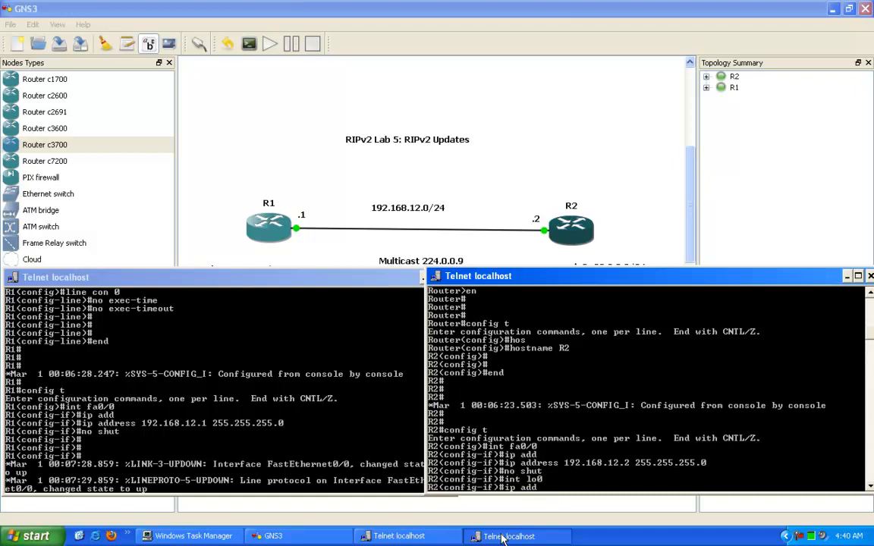
pyautogui.press('Tab')
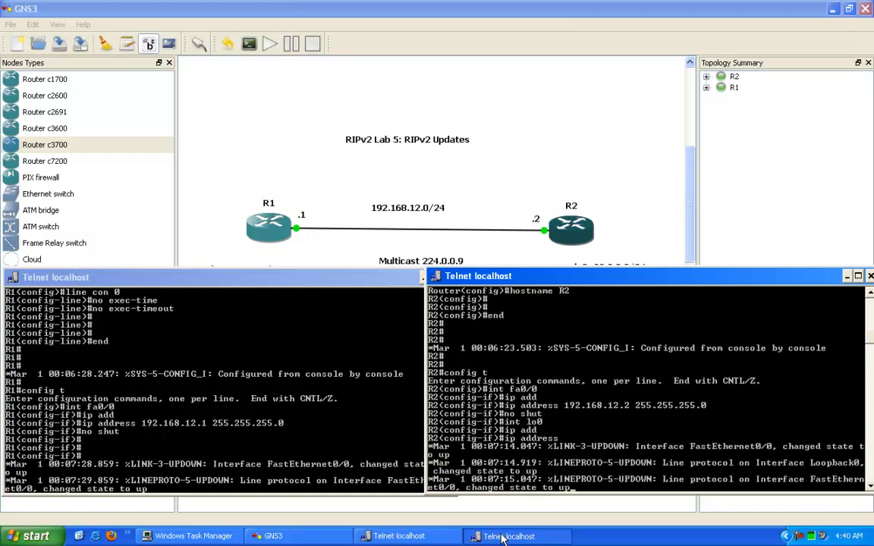
pyautogui.write('20.0.0.1 255.255.255.0')
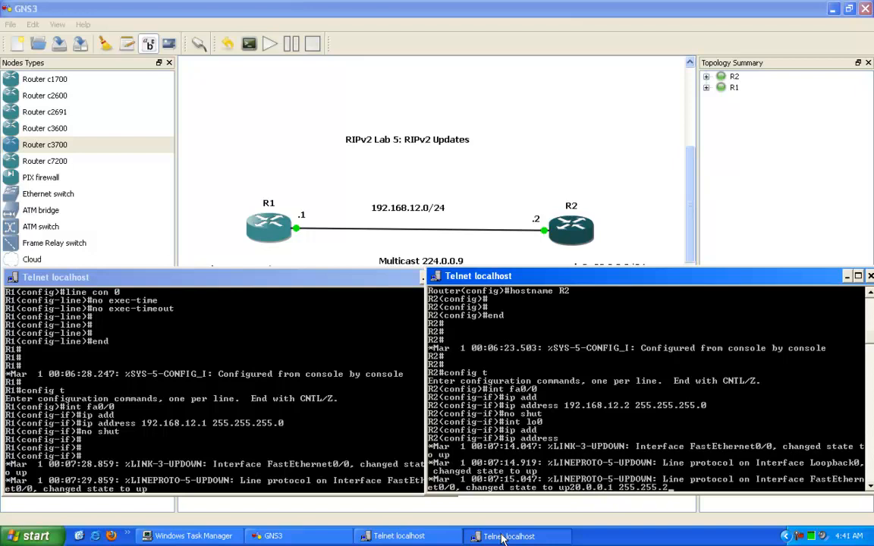
pyautogui.press('Return')
pyautogui.press('Return')
pyautogui.press('Return')
pyautogui.press('Return')
pyautogui.write('end')
pyautogui.press('Return')
pyautogui.press('Return')
pyautogui.press('Return')
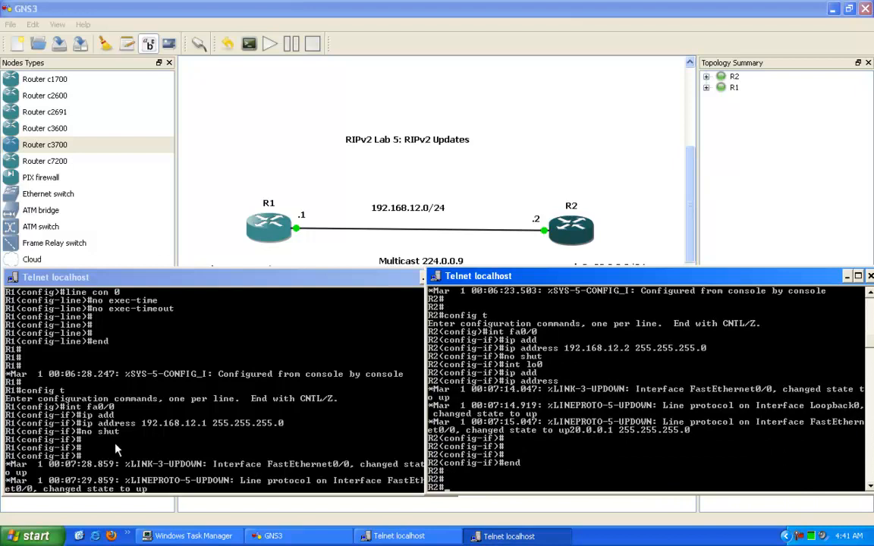
# Step: In R1's console, assign 10.0.0.1 with mask 255.255.255.0 to loopback interface lo0 and exit configuration mode
pyautogui.click(117, 449)
pyautogui.press('Return')
pyautogui.press('Return')
pyautogui.press('Return')
pyautogui.write('int lo0')
pyautogui.press('Return')
pyautogui.write('ip add')
pyautogui.press('Tab')
pyautogui.write('10')
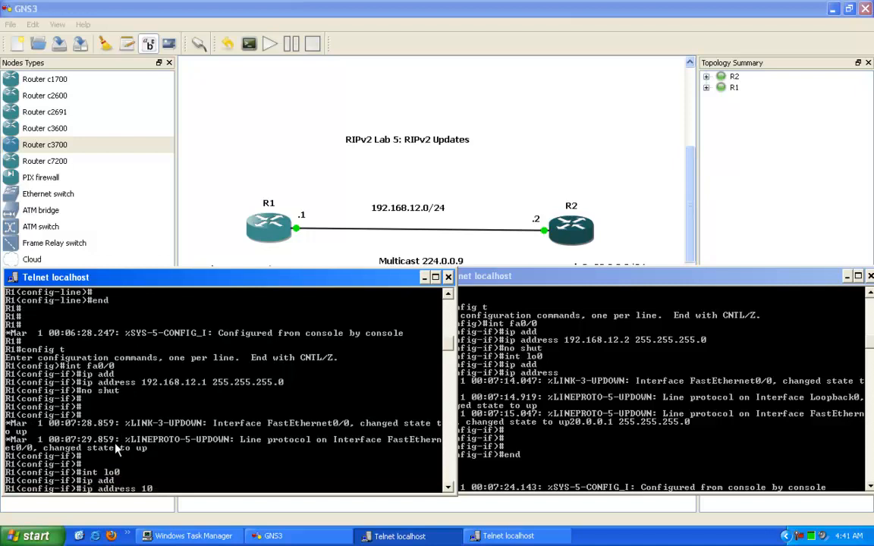
pyautogui.write('.0.0.1 255.255.255.0')
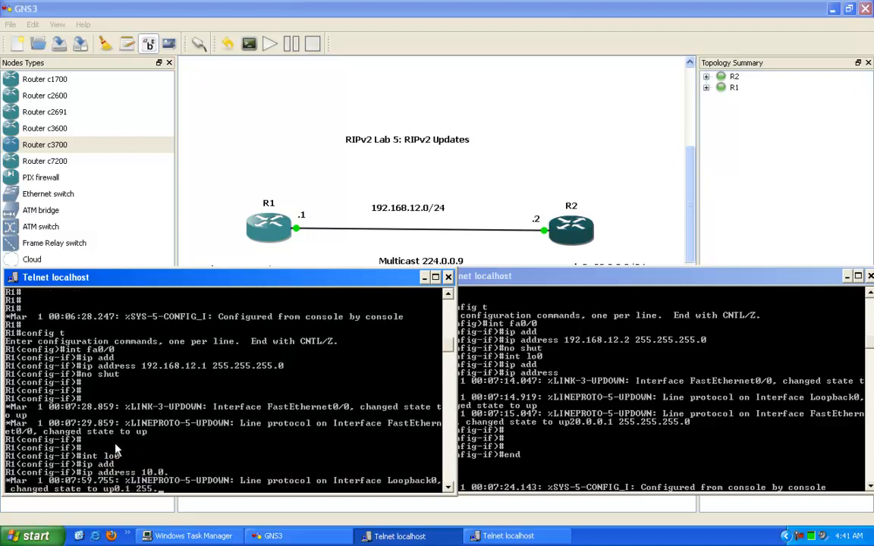
pyautogui.press('Return')
pyautogui.write('end')
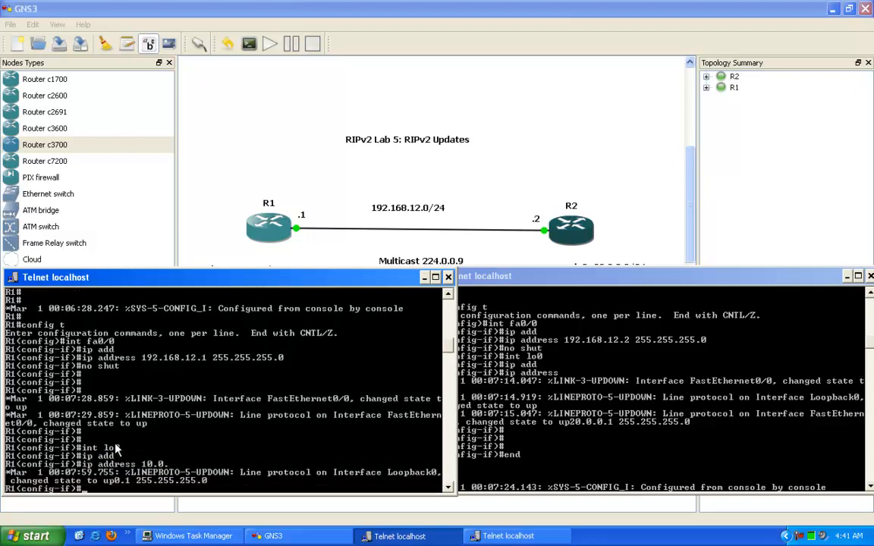
pyautogui.press('Return')
pyautogui.press('Return')
pyautogui.press('Return')
pyautogui.press('Return')
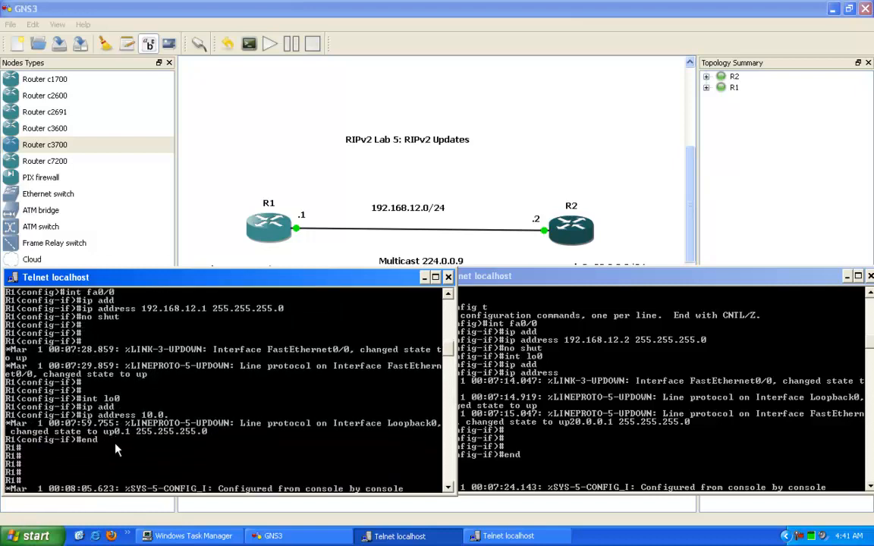
# Step: From R2's console, ping R1 at 192.168.12.1 twice to test connectivity across the link
pyautogui.click(511, 296)
pyautogui.press('Return')
pyautogui.press('Return')
pyautogui.press('Return')
pyautogui.write('ping 192.')
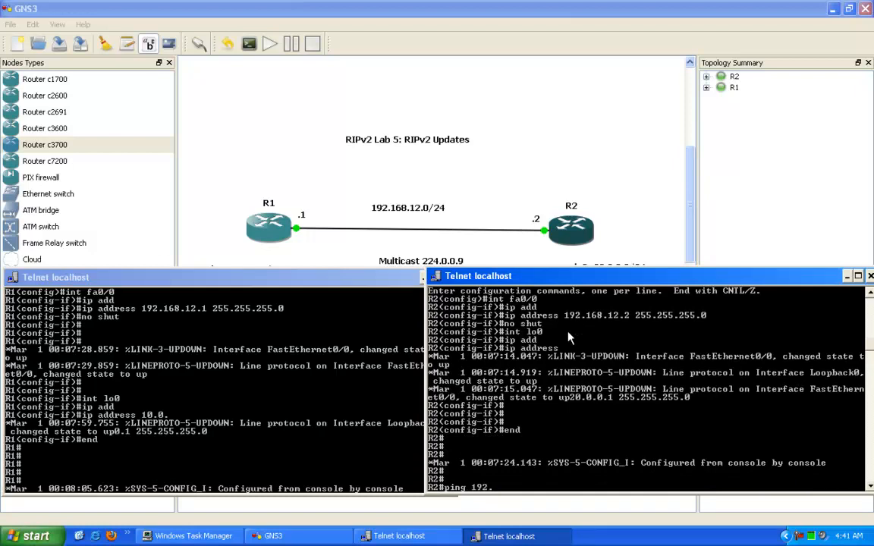
pyautogui.write('168.12.1')
pyautogui.press('Return')
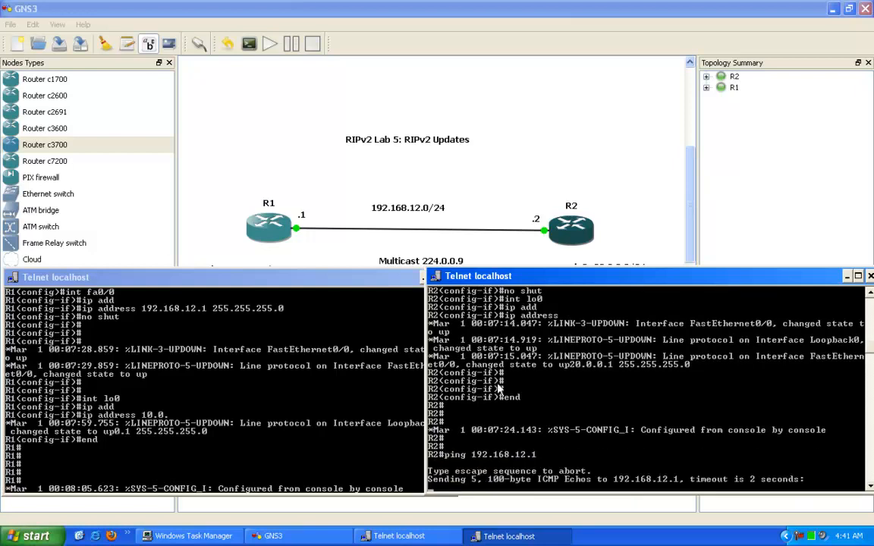
pyautogui.press('Up')
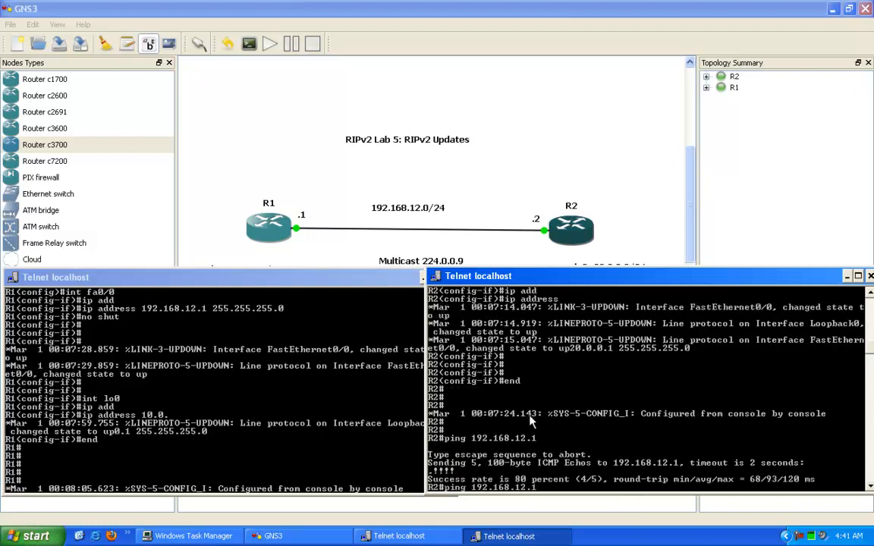
pyautogui.press('Return')
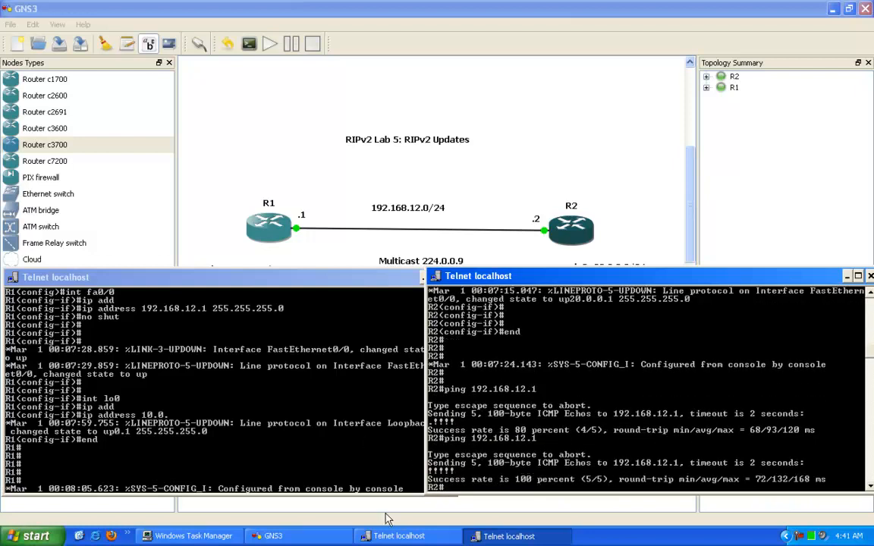
# Step: Switch to R1's Telnet console and bring up a fresh privileged prompt
pyautogui.click(233, 462)
pyautogui.press('Return')
pyautogui.press('Return')
pyautogui.press('Return')
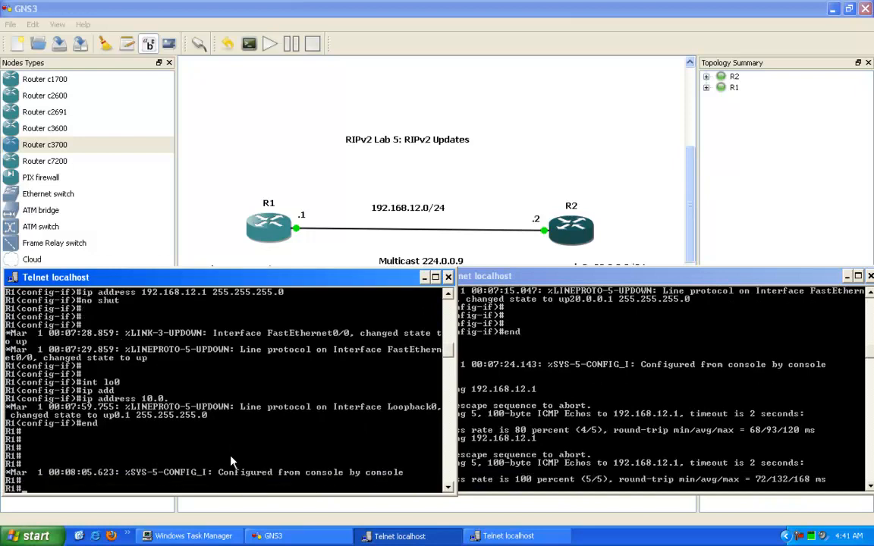
pyautogui.write('config t')
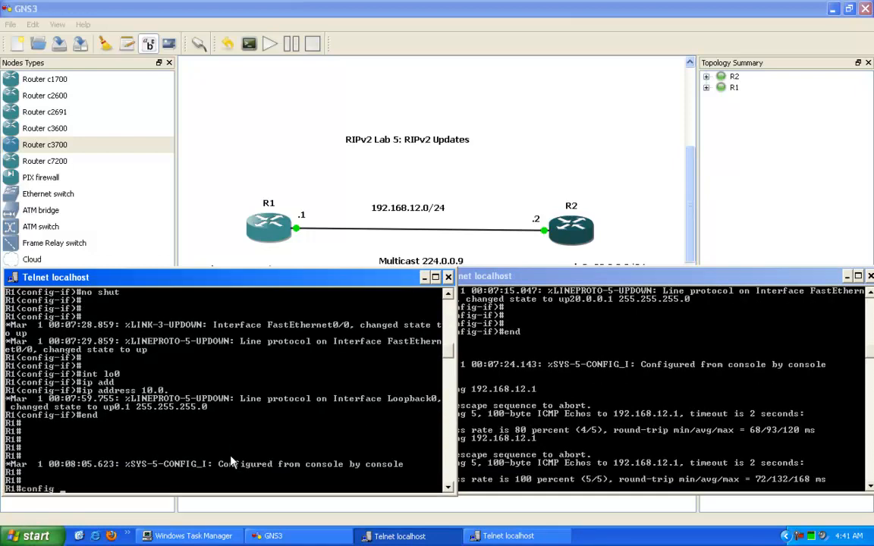
pyautogui.press('Return')
pyautogui.write('end')
pyautogui.press('Return')
# Step: Turn on RIP protocol debugging on R1 with debug ip rip
pyautogui.write('deb')
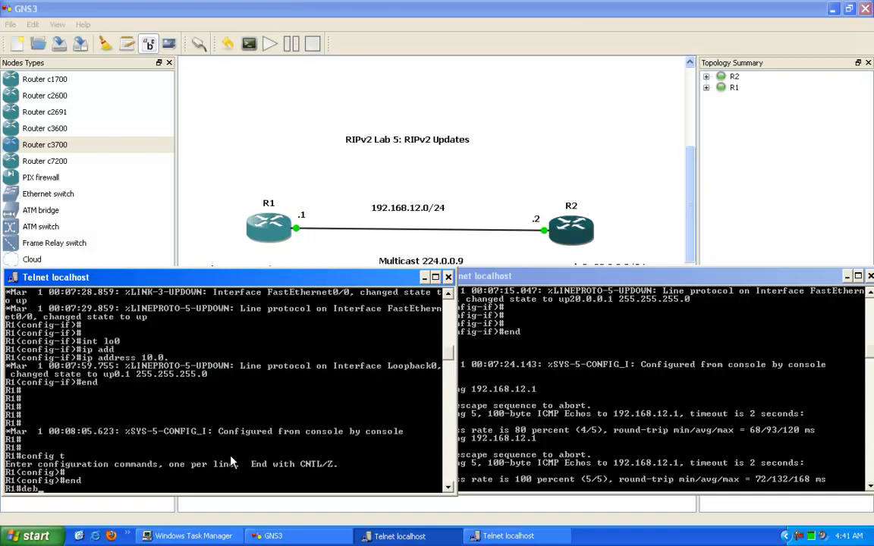
pyautogui.write('ug ip rip')
pyautogui.press('Return')
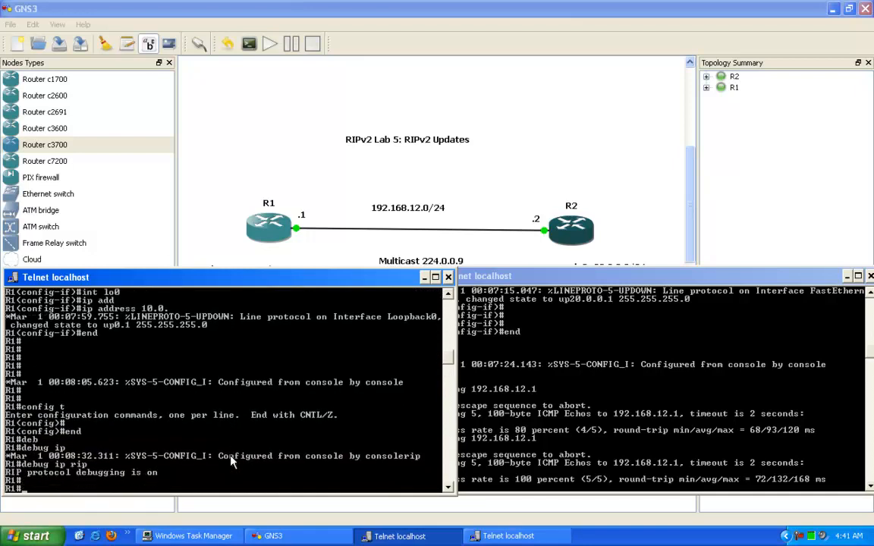
pyautogui.press('Return')
pyautogui.press('Return')
# Step: Turn on RIP protocol debugging in R2's console with debug ip rip
pyautogui.click(468, 372)
pyautogui.press('Return')
pyautogui.press('Return')
pyautogui.write('debug ip rip')
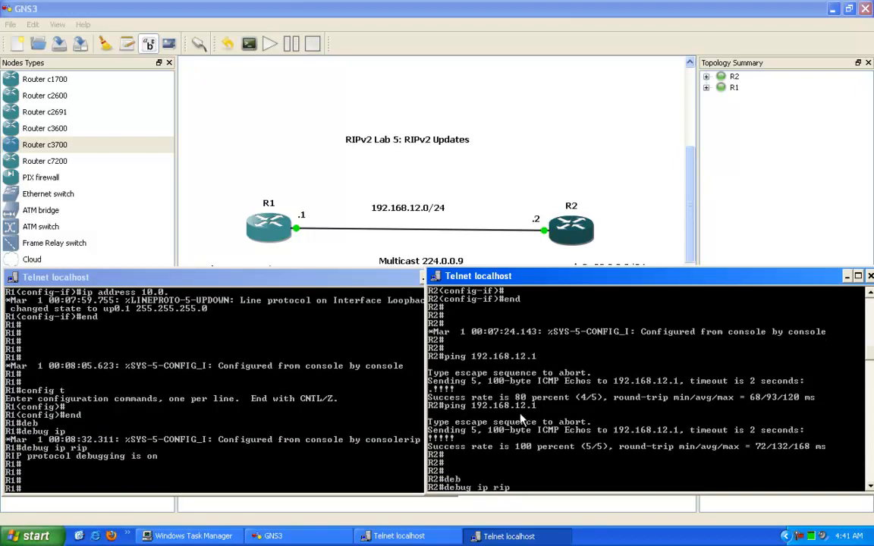
pyautogui.press('Return')
# Step: Move both Telnet console windows lower so they uncover the loopback and update-type labels in the topology
pyautogui.moveTo(507, 278); pyautogui.dragTo(522, 310)
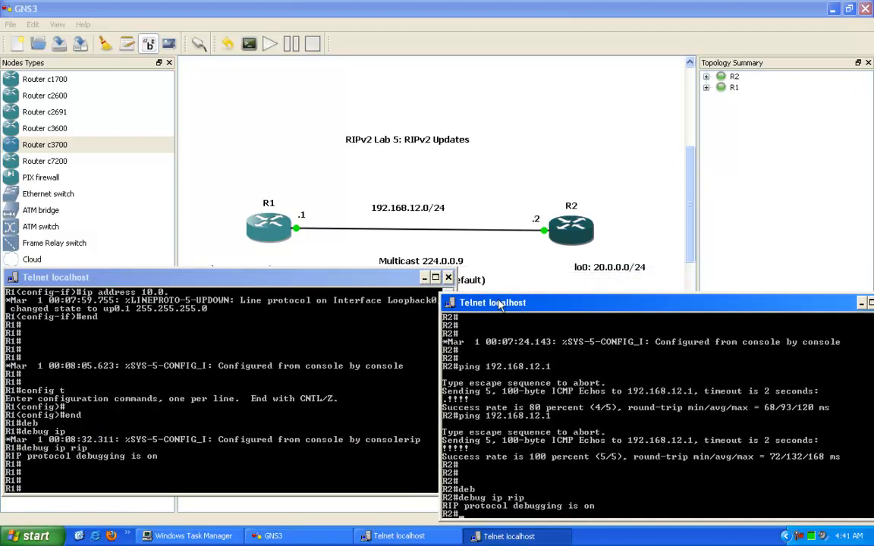
pyautogui.moveTo(387, 279); pyautogui.dragTo(382, 300)
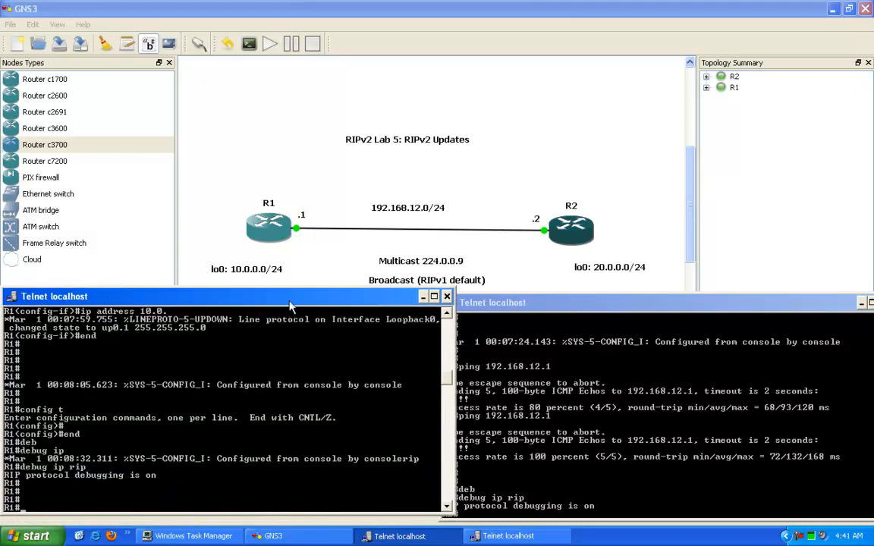
pyautogui.click(510, 303)
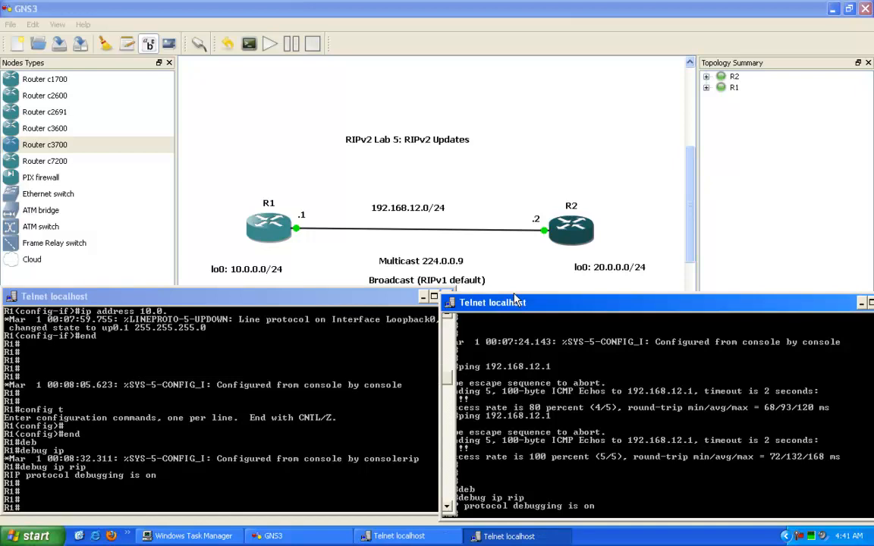
# Step: In R1's console, enter RIP router configuration and disable automatic route summarization
pyautogui.click(226, 395)
pyautogui.write('config t')
pyautogui.press('Return')
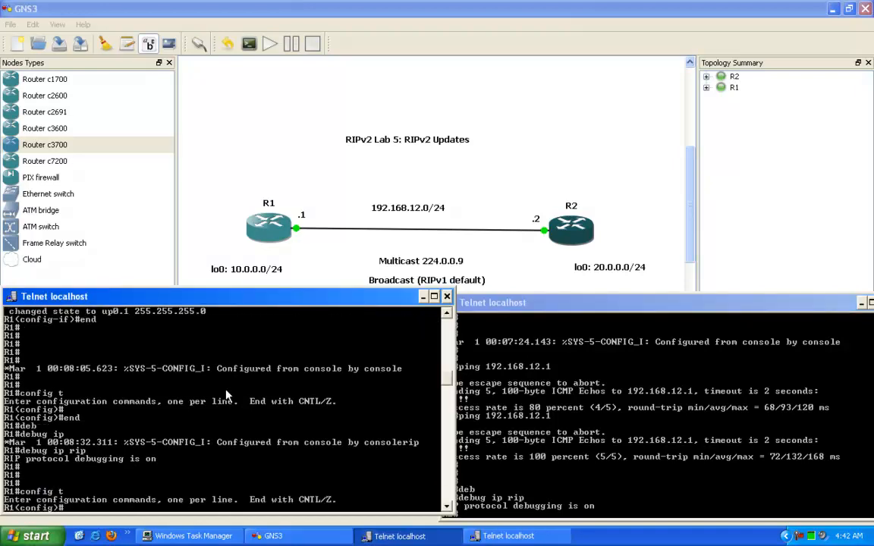
pyautogui.write('router rip')
pyautogui.press('Return')
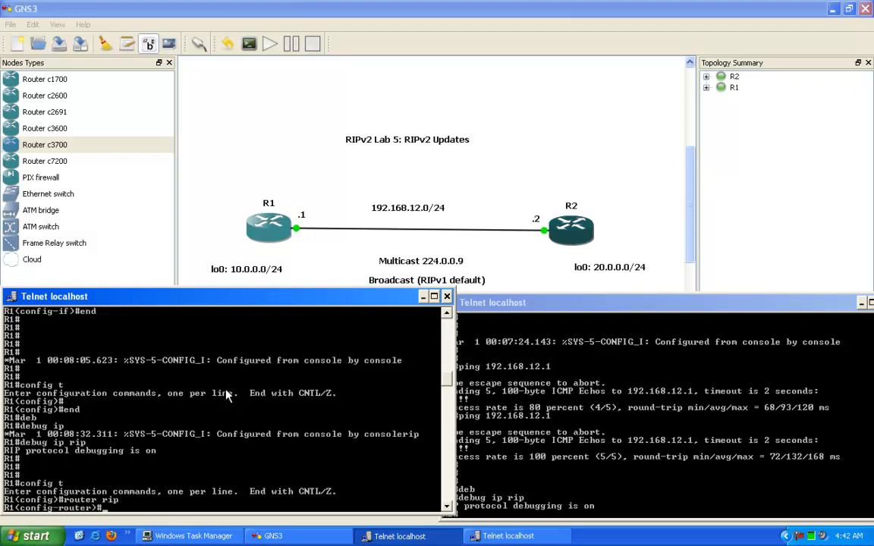
pyautogui.write('no au')
pyautogui.press('Tab')
pyautogui.press('Return')
pyautogui.press('Return')
pyautogui.press('Return')
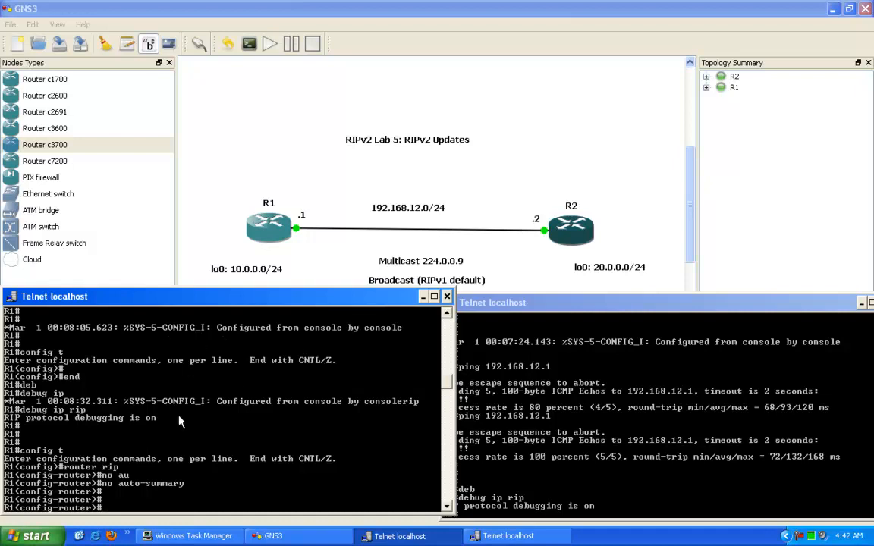
# Step: Set R1's RIP process to version 2
pyautogui.write('ver')
pyautogui.press('Tab')
pyautogui.write('2')
pyautogui.press('Return')
pyautogui.press('Return')
pyautogui.press('Return')
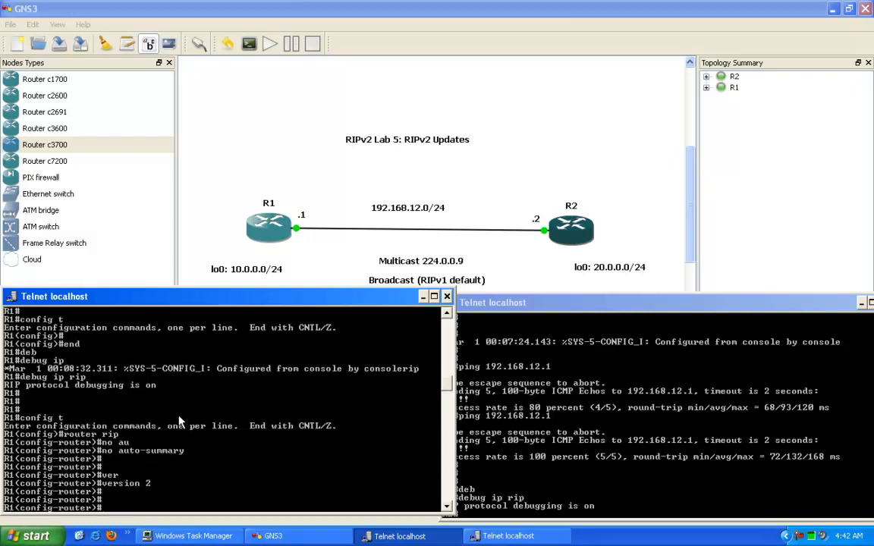
# Step: In R2's console, enter global configuration mode and open the RIP router configuration
pyautogui.click(551, 414)
pyautogui.write('config t')
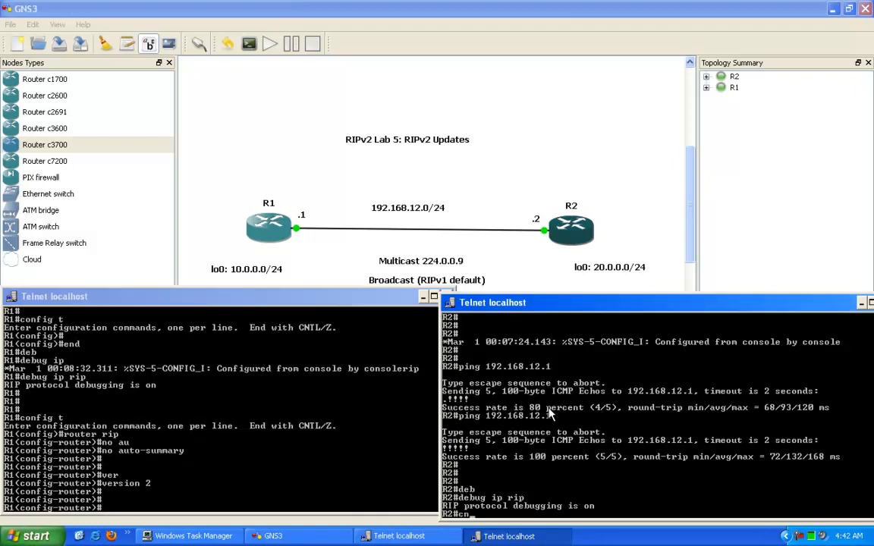
pyautogui.press('Return')
pyautogui.press('Return')
pyautogui.press('Return')
pyautogui.press('Return')
pyautogui.press('Return')
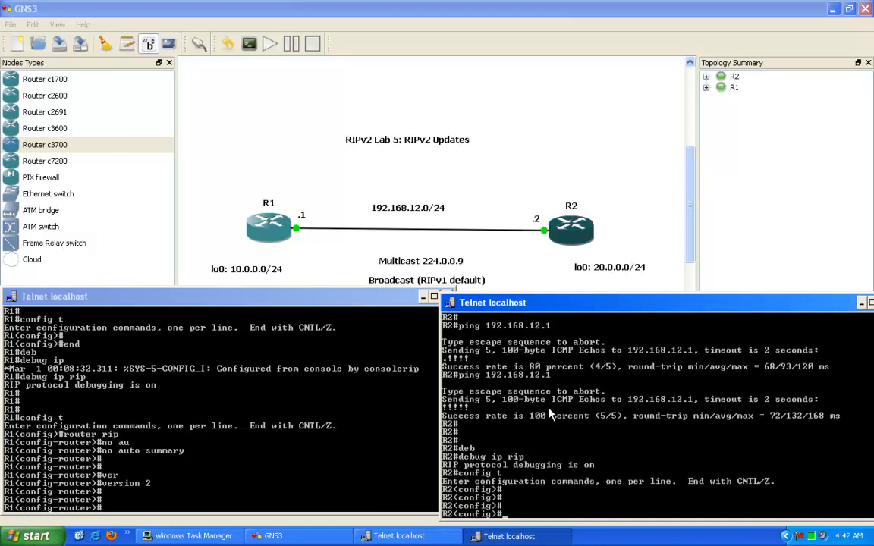
pyautogui.write('router')
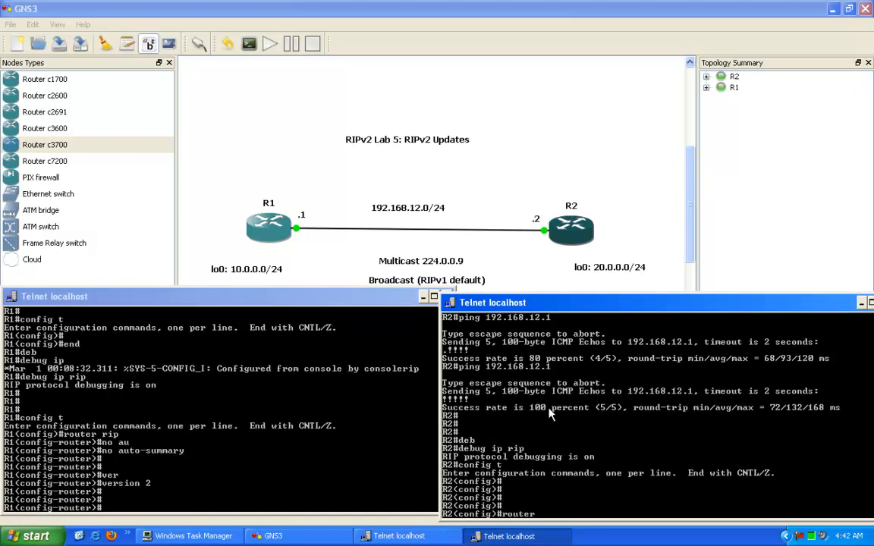
pyautogui.write(' rip')
pyautogui.press('Return')
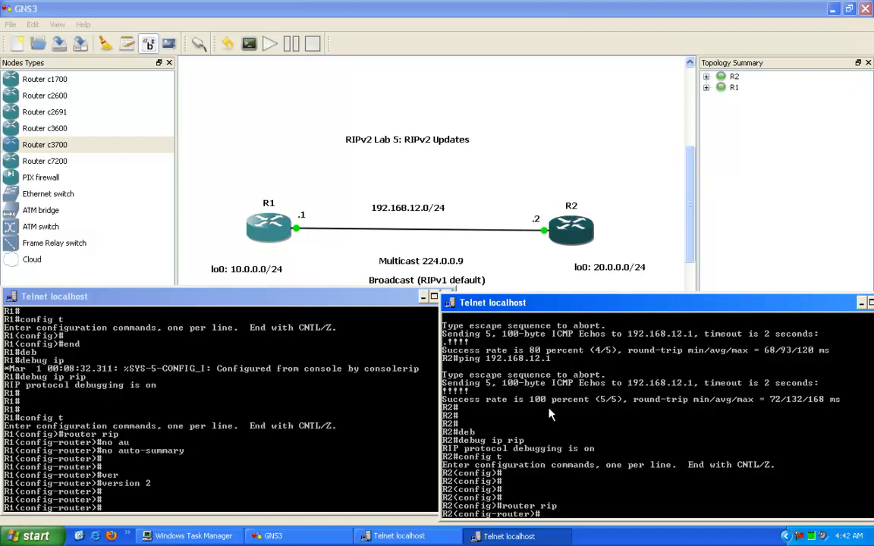
# Step: Add network 192.168.12.0 to R2's RIP process and exit configuration mode
pyautogui.write('network 192.168.')
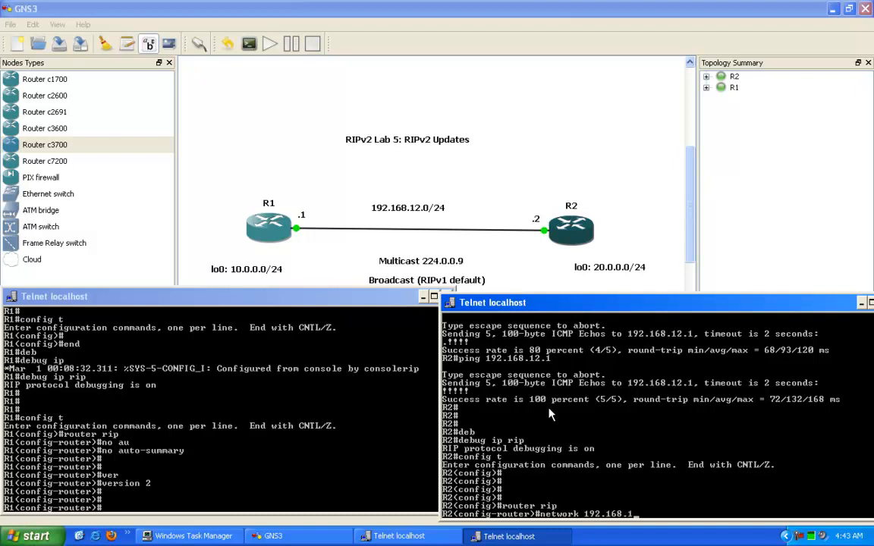
pyautogui.write('12.0')
pyautogui.press('Return')
pyautogui.write('end')
pyautogui.press('Return')
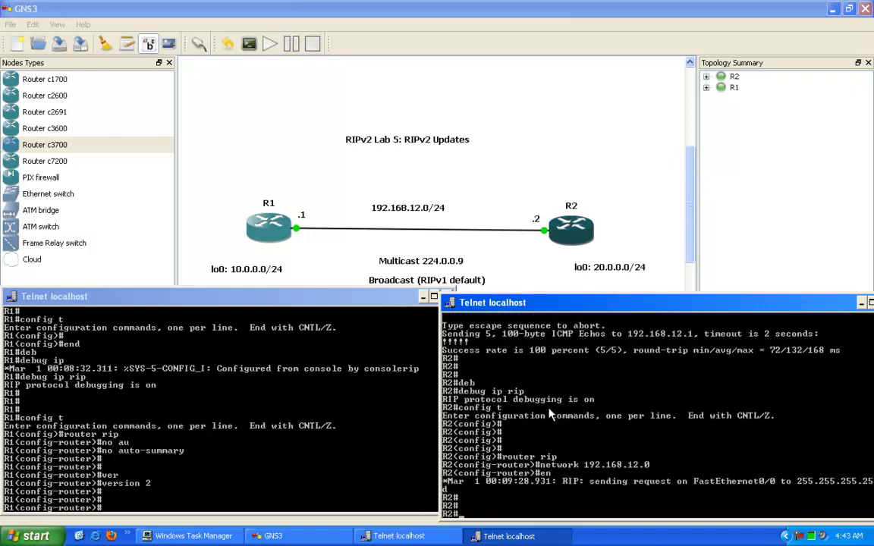
pyautogui.rightClick(615, 422)
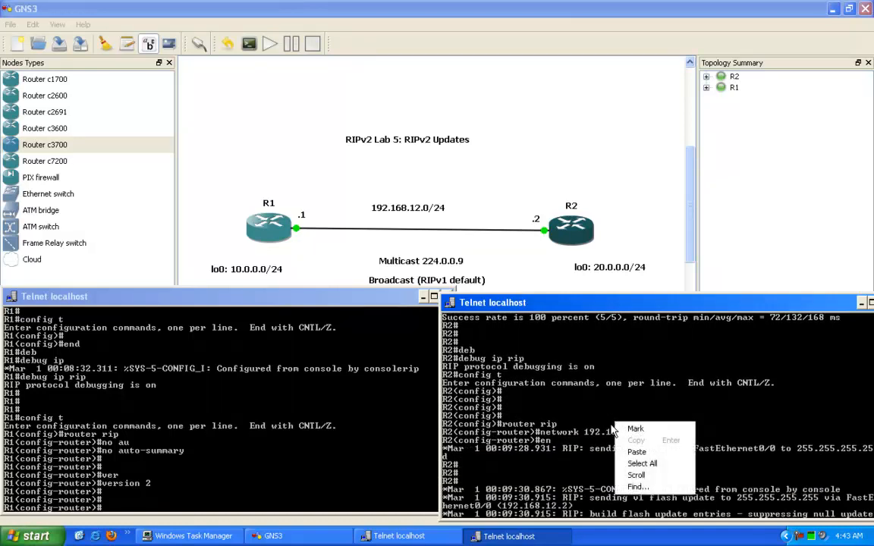
pyautogui.click(613, 396)
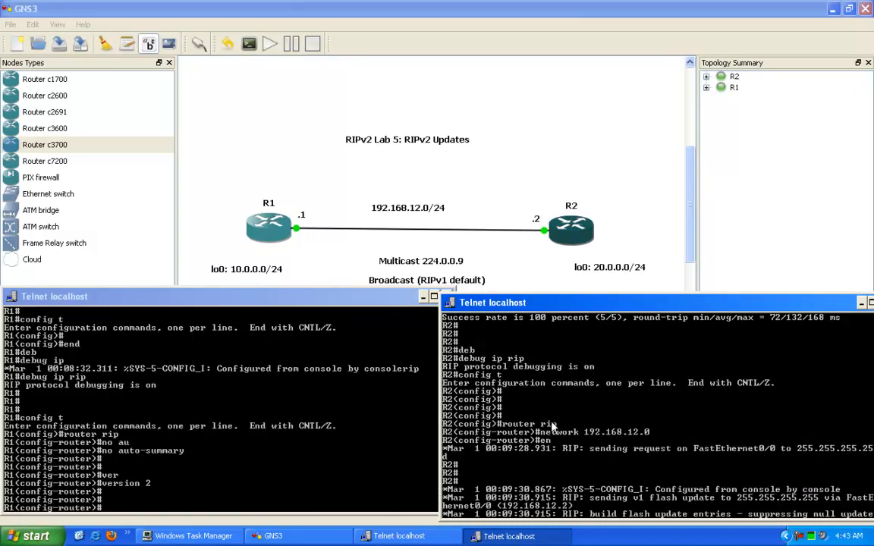
# Step: Re-enter R2's RIP router configuration, disable automatic route summarization, and exit configuration mode
pyautogui.press('Return')
pyautogui.write('config t')
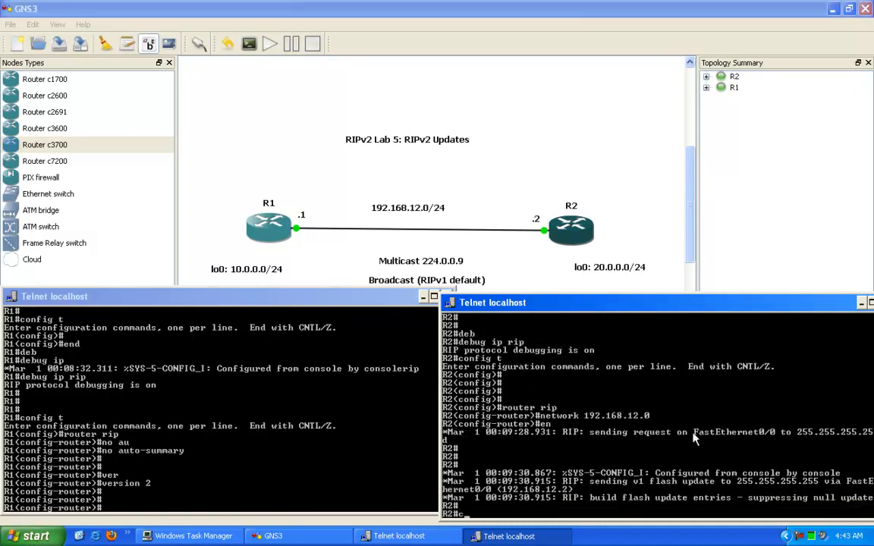
pyautogui.press('Return')
pyautogui.write('router rip')
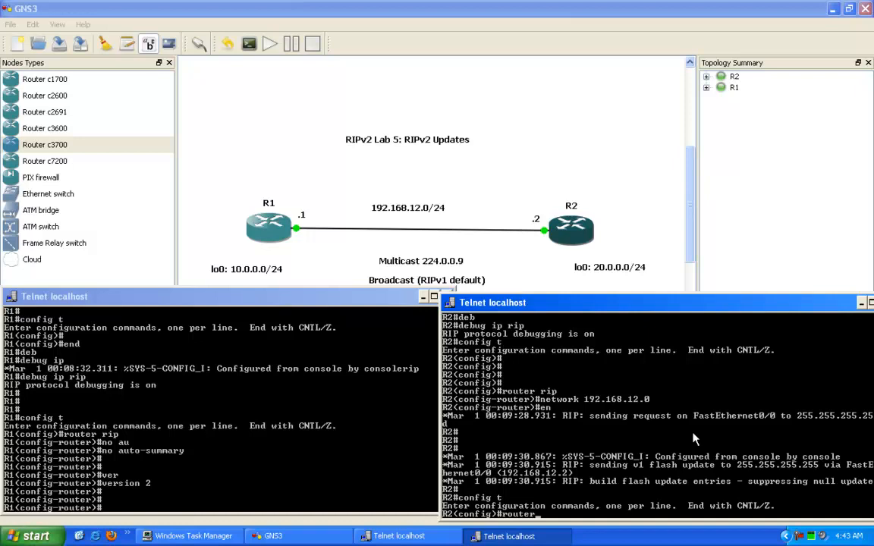
pyautogui.press('Return')
pyautogui.write('no au')
pyautogui.press('Tab')
pyautogui.press('Return')
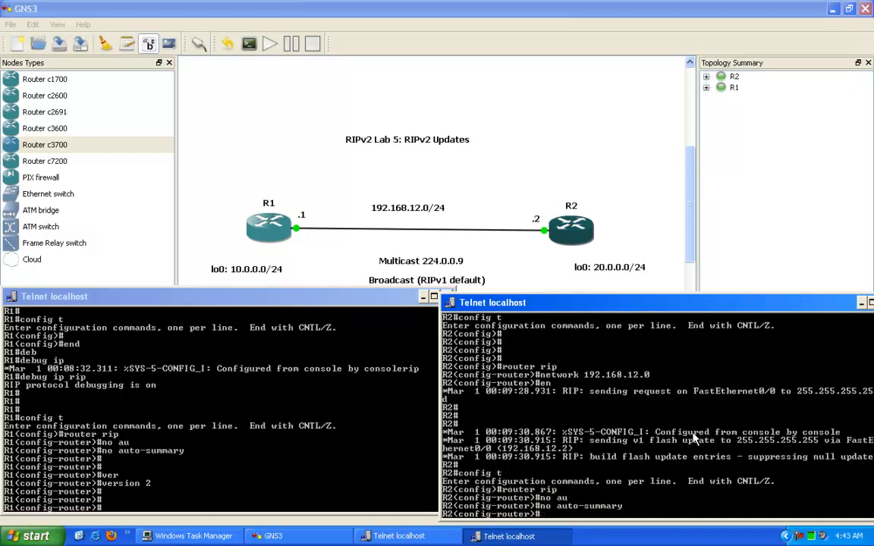
pyautogui.press('Return')
pyautogui.write('end')
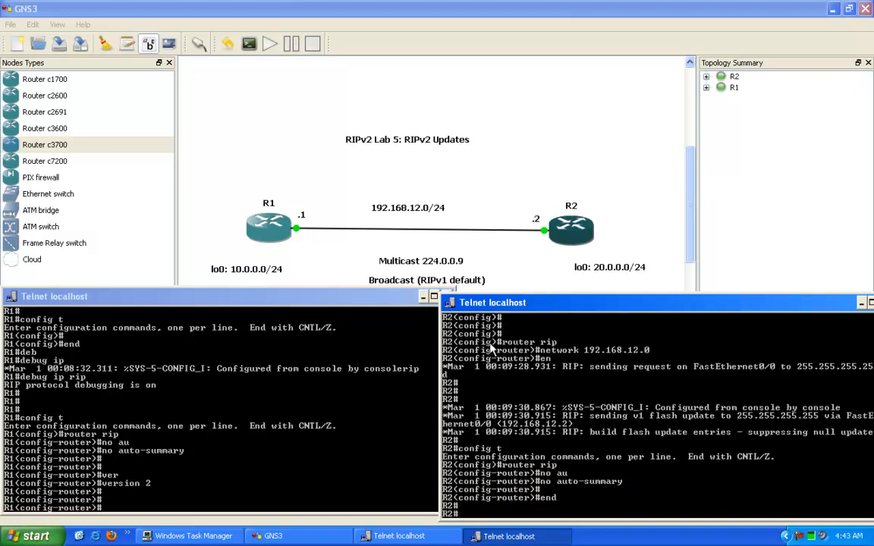
pyautogui.press('Return')
pyautogui.press('Return')
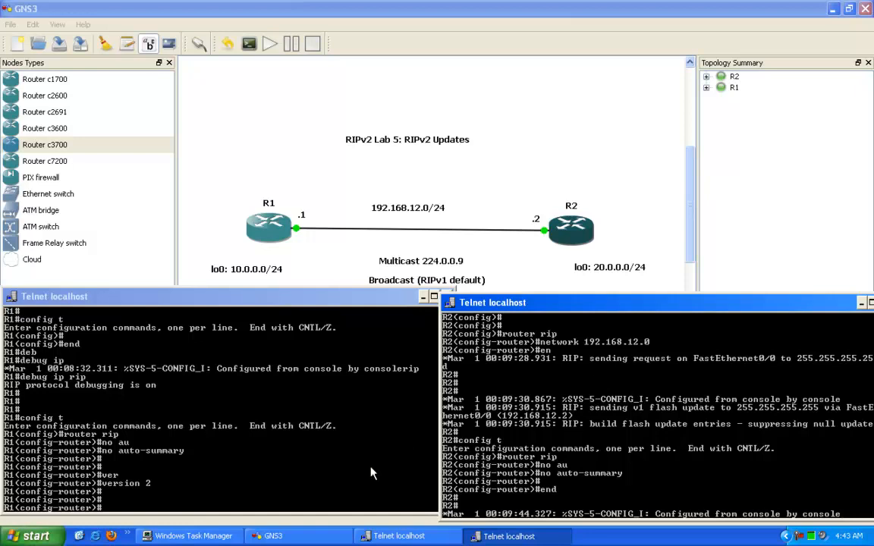
# Step: Add network 192.168.12.0 to R1's RIP process and exit configuration mode
pyautogui.click(115, 437)
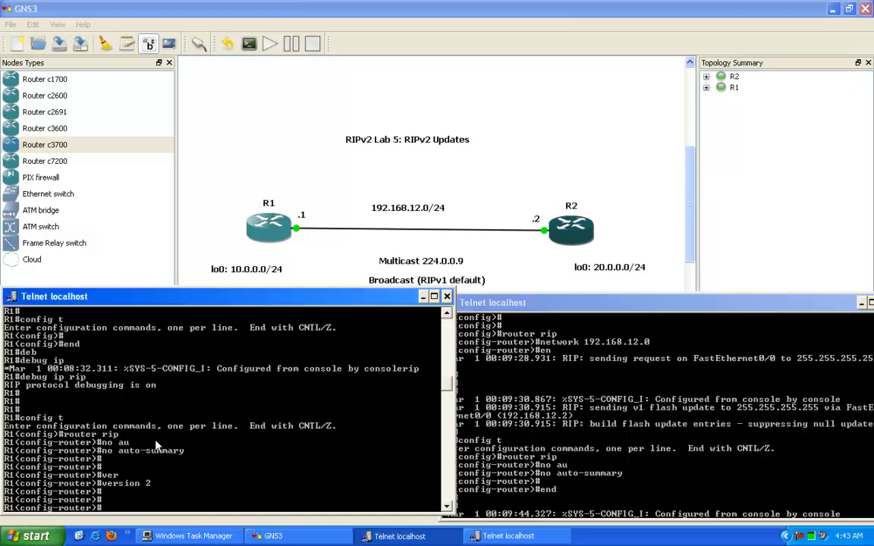
pyautogui.write('network 192.168.12.0')
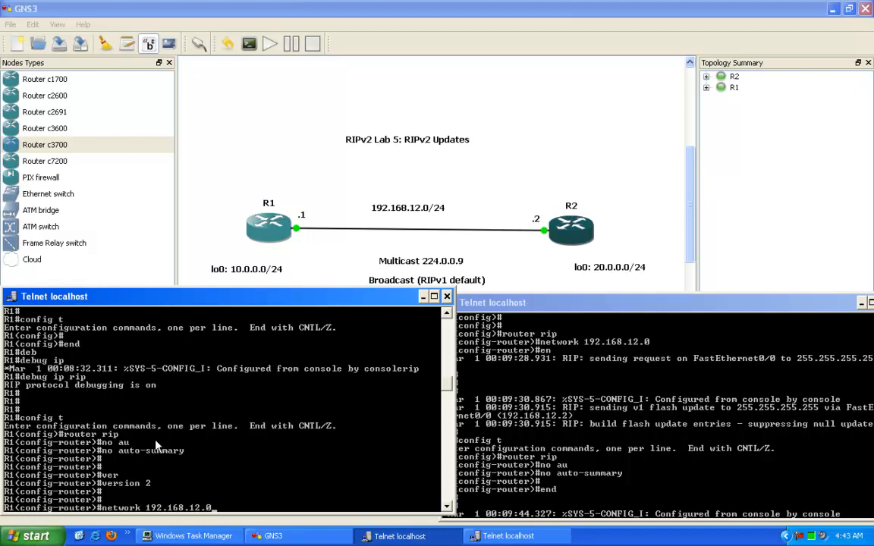
pyautogui.press('Return')
pyautogui.write('end')
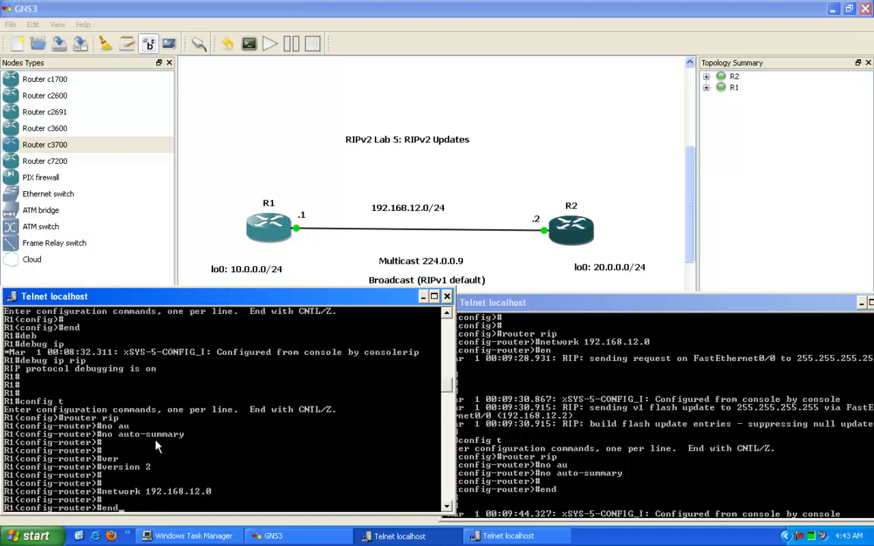
pyautogui.press('Return')
pyautogui.press('Return')
pyautogui.press('Return')
pyautogui.press('Return')
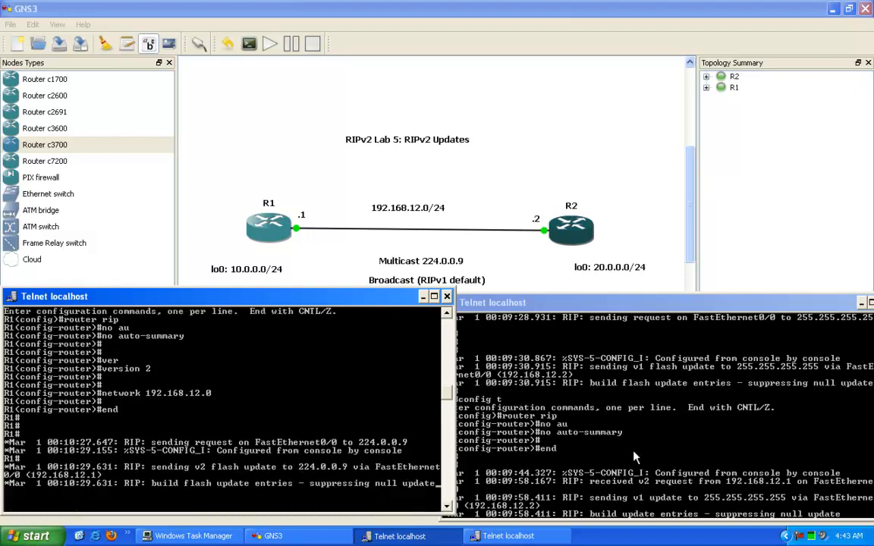
# Step: Mark the destination address of the v1 update in R2's RIP debug output
pyautogui.click(574, 461)
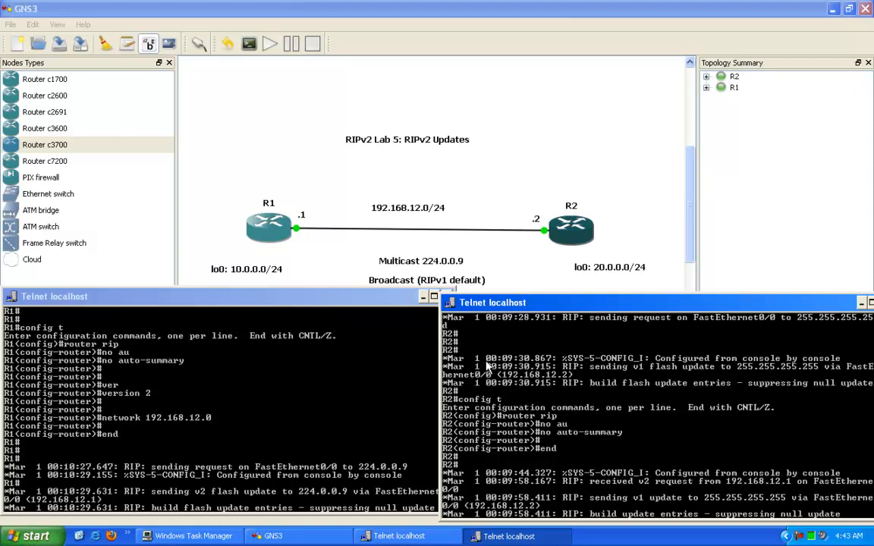
pyautogui.rightClick(649, 494)
pyautogui.click(666, 416)
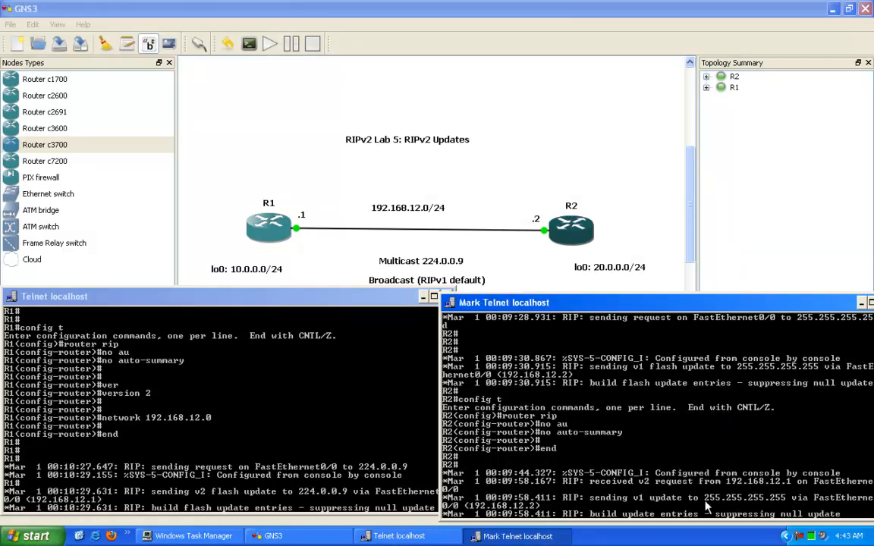
pyautogui.moveTo(704, 499); pyautogui.dragTo(783, 498)
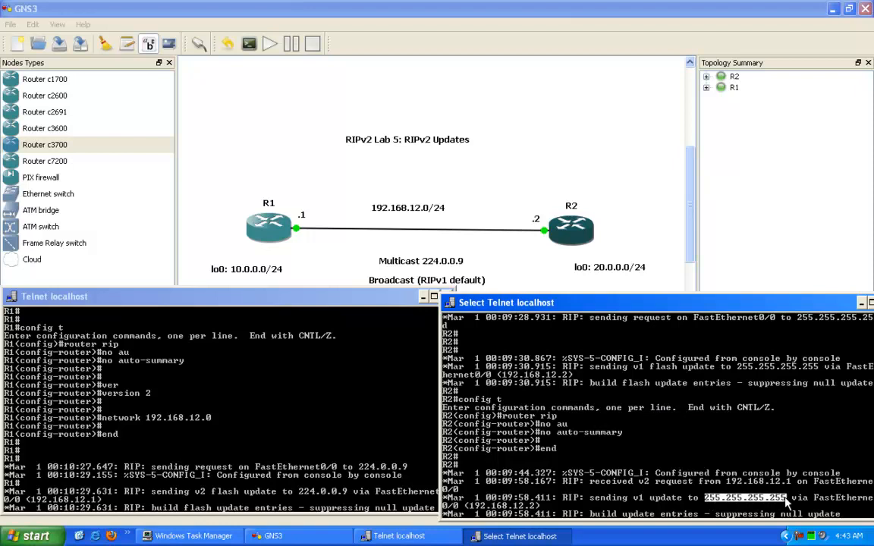
pyautogui.click(696, 458)
pyautogui.click(707, 497)
pyautogui.moveTo(707, 499); pyautogui.dragTo(786, 501)
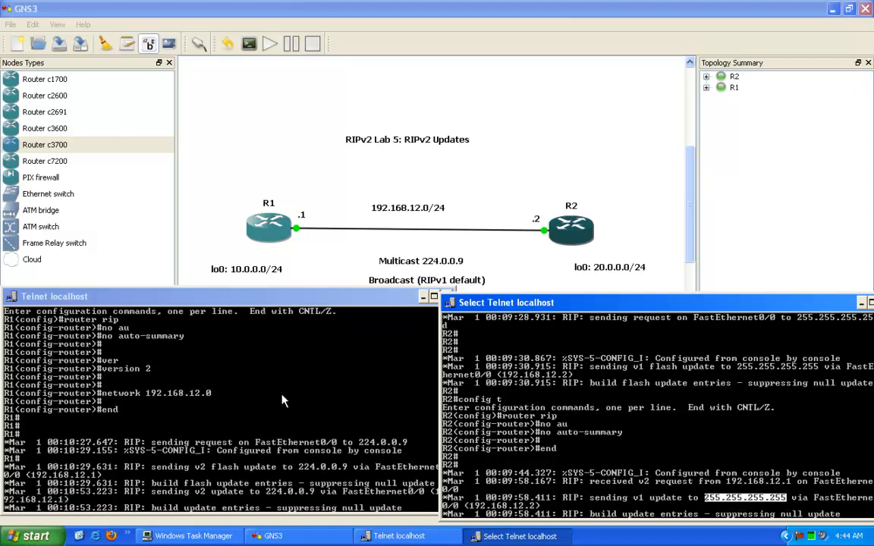
# Step: Mark the destination address of the v2 flash update in R1's RIP debug output
pyautogui.click(251, 356)
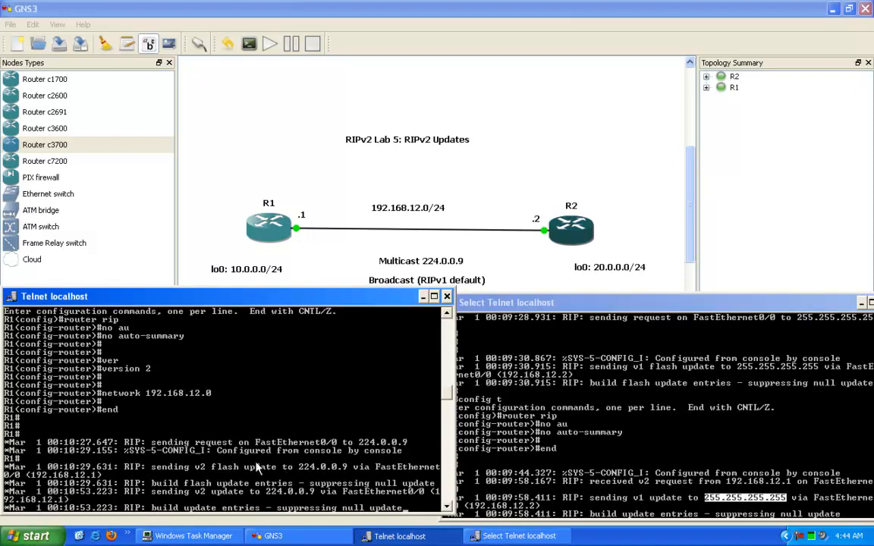
pyautogui.rightClick(320, 474)
pyautogui.click(337, 474)
pyautogui.moveTo(301, 468); pyautogui.dragTo(347, 469)
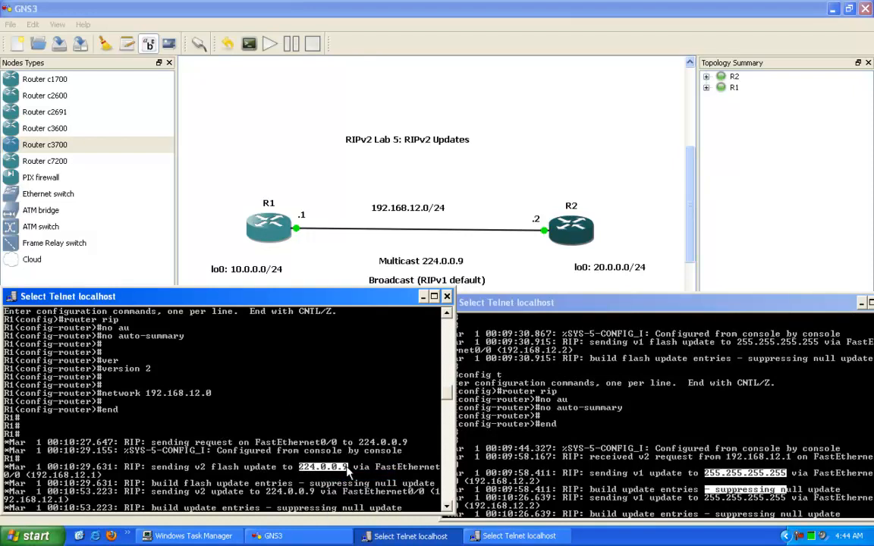
# Step: Release the text selection in R2's console, enter global configuration mode and open the RIP router configuration
pyautogui.click(527, 434)
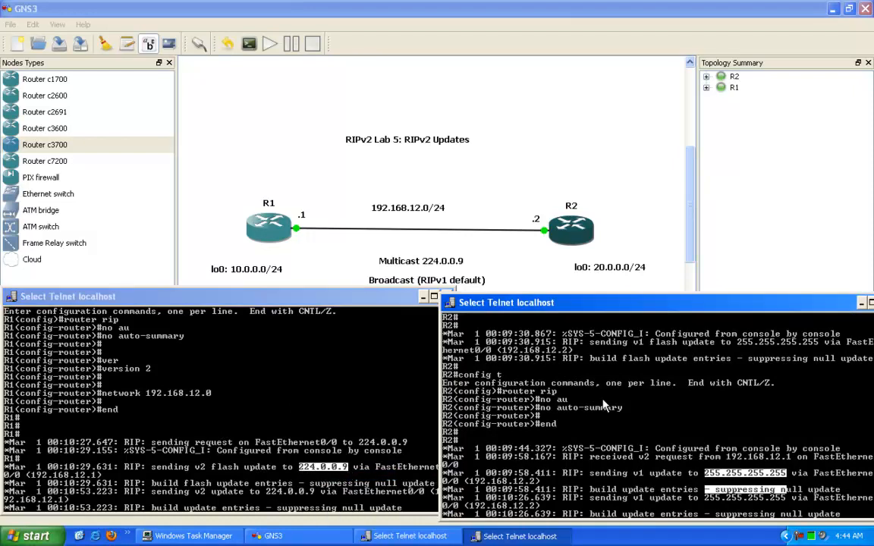
pyautogui.press('Return')
pyautogui.press('Return')
pyautogui.press('Return')
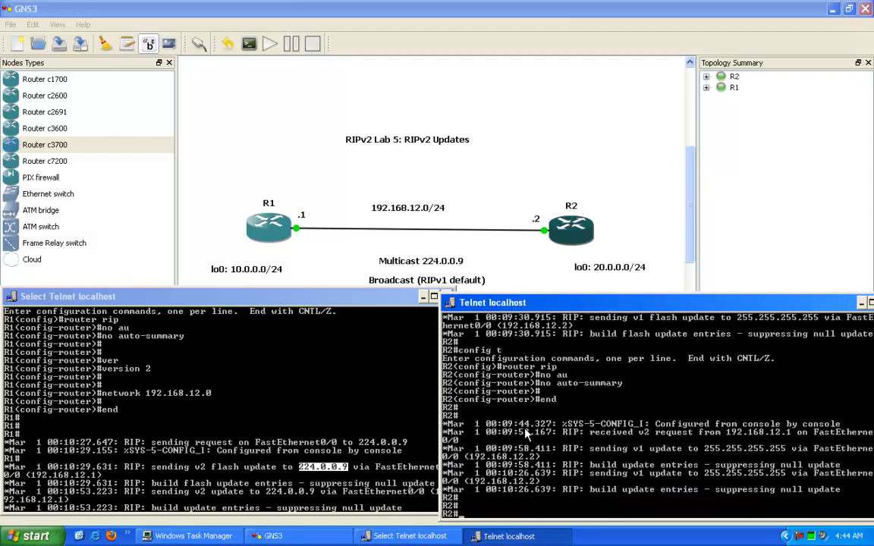
pyautogui.write('config t')
pyautogui.press('Return')
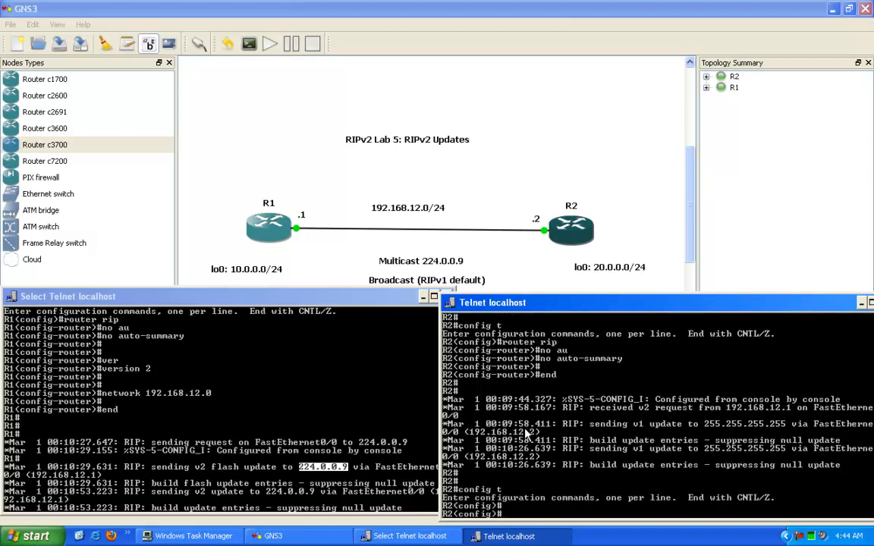
pyautogui.press('Return')
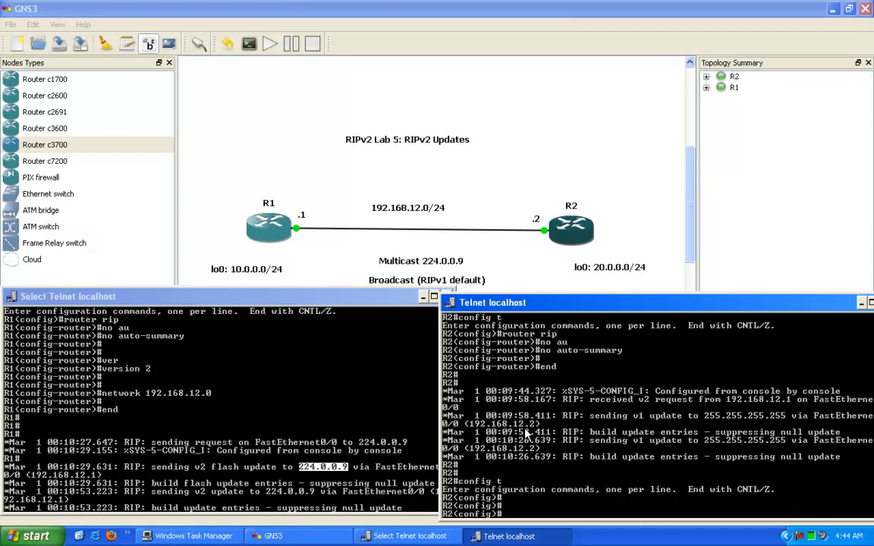
pyautogui.write('router rip')
pyautogui.press('Return')
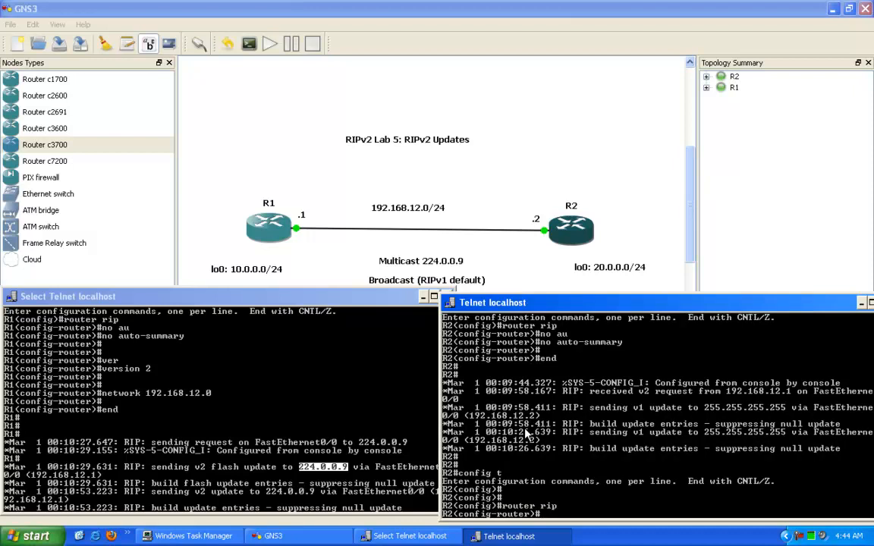
# Step: Add network 20.0.0.0 to R2's RIP process and exit configuration mode
pyautogui.write('network')
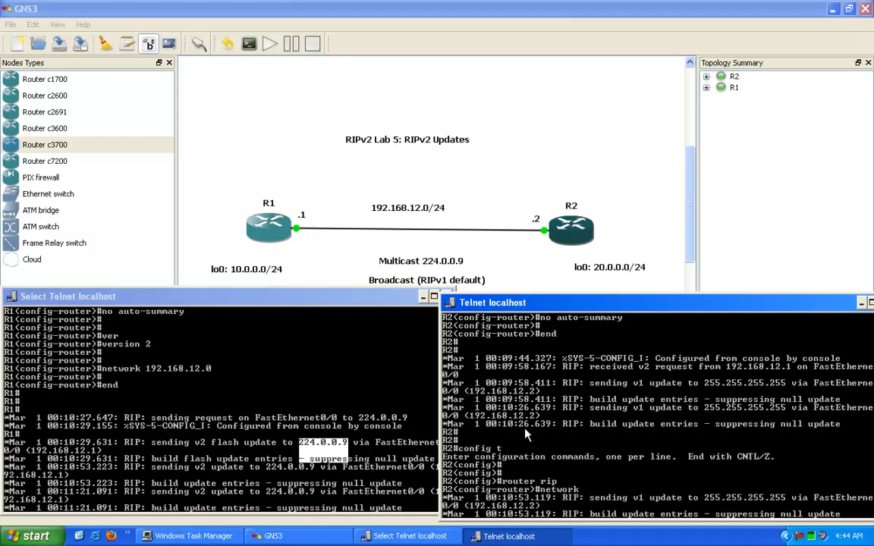
pyautogui.write('20.0.0.0')
pyautogui.press('Tab')
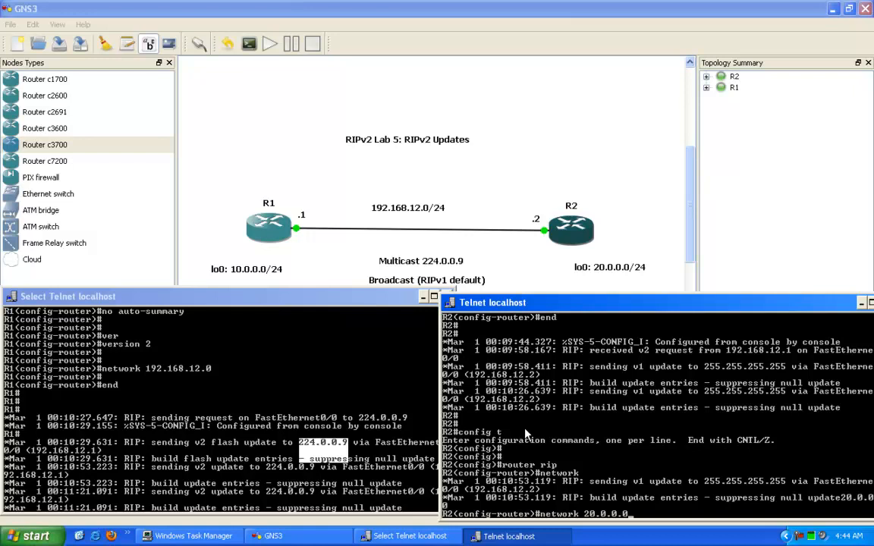
pyautogui.press('Return')
pyautogui.write('end')
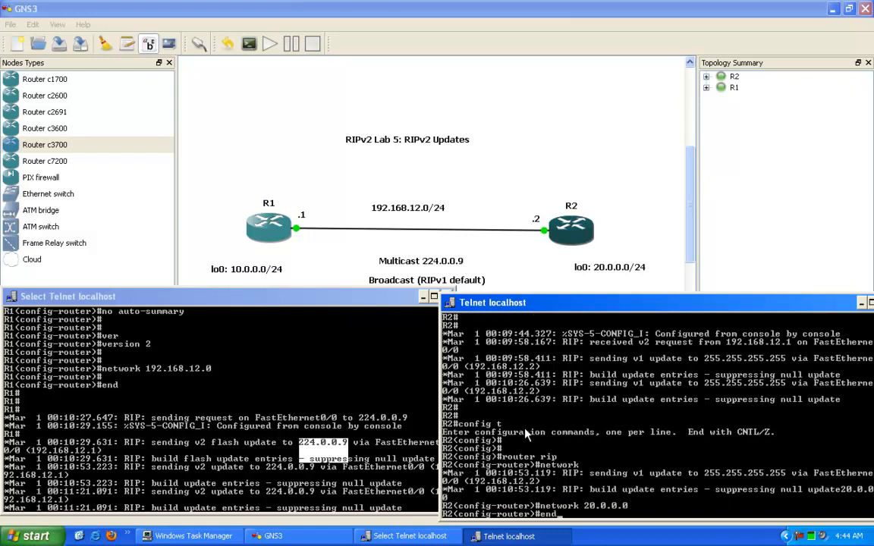
pyautogui.press('Return')
pyautogui.press('Return')
pyautogui.press('Return')
pyautogui.press('Return')
pyautogui.press('Return')
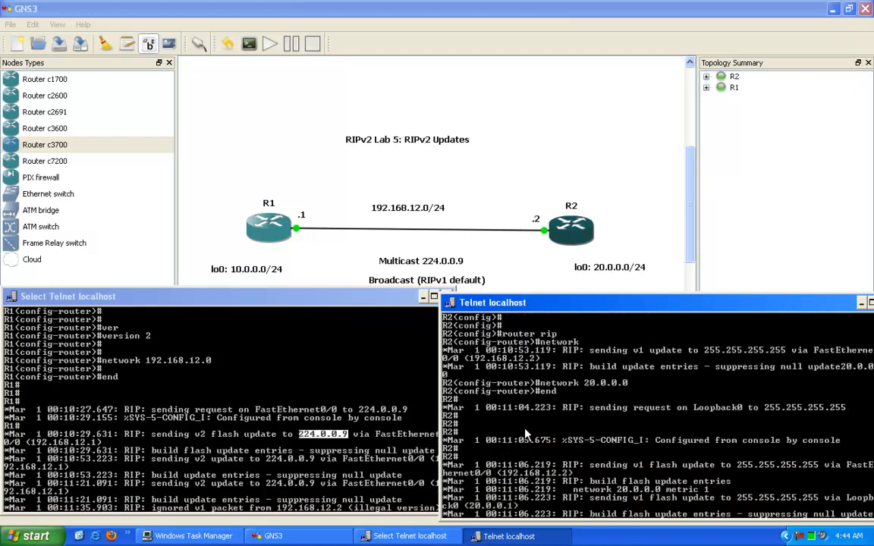
# Step: Examine how R1's RIP debug output handles the packets arriving from R2
pyautogui.click(275, 448)
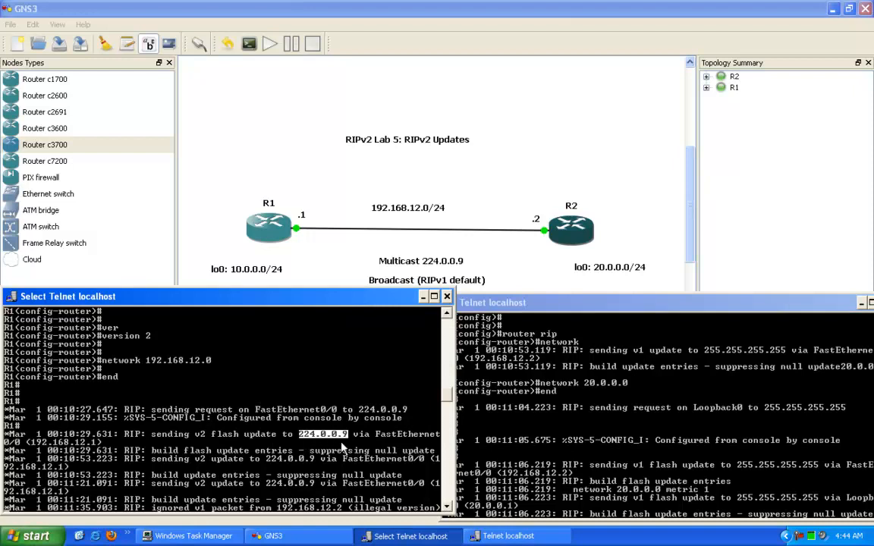
pyautogui.press('Return')
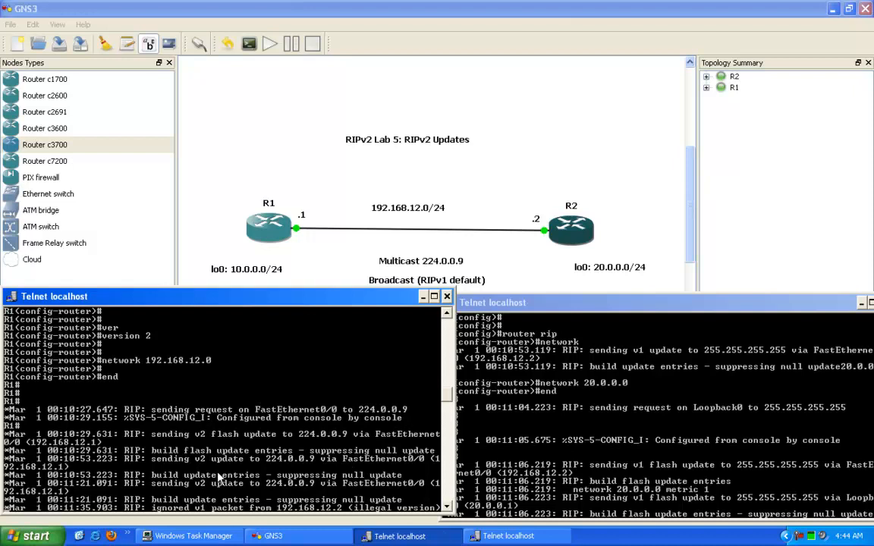
pyautogui.rightClick(232, 476)
pyautogui.click(241, 479)
pyautogui.moveTo(152, 508); pyautogui.dragTo(340, 486)
pyautogui.click(258, 484)
pyautogui.click(324, 458)
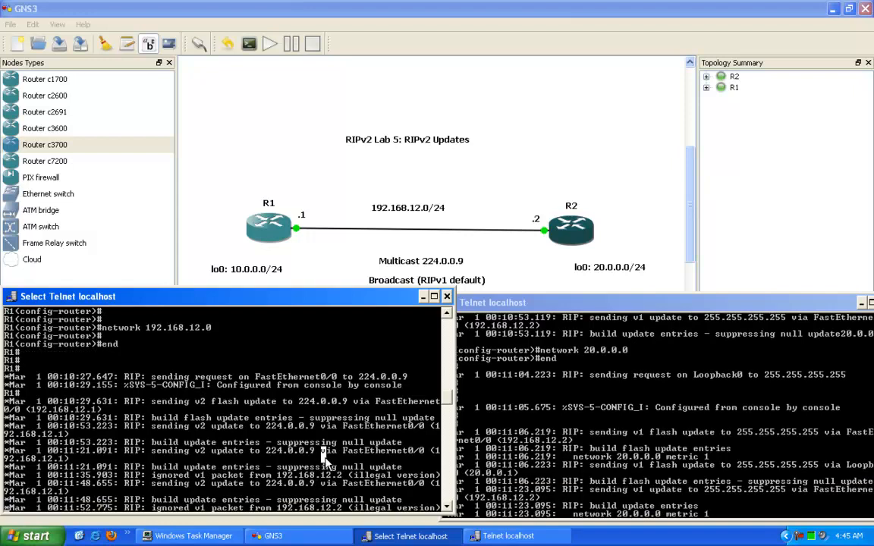
# Step: Display R2's routing protocol details with show ip protocols and mark part of the output
pyautogui.click(607, 462)
pyautogui.press('Return')
pyautogui.press('Return')
pyautogui.press('Return')
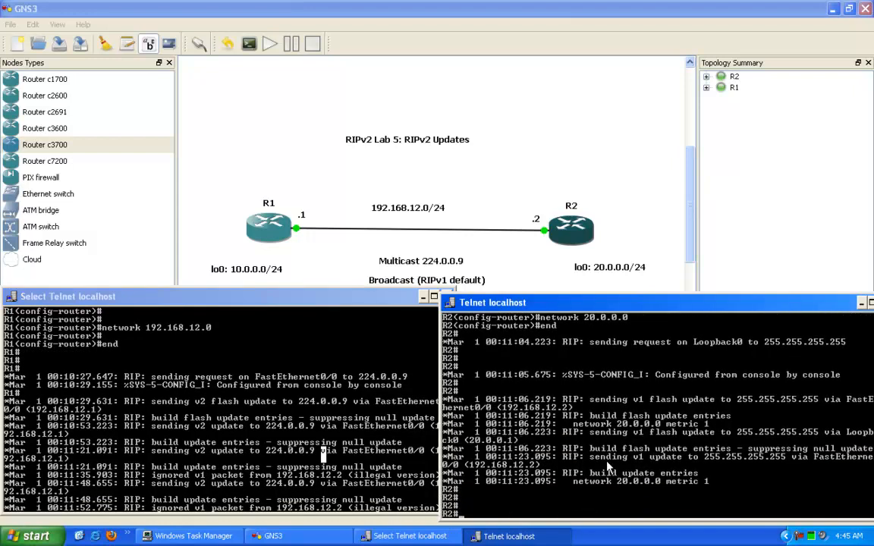
pyautogui.press('Return')
pyautogui.press('Return')
pyautogui.write('show ip prot')
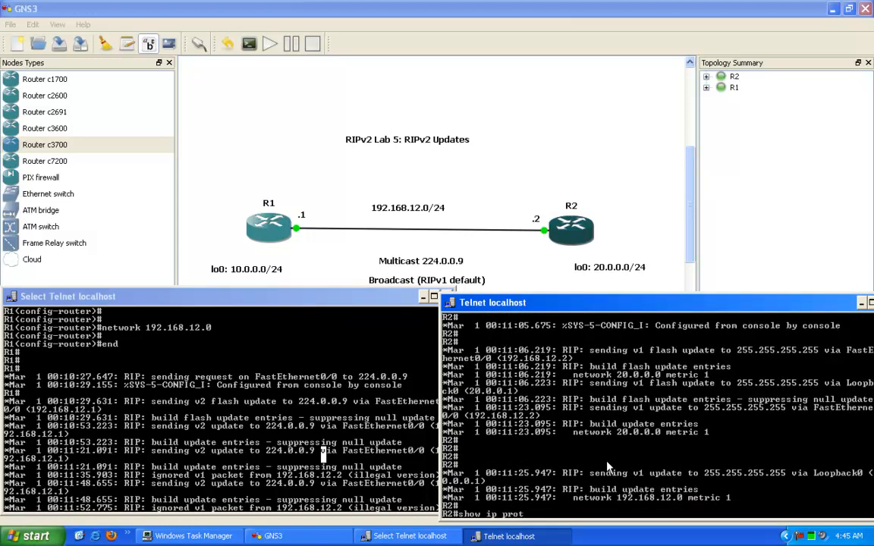
pyautogui.press('Tab')
pyautogui.press('Return')
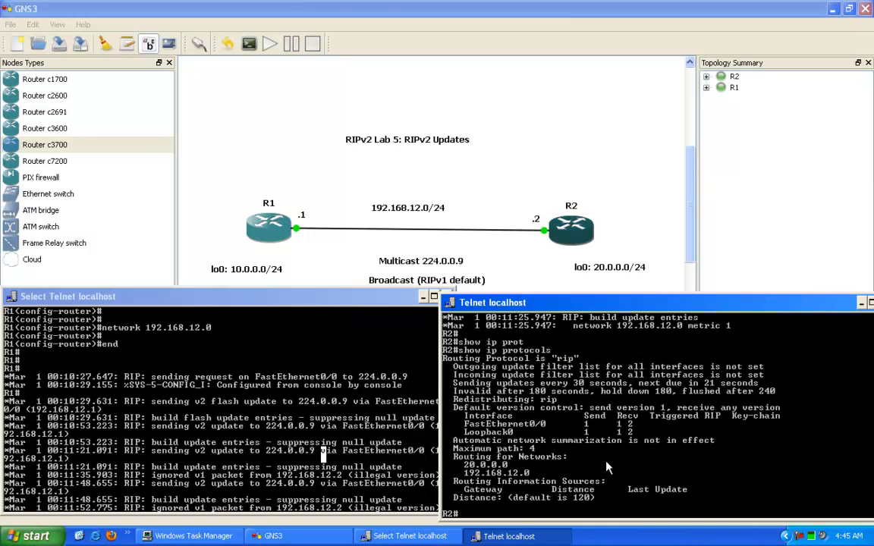
pyautogui.rightClick(498, 407)
pyautogui.click(513, 416)
pyautogui.moveTo(461, 490); pyautogui.dragTo(622, 490)
# Step: Display R1's routing protocol details with show ip protocols
pyautogui.click(341, 489)
pyautogui.press('Return')
pyautogui.press('Return')
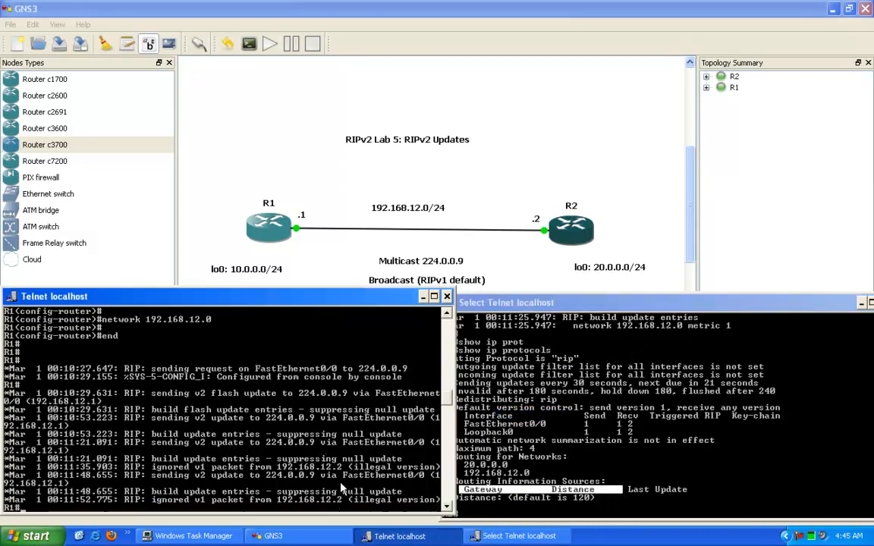
pyautogui.write('show ippprot')
pyautogui.press('Tab')
pyautogui.press('Return')
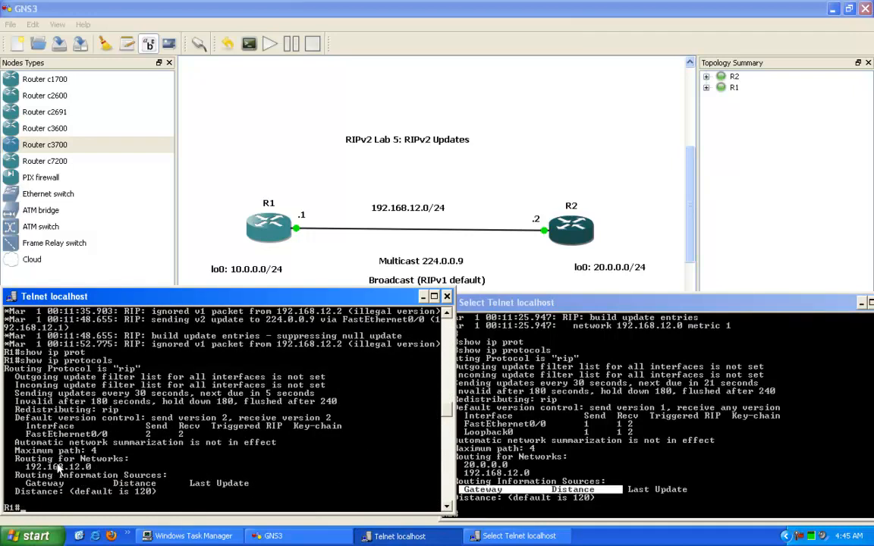
# Step: Mark the send and receive RIP versions of FastEthernet0/0 in R1's protocol output
pyautogui.rightClick(149, 436)
pyautogui.click(163, 442)
pyautogui.moveTo(142, 430); pyautogui.dragTo(180, 439)
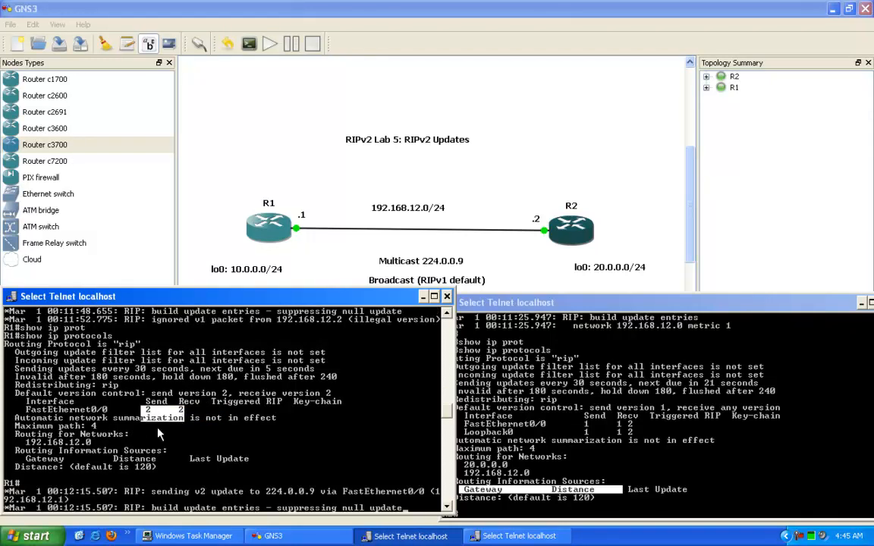
pyautogui.click(89, 409)
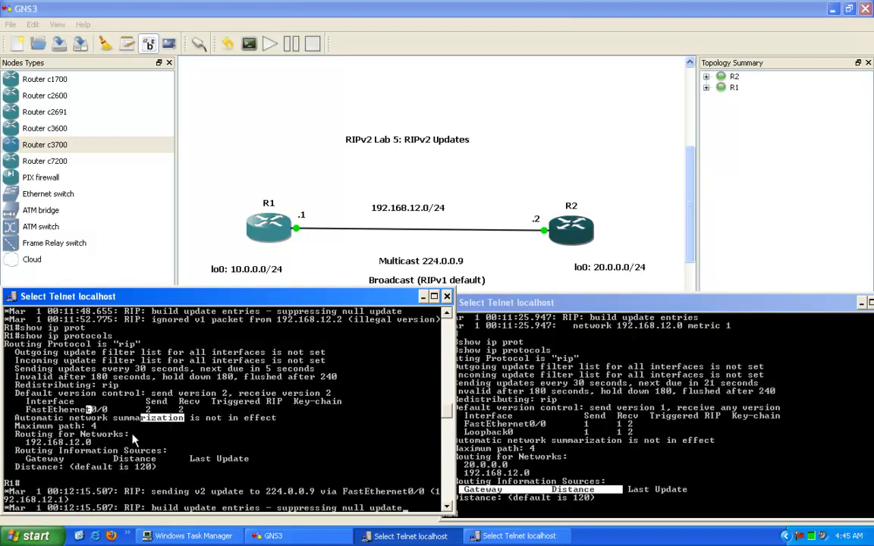
# Step: Examine the send and receive RIP versions of FastEthernet0/0 in R2's protocol output, and release the selection
pyautogui.click(491, 372)
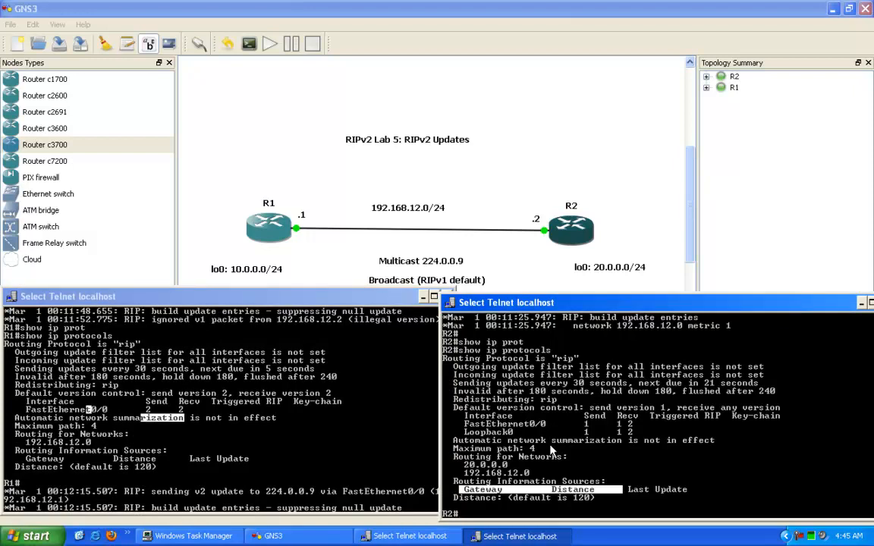
pyautogui.write('s')
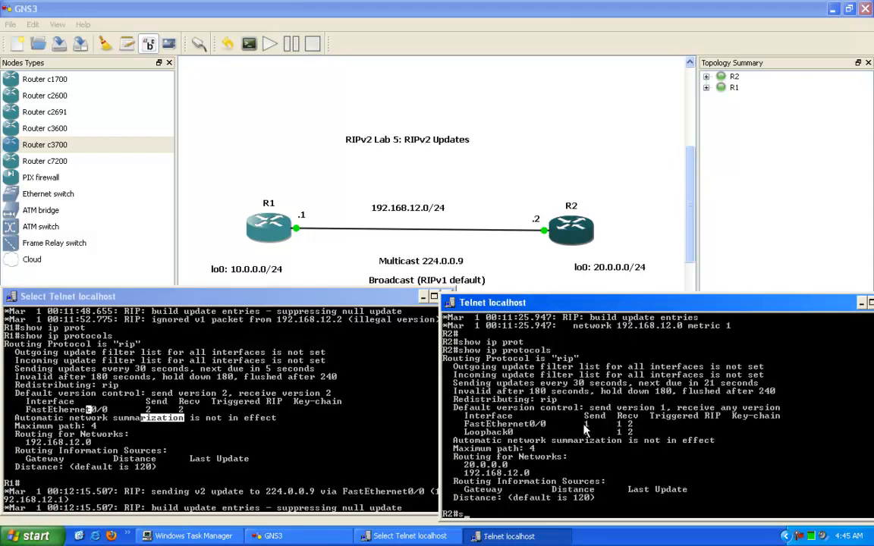
pyautogui.rightClick(622, 362)
pyautogui.click(639, 366)
pyautogui.click(617, 358)
pyautogui.moveTo(582, 359)
pyautogui.mouseDown()
pyautogui.moveTo(632, 365)
pyautogui.moveTo(585, 360)
pyautogui.moveTo(594, 362)
pyautogui.mouseUp()
pyautogui.click(657, 501)
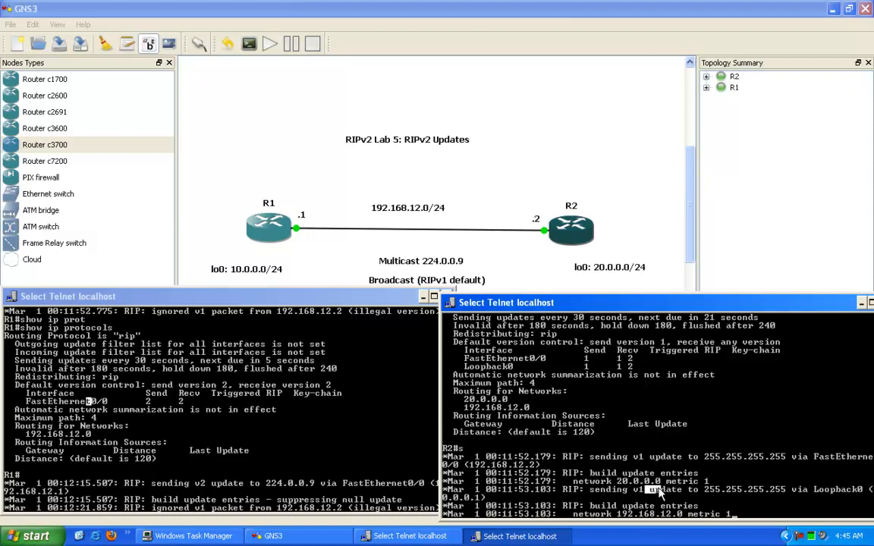
pyautogui.press('Return')
pyautogui.press('Return')
# Step: Release the text selection in R1's console and check its latest RIP debug messages
pyautogui.click(320, 292)
pyautogui.press('Return')
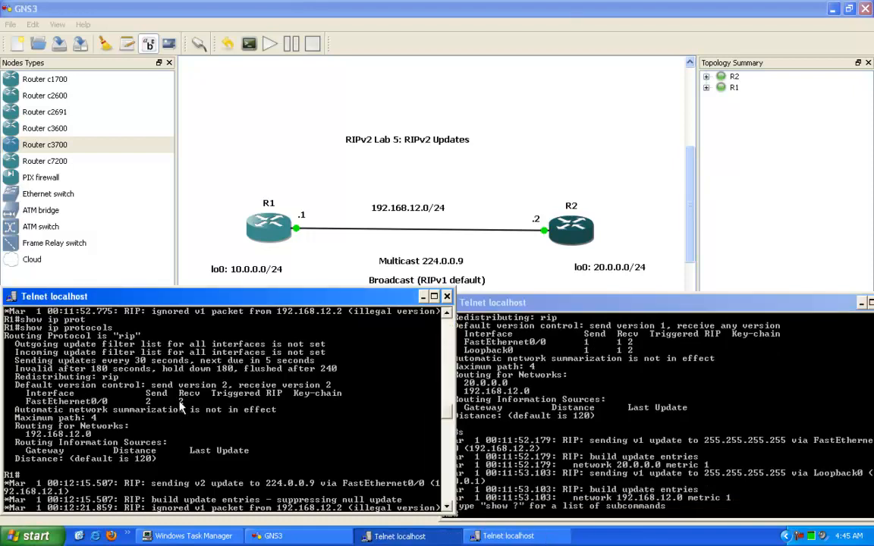
pyautogui.press('Return')
pyautogui.press('Return')
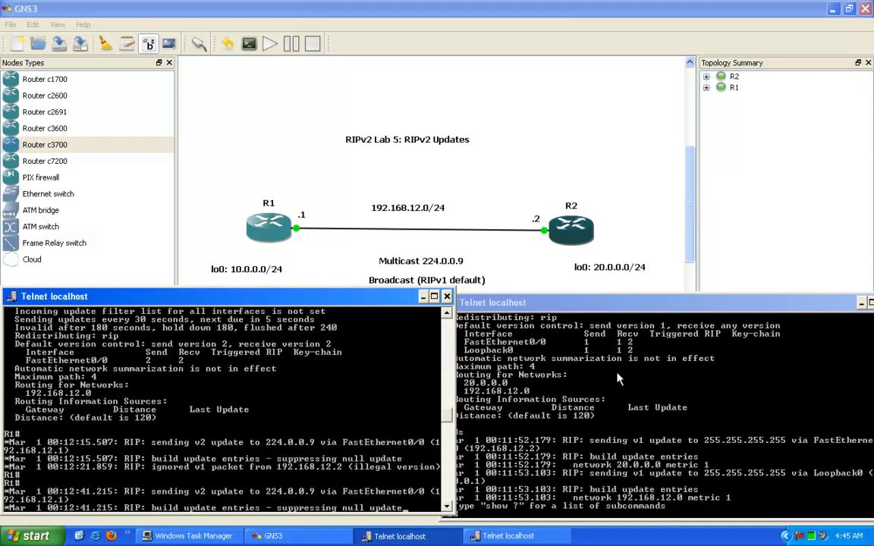
pyautogui.press('Return')
pyautogui.press('Return')
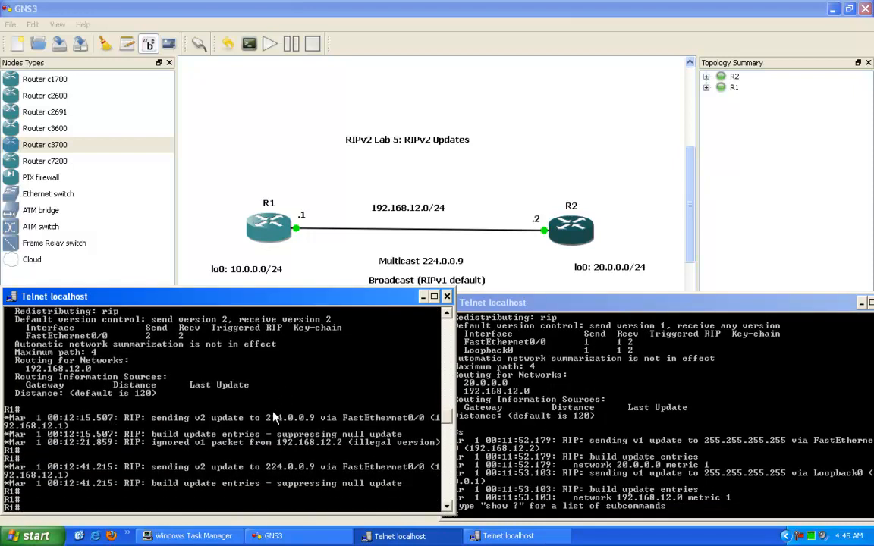
# Step: Add network 10.0.0.0 to the RIP configuration on R1
pyautogui.write('config t')
pyautogui.press('Return')
pyautogui.write('rou')
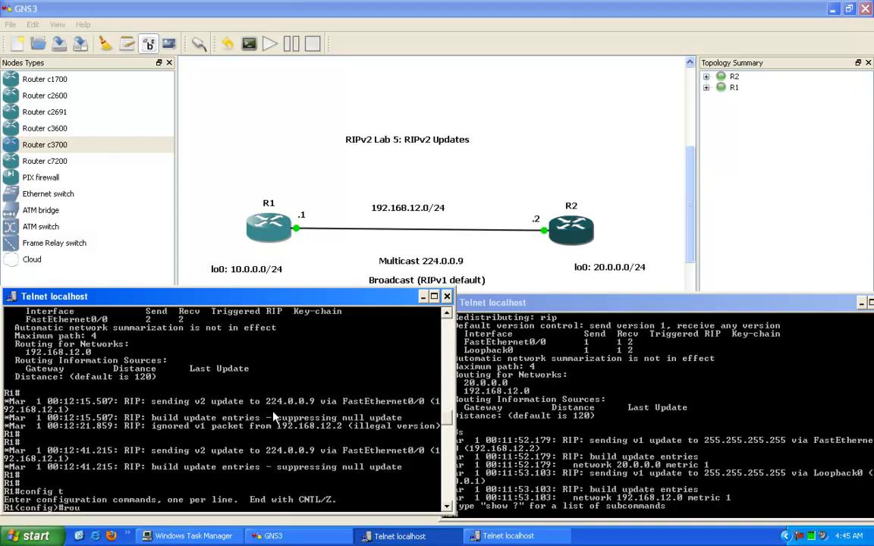
pyautogui.write('ter rip')
pyautogui.press('Return')
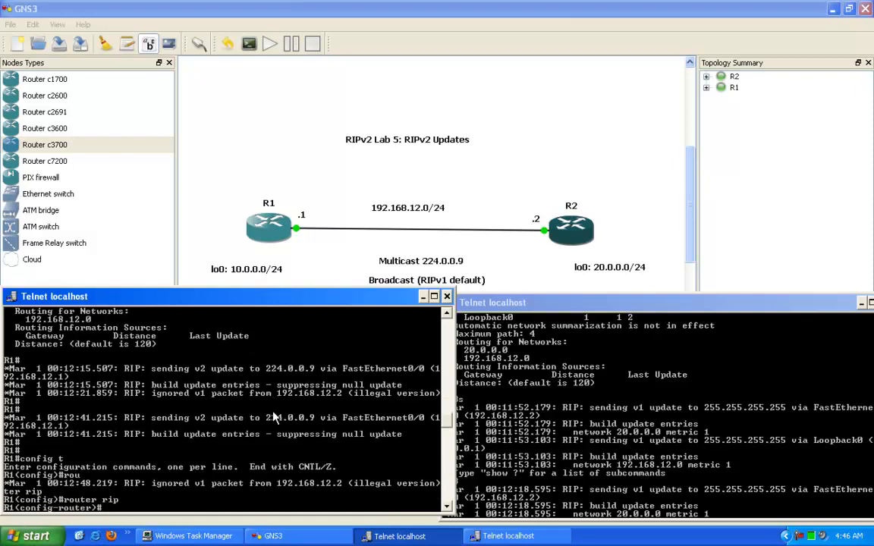
pyautogui.write('network 10.0.0.0')
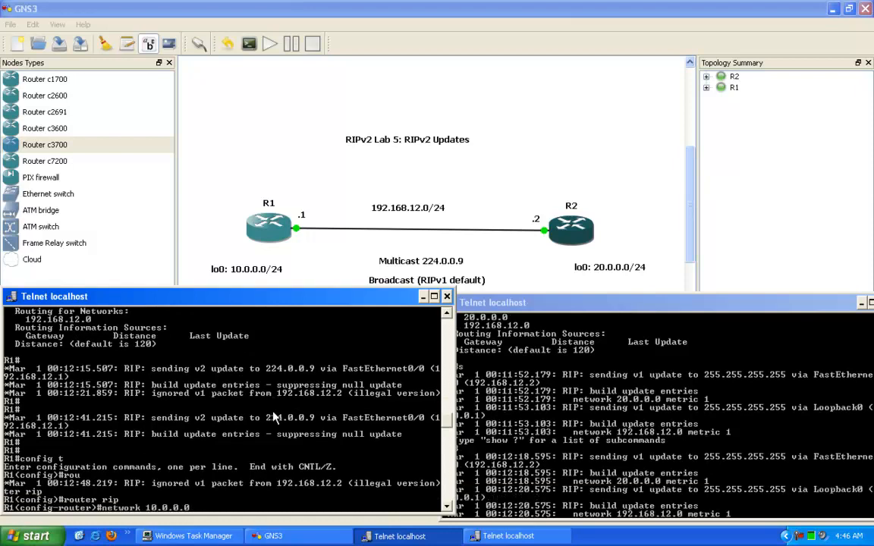
pyautogui.press('Return')
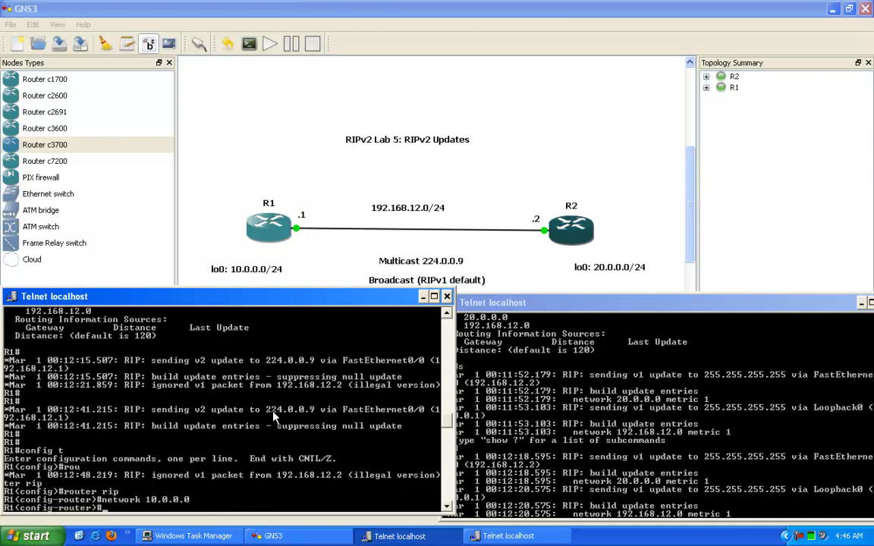
pyautogui.press('Return')
pyautogui.press('Return')
pyautogui.press('Return')
# Step: Check the latest RIP debug messages on R2 and turn off all debugging there
pyautogui.click(618, 427)
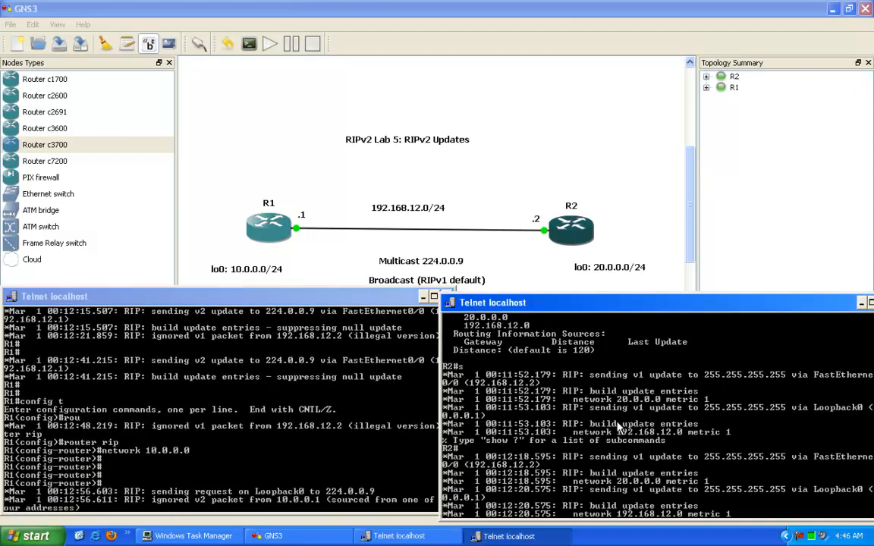
pyautogui.press('Return')
pyautogui.press('Return')
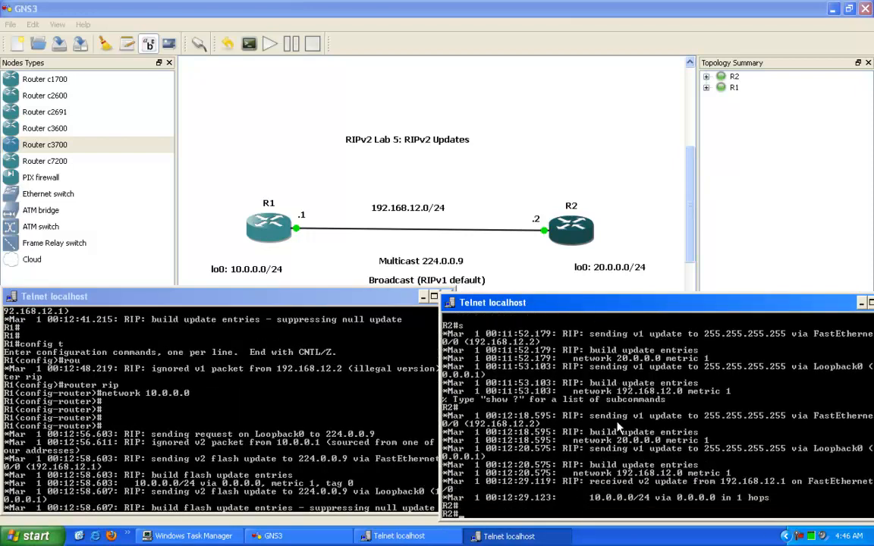
pyautogui.press('Return')
pyautogui.press('Return')
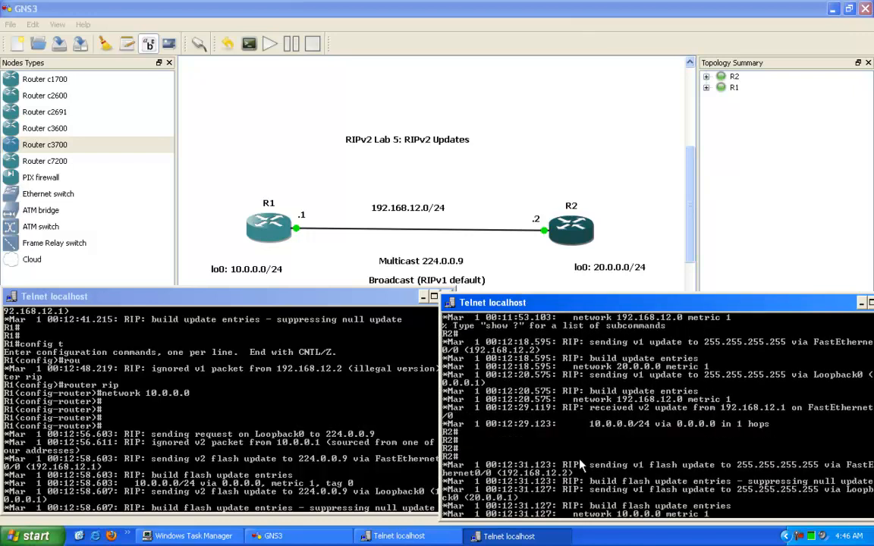
pyautogui.press('Return')
pyautogui.press('Return')
pyautogui.write('un all')
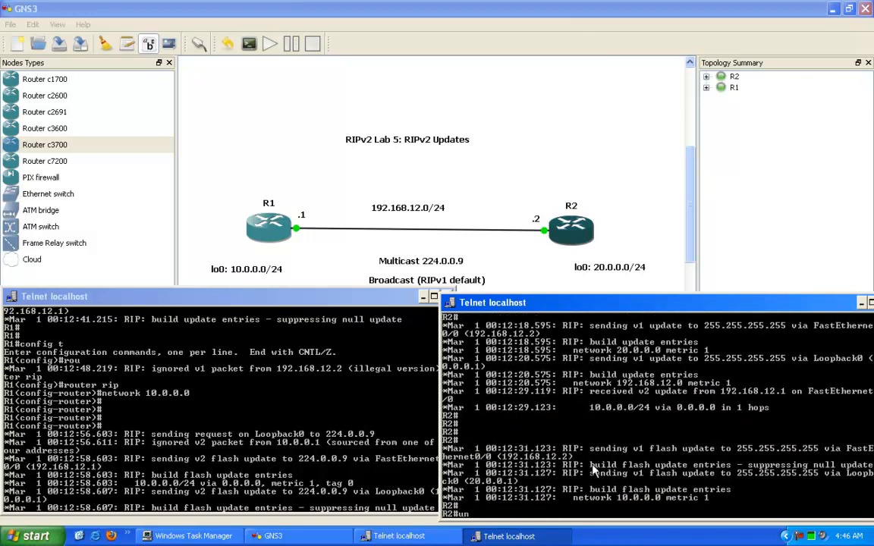
pyautogui.press('Return')
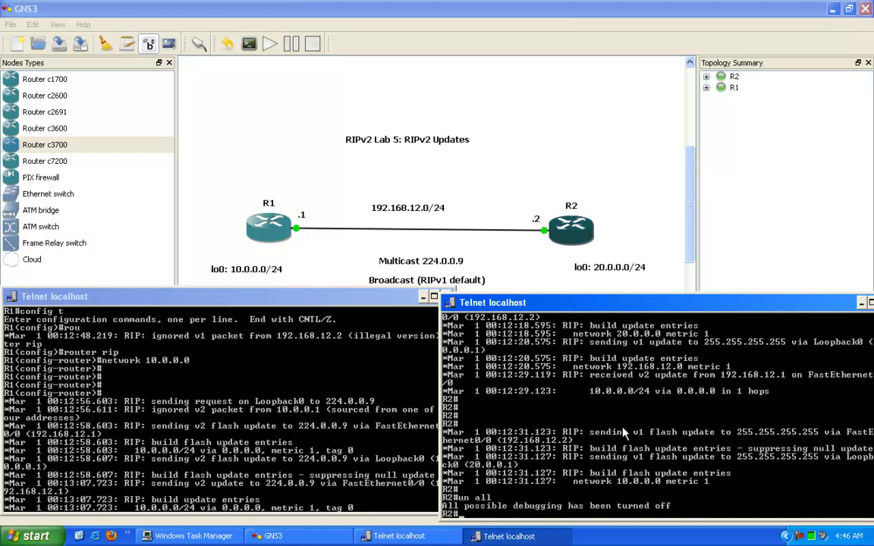
# Step: Examine the send and receive RIP versions of FastEthernet0/0 in R2's earlier protocol output
pyautogui.scroll(5, 566, 385)
pyautogui.scroll(5, 640, 432)
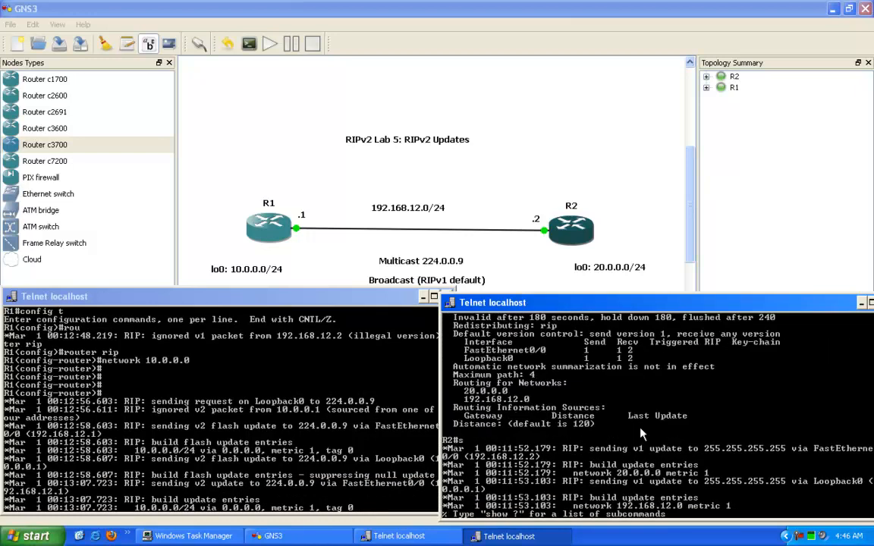
pyautogui.rightClick(622, 403)
pyautogui.click(638, 407)
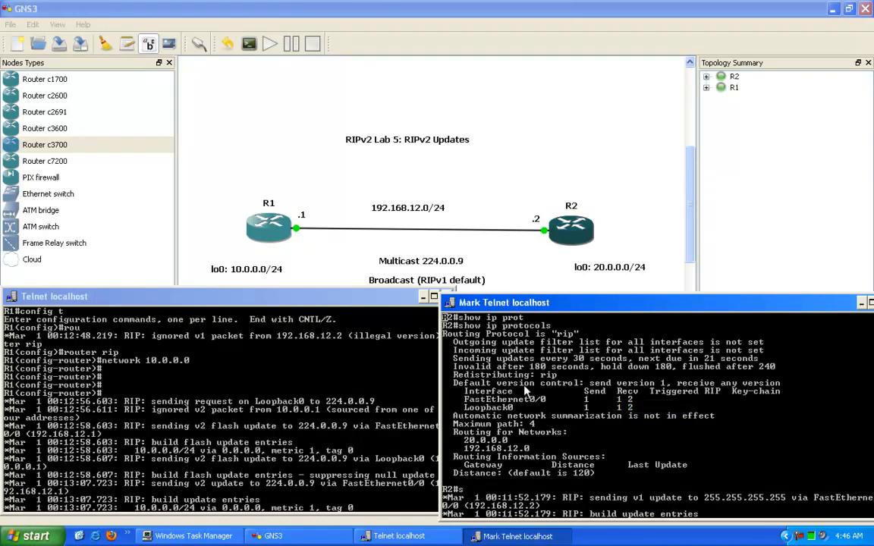
pyautogui.scroll(2, 486, 349)
pyautogui.scroll(-1, 546, 395)
pyautogui.moveTo(491, 424); pyautogui.dragTo(627, 429)
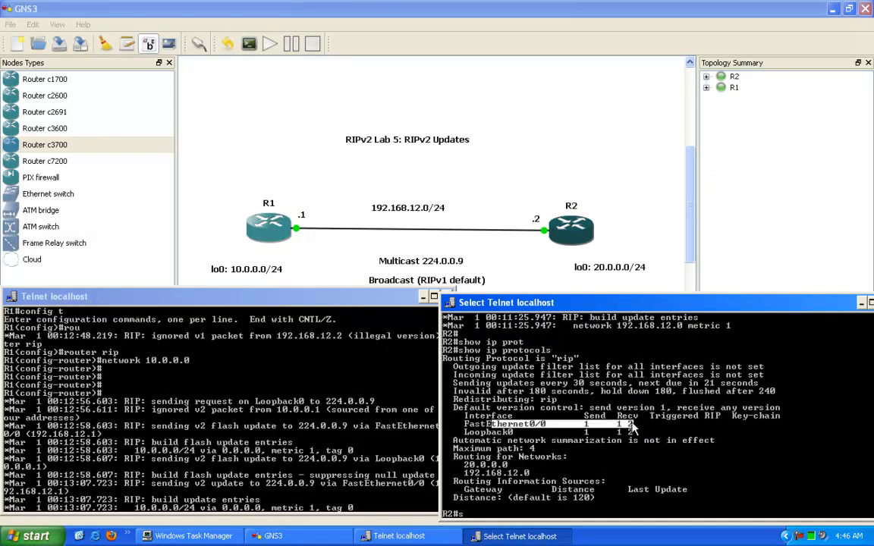
pyautogui.click(586, 416)
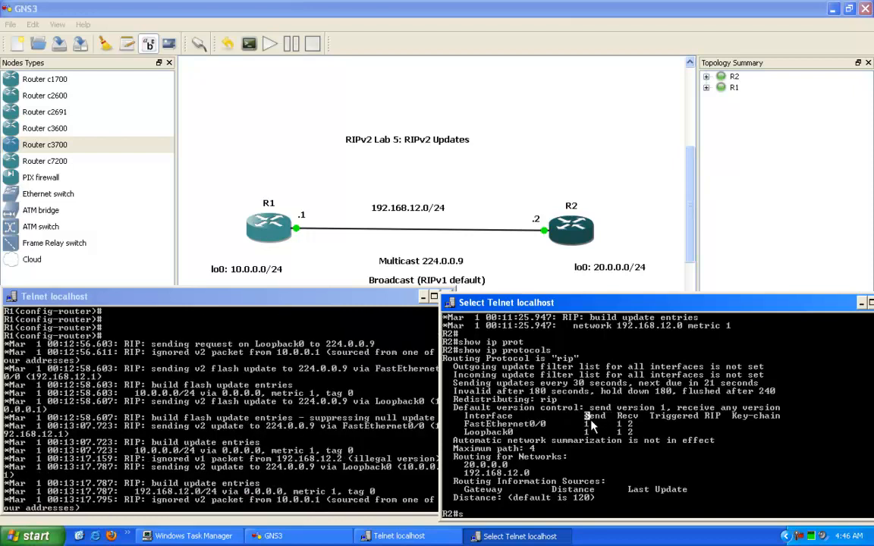
pyautogui.click(621, 425)
pyautogui.click(629, 425)
# Step: Display R2's routing table with show ip route and ping 10.0.0.1 from R2
pyautogui.write('un all')
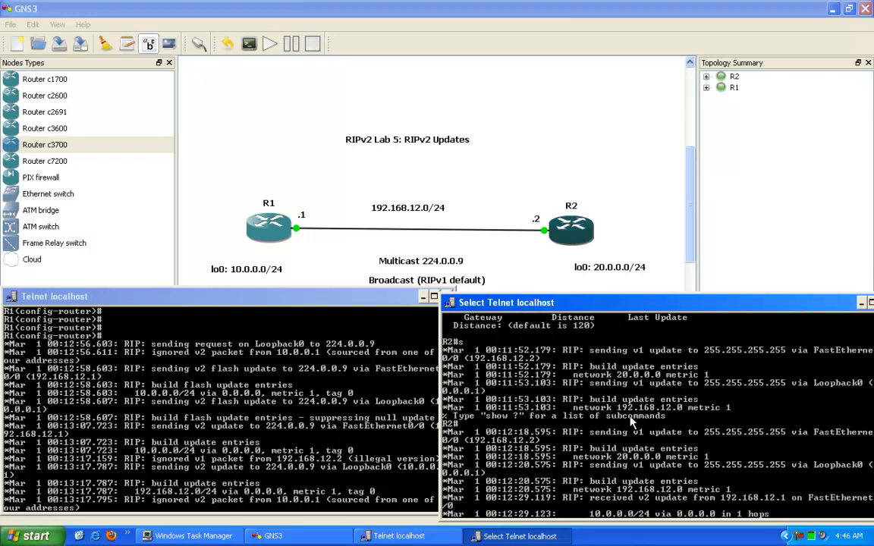
pyautogui.press('Return')
pyautogui.moveTo(680, 390); pyautogui.dragTo(726, 390)
pyautogui.scroll(-4, 647, 390)
pyautogui.write('show ip rou')
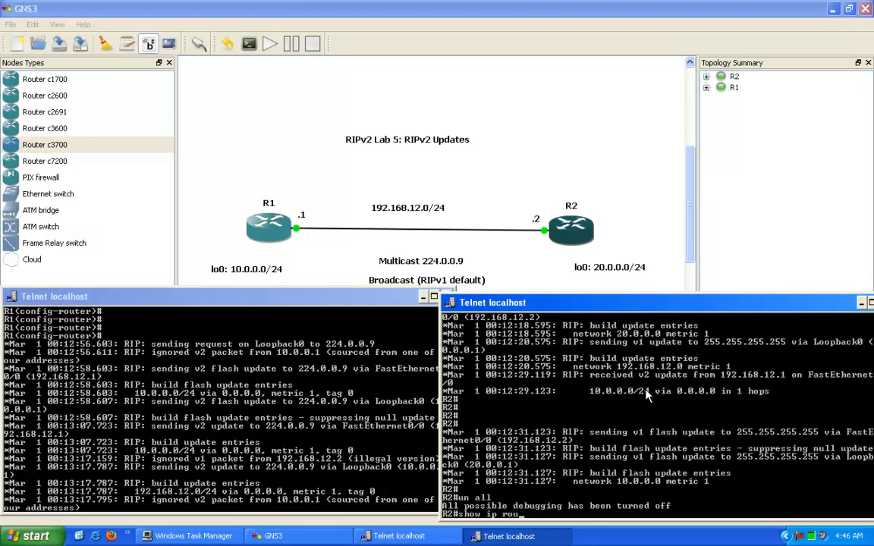
pyautogui.write('te')
pyautogui.press('Return')
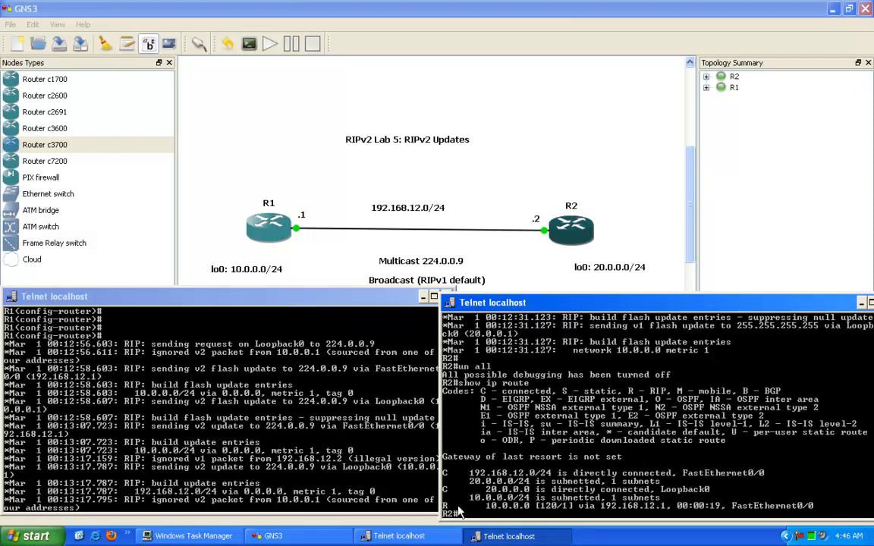
pyautogui.write('ping 10.0.0.1')
pyautogui.press('Return')
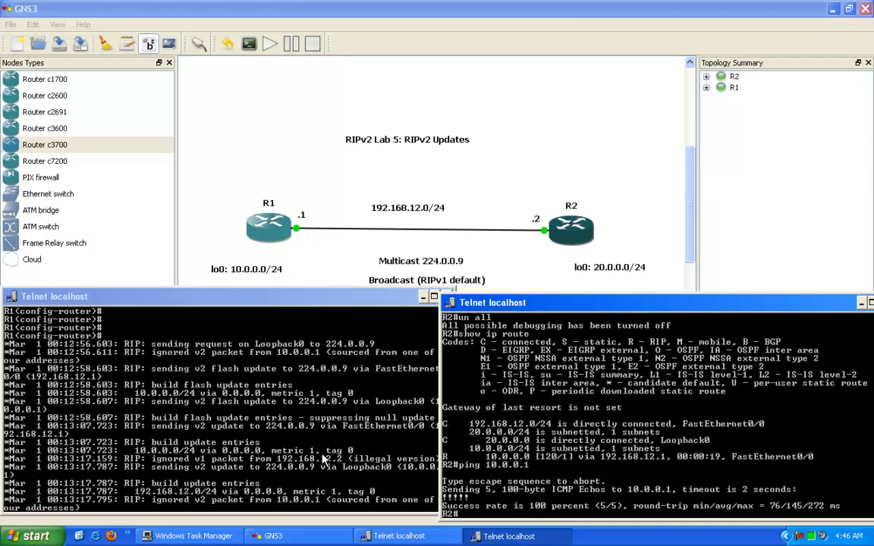
# Step: Leave configuration mode on R1 and display its routing table with show ip route
pyautogui.click(282, 451)
pyautogui.press('Return')
pyautogui.press('Return')
pyautogui.press('Return')
pyautogui.press('Return')
pyautogui.write('end')
pyautogui.press('Return')
pyautogui.write('show ip route')
pyautogui.press('Return')
# Step: Examine R1's routing table and the RIP debug messages around it for updates from 192.168.12.2
pyautogui.rightClick(64, 378)
pyautogui.click(83, 384)
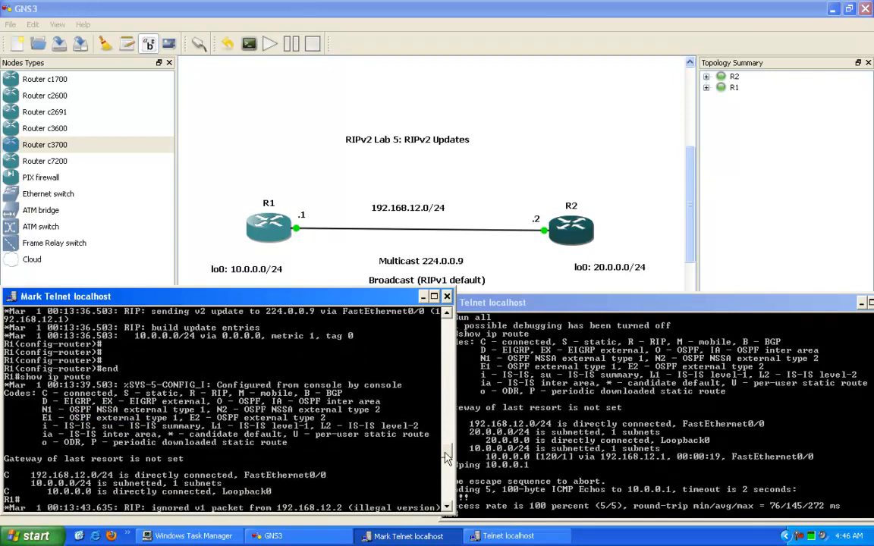
pyautogui.scroll(10, 177, 406)
pyautogui.scroll(-12, 173, 422)
pyautogui.scroll(7, 173, 425)
pyautogui.scroll(-5, 174, 425)
pyautogui.press('Return')
pyautogui.press('Return')
pyautogui.press('Return')
pyautogui.press('Return')
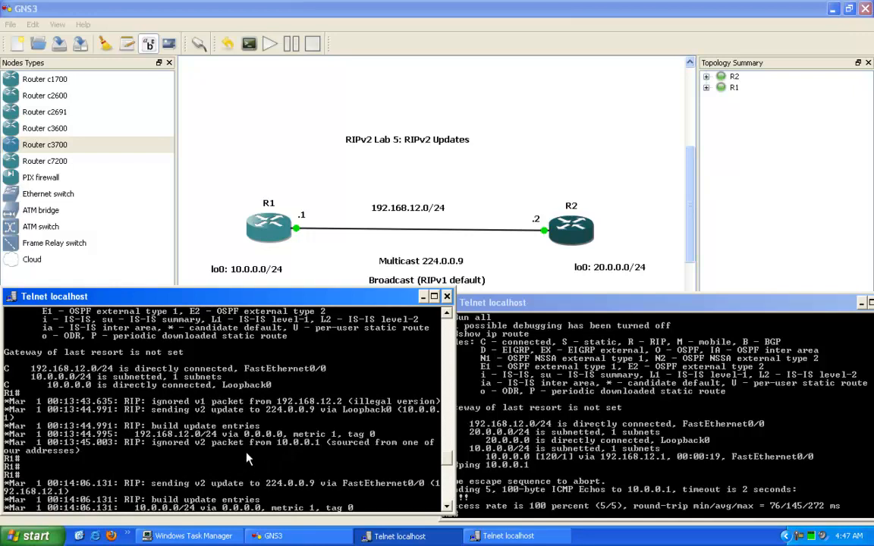
pyautogui.press('Return')
pyautogui.press('Return')
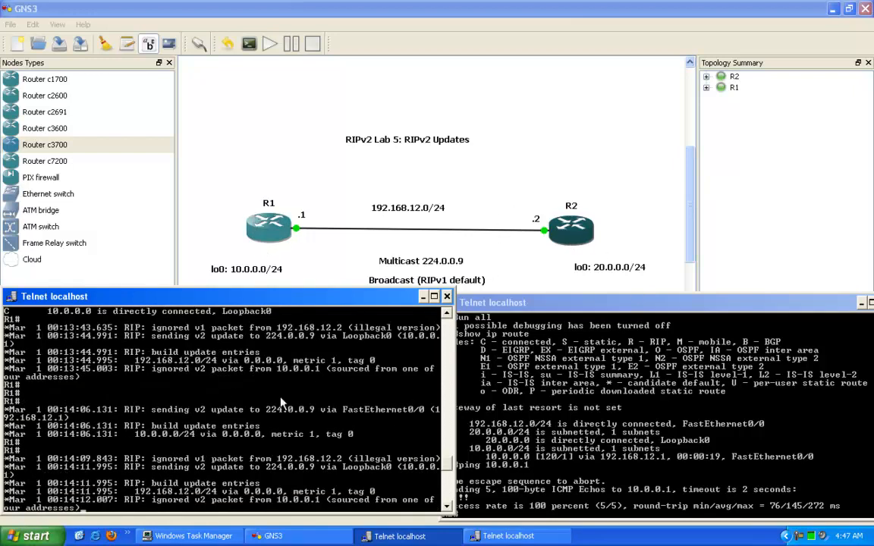
# Step: Display R1's routing protocol details again with show ip protocols
pyautogui.scroll(7, 344, 377)
pyautogui.scroll(-6, 248, 389)
pyautogui.write('show ip prot')
pyautogui.press('Tab')
pyautogui.press('Return')
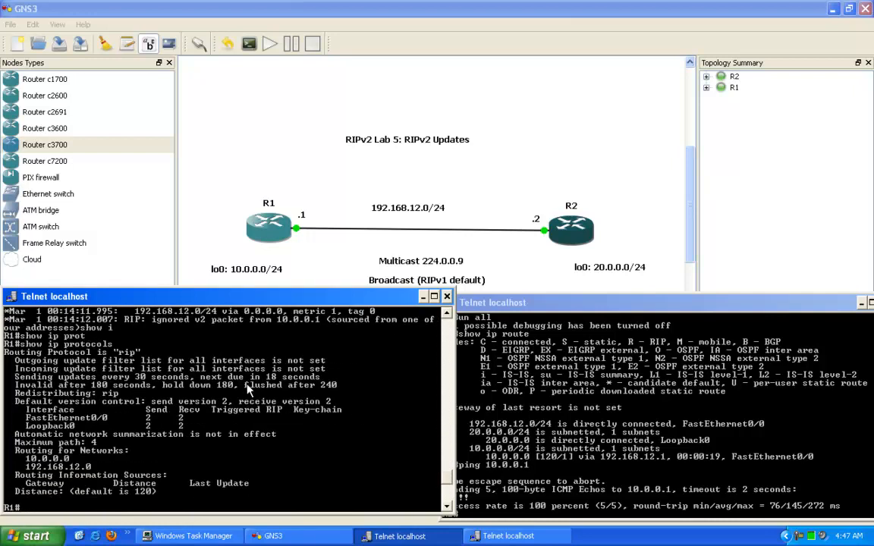
# Step: Mark the Send and Recv versions for FastEthernet0/0 in R1's new protocol output
pyautogui.rightClick(107, 379)
pyautogui.click(123, 383)
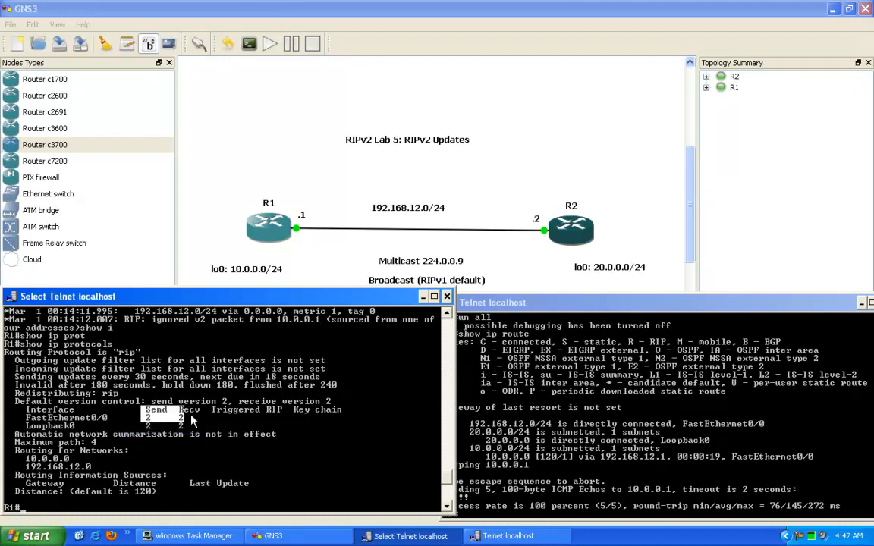
pyautogui.moveTo(148, 418); pyautogui.dragTo(155, 421)
# Step: Mark the FastEthernet0/0 interface name in R2's earlier RIP v1 update message, and release the selection
pyautogui.click(457, 372)
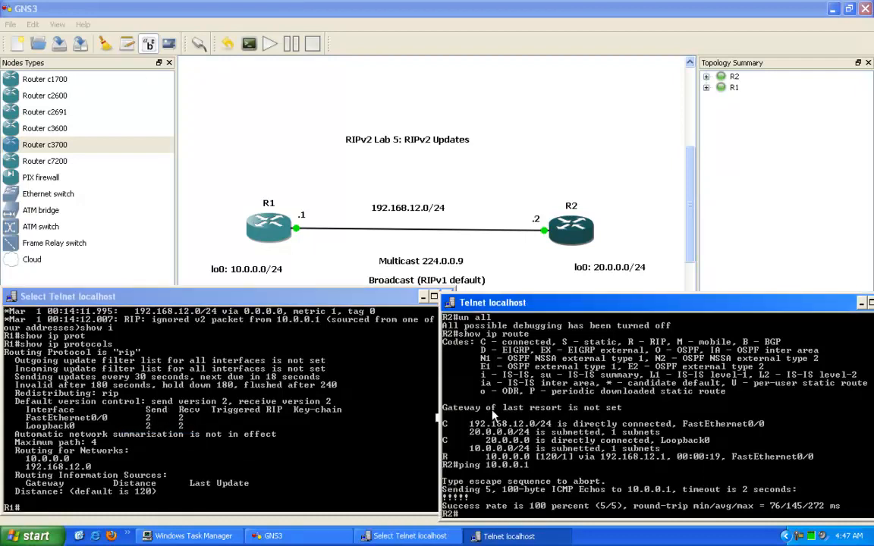
pyautogui.scroll(5, 486, 368)
pyautogui.scroll(5, 607, 345)
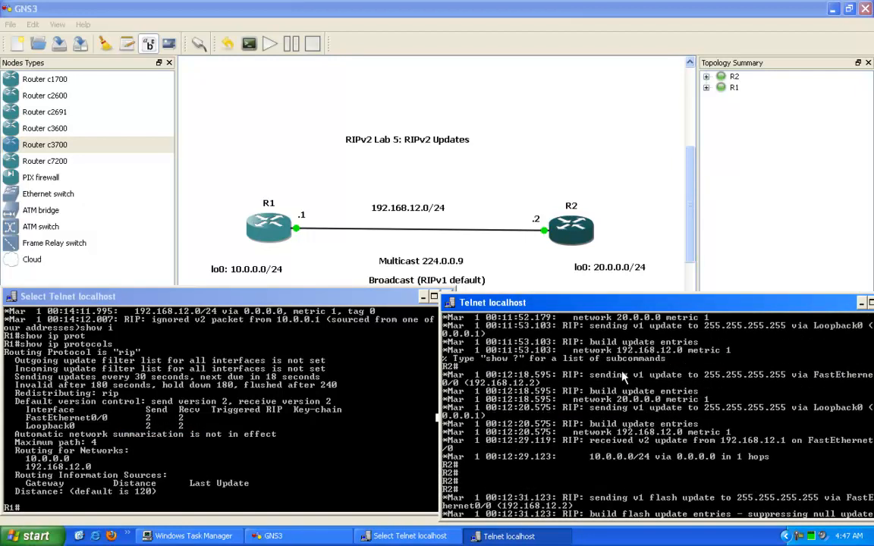
pyautogui.scroll(4, 683, 364)
pyautogui.rightClick(730, 393)
pyautogui.click(747, 396)
pyautogui.moveTo(705, 391); pyautogui.dragTo(871, 387)
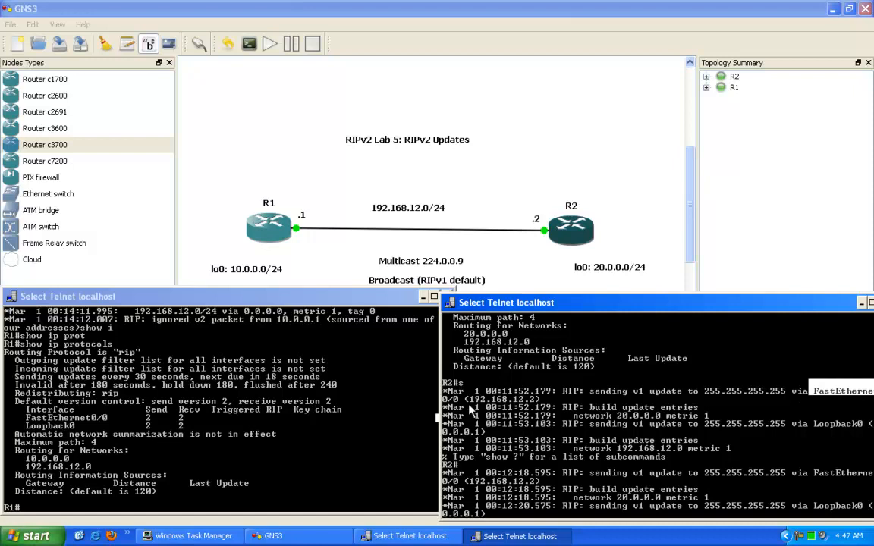
pyautogui.moveTo(460, 397); pyautogui.dragTo(445, 398)
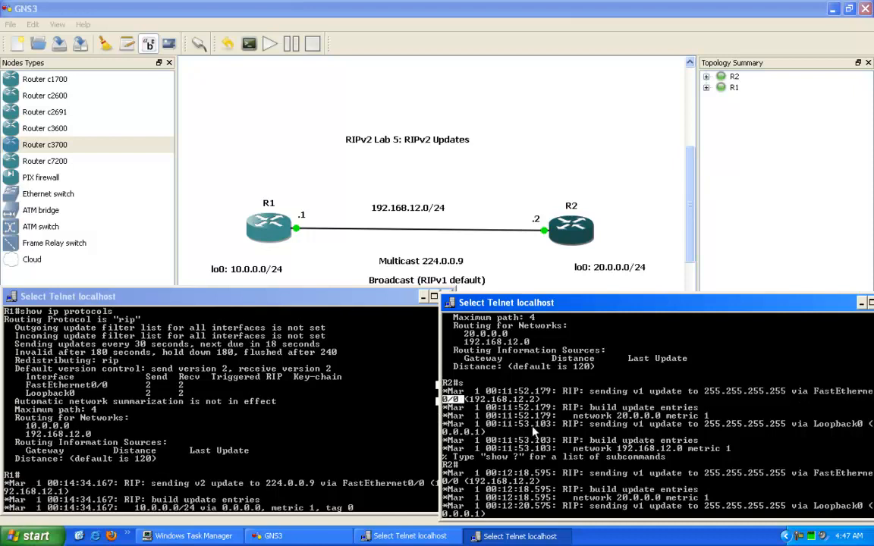
pyautogui.press('Return')
pyautogui.press('Return')
pyautogui.press('Return')
pyautogui.press('Return')
pyautogui.write('un all')
pyautogui.press('Return')
pyautogui.write('show ip route')
pyautogui.press('Return')
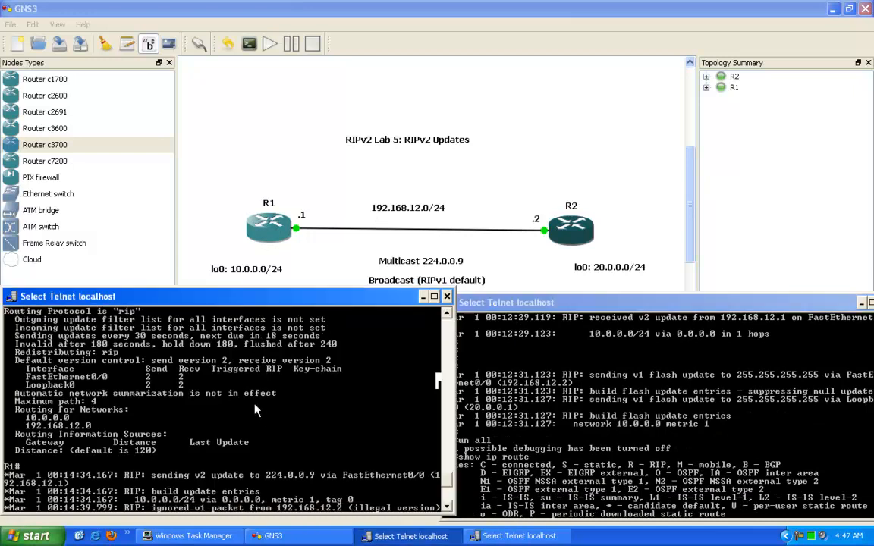
# Step: Mark the message about the v1 packet from 192.168.12.2 in R1's latest RIP debug output
pyautogui.moveTo(211, 500); pyautogui.dragTo(254, 491)
pyautogui.moveTo(350, 460); pyautogui.dragTo(438, 459)
pyautogui.click(351, 444)
# Step: Enter RIP configuration on R2 and try the version command without a version number
pyautogui.click(545, 411)
pyautogui.press('Return')
pyautogui.press('Return')
pyautogui.press('Return')
pyautogui.press('Return')
pyautogui.write('config t')
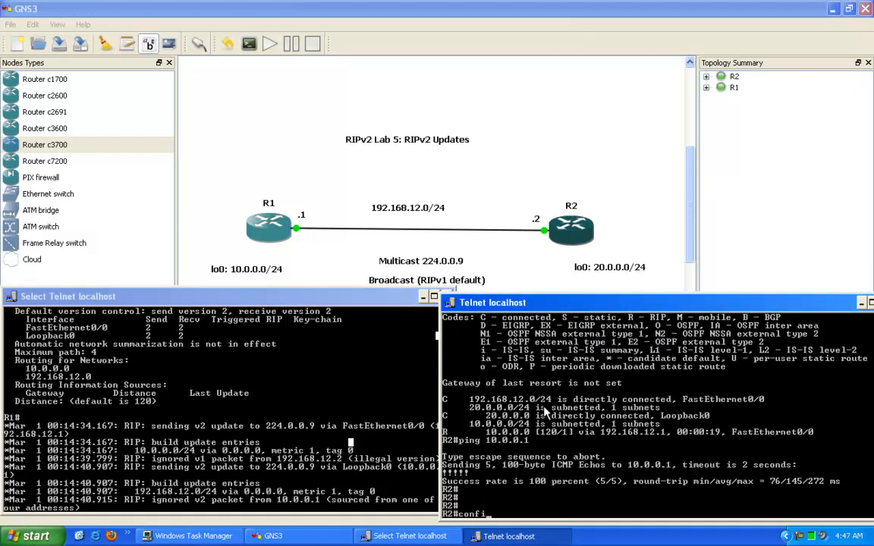
pyautogui.press('Return')
pyautogui.write('router rip')
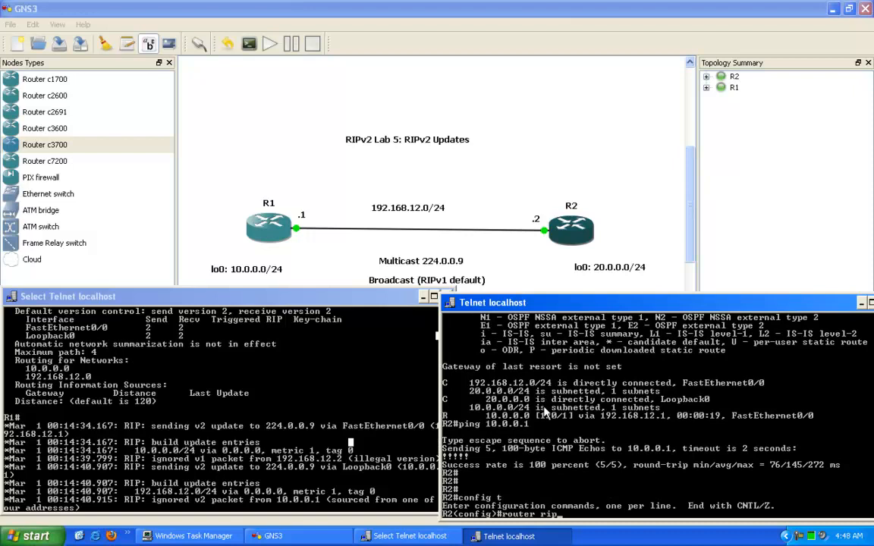
pyautogui.press('Return')
pyautogui.write('ver')
pyautogui.press('Tab')
pyautogui.press('Return')
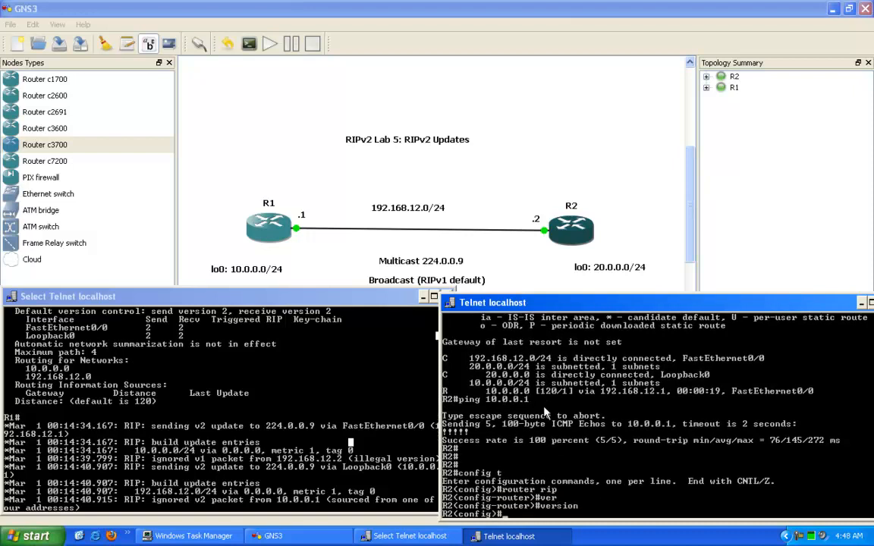
# Step: Reenter RIP configuration on R2, list the version command's options and set RIP version 2
pyautogui.write('router rip')
pyautogui.press('Return')
pyautogui.write('ver')
pyautogui.press('Tab')
pyautogui.write('?2 ?')
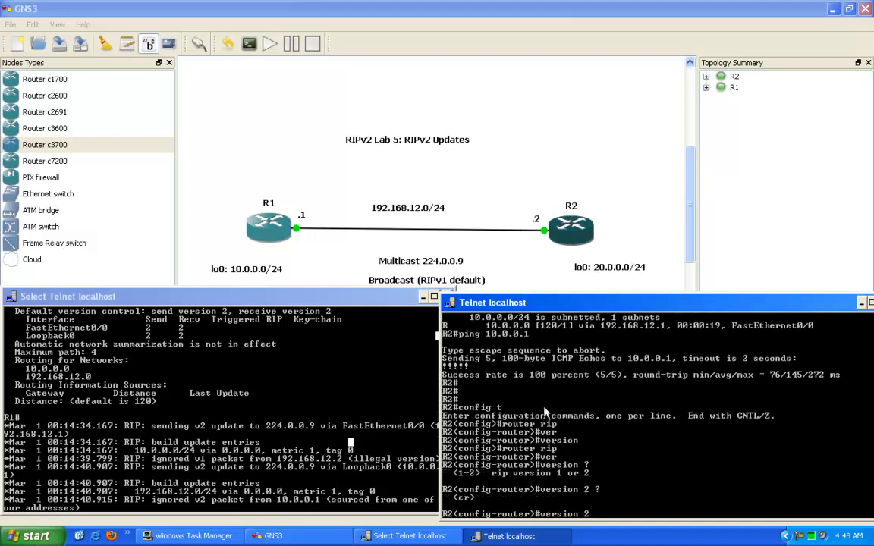
pyautogui.press('Return')
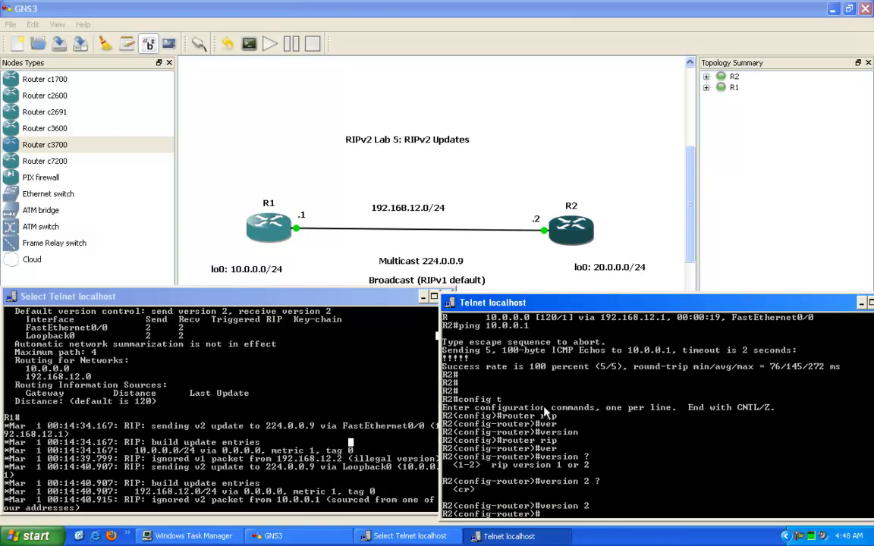
# Step: Leave configuration mode on R2 and return to its privileged prompt
pyautogui.write('end')
pyautogui.press('Return')
pyautogui.press('Return')
pyautogui.press('Return')
pyautogui.press('Return')
pyautogui.press('Return')
pyautogui.press('Return')
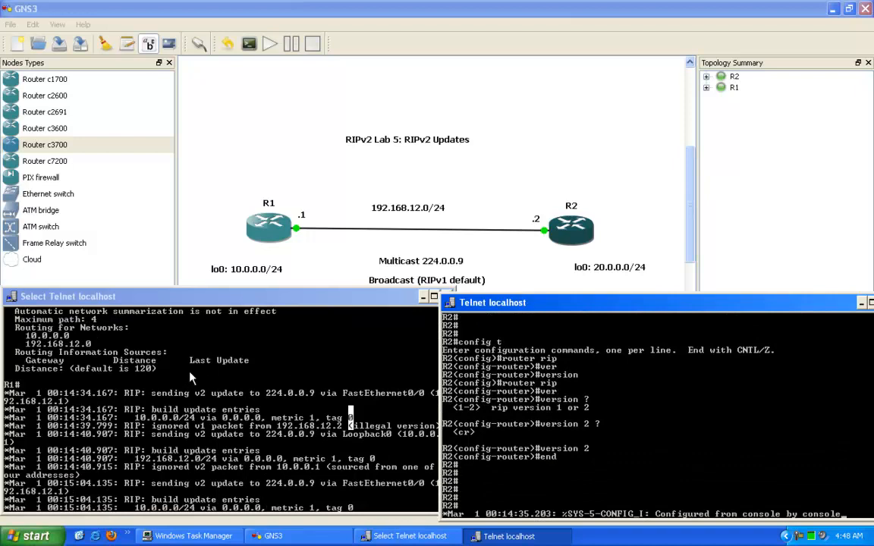
# Step: Mark the v2 update received from 192.168.12.2 and its 20.0.0.0/24 route in R1's RIP debug output
pyautogui.click(169, 335)
pyautogui.press('Escape')
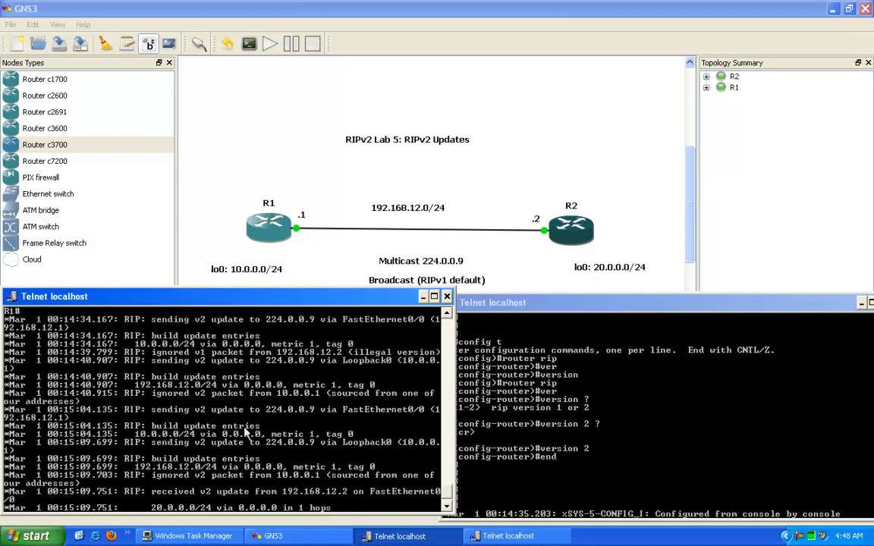
pyautogui.rightClick(220, 406)
pyautogui.click(239, 412)
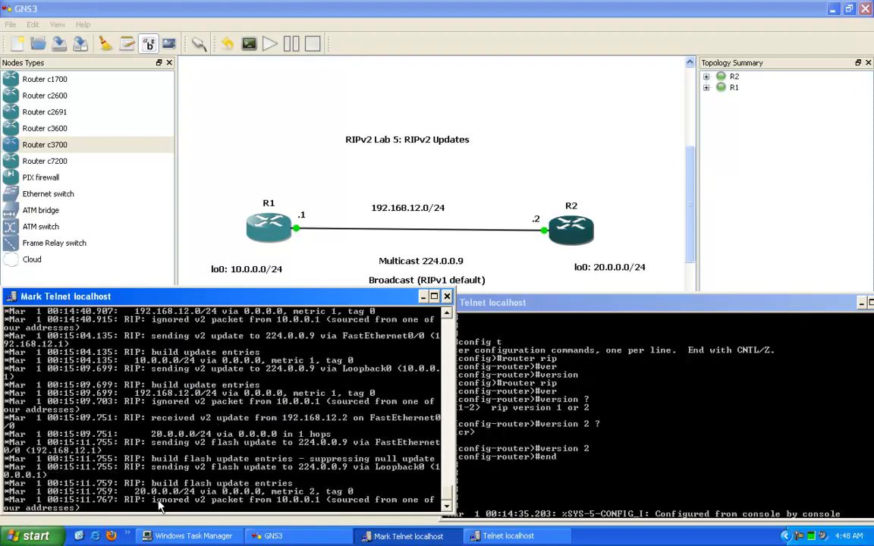
pyautogui.moveTo(153, 418); pyautogui.dragTo(351, 426)
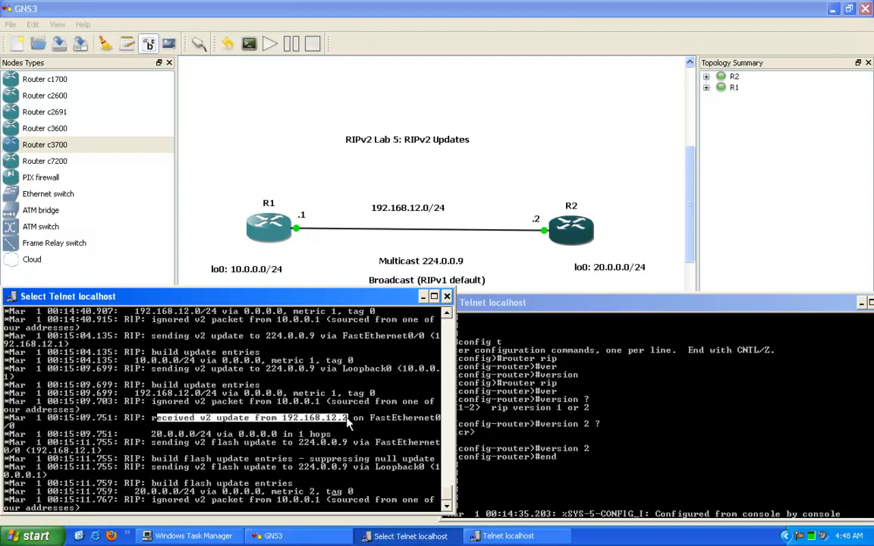
pyautogui.moveTo(149, 431); pyautogui.dragTo(301, 438)
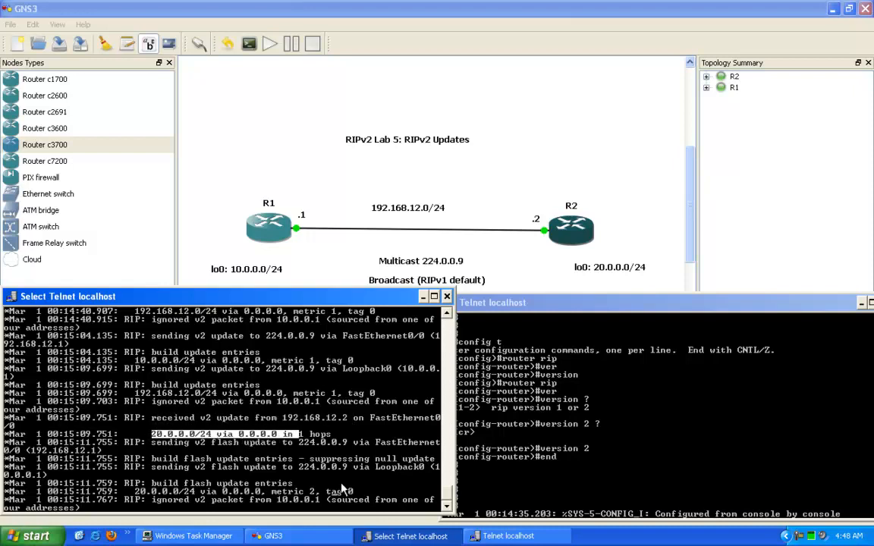
# Step: Display the IP routing table on R1 to check its RIP routes
pyautogui.press('Return')
pyautogui.press('Return')
pyautogui.write('sho')
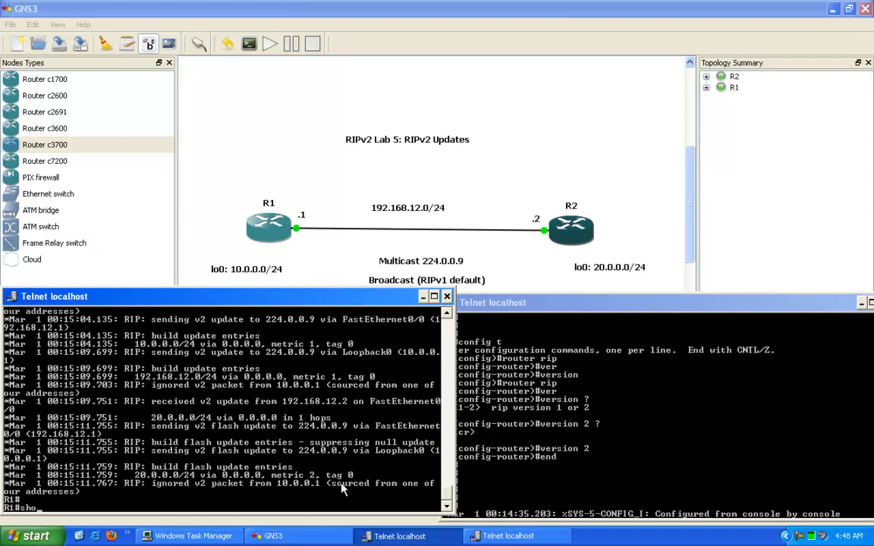
pyautogui.write('w ip route')
pyautogui.press('Return')
# Step: Ping R2's loopback address 20.0.0.1 from R1 and return to a clear prompt
pyautogui.write('ping ')
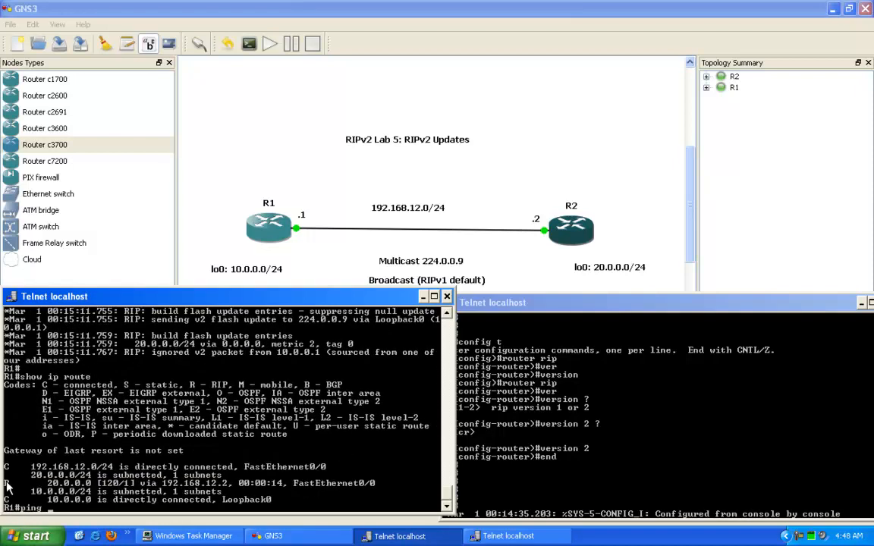
pyautogui.write('20.0.0.1')
pyautogui.press('Return')
pyautogui.press('Return')
pyautogui.press('Return')
pyautogui.press('Return')
pyautogui.press('Return')
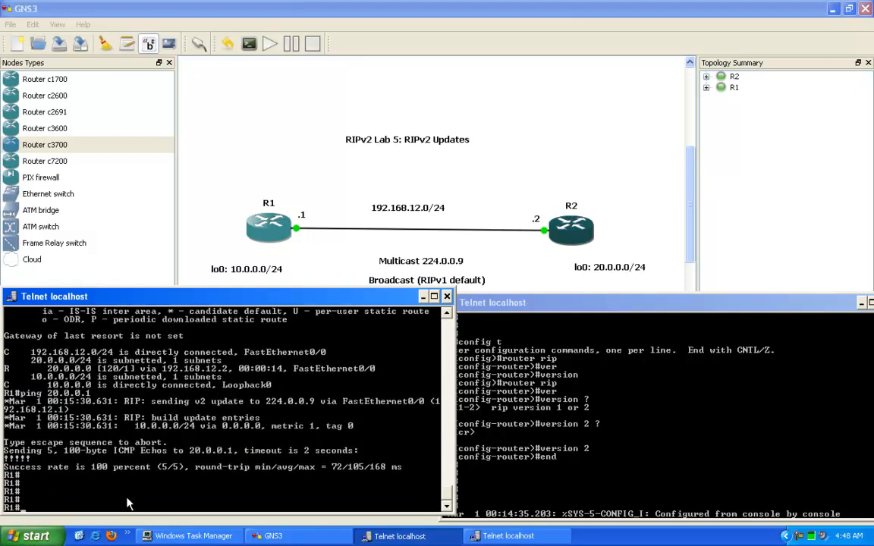
pyautogui.press('Return')
pyautogui.press('Return')
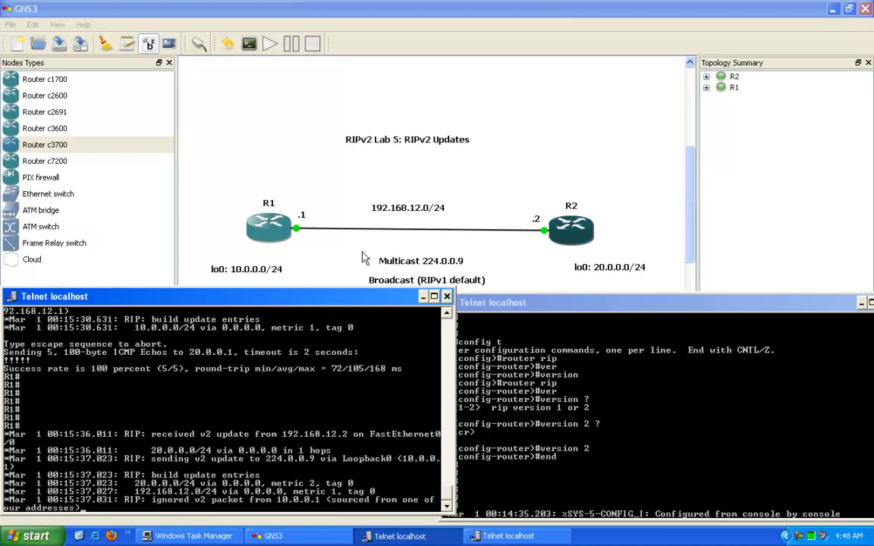
pyautogui.press('Return')
pyautogui.press('Return')
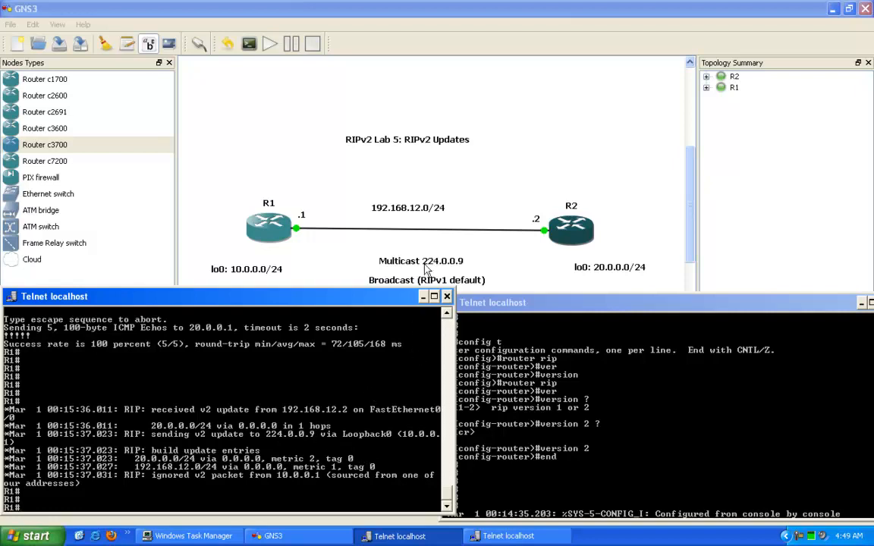
# Step: Mark the 255.255.255.255 destination of the v1 flash update in R2's earlier debug output and compare it with the topology's update type notes
pyautogui.moveTo(516, 304); pyautogui.dragTo(497, 305)
pyautogui.scroll(8, 529, 443)
pyautogui.scroll(-7, 502, 377)
pyautogui.scroll(10, 455, 428)
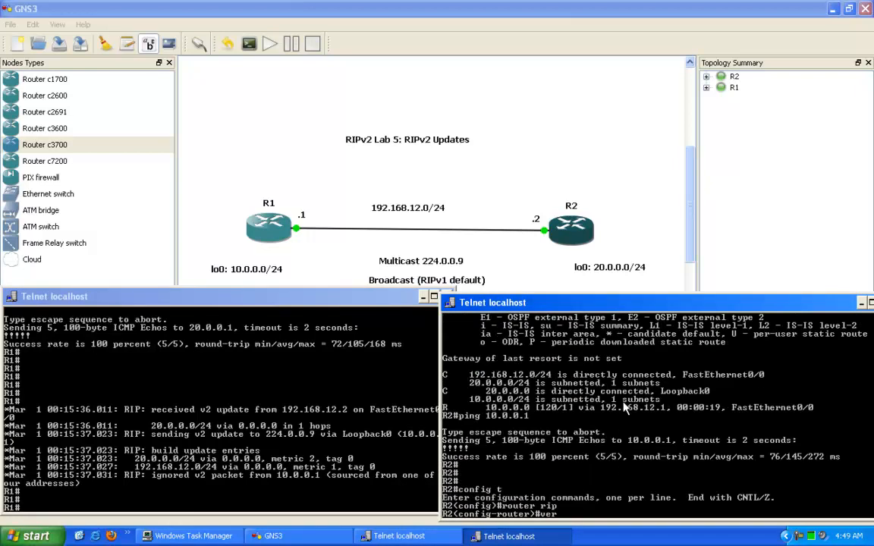
pyautogui.rightClick(735, 390)
pyautogui.click(745, 394)
pyautogui.moveTo(736, 399); pyautogui.dragTo(819, 402)
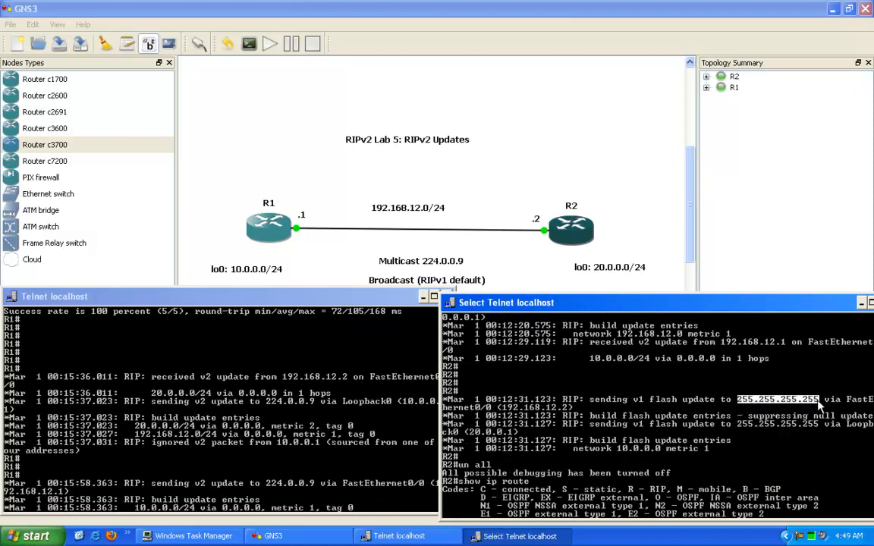
pyautogui.click(392, 278)
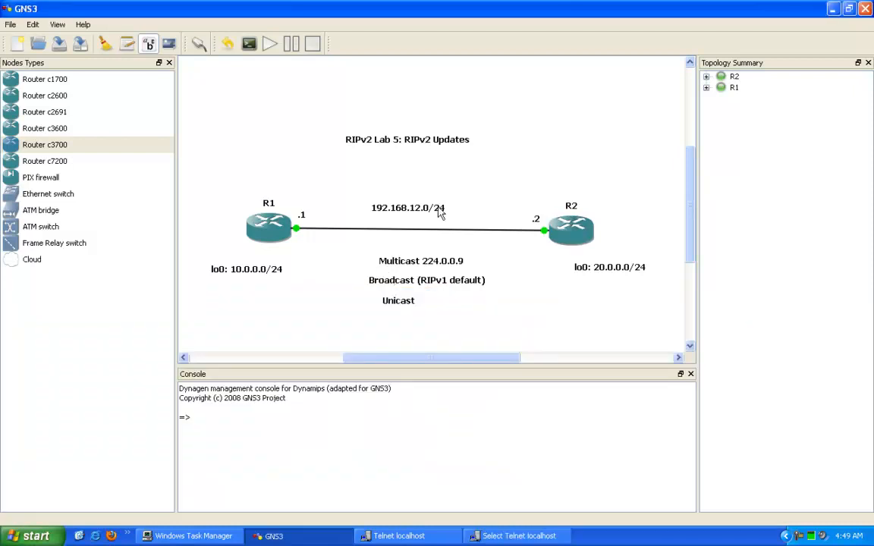
pyautogui.click(509, 537)
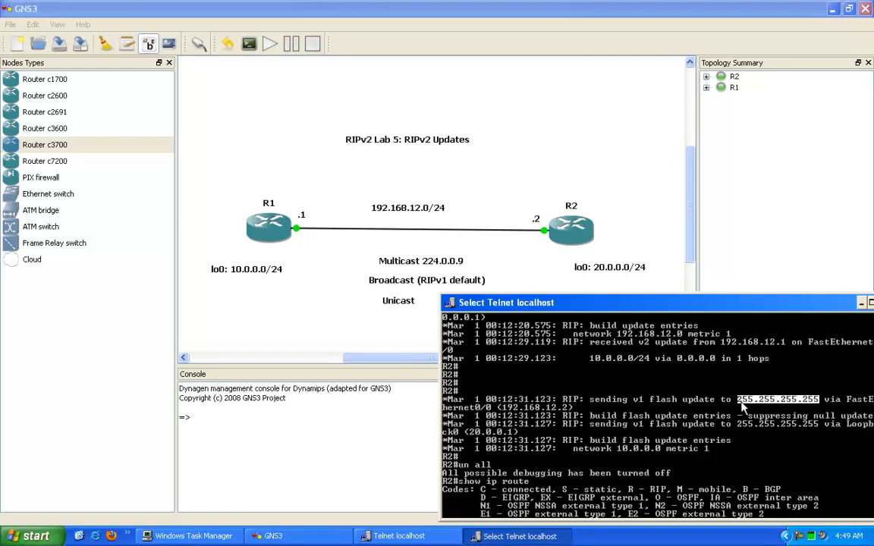
# Step: Enter global configuration mode on R1 and remove the RIP process with no router rip
pyautogui.click(394, 536)
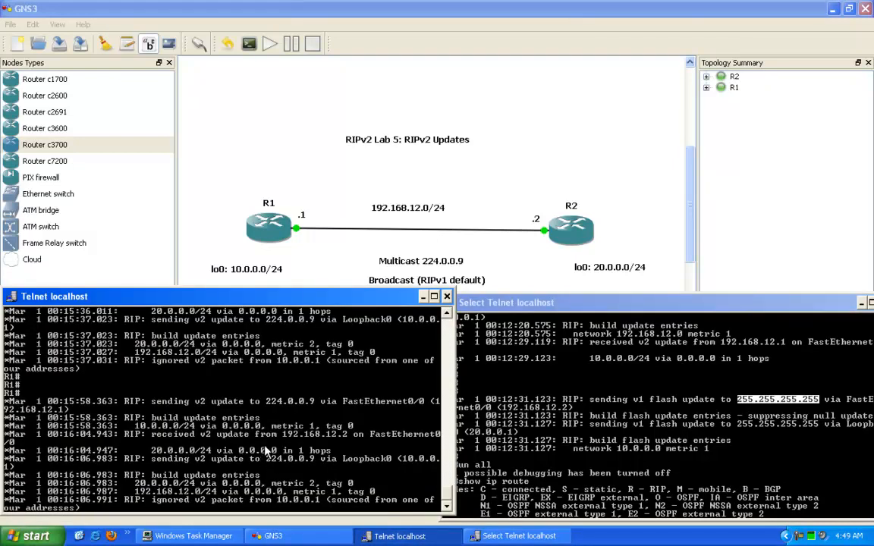
pyautogui.press('Return')
pyautogui.press('Return')
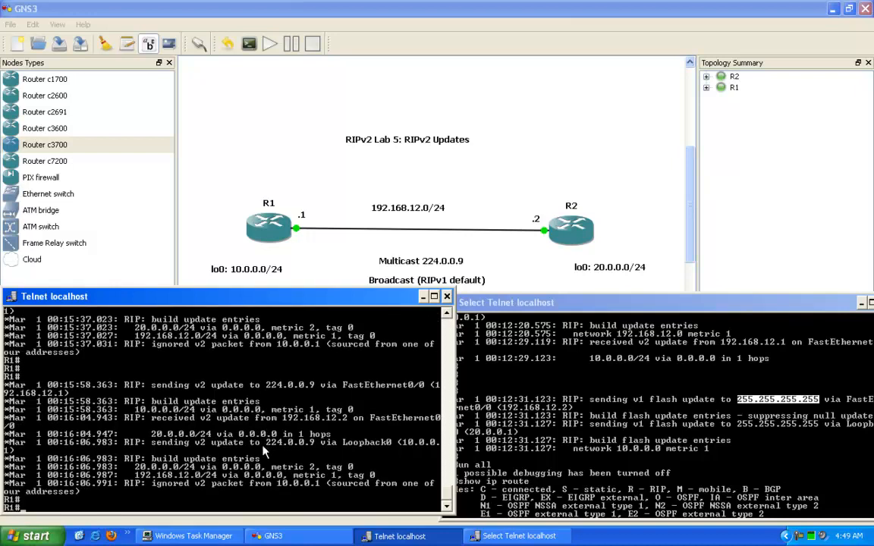
pyautogui.press('Return')
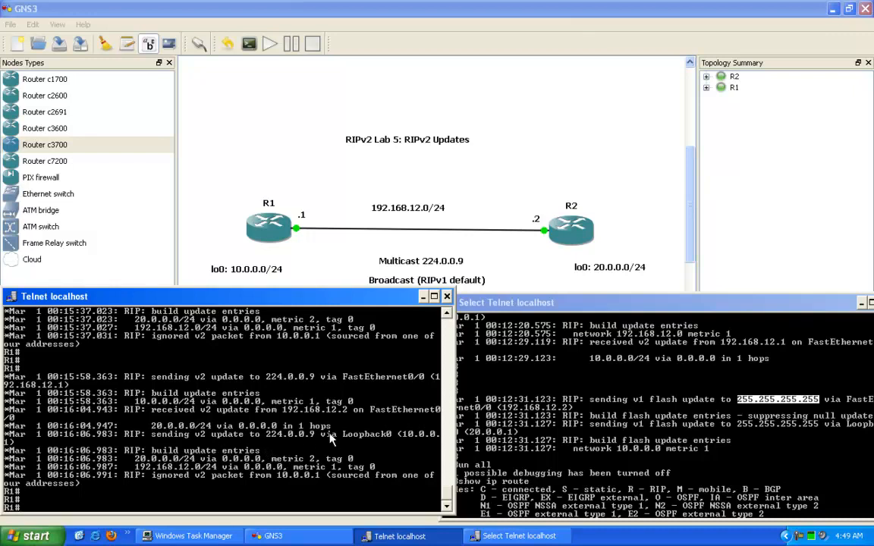
pyautogui.write('config t')
pyautogui.press('Return')
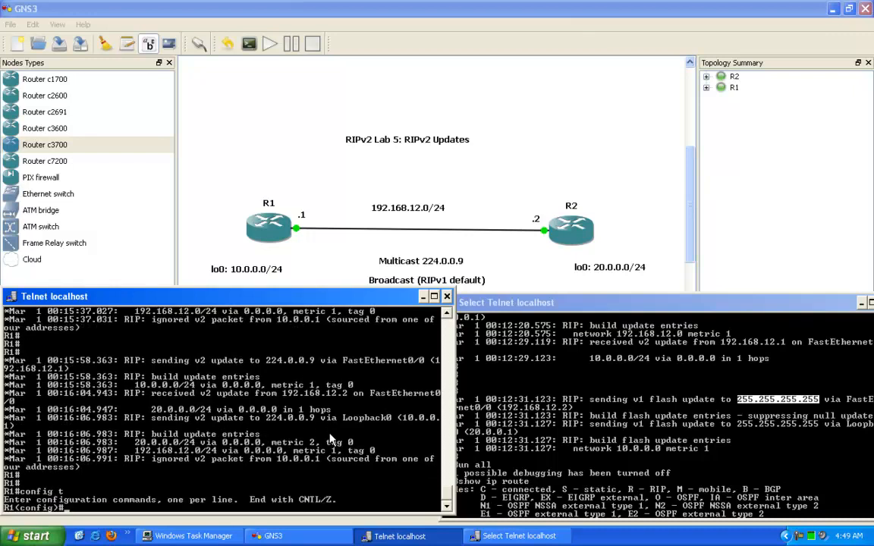
pyautogui.write('no router ip')
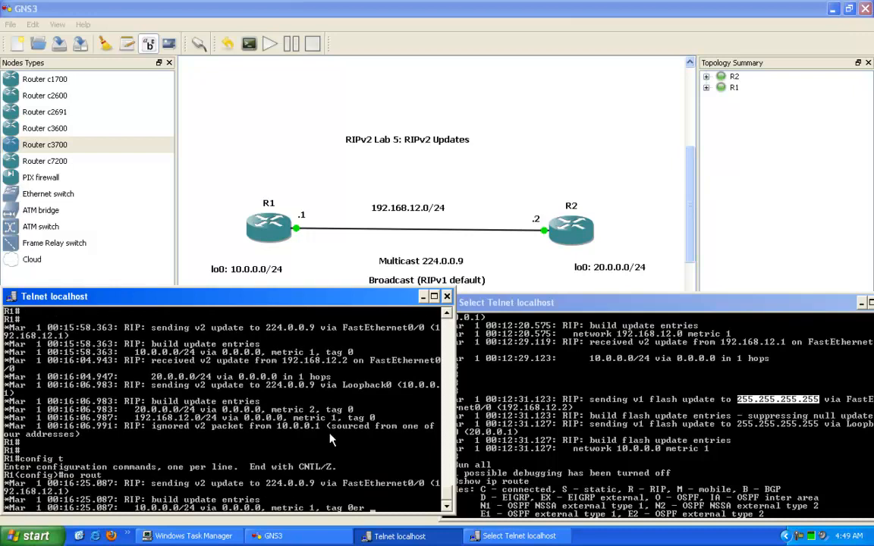
pyautogui.press('BackSpace')
pyautogui.press('BackSpace')
pyautogui.write('rip')
pyautogui.press('Return')
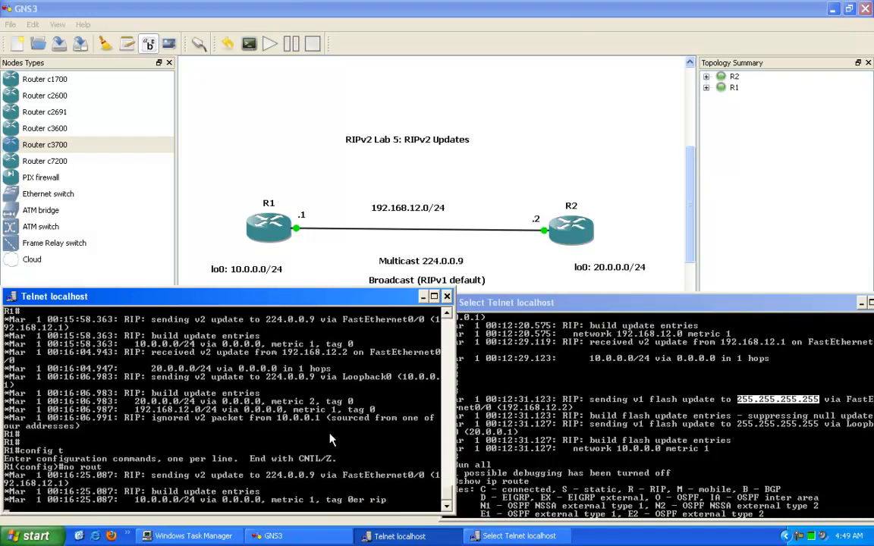
# Step: Enter global configuration mode on R2 and remove its RIP process with no router rip
pyautogui.click(576, 382)
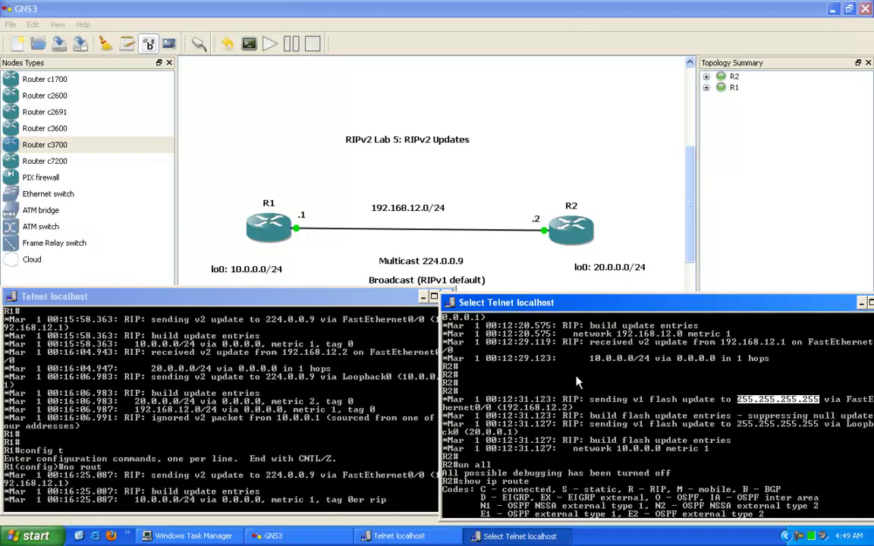
pyautogui.press('Return')
pyautogui.write('config t')
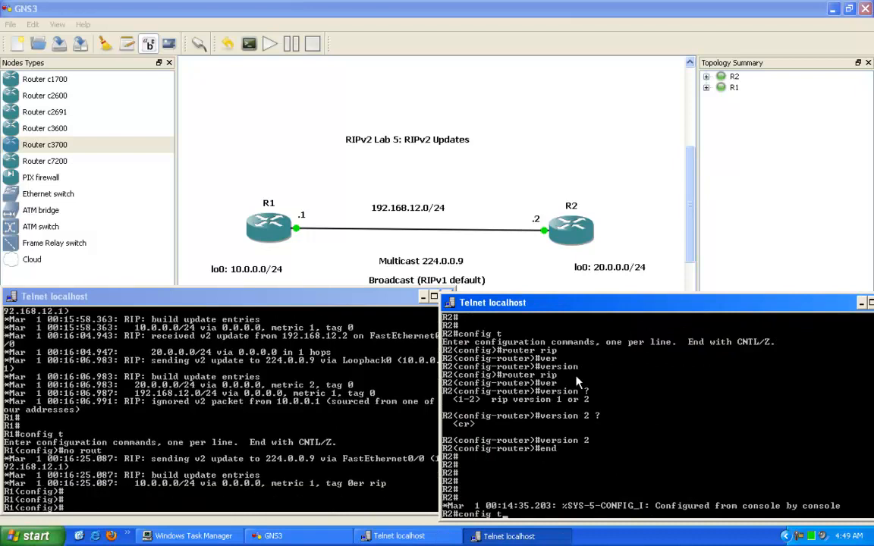
pyautogui.press('Return')
pyautogui.write('ro')
pyautogui.press('BackSpace')
pyautogui.press('BackSpace')
pyautogui.write('no rout')
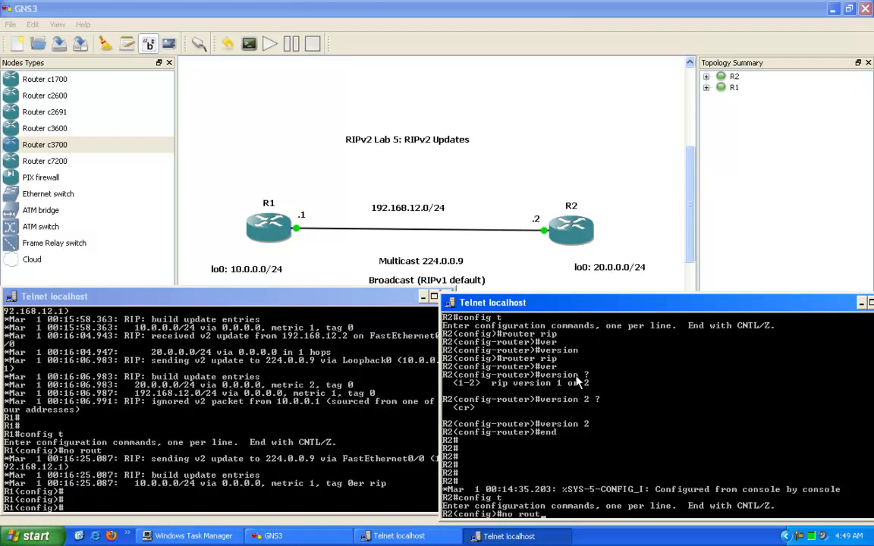
pyautogui.write('er iip')
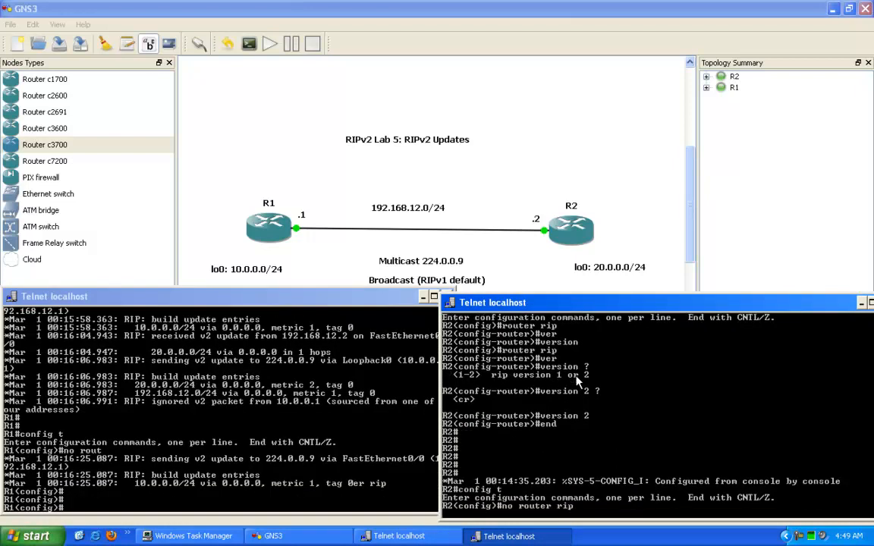
# Step: Leave configuration mode on R1 and display its IP routing table
pyautogui.click(261, 421)
pyautogui.write('end')
pyautogui.press('Return')
pyautogui.press('Return')
pyautogui.write('show ip ')
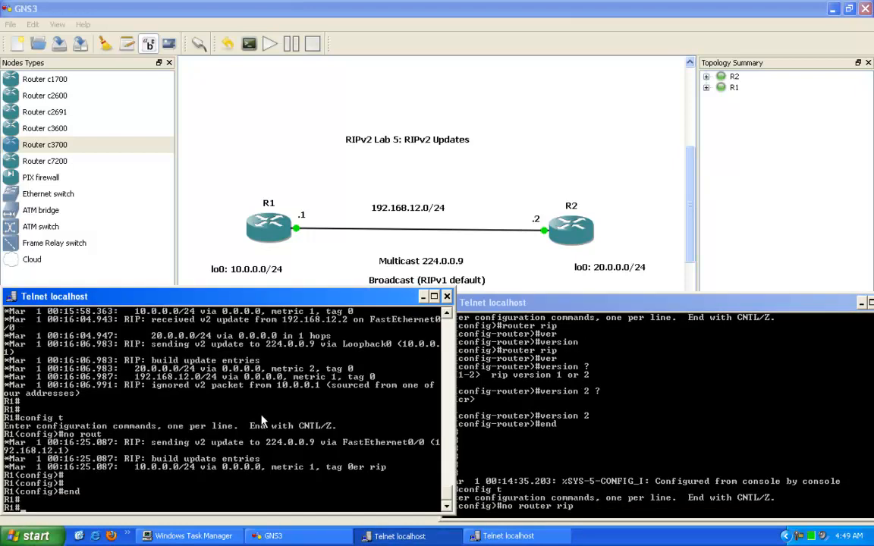
pyautogui.write('route')
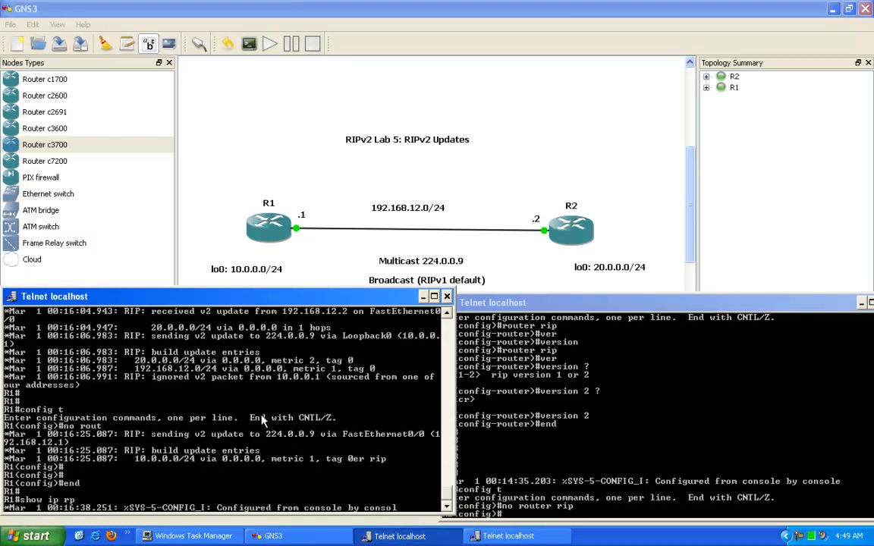
pyautogui.press('Return')
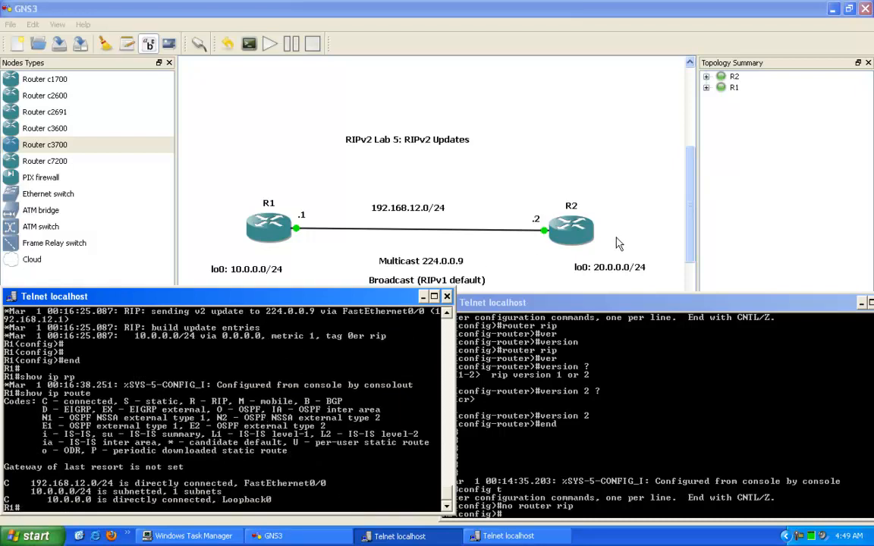
# Step: Leave configuration mode on R2 and display its IP routing table and active IP routing protocols
pyautogui.click(557, 438)
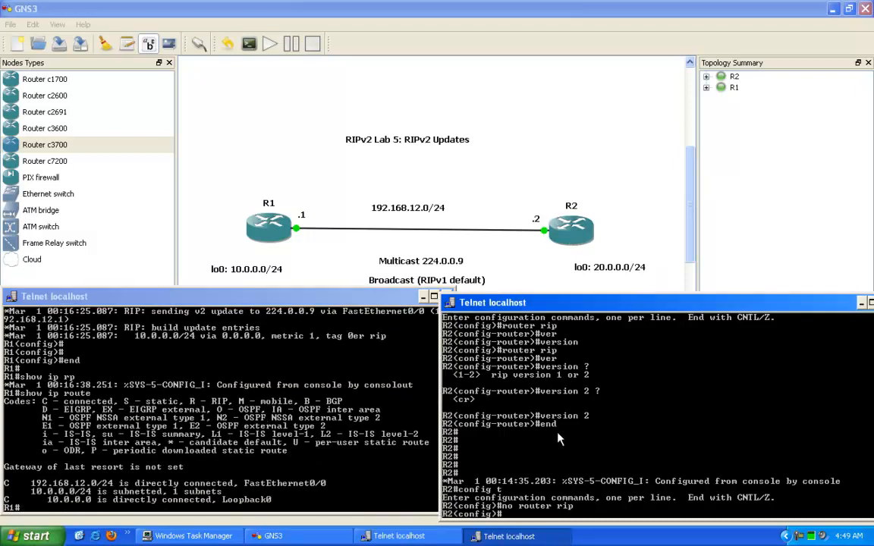
pyautogui.write('end')
pyautogui.press('Return')
pyautogui.write('show ip ')
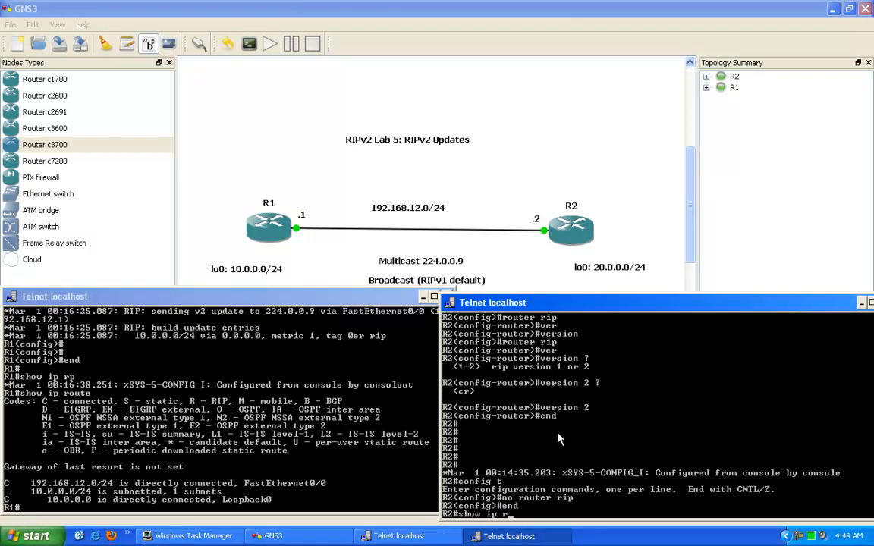
pyautogui.write('rout')
pyautogui.press('Return')
pyautogui.write('show ip prot')
pyautogui.press('Tab')
pyautogui.press('Return')
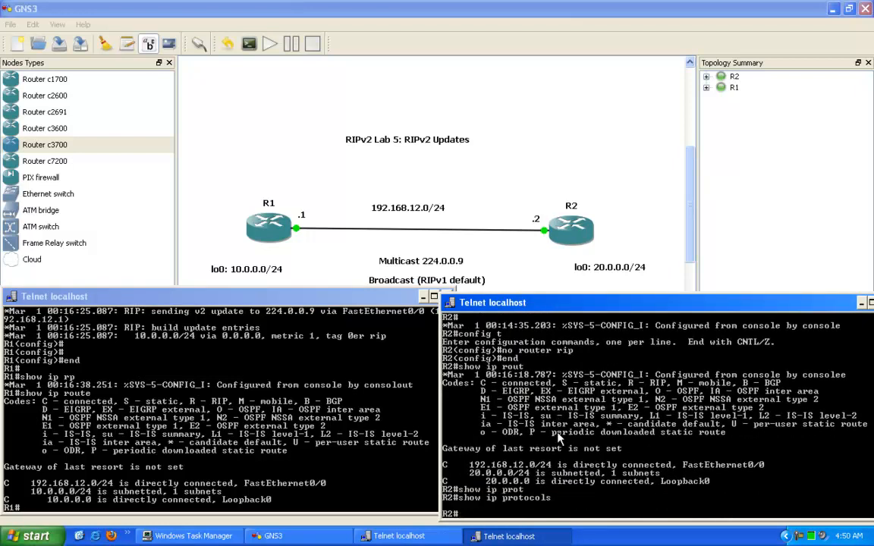
# Step: Display the active IP routing protocols on R1 with show ip protocols
pyautogui.click(343, 429)
pyautogui.write('show ip prot')
pyautogui.press('Tab')
pyautogui.press('Return')
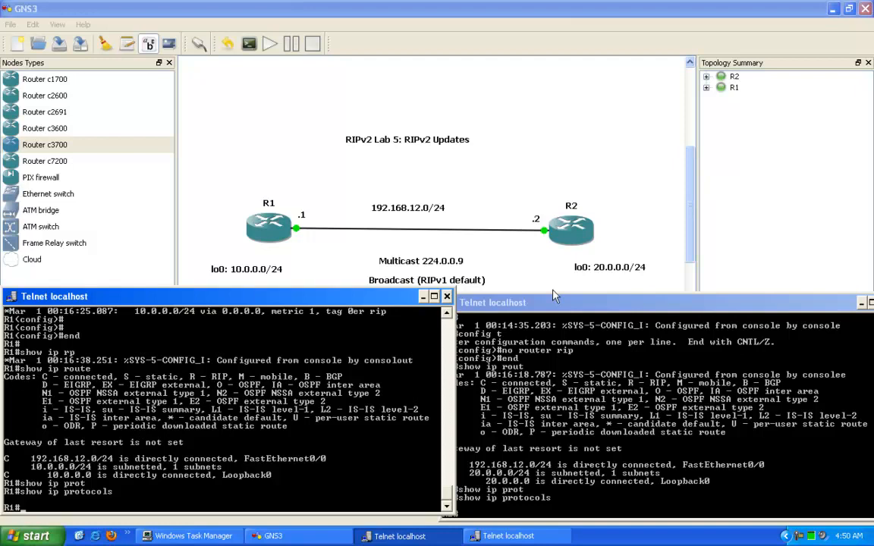
# Step: Enter global configuration mode on R1 and open RIP router configuration
pyautogui.write('config t')
pyautogui.press('Return')
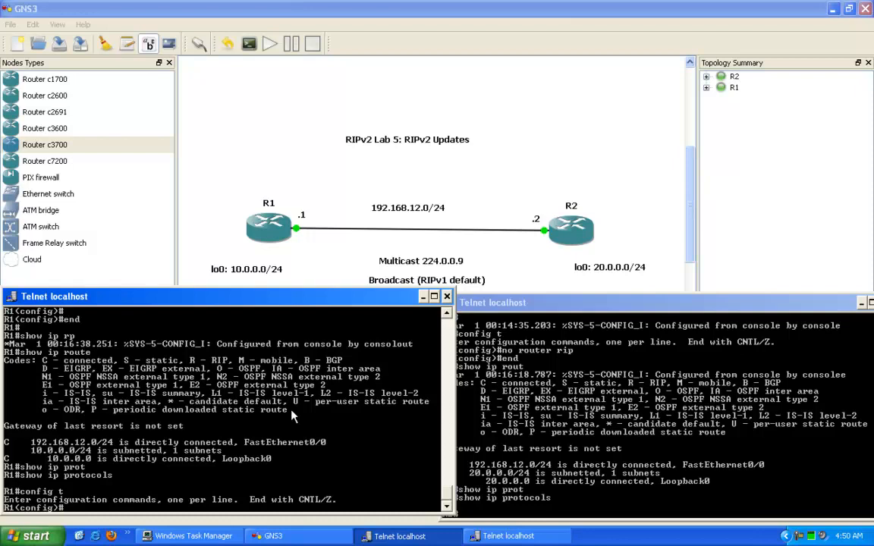
pyautogui.write('router rip')
pyautogui.press('Return')
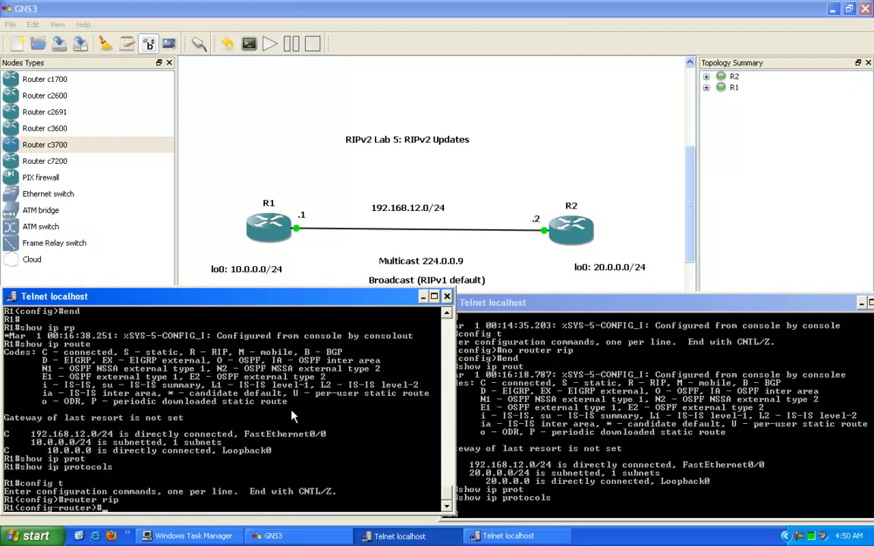
pyautogui.press('Return')
pyautogui.press('Return')
pyautogui.press('Return')
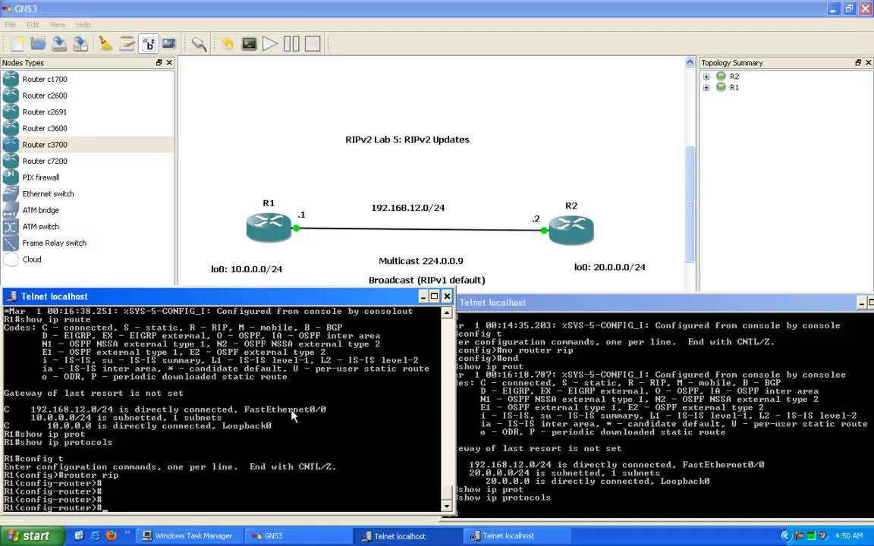
# Step: Set RIP version 2 on R1 and disable automatic summarization with no auto-summary
pyautogui.write('ver')
pyautogui.press('Tab')
pyautogui.write('2')
pyautogui.press('Return')
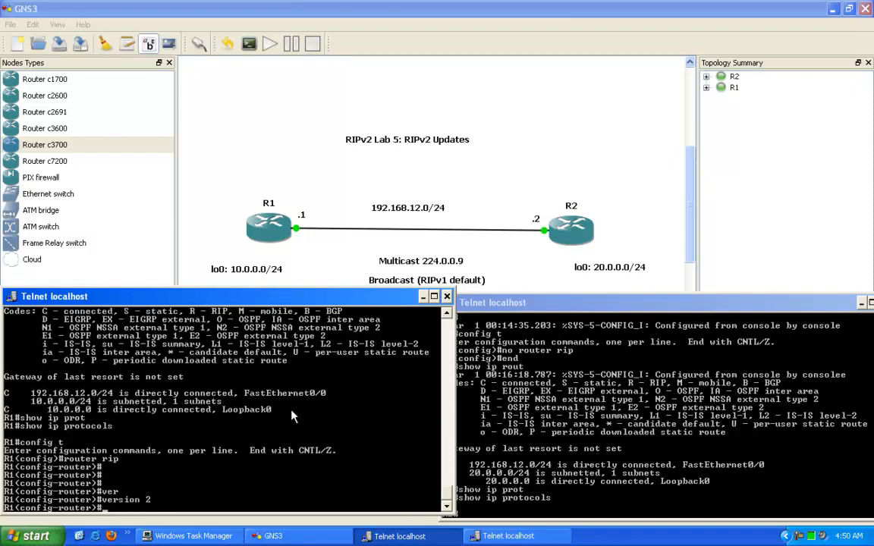
pyautogui.write('no au')
pyautogui.press('Tab')
pyautogui.press('Return')
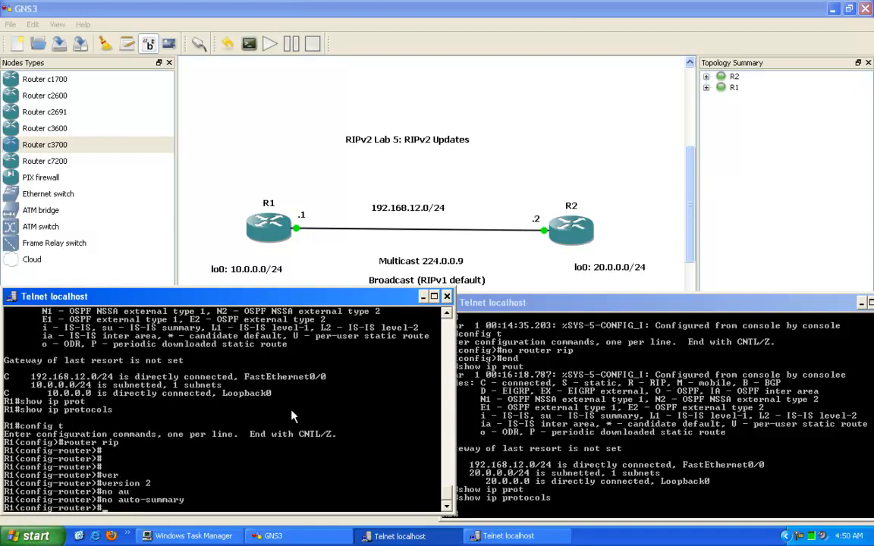
# Step: Enter global configuration mode on R2 and open RIP router configuration
pyautogui.press('Return')
pyautogui.press('Return')
pyautogui.press('Return')
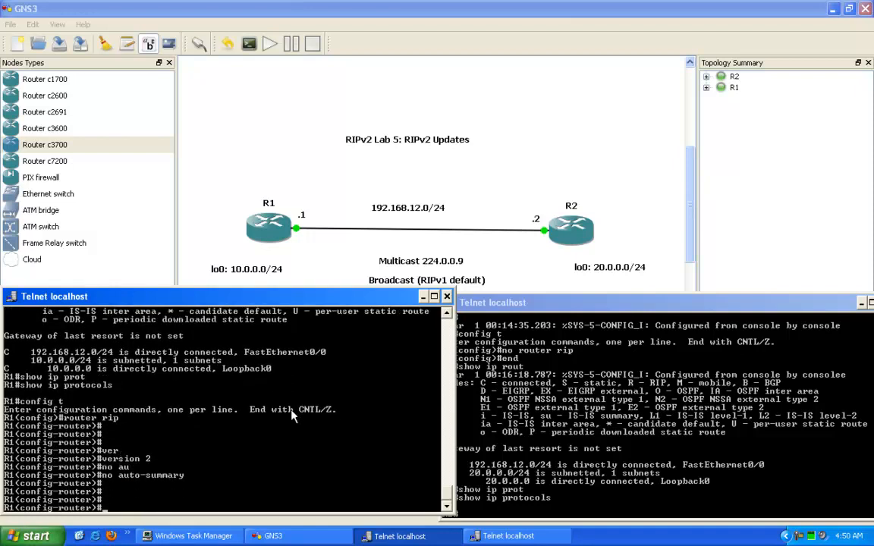
pyautogui.click(522, 426)
pyautogui.write('config t')
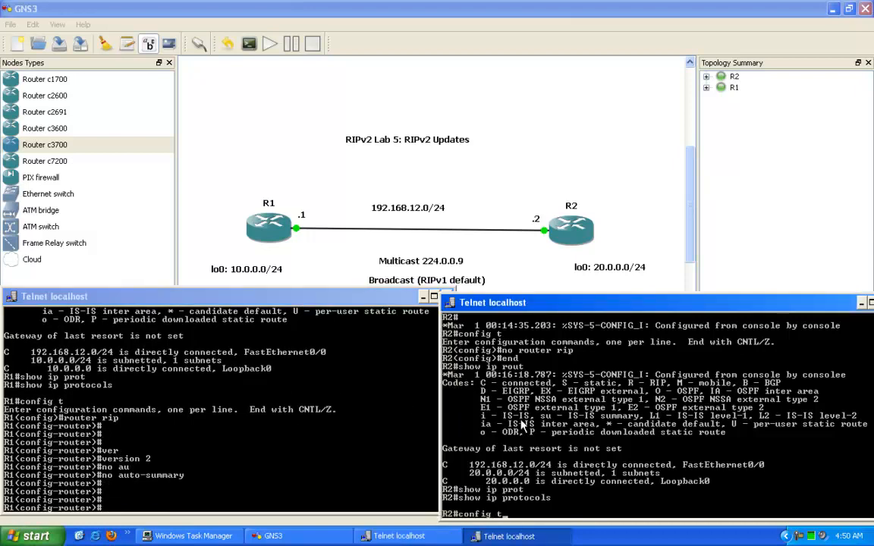
pyautogui.press('Return')
pyautogui.write('router rip')
pyautogui.press('Return')
# Step: Set RIP version 2 on R2 and disable automatic summarization with no auto-summary
pyautogui.write('ver')
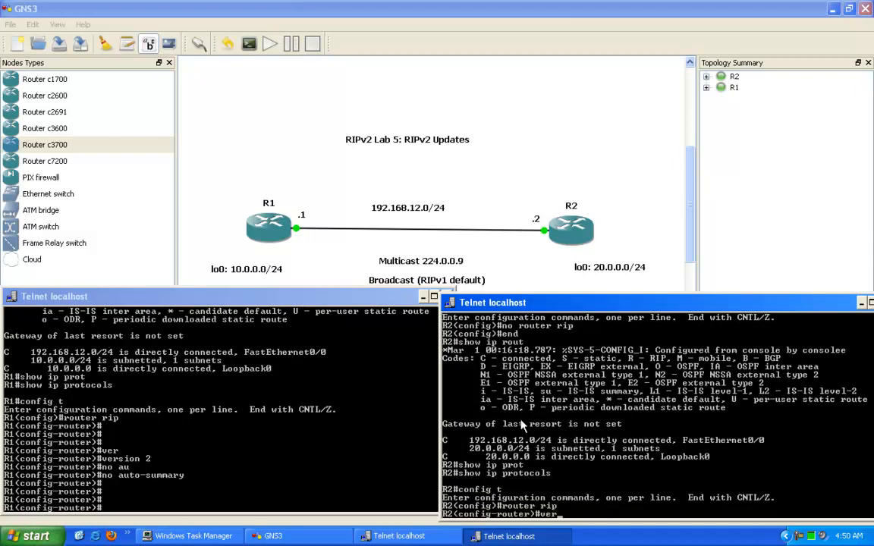
pyautogui.press('Tab')
pyautogui.write('2')
pyautogui.write('au')
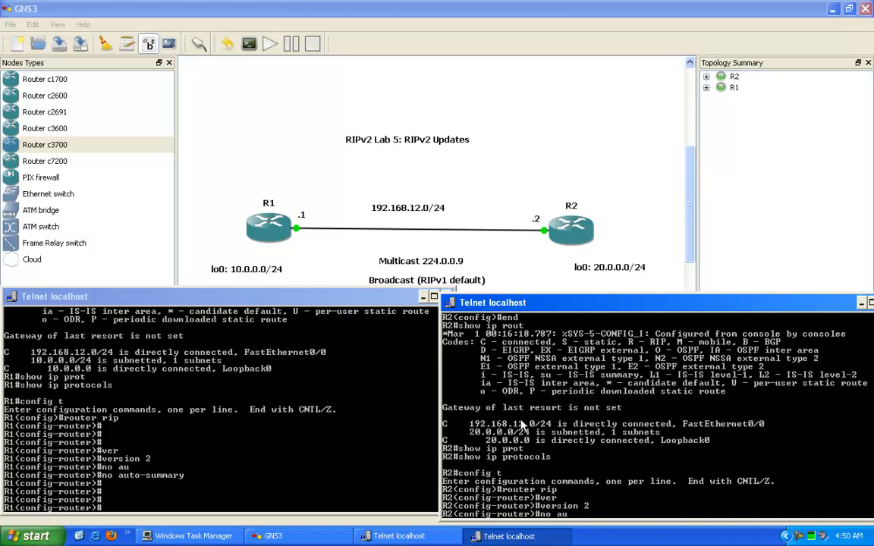
pyautogui.press('Tab')
pyautogui.press('Return')
pyautogui.press('Return')
pyautogui.press('Return')
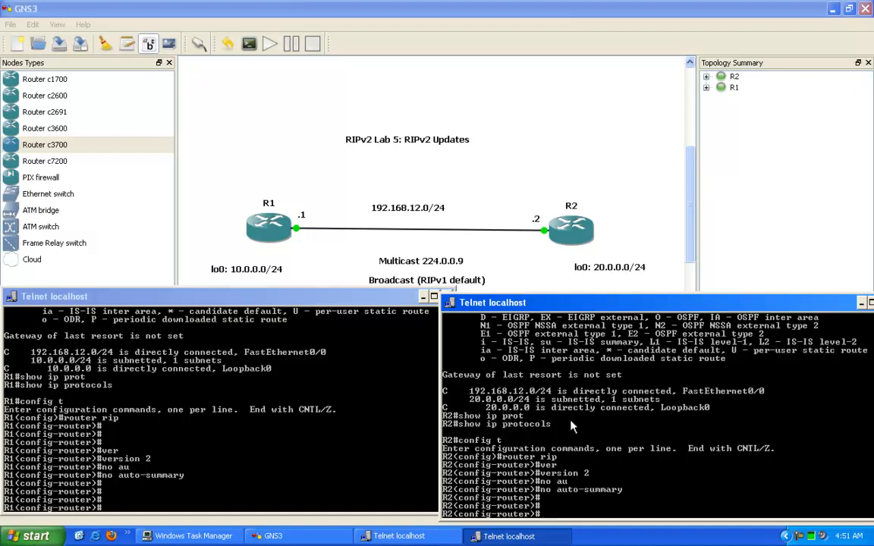
# Step: Make FastEthernet 0/0 non-passive for RIP on R2 with no passive-interface fastEthernet 0/0
pyautogui.write('no ap')
pyautogui.press('Tab')
pyautogui.press('BackSpace')
pyautogui.press('BackSpace')
pyautogui.write('pa')
pyautogui.press('Tab')
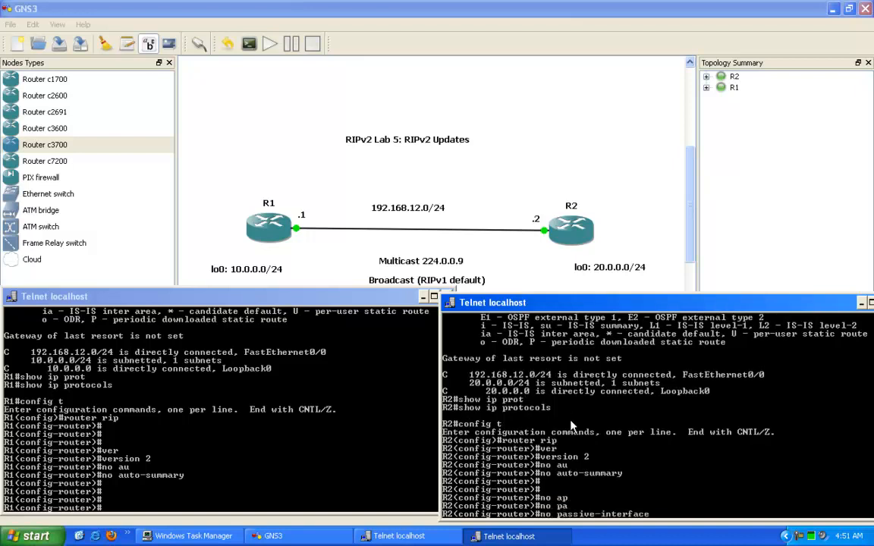
pyautogui.write('def')
pyautogui.press('Tab')
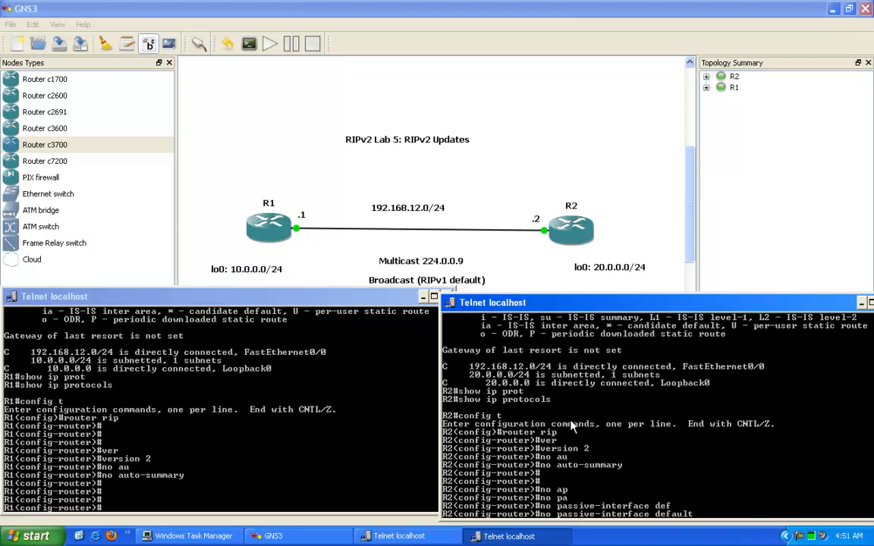
pyautogui.press('BackSpace')
pyautogui.press('BackSpace')
pyautogui.press('BackSpace')
pyautogui.press('BackSpace')
pyautogui.press('BackSpace')
pyautogui.press('BackSpace')
pyautogui.press('BackSpace')
pyautogui.press('BackSpace')
pyautogui.press('BackSpace')
pyautogui.write('e fa')
pyautogui.press('Tab')
pyautogui.write('0/0')
pyautogui.press('Return')
pyautogui.press('Return')
pyautogui.press('Return')
# Step: Make FastEthernet 0/0 non-passive for RIP on R1 with no passive-interface fastEthernet 0/0
pyautogui.click(240, 412)
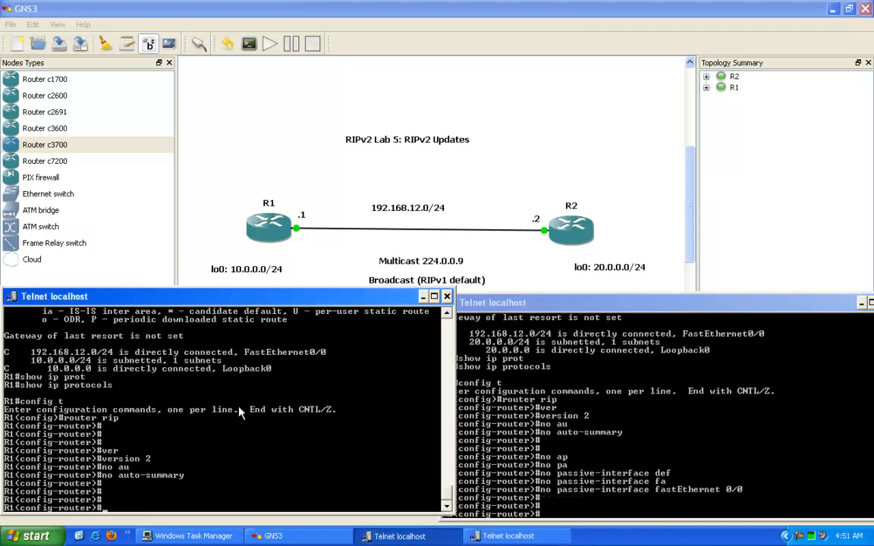
pyautogui.write('no pas')
pyautogui.press('Tab')
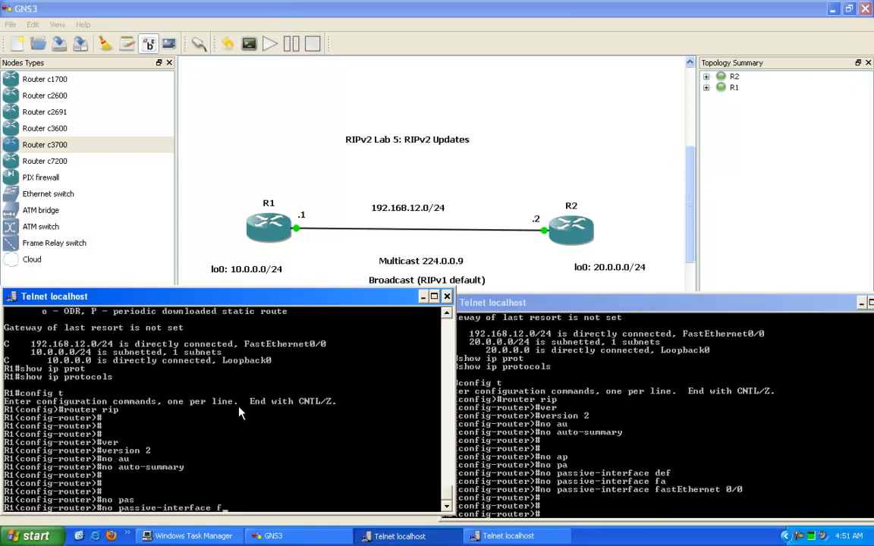
pyautogui.write('fa')
pyautogui.press('Tab')
pyautogui.write('0/0')
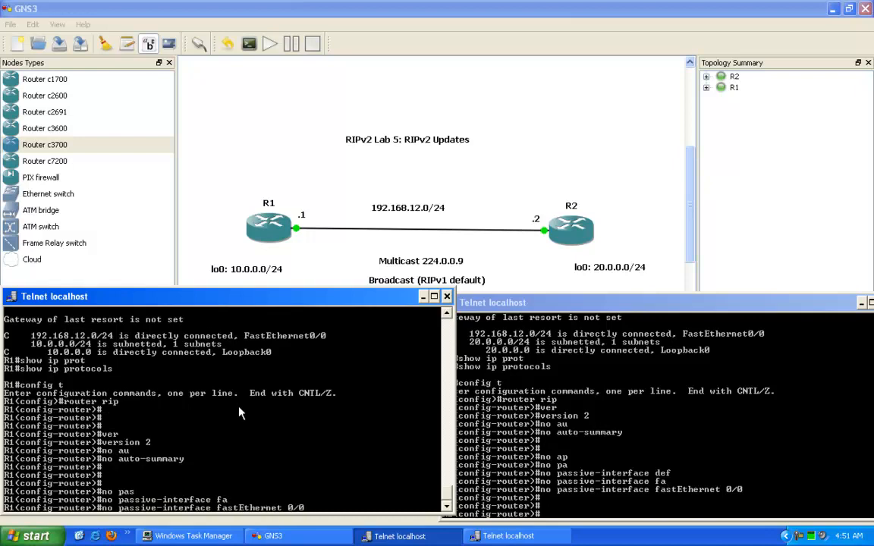
pyautogui.press('Return')
pyautogui.press('Return')
pyautogui.press('Return')
pyautogui.press('Return')
pyautogui.press('Return')
pyautogui.press('Return')
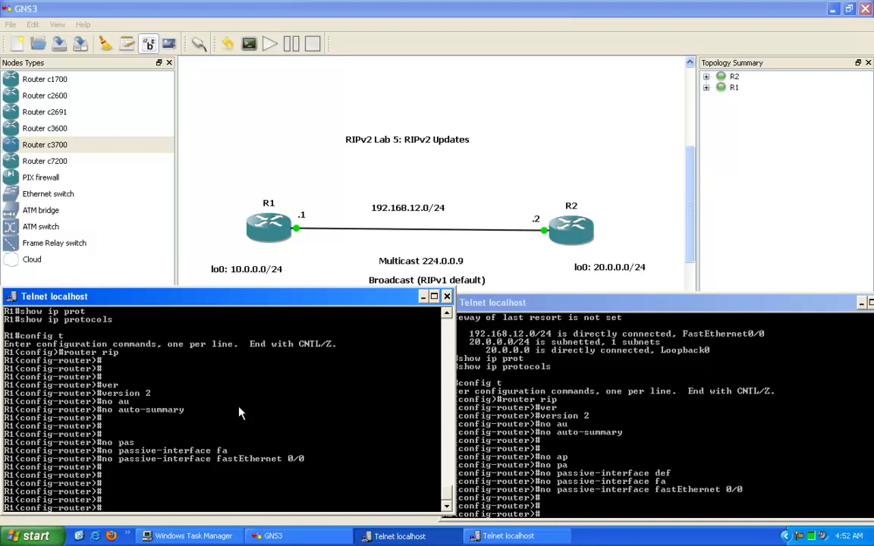
# Step: Advertise network 192.168.12.0 in RIP on R1
pyautogui.write('n')
pyautogui.press('BackSpace')
pyautogui.write('network 192.168.12.0')
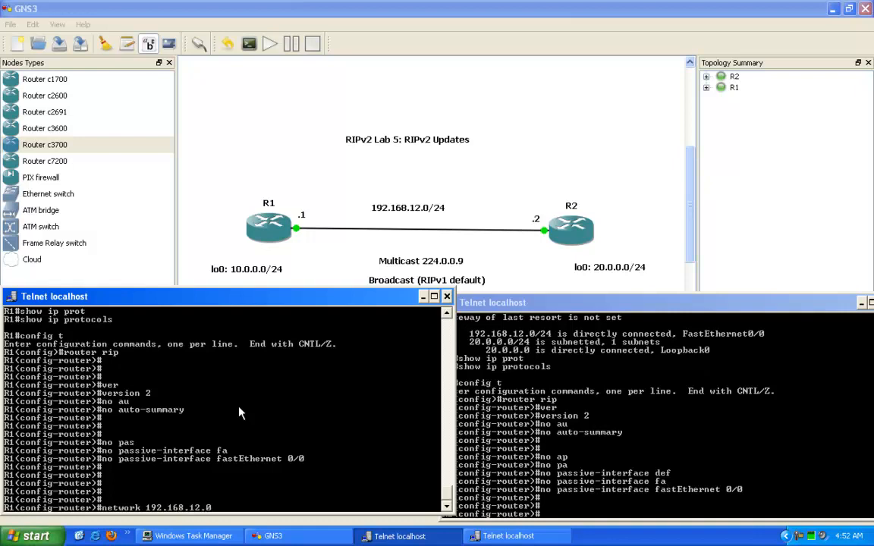
pyautogui.press('Return')
# Step: Examine R1's RIP debug messages to see which address its requests and updates are sent to, and return to the router configuration prompt
pyautogui.click(575, 387)
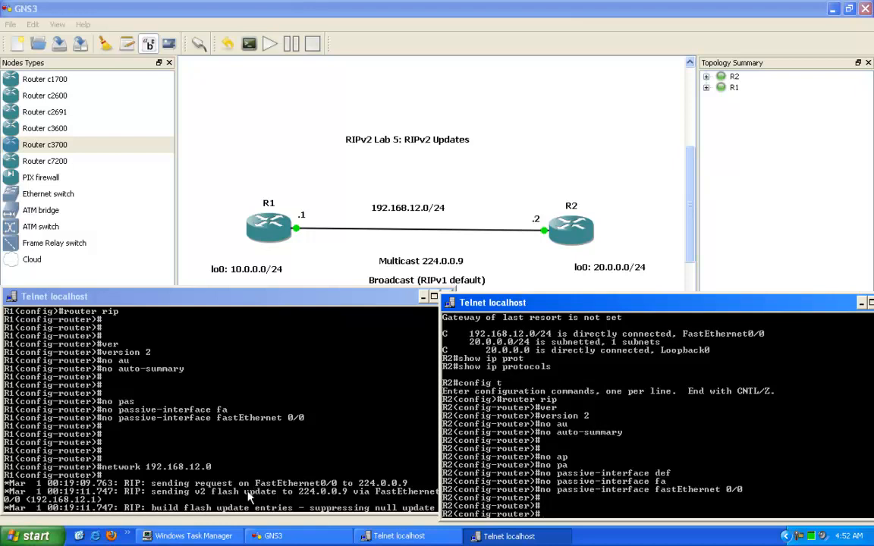
pyautogui.rightClick(218, 375)
pyautogui.click(258, 379)
pyautogui.moveTo(235, 480); pyautogui.dragTo(388, 483)
pyautogui.click(329, 453)
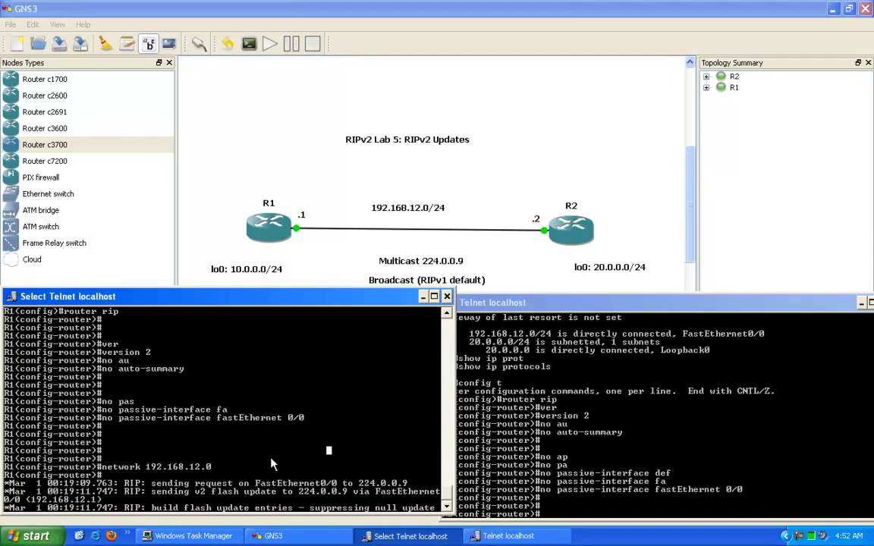
pyautogui.click(575, 494)
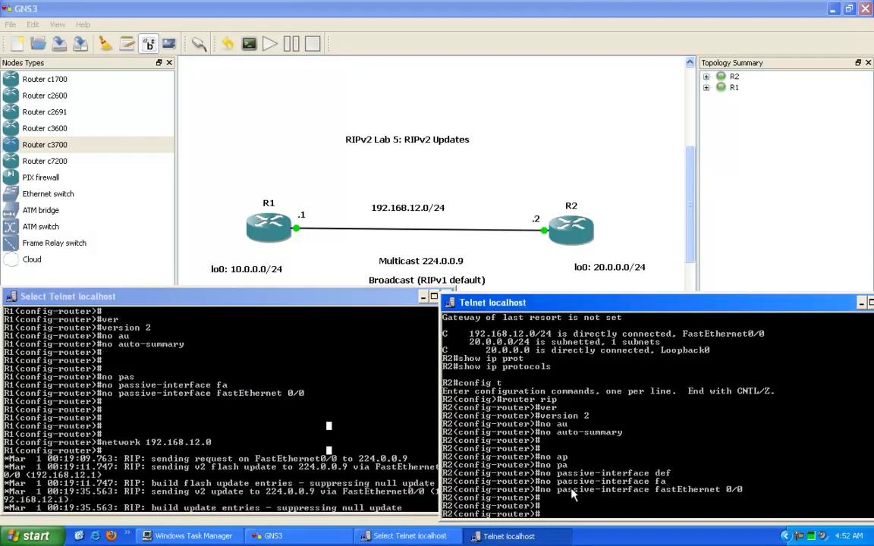
pyautogui.click(242, 406)
pyautogui.press('Return')
pyautogui.press('Return')
pyautogui.press('Return')
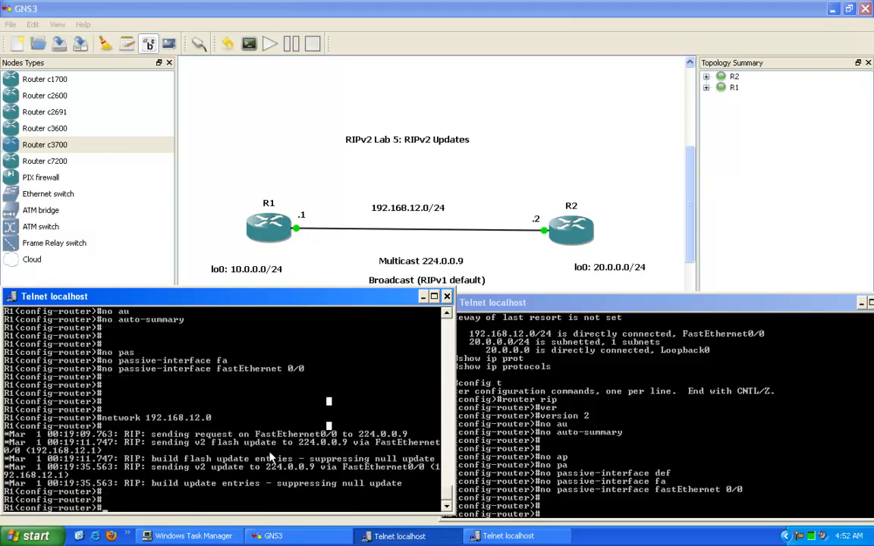
pyautogui.press('Return')
pyautogui.press('Return')
# Step: Make FastEthernet 0/0 passive for RIP on R1 with passive-interface fastEthernet 0/0
pyautogui.write('pas')
pyautogui.press('Tab')
pyautogui.write('in')
pyautogui.press('BackSpace')
pyautogui.press('BackSpace')
pyautogui.write('fa0')
pyautogui.press('Tab')
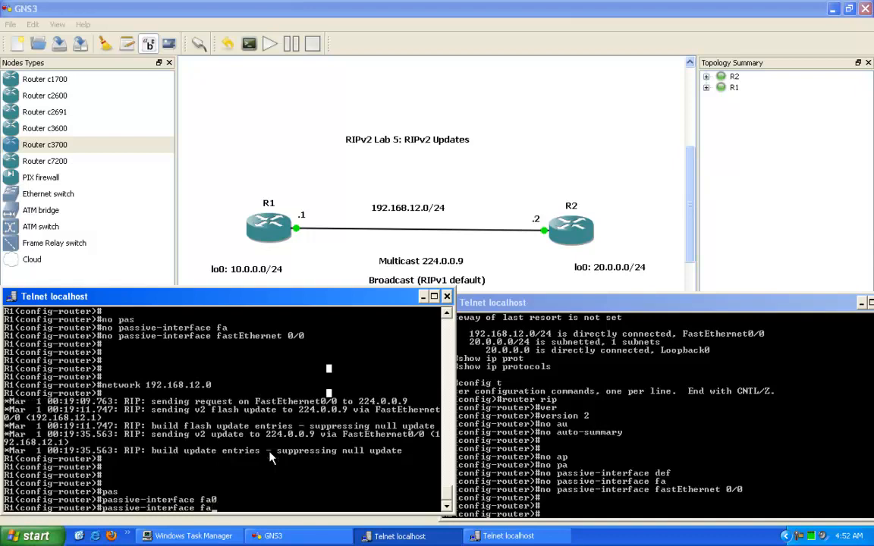
pyautogui.press('BackSpace')
pyautogui.press('Tab')
pyautogui.write('stEthernet 0/0')
pyautogui.press('Return')
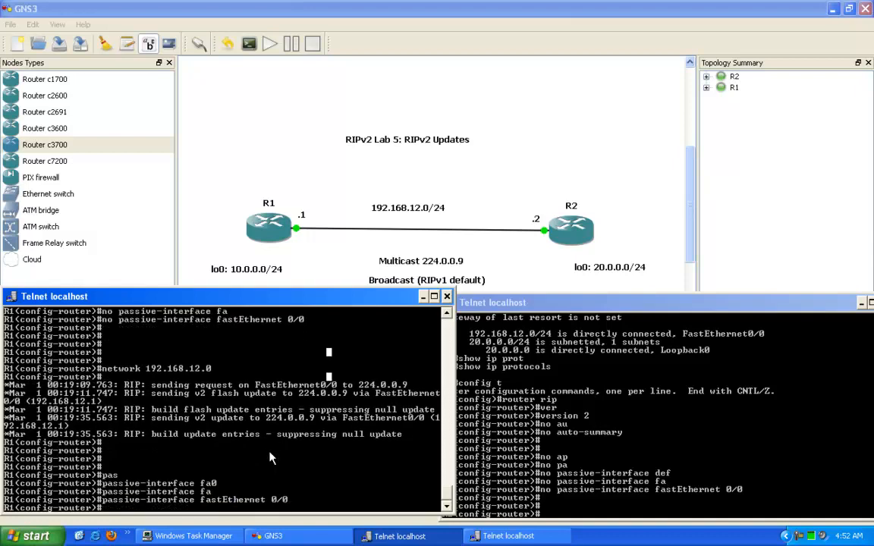
pyautogui.press('Return')
pyautogui.press('Return')
pyautogui.press('Return')
pyautogui.press('Return')
pyautogui.press('Return')
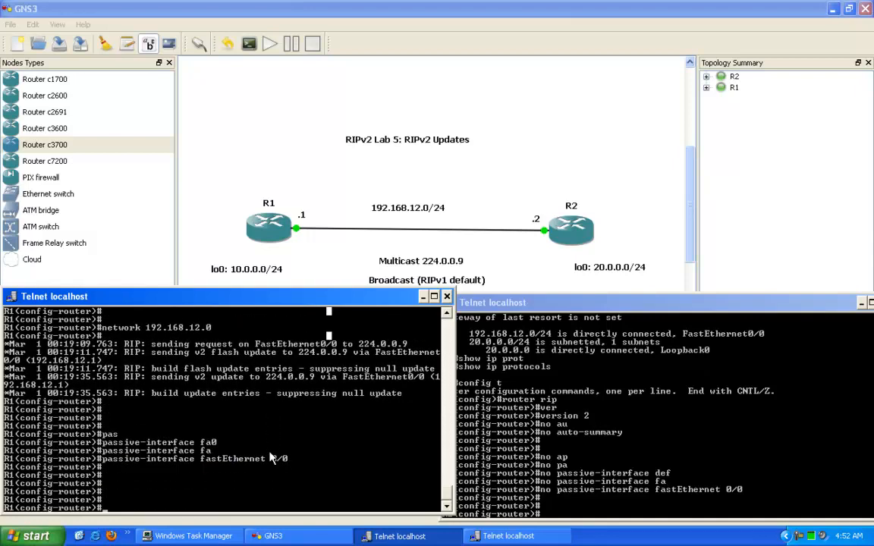
# Step: Highlight the RIP request and v2 flash update lines in R1's debug output to review their destination
pyautogui.rightClick(174, 331)
pyautogui.click(196, 340)
pyautogui.moveTo(143, 342); pyautogui.dragTo(425, 356)
pyautogui.click(362, 369)
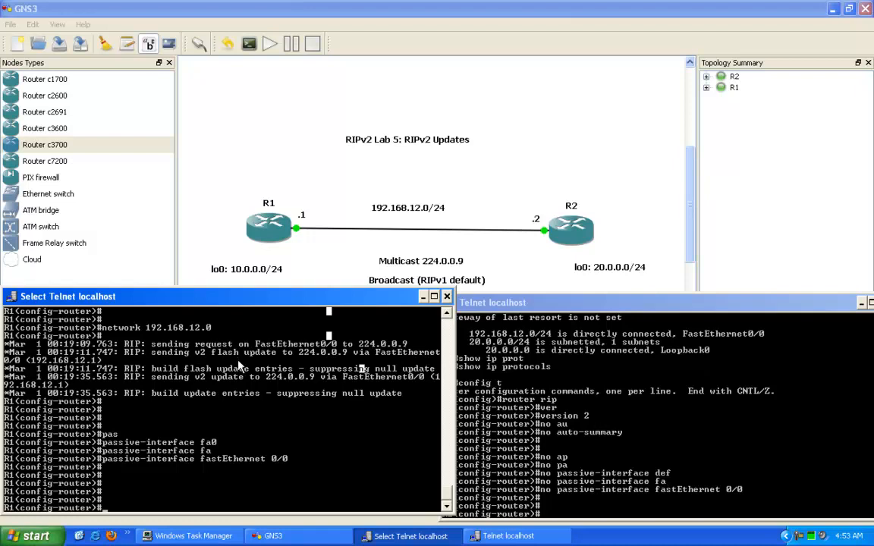
pyautogui.moveTo(151, 342); pyautogui.dragTo(430, 356)
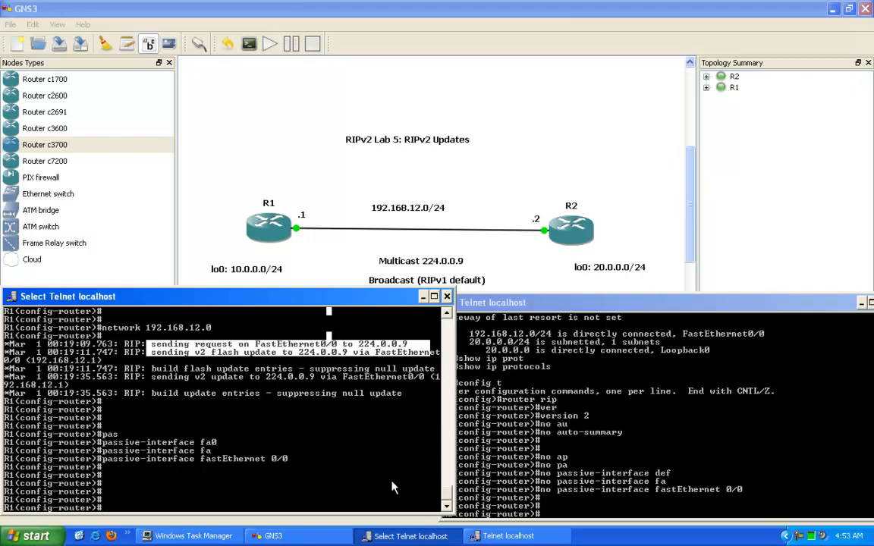
pyautogui.click(485, 379)
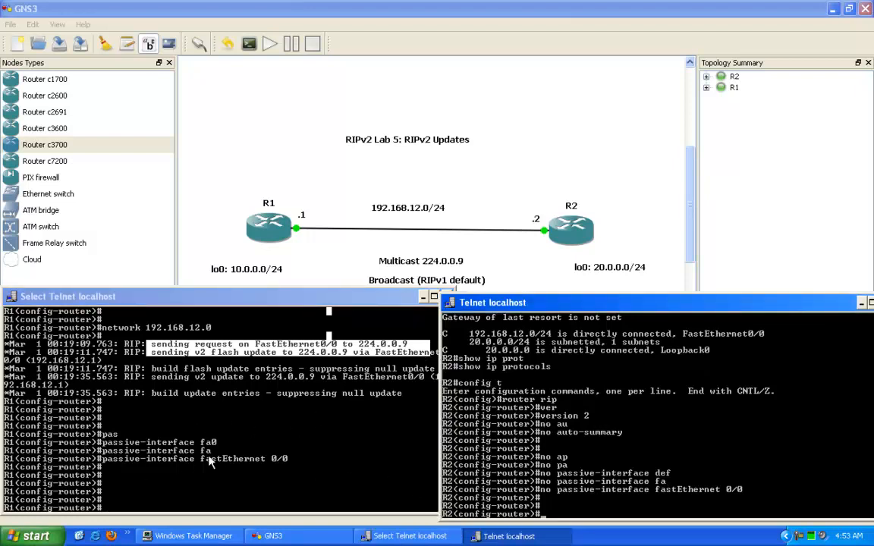
pyautogui.click(252, 466)
# Step: Make FastEthernet 0/0 passive for RIP on R2 with passive-interface fastEthernet 0/0
pyautogui.click(588, 421)
pyautogui.write('pass')
pyautogui.press('Tab')
pyautogui.write('fa')
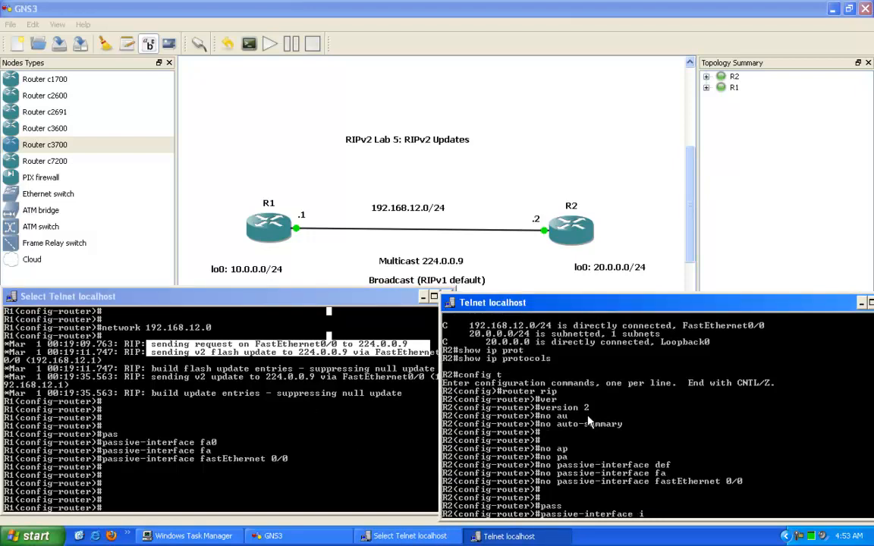
pyautogui.press('Tab')
pyautogui.write('0/0')
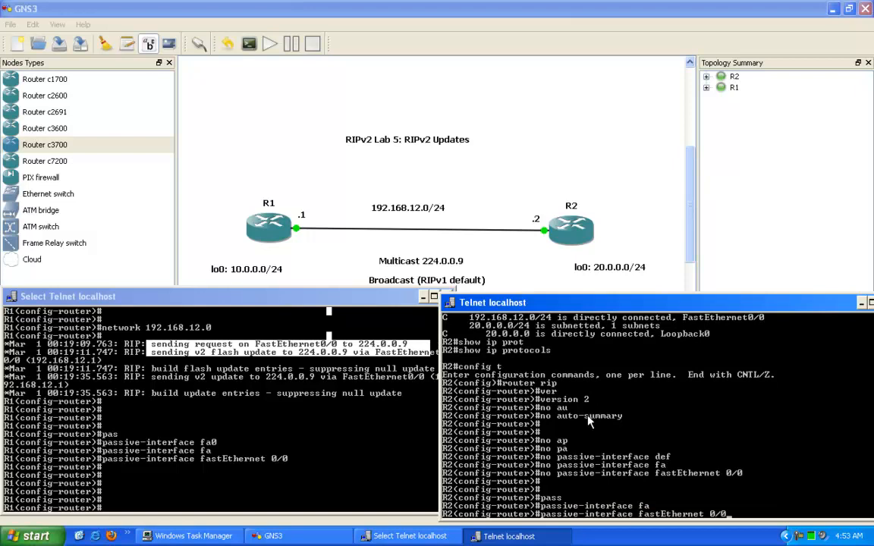
pyautogui.press('Return')
pyautogui.press('Return')
pyautogui.press('Return')
pyautogui.press('Return')
pyautogui.press('Return')
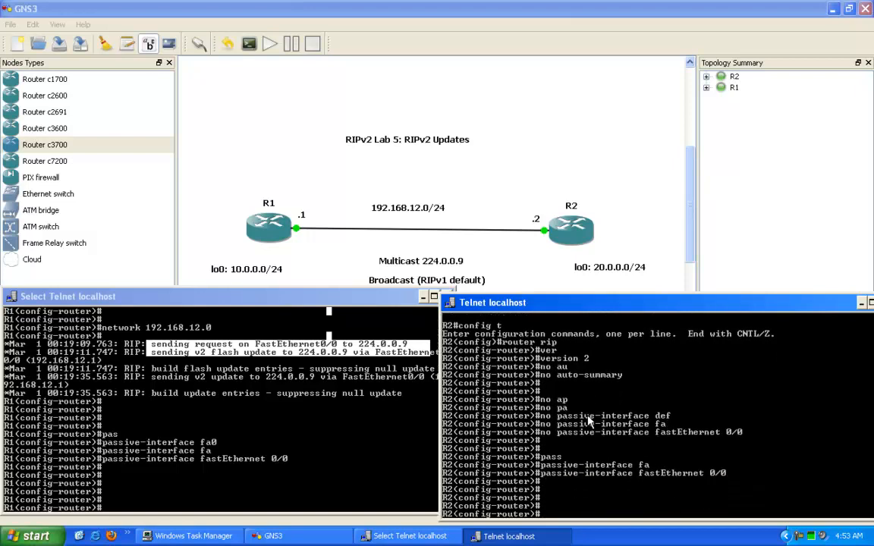
# Step: Advertise network 192.168.12.0 in RIP on R2 and leave configuration mode with end
pyautogui.write('network 192.168.12.0')
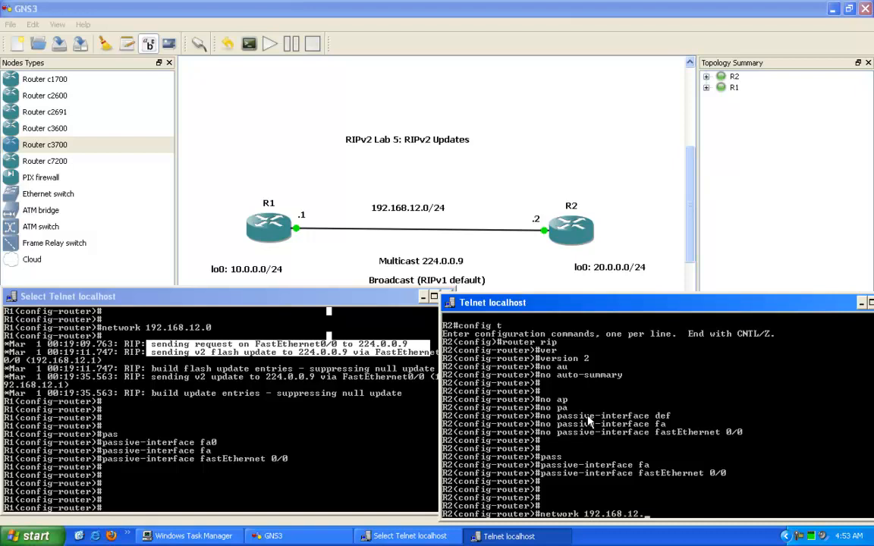
pyautogui.press('Return')
pyautogui.press('Return')
pyautogui.write('end')
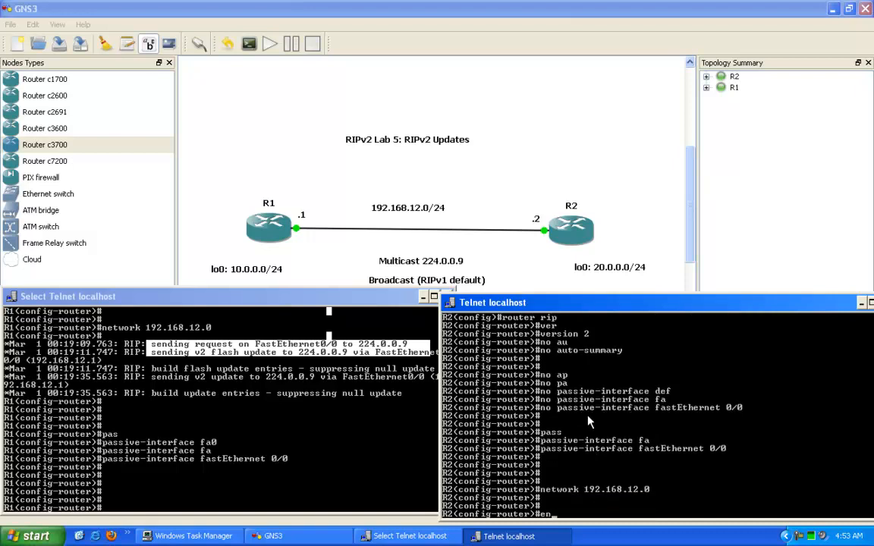
pyautogui.press('Return')
pyautogui.press('Return')
pyautogui.press('Return')
pyautogui.press('Return')
pyautogui.press('Return')
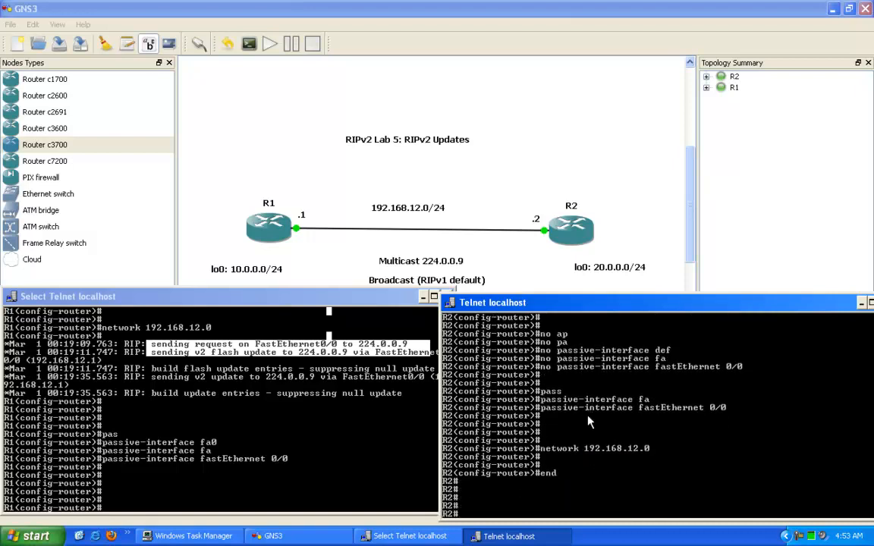
pyautogui.press('Return')
pyautogui.press('Return')
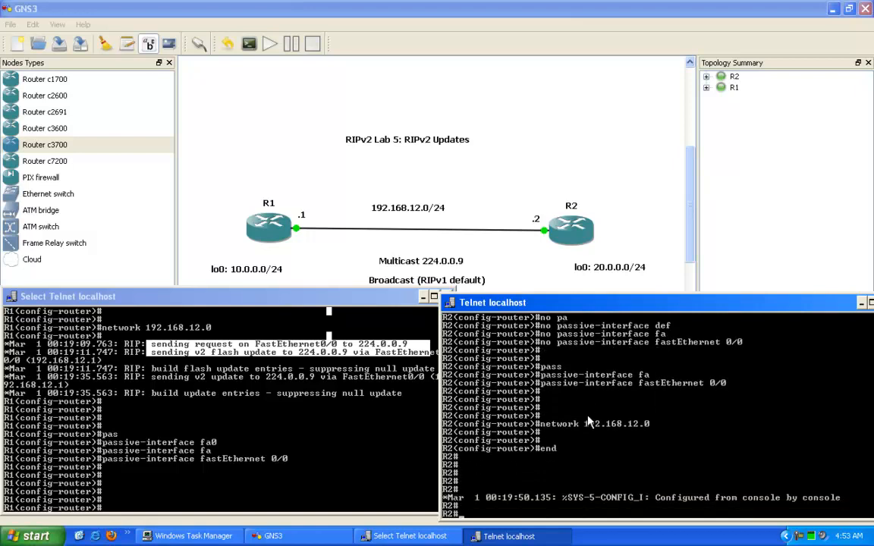
# Step: Return to R1's console and leave configuration mode with end
pyautogui.click(102, 420)
pyautogui.press('Return')
pyautogui.press('Return')
pyautogui.press('Return')
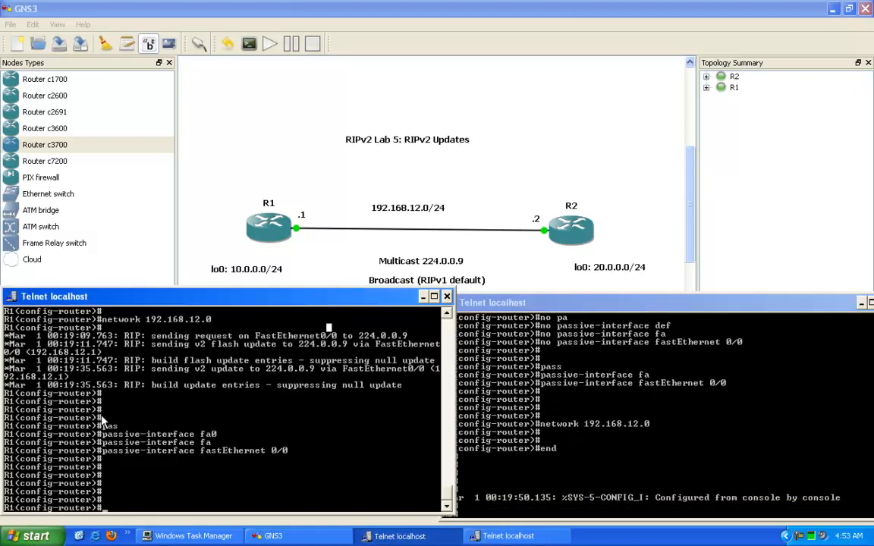
pyautogui.write('end')
pyautogui.press('Return')
pyautogui.press('Return')
pyautogui.press('Return')
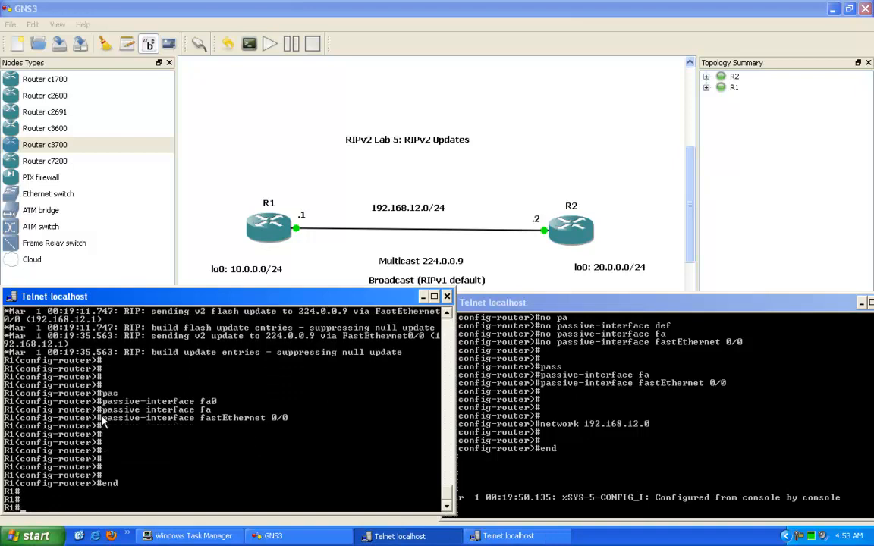
pyautogui.press('Return')
pyautogui.press('Return')
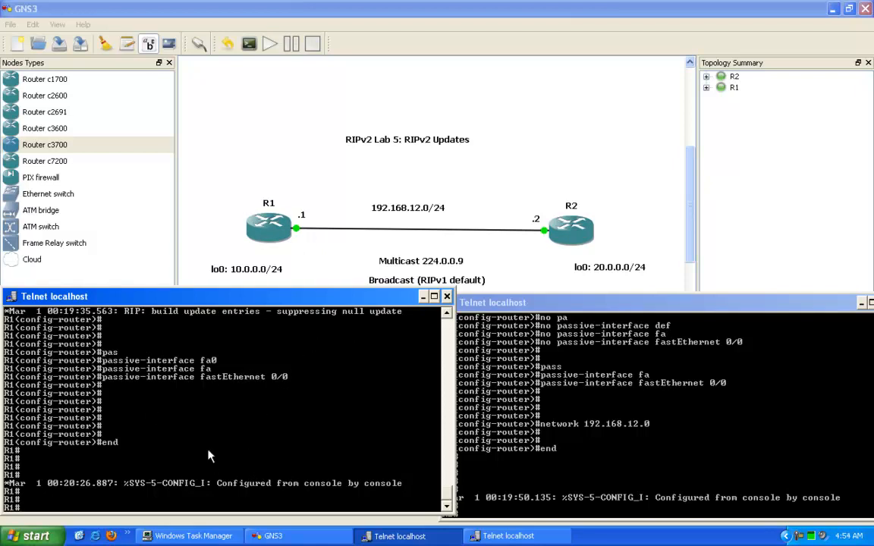
# Step: Display R1's IP routing table and its active routing protocols with show ip route and show ip protocols
pyautogui.write('show ip route')
pyautogui.press('Return')
pyautogui.write('show ip prot')
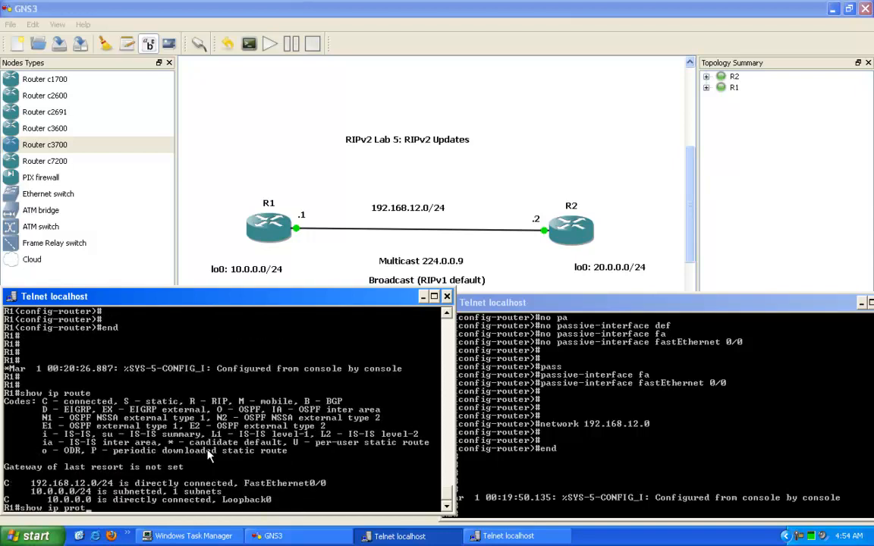
pyautogui.press('Tab')
pyautogui.press('Return')
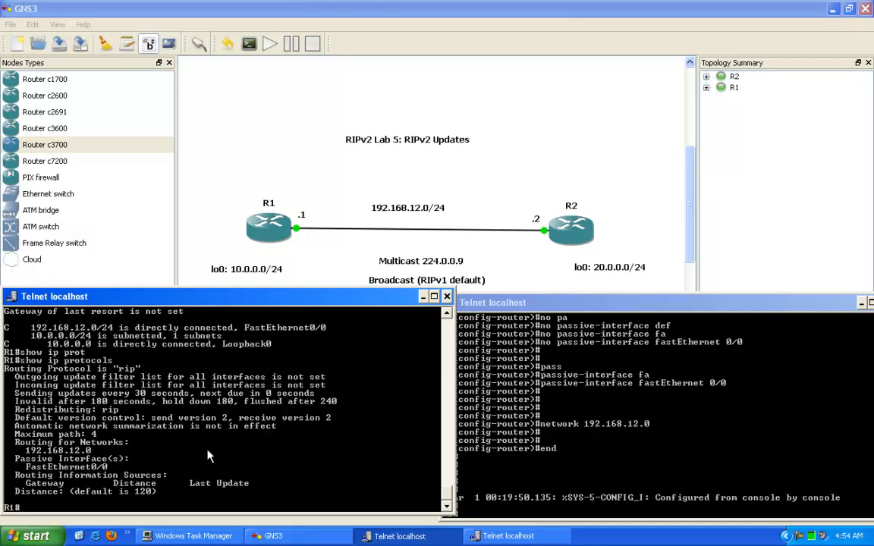
# Step: Highlight the routing information sources section in R1's show ip protocols output
pyautogui.rightClick(82, 460)
pyautogui.click(106, 467)
pyautogui.moveTo(44, 495); pyautogui.dragTo(250, 483)
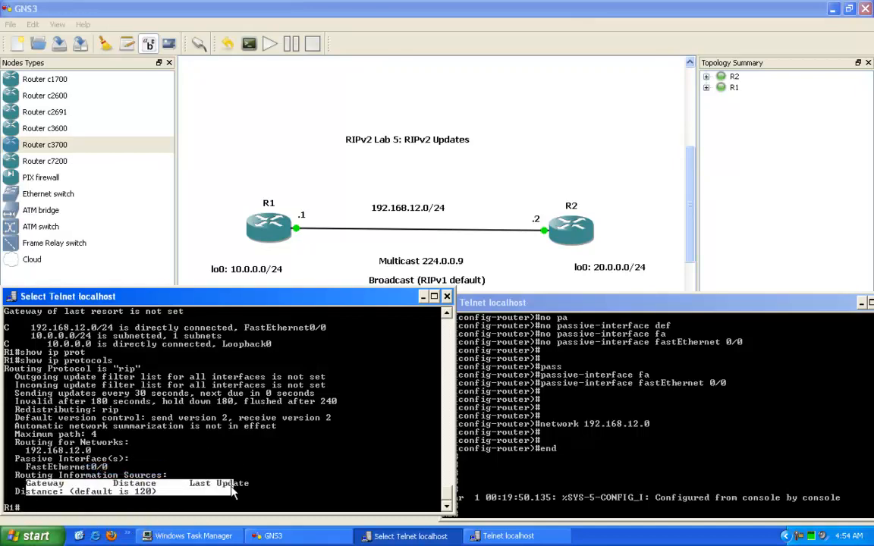
# Step: Clear the text selection in R1's console and display its active debugging with show debugging
pyautogui.click(236, 461)
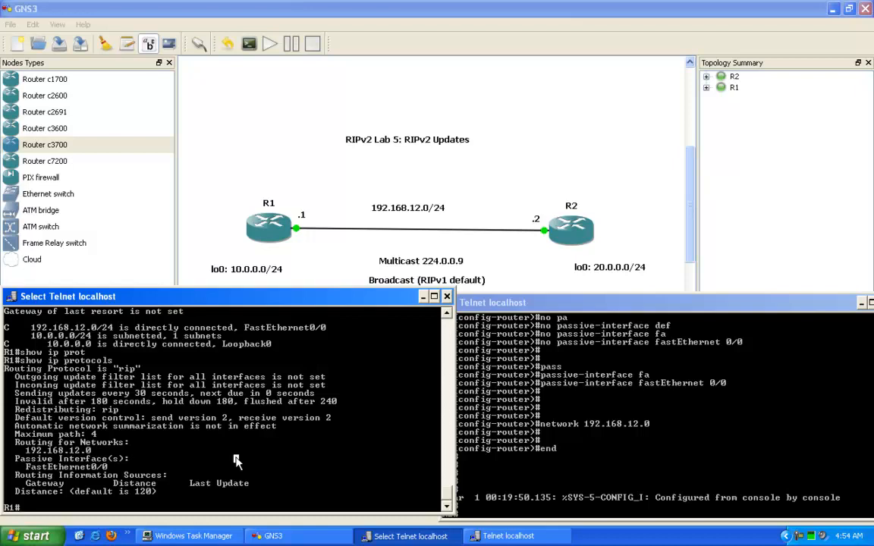
pyautogui.press('Escape')
pyautogui.write('show de')
pyautogui.write('bugging')
pyautogui.press('Tab')
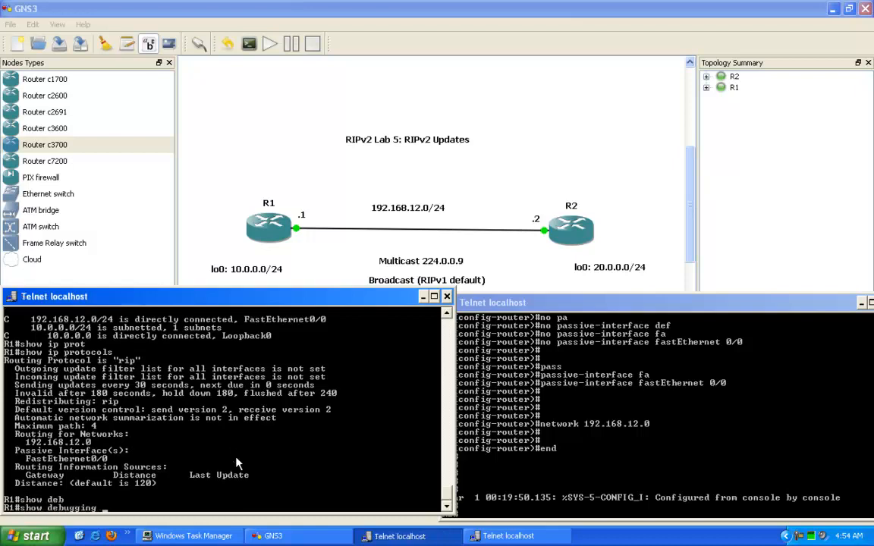
pyautogui.press('Return')
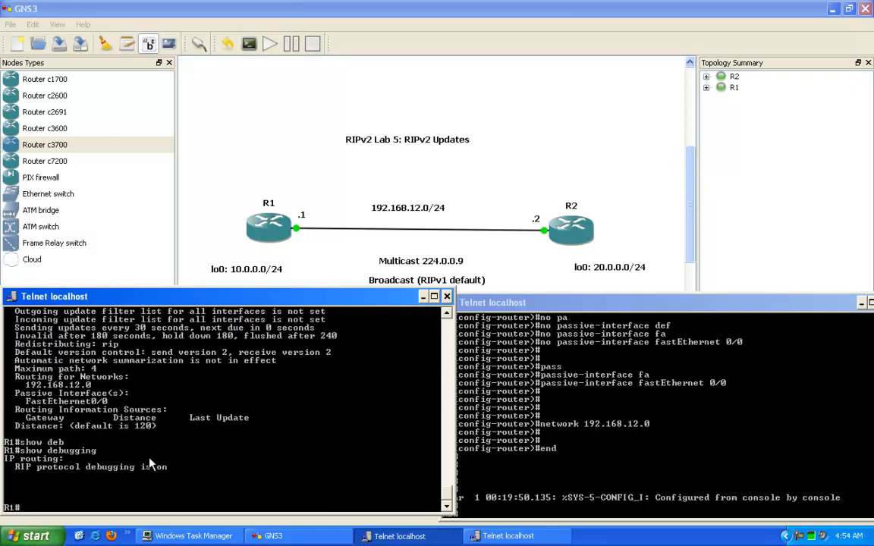
# Step: Switch to R2's console and check its active debugging with show debugging
pyautogui.click(556, 459)
pyautogui.write('show deb')
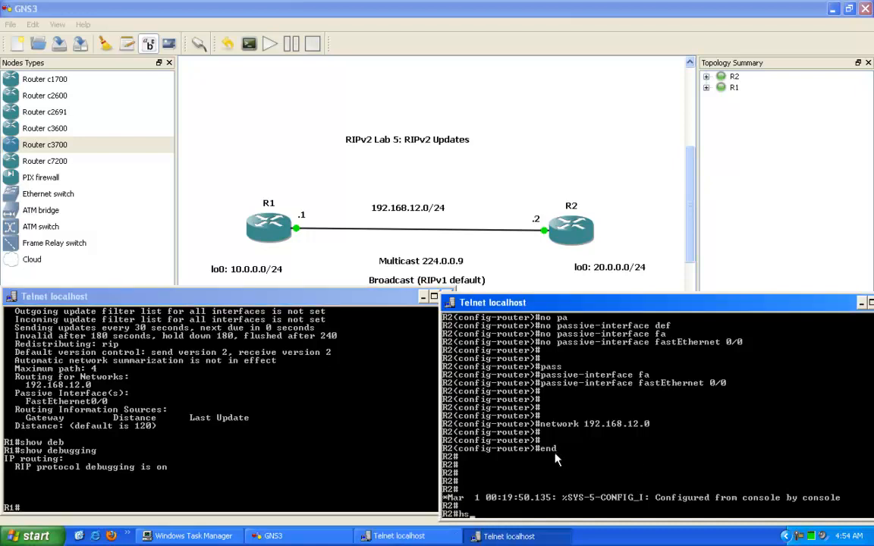
pyautogui.press('Tab')
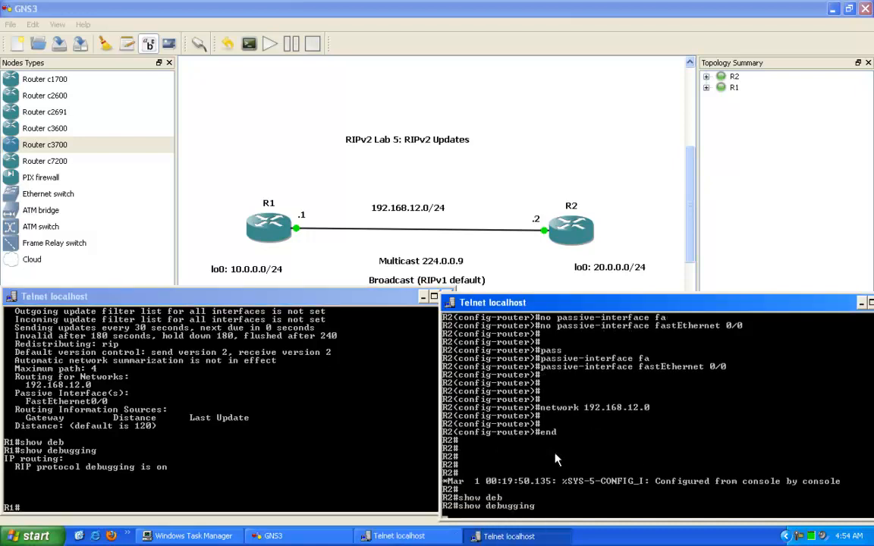
pyautogui.press('Return')
# Step: Enable RIP debugging on R2 with debug ip rip and add a run of blank prompt lines below it
pyautogui.write('deb')
pyautogui.press('Tab')
pyautogui.write('ip rip')
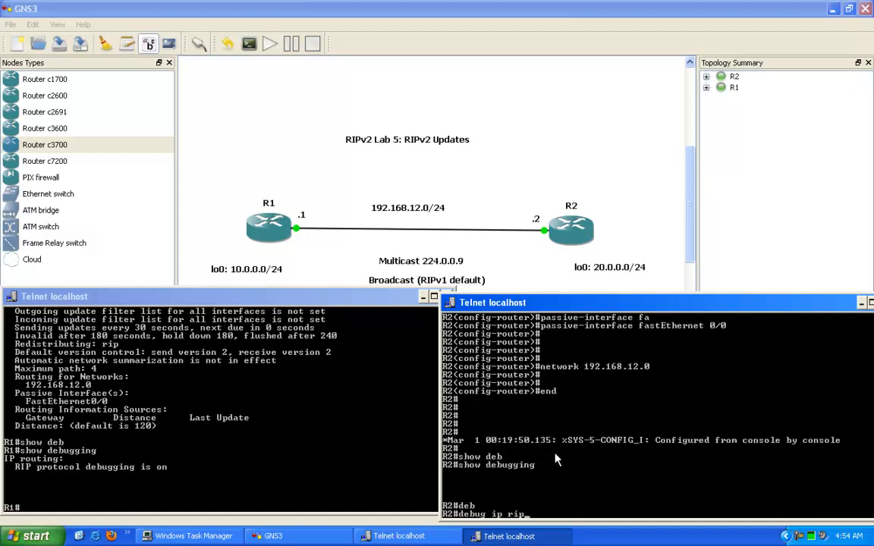
pyautogui.press('Return')
pyautogui.press('Return')
pyautogui.press('Return')
pyautogui.press('Return')
pyautogui.press('Return')
pyautogui.press('Return')
pyautogui.press('Return')
pyautogui.press('Return')
pyautogui.press('Return')
pyautogui.press('Return')
pyautogui.press('Return')
pyautogui.press('Return')
pyautogui.press('Return')
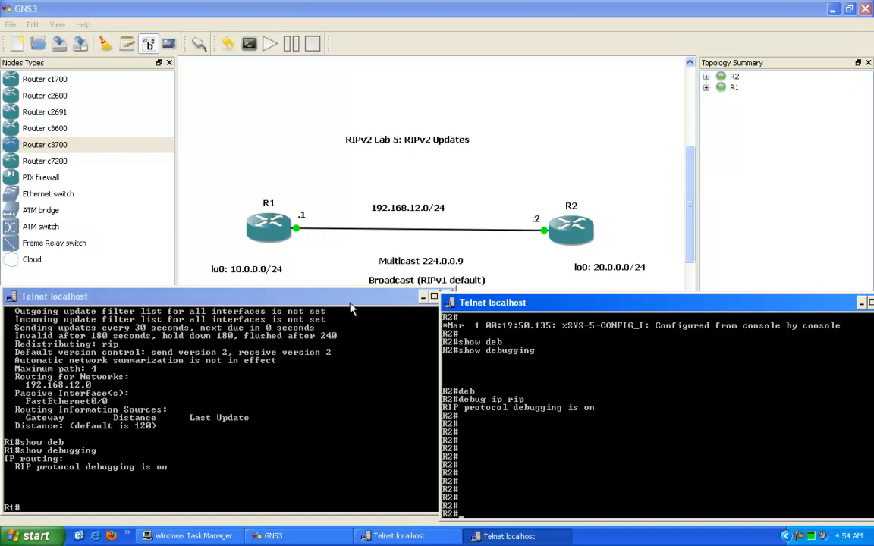
# Step: Nudge R1's console window slightly down and enter RIP router configuration mode on R1
pyautogui.moveTo(385, 297)
pyautogui.mouseDown()
pyautogui.moveTo(380, 334)
pyautogui.moveTo(382, 291)
pyautogui.moveTo(380, 328)
pyautogui.moveTo(421, 359)
pyautogui.moveTo(382, 318)
pyautogui.moveTo(384, 334)
pyautogui.moveTo(382, 307)
pyautogui.moveTo(369, 349)
pyautogui.moveTo(367, 299)
pyautogui.moveTo(370, 306)
pyautogui.mouseUp()
pyautogui.moveTo(283, 305); pyautogui.dragTo(296, 300)
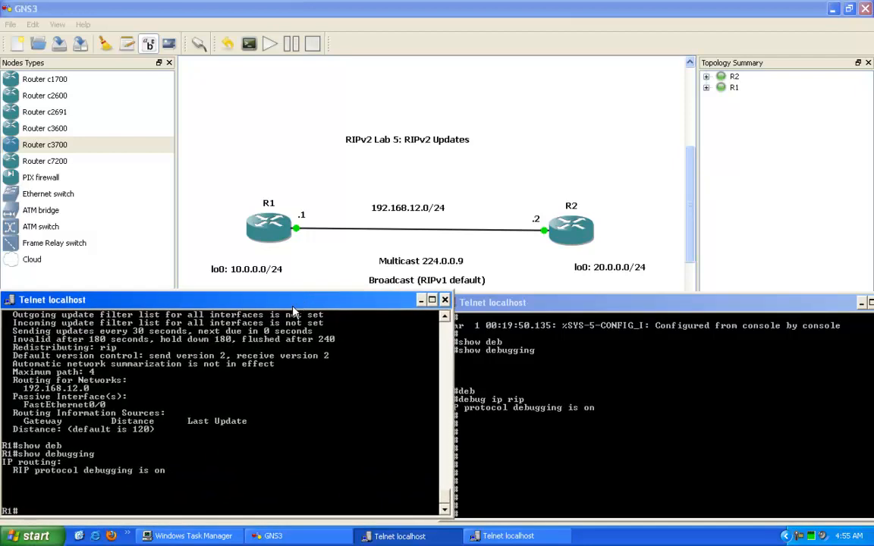
pyautogui.write('config t')
pyautogui.press('Return')
pyautogui.write('router rip')
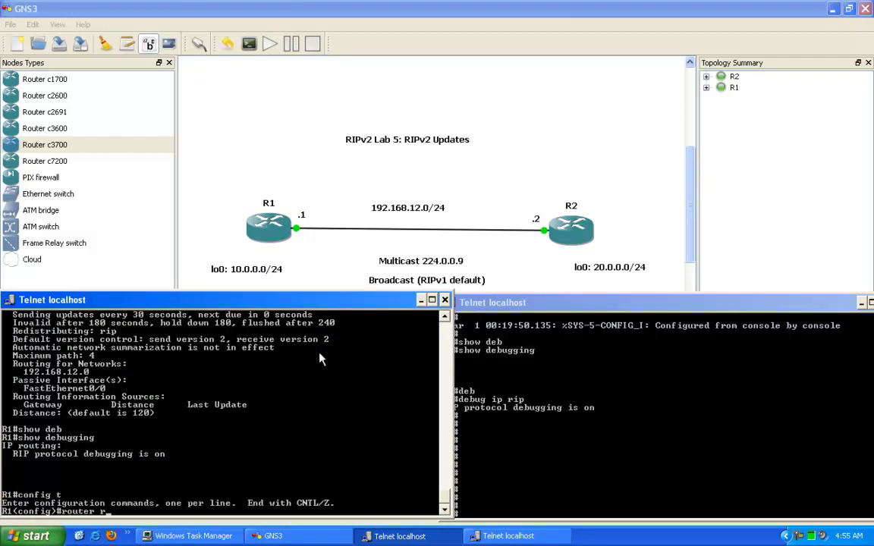
pyautogui.press('Return')
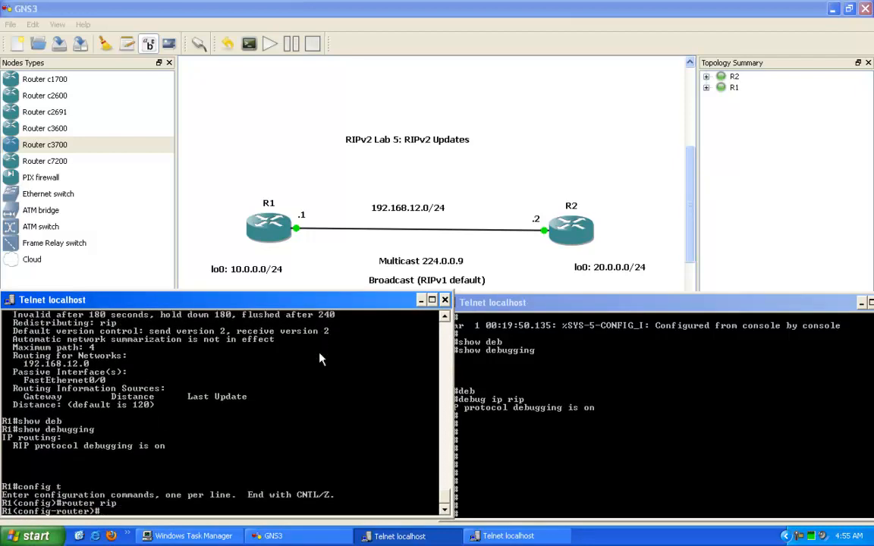
# Step: List all router configuration commands available on R1 and highlight the neighbor entry
pyautogui.write('?')
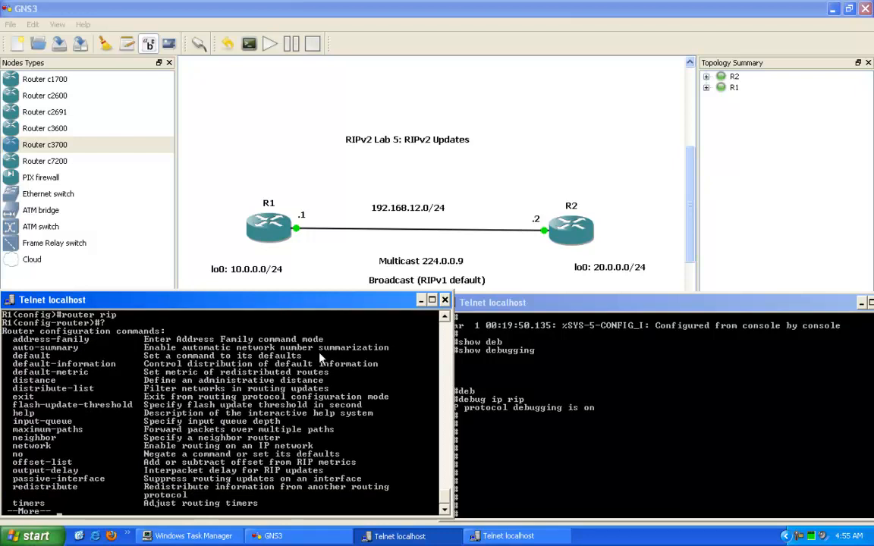
pyautogui.press('space')
pyautogui.rightClick(195, 418)
pyautogui.click(199, 422)
pyautogui.moveTo(12, 427); pyautogui.dragTo(302, 434)
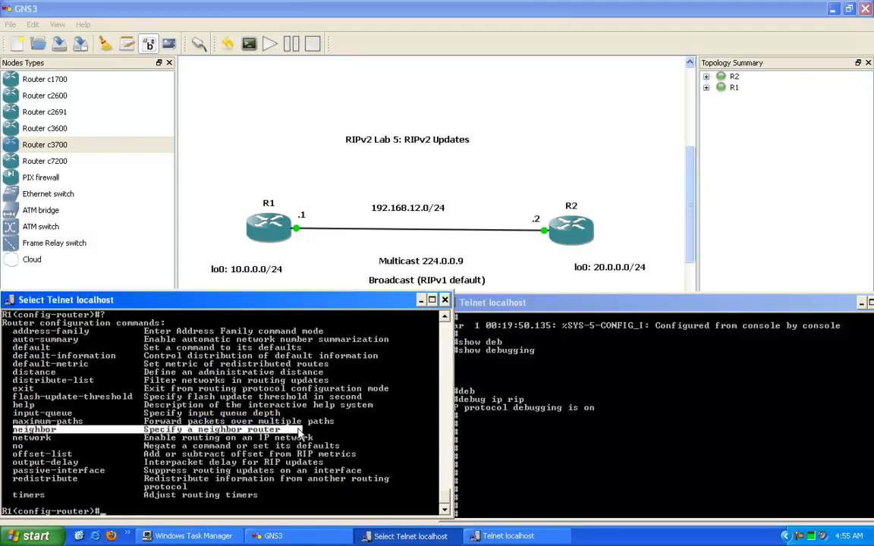
# Step: Specify 192.168.12.2 as a RIP neighbor on R1 and leave configuration mode with end
pyautogui.press('Escape')
pyautogui.write('nei')
pyautogui.press('Tab')
pyautogui.write('19')
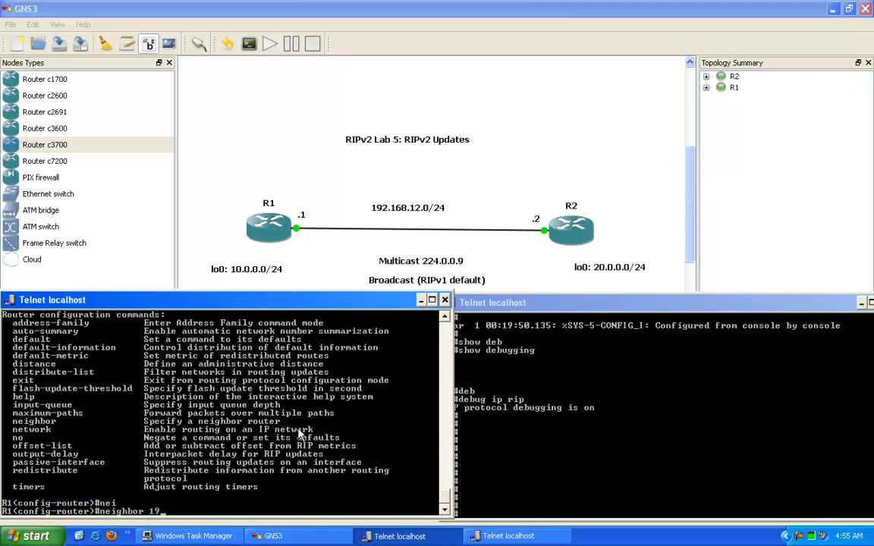
pyautogui.write('2.168.12.2 ?')
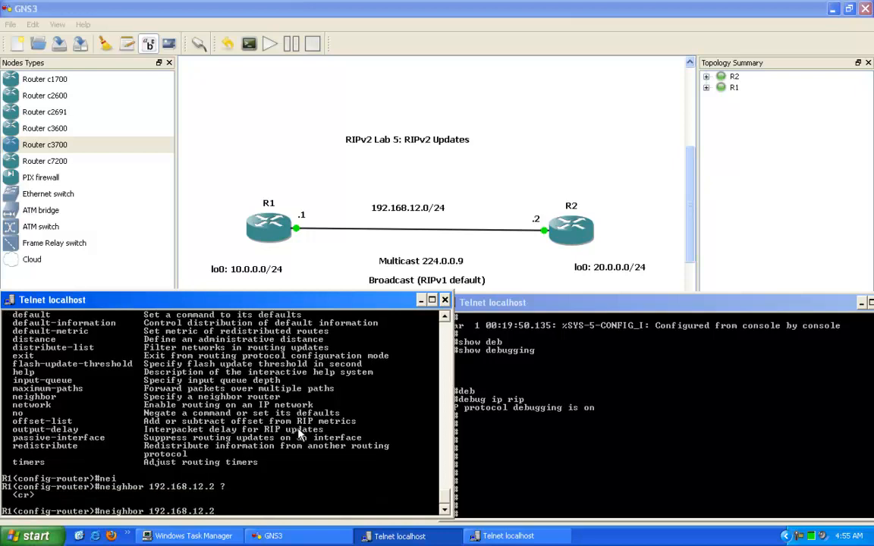
pyautogui.press('Return')
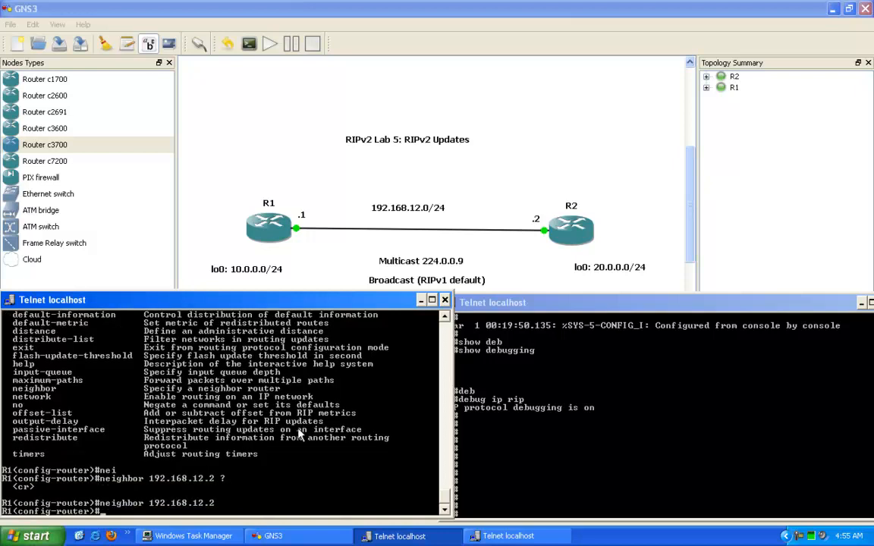
pyautogui.write('end')
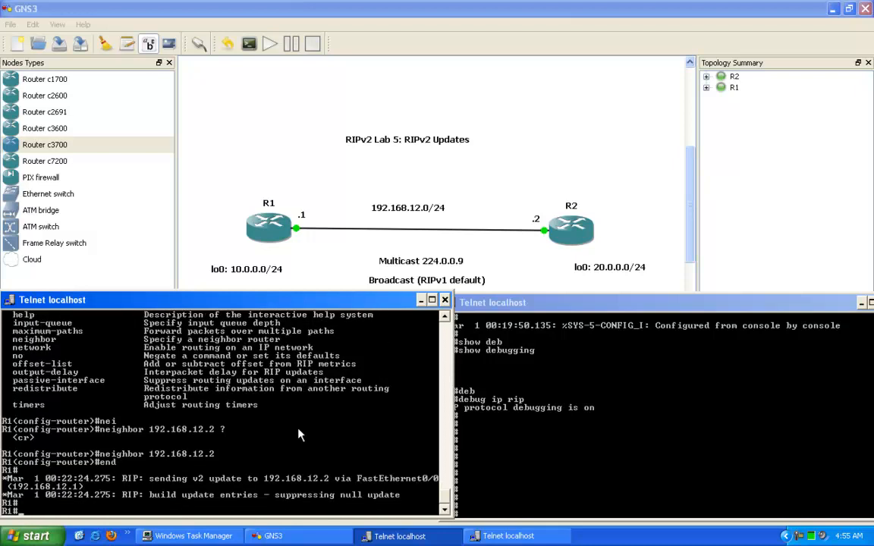
pyautogui.press('Return')
pyautogui.press('Return')
pyautogui.press('Return')
# Step: Examine the destination address of R1's RIP update in the debug output against the configured neighbor address by highlighting both
pyautogui.rightClick(213, 464)
pyautogui.click(213, 465)
pyautogui.moveTo(199, 462); pyautogui.dragTo(331, 468)
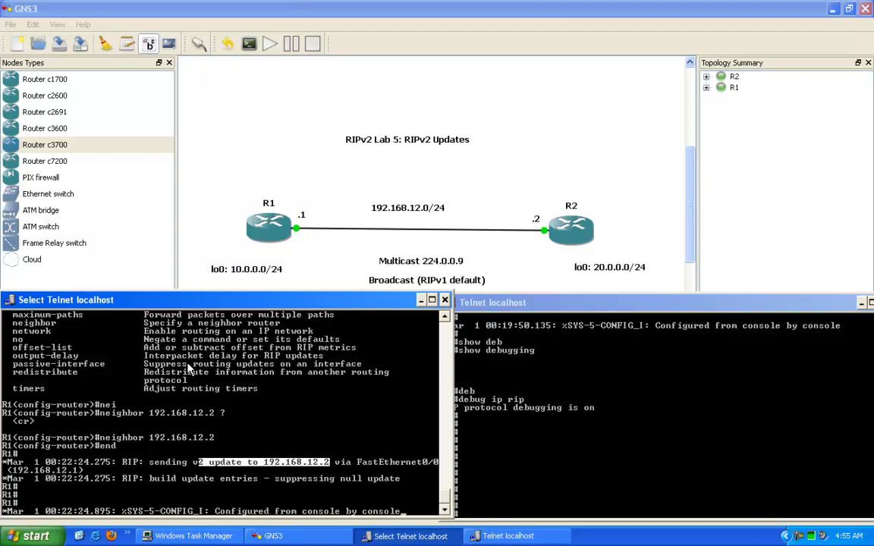
pyautogui.click(185, 431)
pyautogui.moveTo(151, 462); pyautogui.dragTo(190, 467)
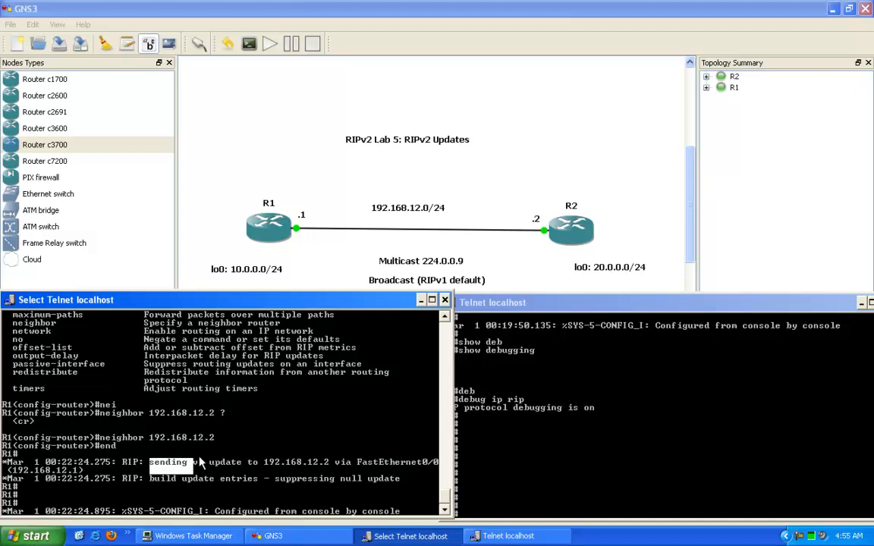
pyautogui.moveTo(260, 463); pyautogui.dragTo(330, 464)
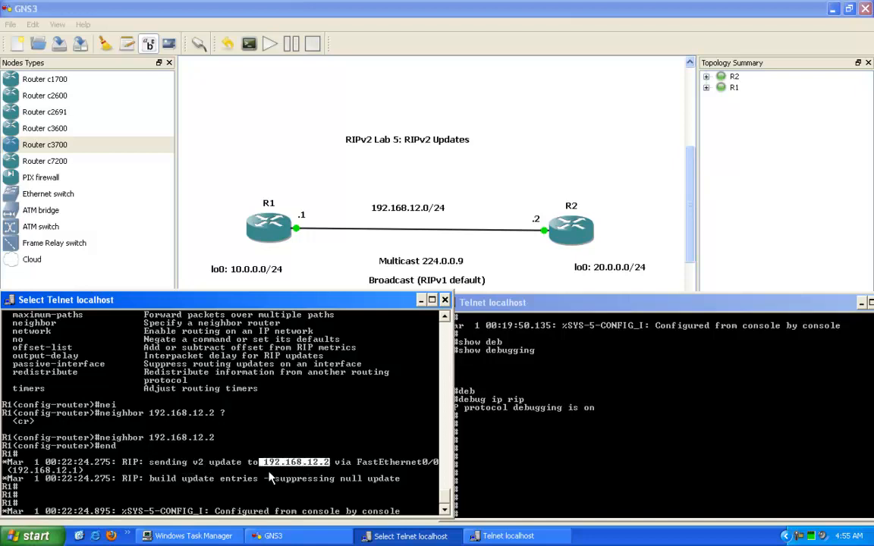
pyautogui.click(251, 456)
pyautogui.moveTo(267, 465); pyautogui.dragTo(323, 468)
pyautogui.moveTo(145, 439); pyautogui.dragTo(215, 438)
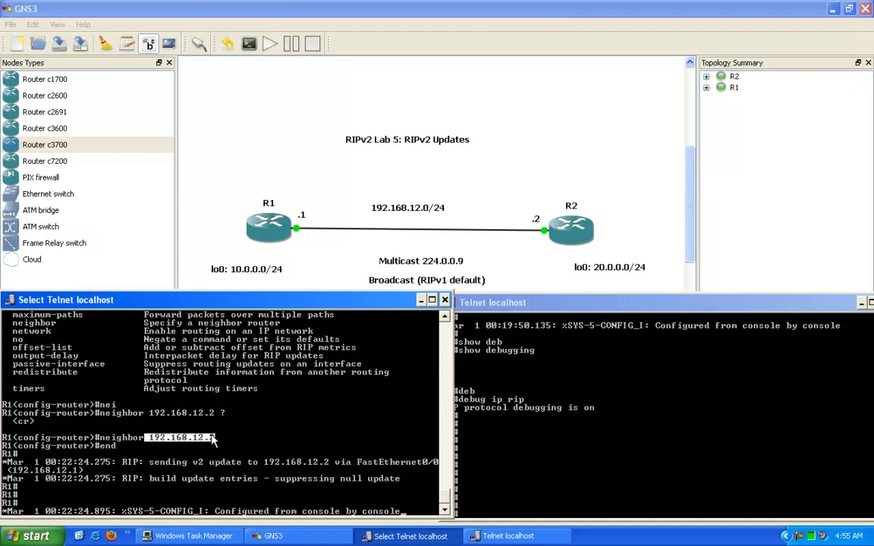
pyautogui.moveTo(160, 462); pyautogui.dragTo(330, 467)
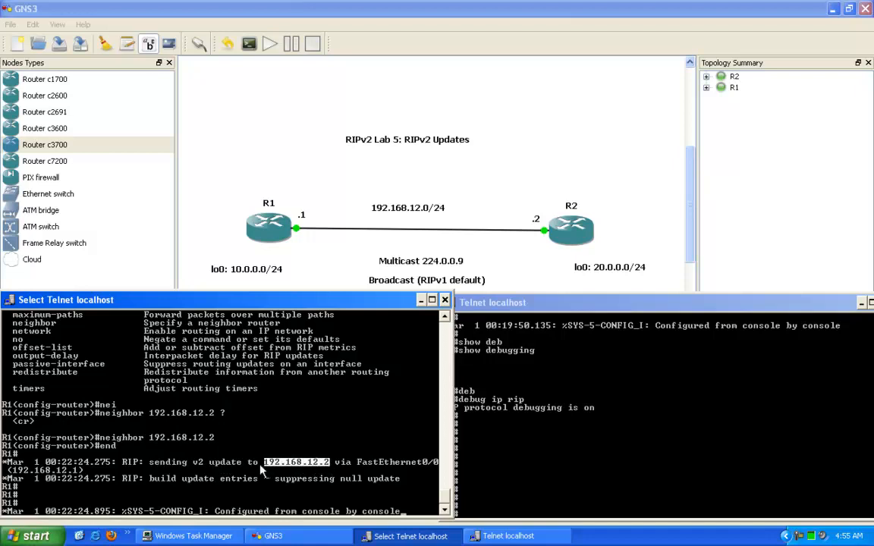
pyautogui.press('Return')
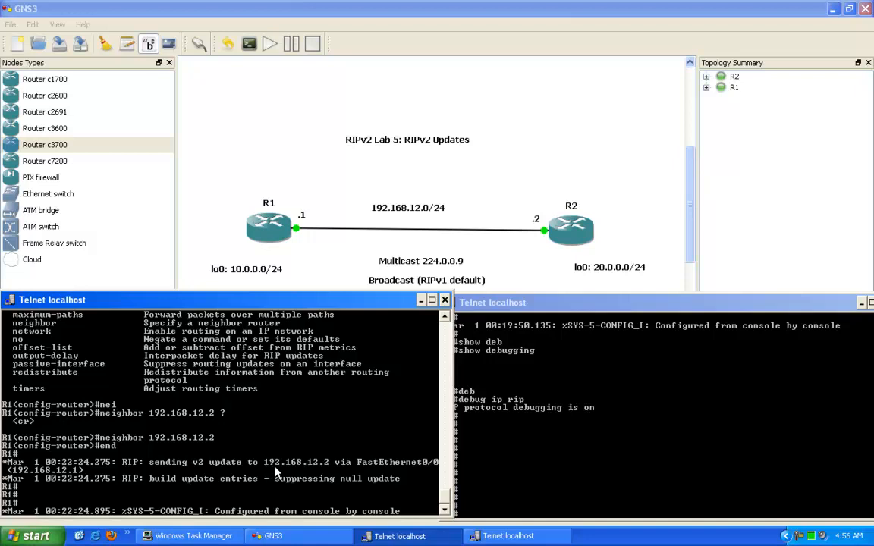
pyautogui.press('Return')
pyautogui.press('Return')
pyautogui.press('Return')
pyautogui.press('Return')
pyautogui.click(498, 419)
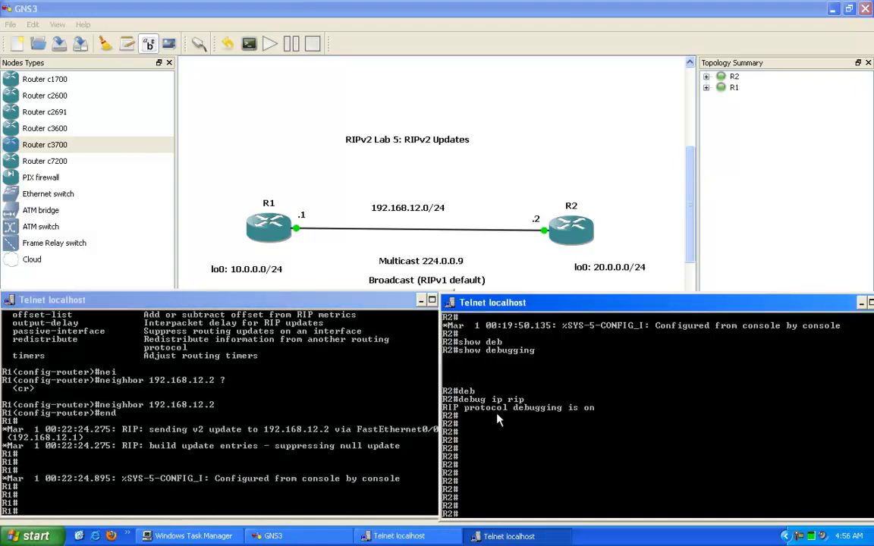
pyautogui.write('config t')
pyautogui.press('Return')
pyautogui.press('Return')
pyautogui.write('router rip')
pyautogui.press('Return')
pyautogui.write('nfig-router')
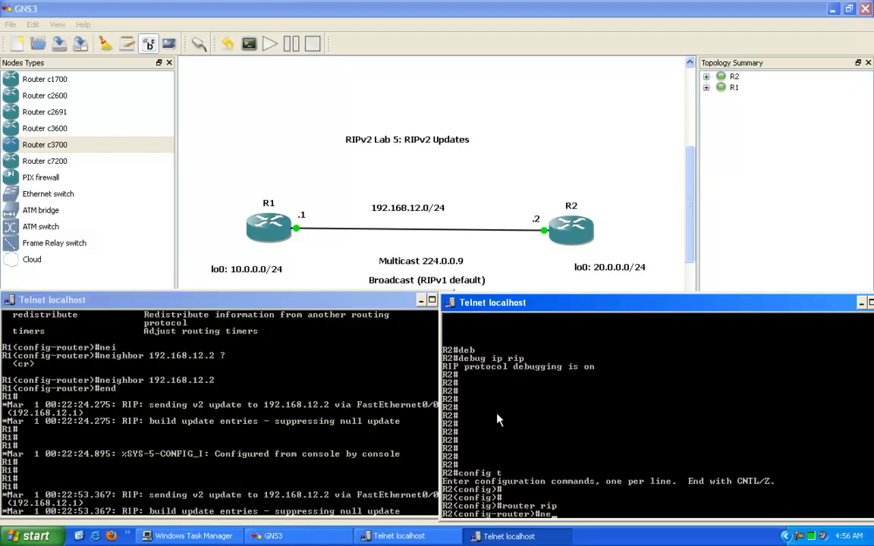
pyautogui.write('nd')
pyautogui.press('Return')
# Step: Display R2's IP routing table and its active routing protocols with show ip route and show ip protocols
pyautogui.write('show ip route')
pyautogui.press('Return')
pyautogui.write('show ip pro')
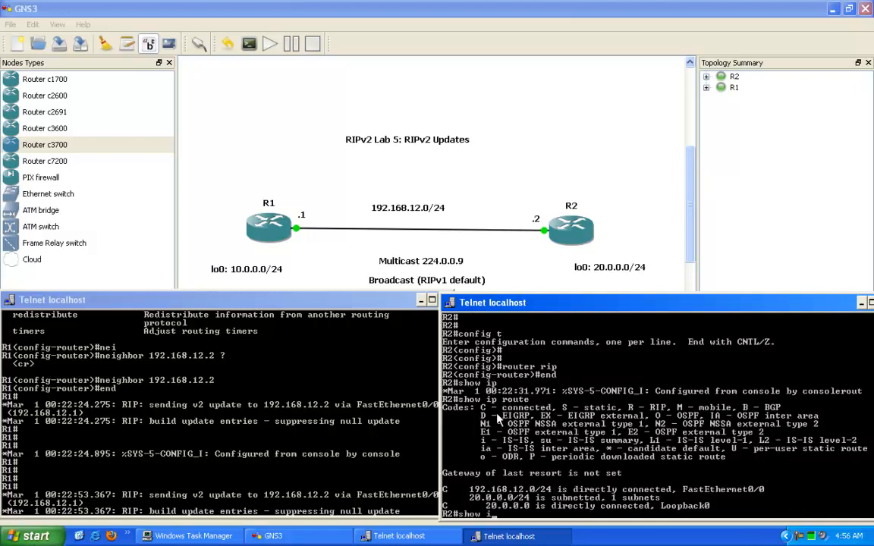
pyautogui.press('Tab')
pyautogui.press('Return')
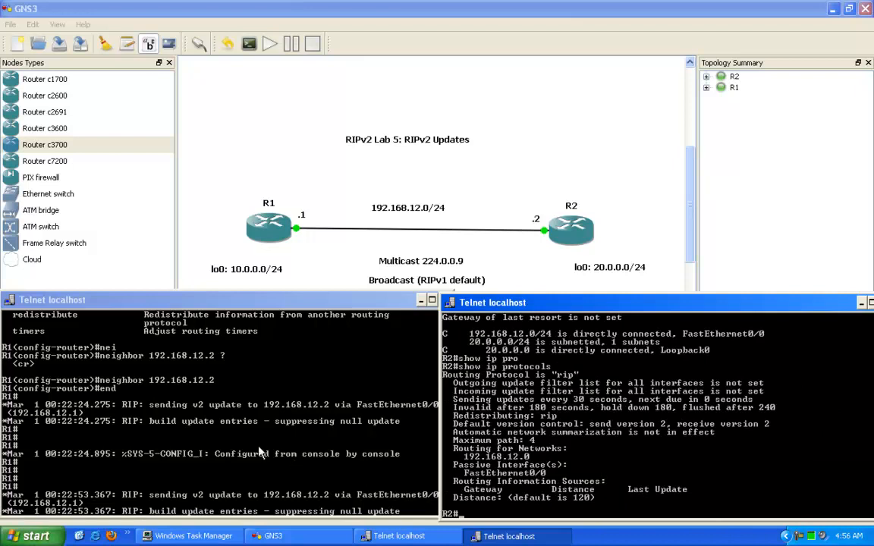
# Step: Switch to R1's console and display its routing protocol settings with show ip protocols
pyautogui.click(246, 413)
pyautogui.write('show ip pro')
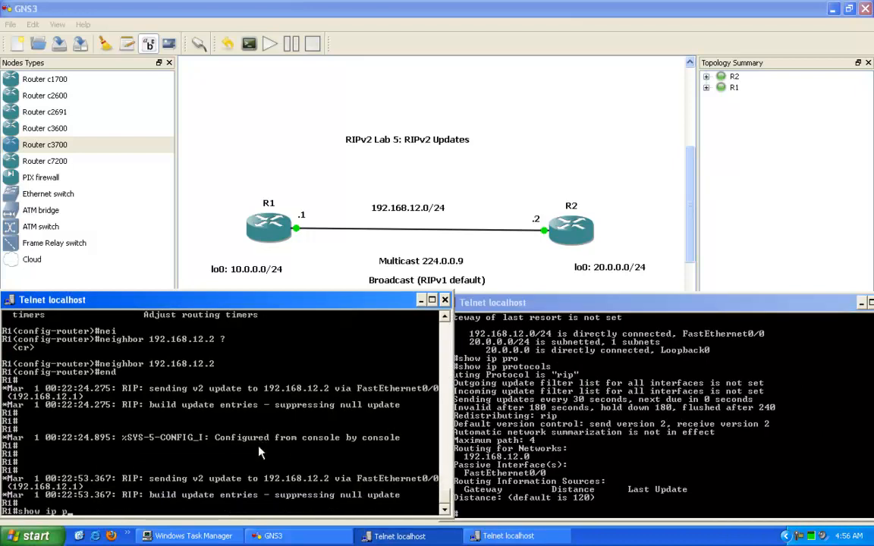
pyautogui.press('Tab')
pyautogui.press('Return')
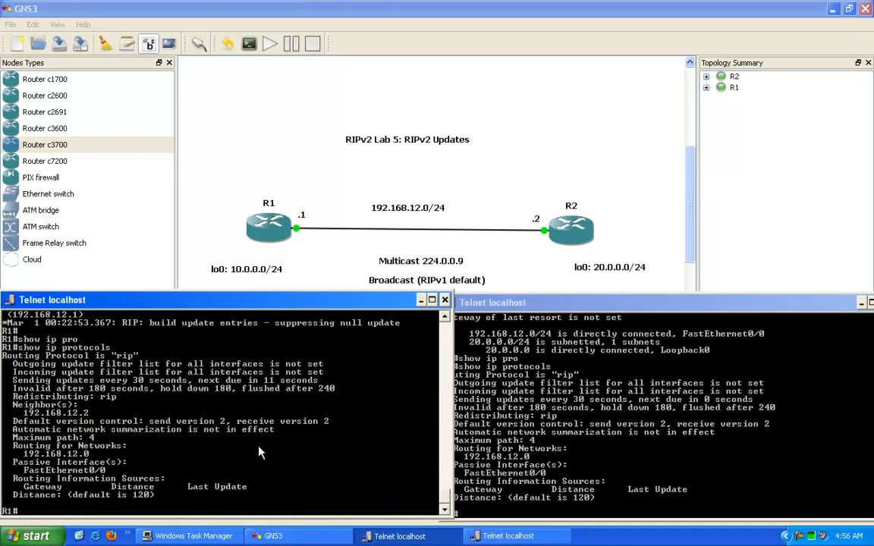
# Step: Specify 192.168.12.1 as a neighbor in R2's RIP configuration and leave configuration mode with end
pyautogui.click(513, 442)
pyautogui.write('config t')
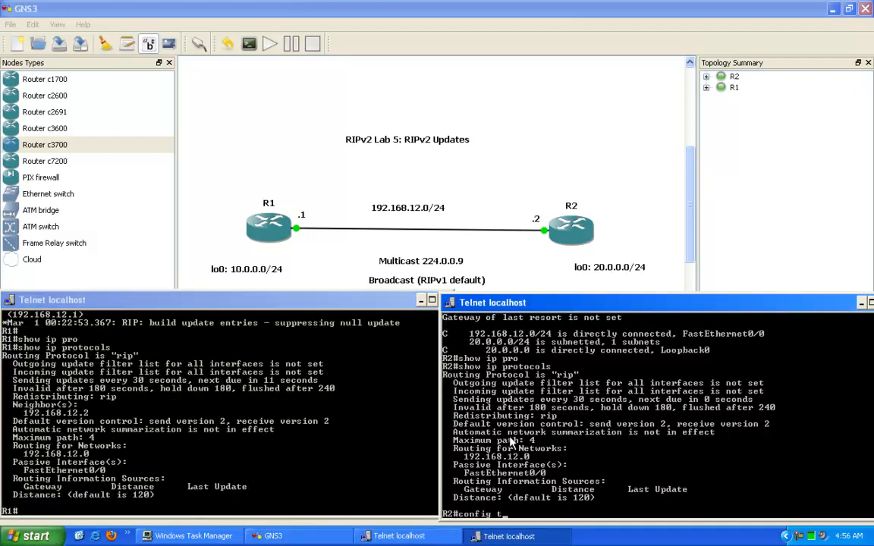
pyautogui.press('Return')
pyautogui.write('router rip')
pyautogui.press('Return')
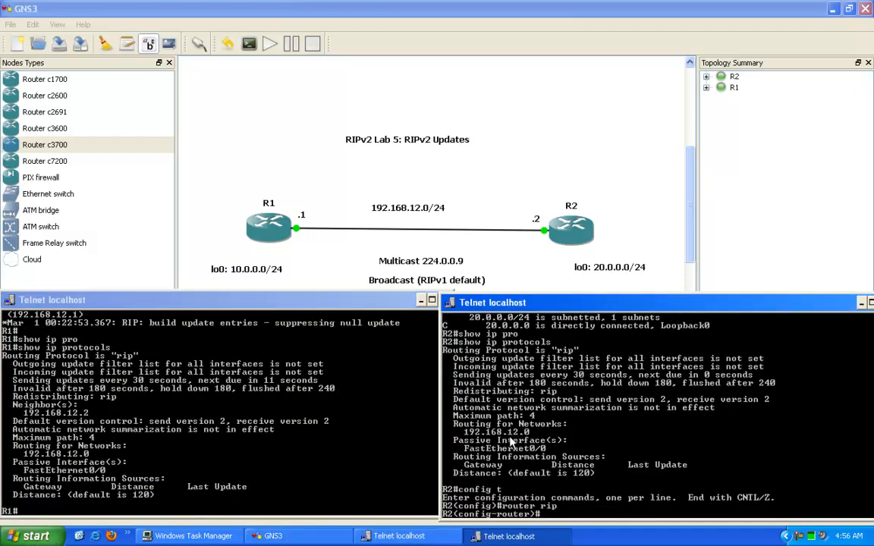
pyautogui.write('nei')
pyautogui.press('Tab')
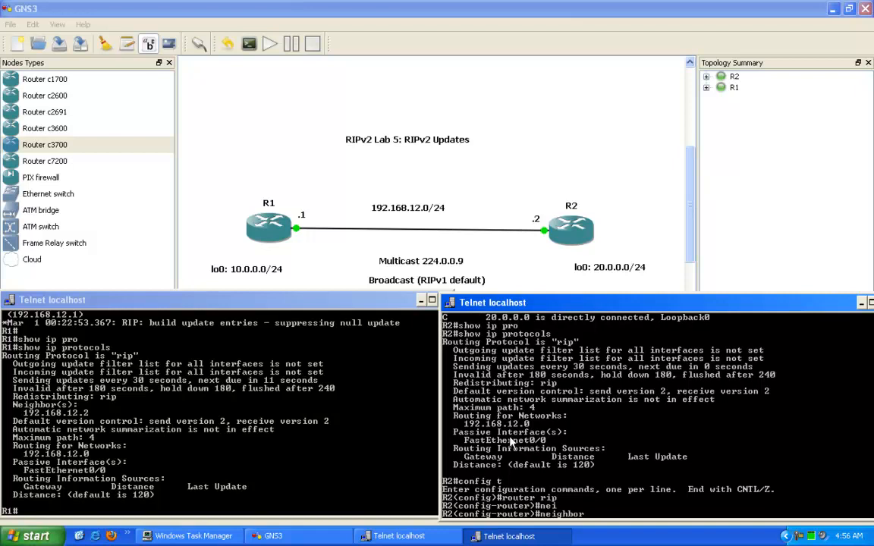
pyautogui.write('192.168.12.1')
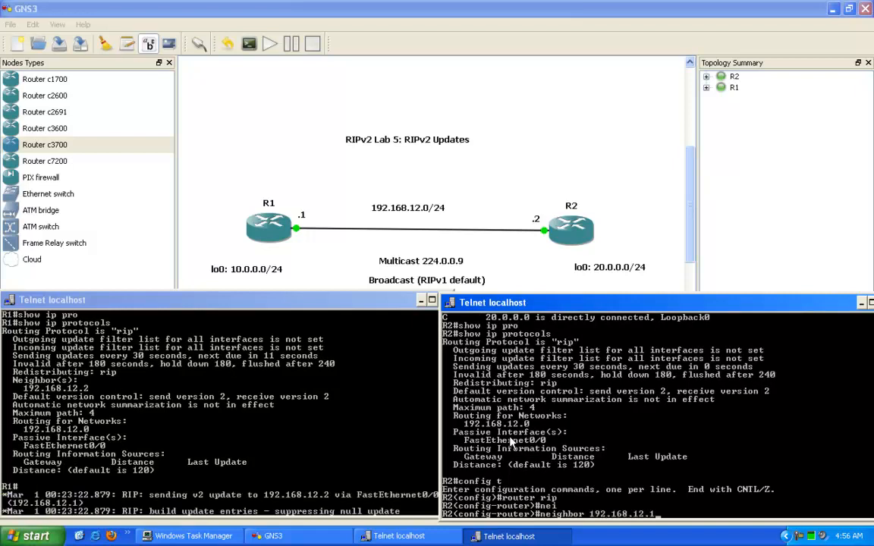
pyautogui.press('Return')
pyautogui.press('Return')
pyautogui.press('Return')
pyautogui.write('end')
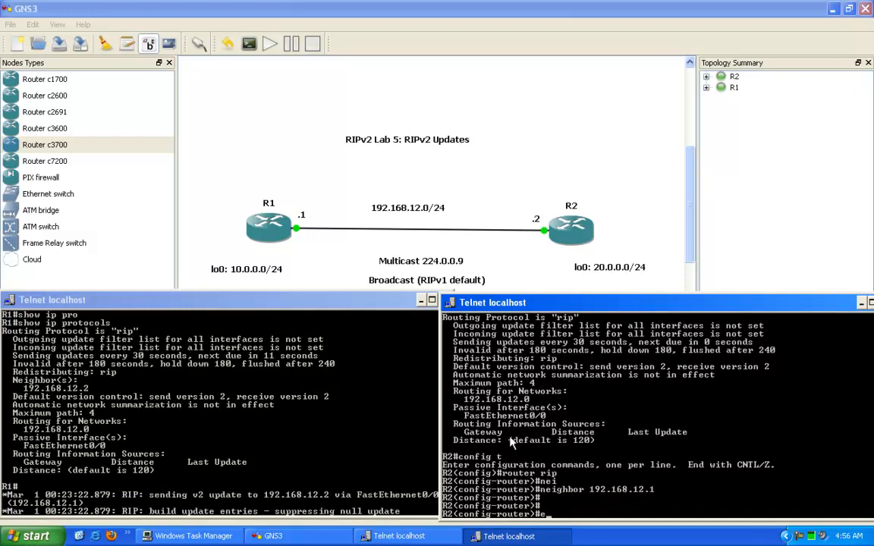
pyautogui.press('Return')
pyautogui.press('Return')
pyautogui.press('Return')
pyautogui.press('Return')
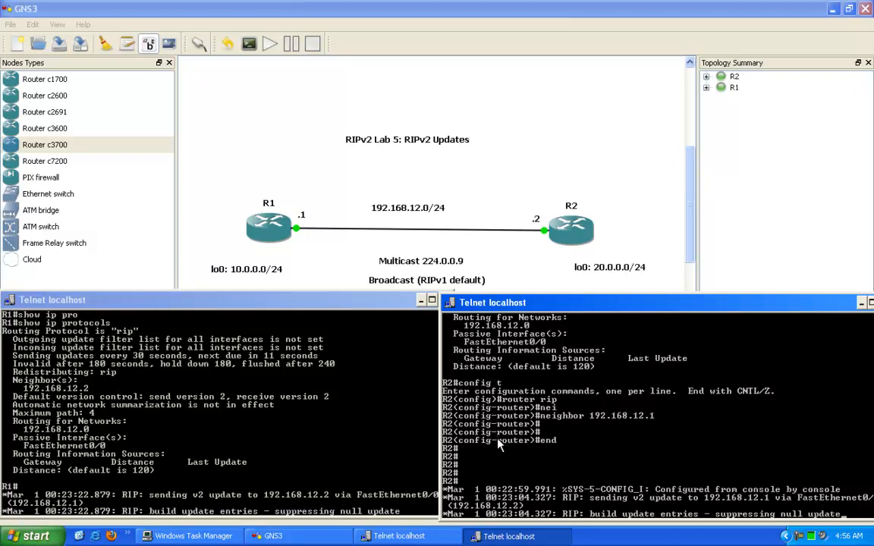
# Step: Display the IP routing protocol settings and the IP routing table on R2
pyautogui.press('Return')
pyautogui.press('Return')
pyautogui.press('Return')
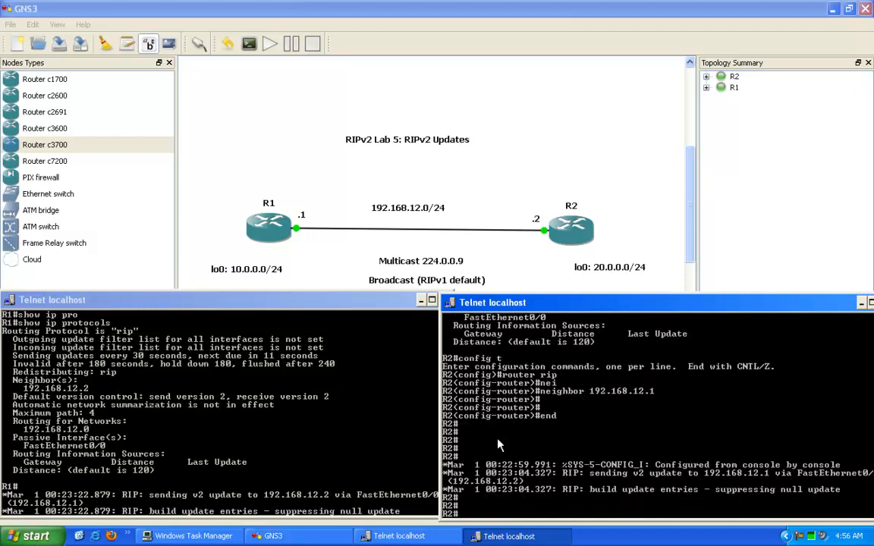
pyautogui.write('show ip pr')
pyautogui.write('o')
pyautogui.press('Tab')
pyautogui.press('Return')
pyautogui.write('show ip route')
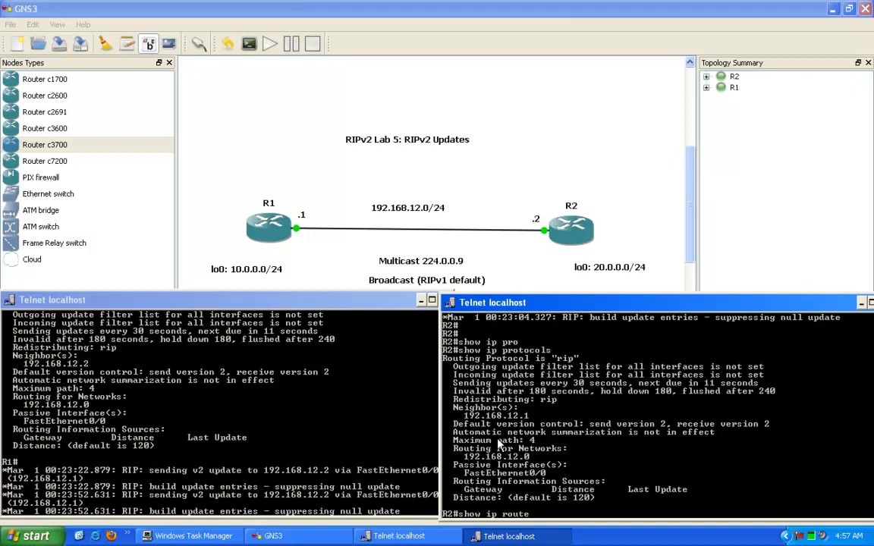
pyautogui.press('Return')
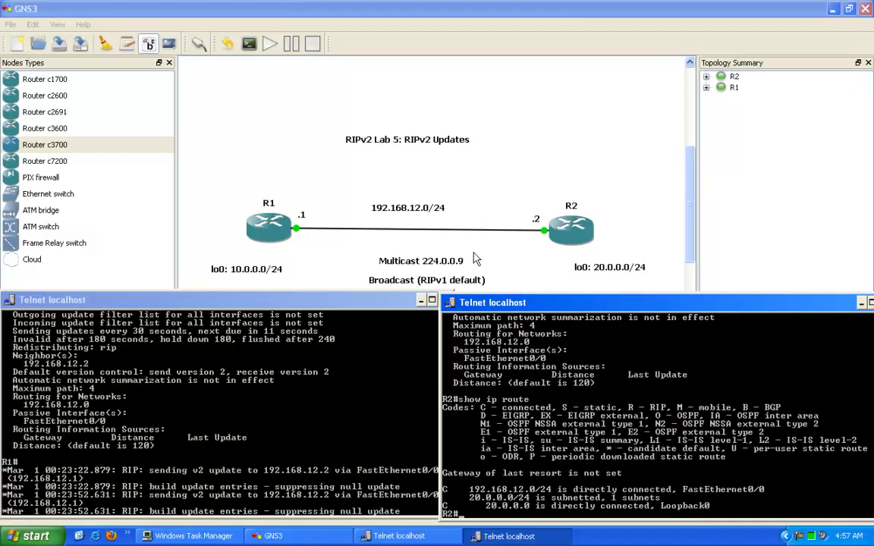
# Step: Remove the neighbor 192.168.12.1 statement from R2's RIP router configuration
pyautogui.write('config t')
pyautogui.press('Return')
pyautogui.write('router rip')
pyautogui.press('Return')
pyautogui.press('Up')
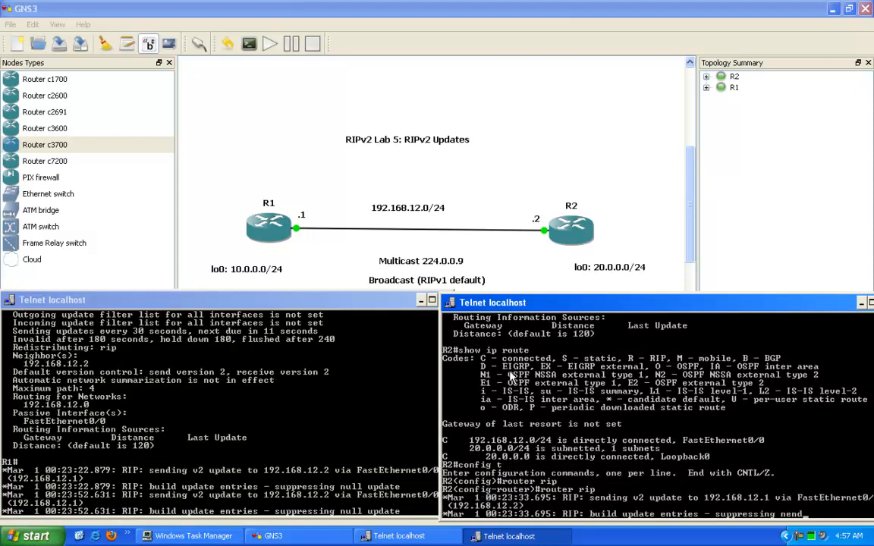
pyautogui.write('neighbor 192.168.12.1')
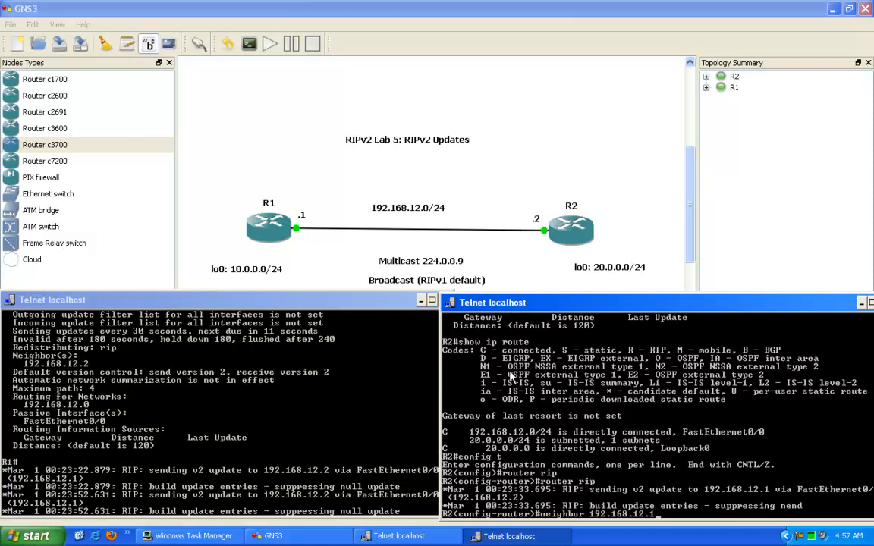
pyautogui.hotkey('ctrl', 'a')
pyautogui.write('no')
pyautogui.press('Return')
pyautogui.press('Return')
pyautogui.press('Return')
pyautogui.write('e')
pyautogui.press('BackSpace')
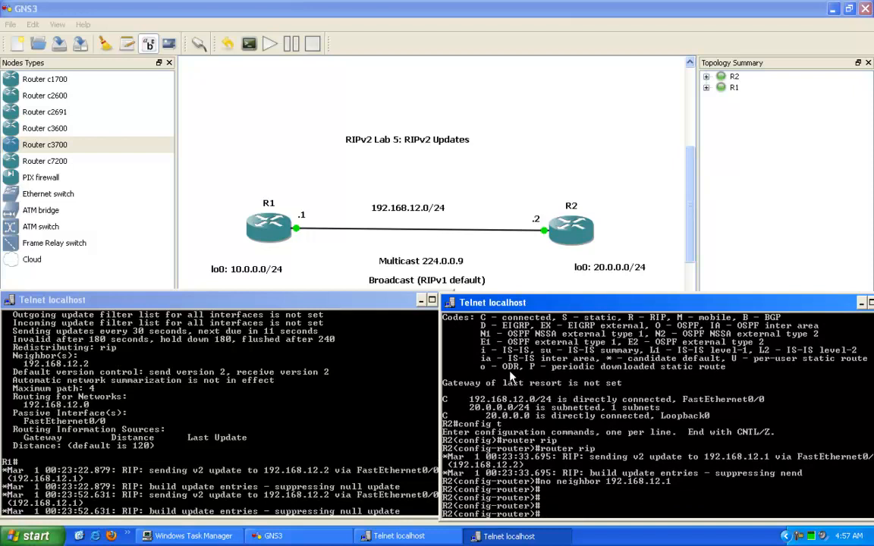
# Step: Enter global configuration mode in R1's console
pyautogui.click(168, 379)
pyautogui.press('Return')
pyautogui.press('Return')
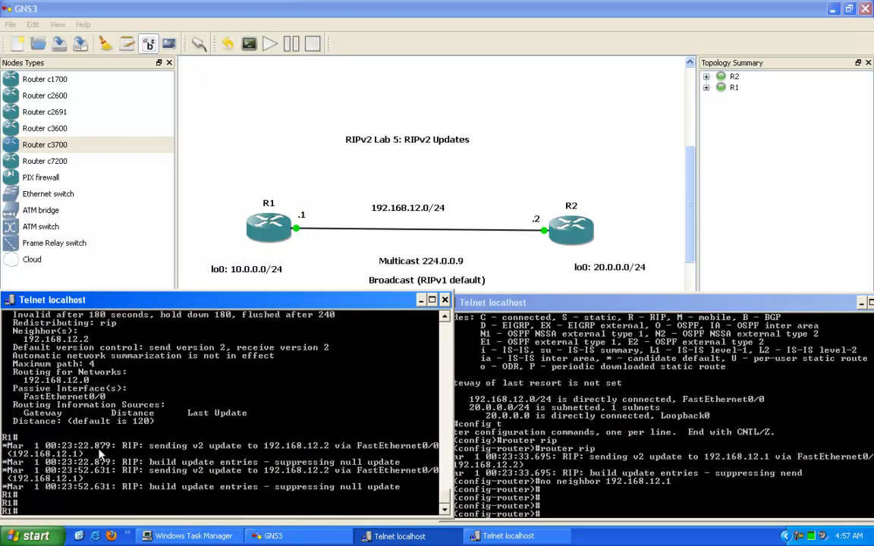
pyautogui.write('config t')
pyautogui.press('Return')
pyautogui.press('Return')
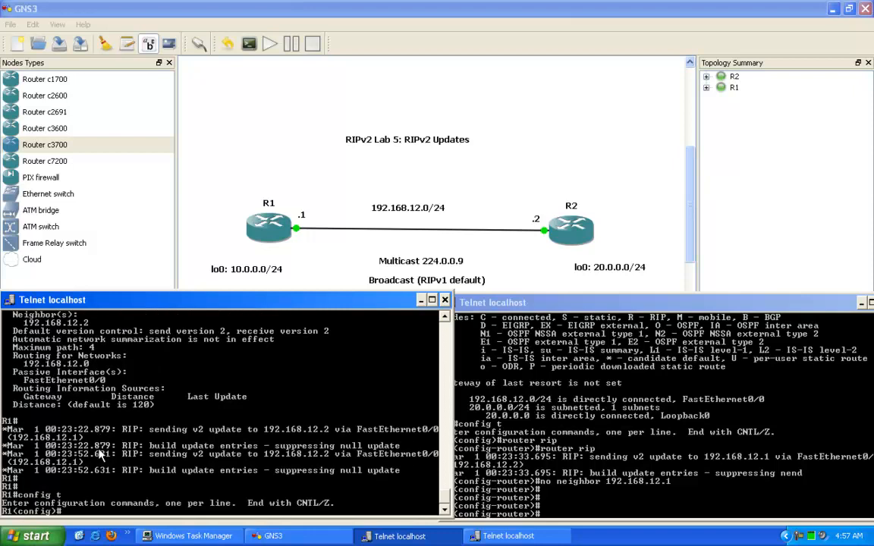
pyautogui.press('Return')
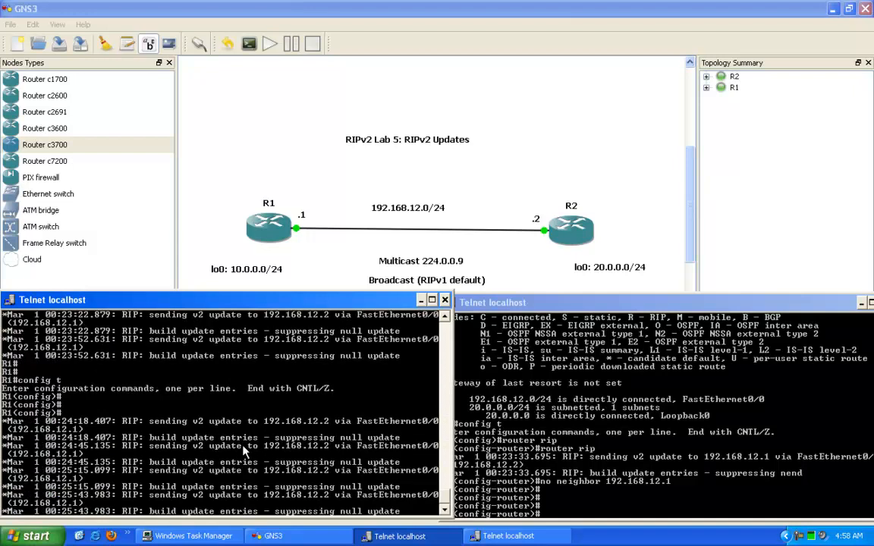
pyautogui.press('Return')
pyautogui.press('Return')
# Step: Try to add network 10.0.0.0 from R1's global configuration mode
pyautogui.write('network')
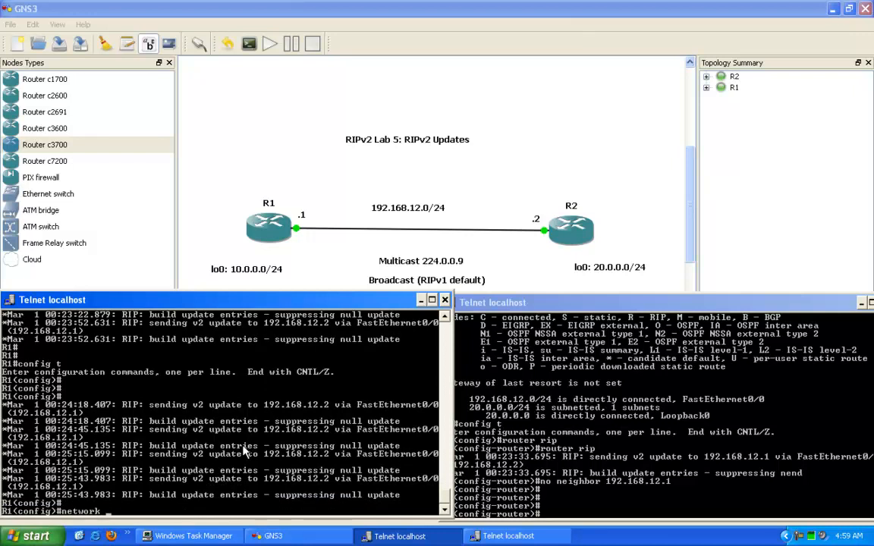
pyautogui.write(' 10.0.0.0')
pyautogui.press('Return')
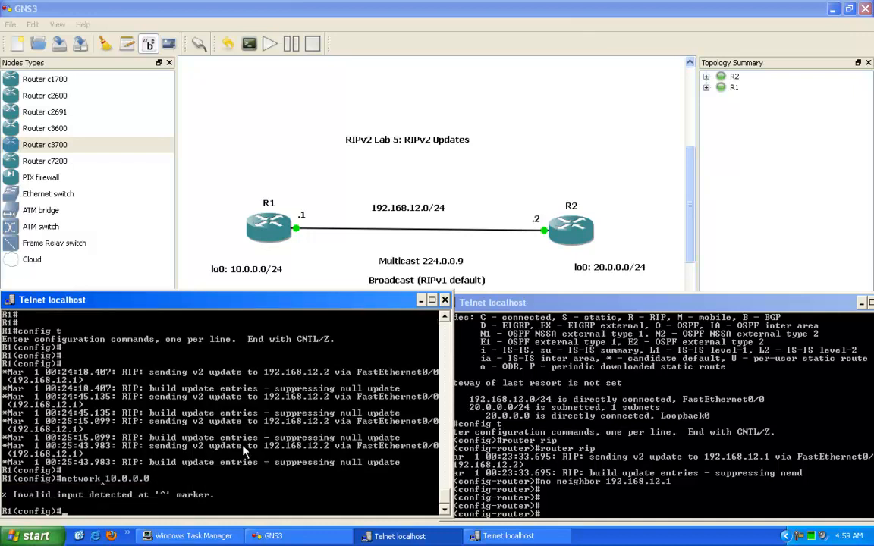
# Step: Add network 10.0.0.0 to R1's RIP router configuration and return to privileged mode
pyautogui.write('router rip')
pyautogui.press('Return')
pyautogui.write('network 10.0.0.0')
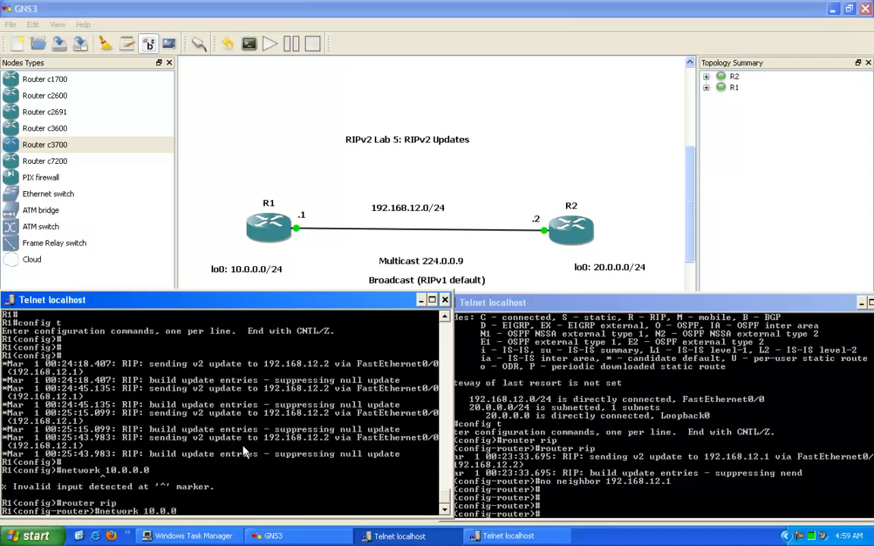
pyautogui.press('Return')
pyautogui.press('Return')
pyautogui.press('Return')
pyautogui.write('end')
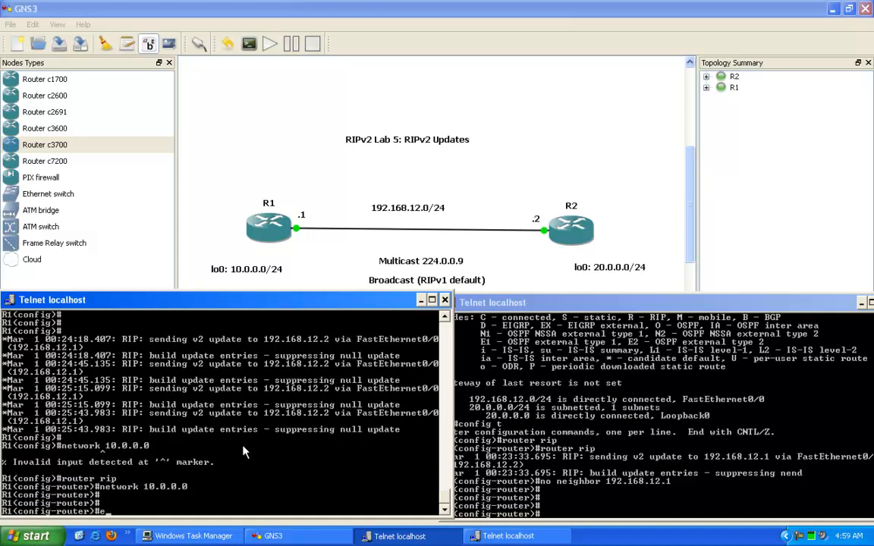
pyautogui.press('Return')
pyautogui.press('Return')
pyautogui.press('Return')
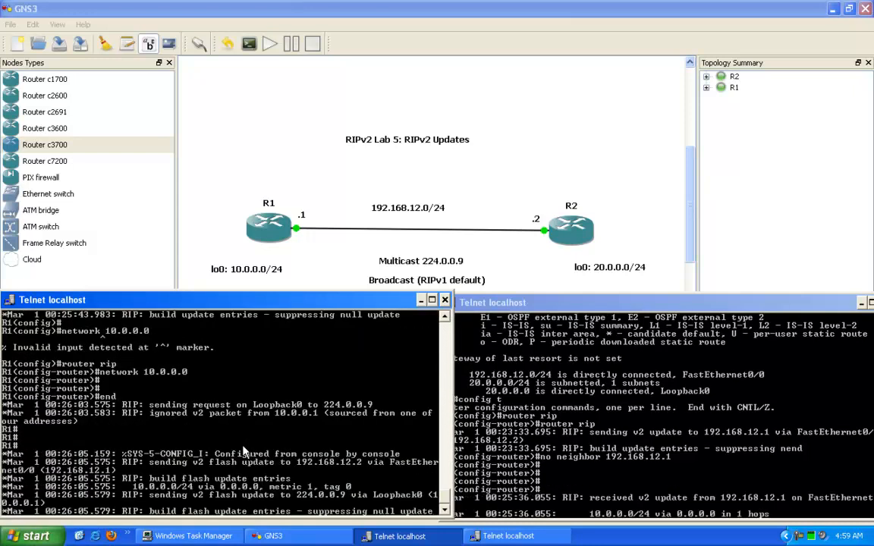
pyautogui.press('Return')
pyautogui.press('Return')
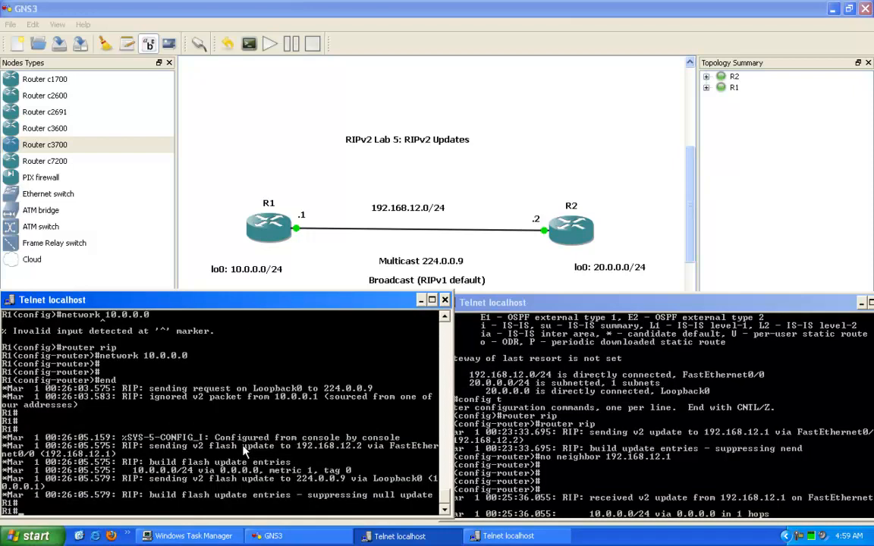
pyautogui.press('Return')
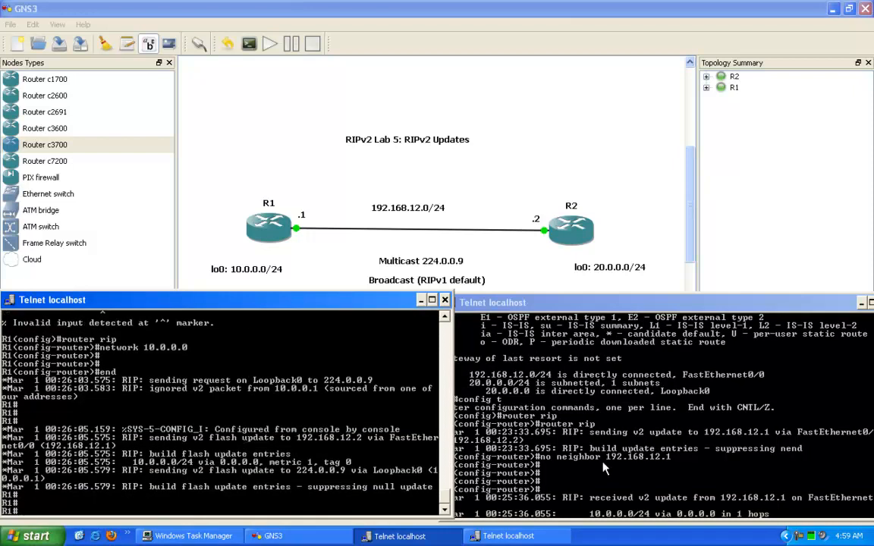
# Step: Exit RIP configuration on R2 and return to the privileged prompt
pyautogui.click(616, 471)
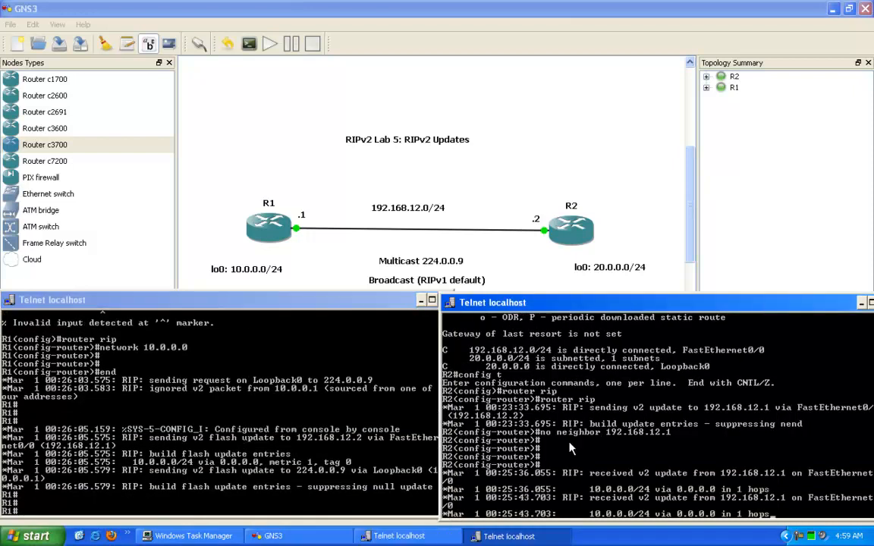
pyautogui.rightClick(579, 423)
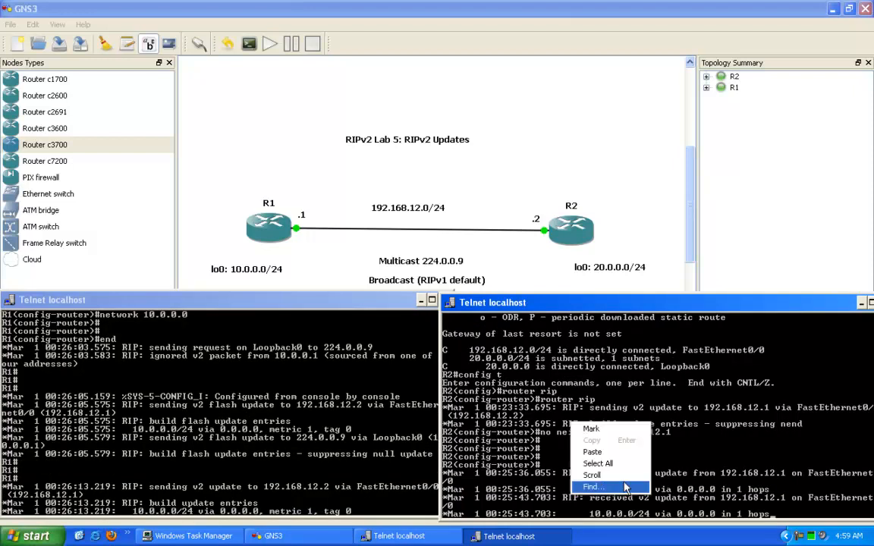
pyautogui.click(591, 429)
pyautogui.moveTo(516, 440); pyautogui.dragTo(620, 457)
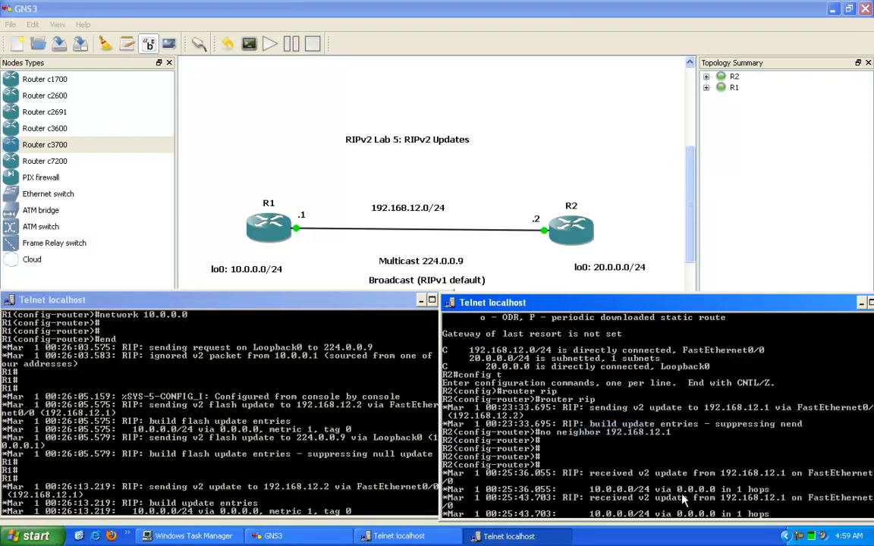
pyautogui.press('Return')
pyautogui.write('end')
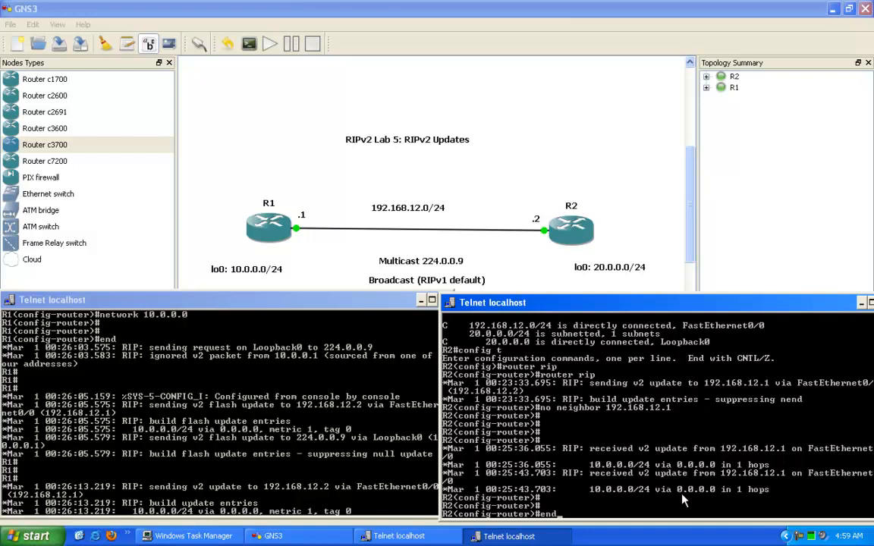
pyautogui.press('Return')
pyautogui.press('Return')
pyautogui.press('Return')
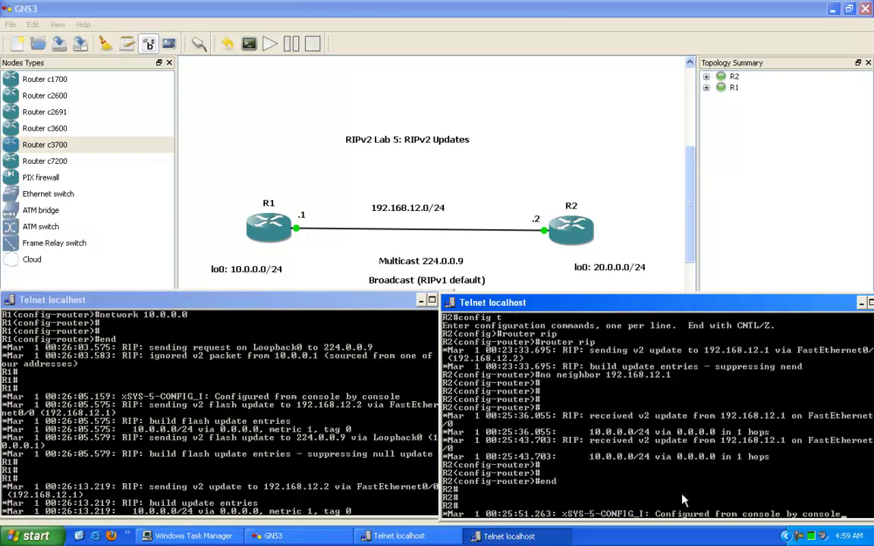
pyautogui.press('Return')
pyautogui.press('Return')
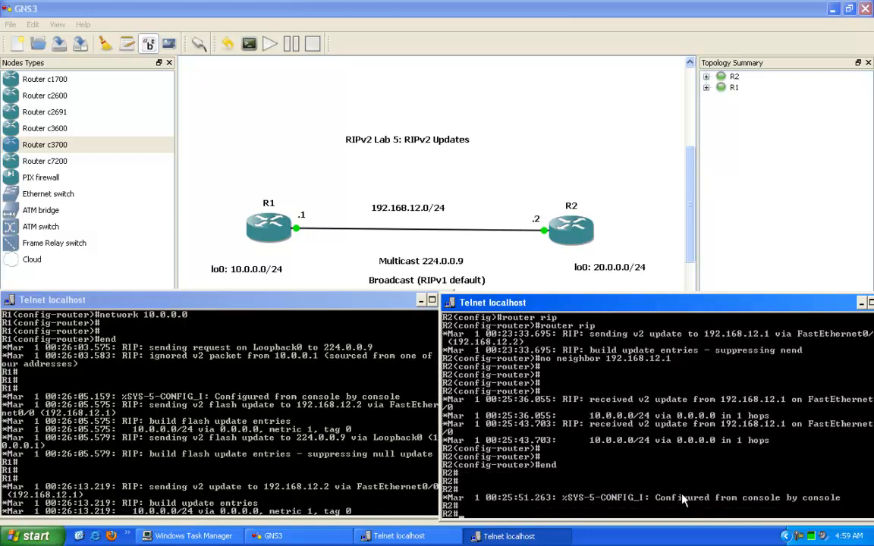
# Step: Display R2's IP routing table and ping R1's loopback address 10.0.0.1
pyautogui.write('show ip route')
pyautogui.press('Return')
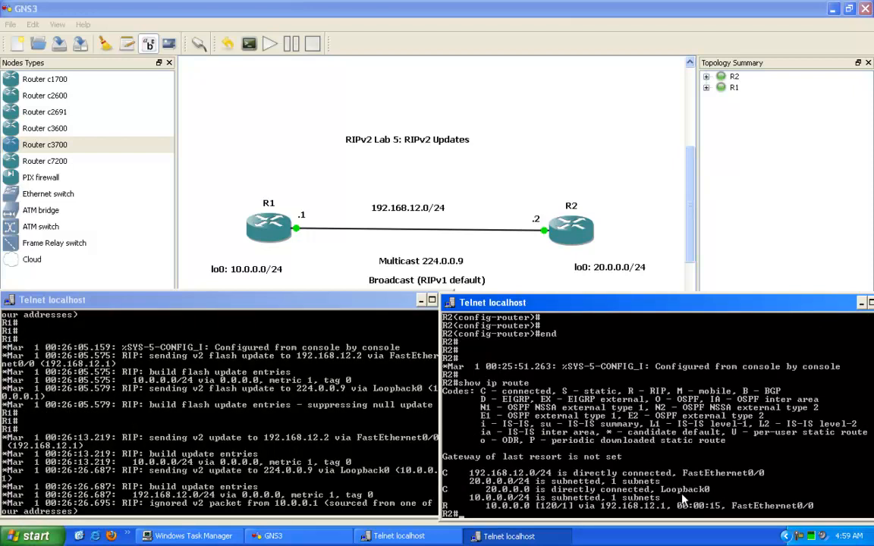
pyautogui.write('ping 10.0.0.1')
pyautogui.press('Return')
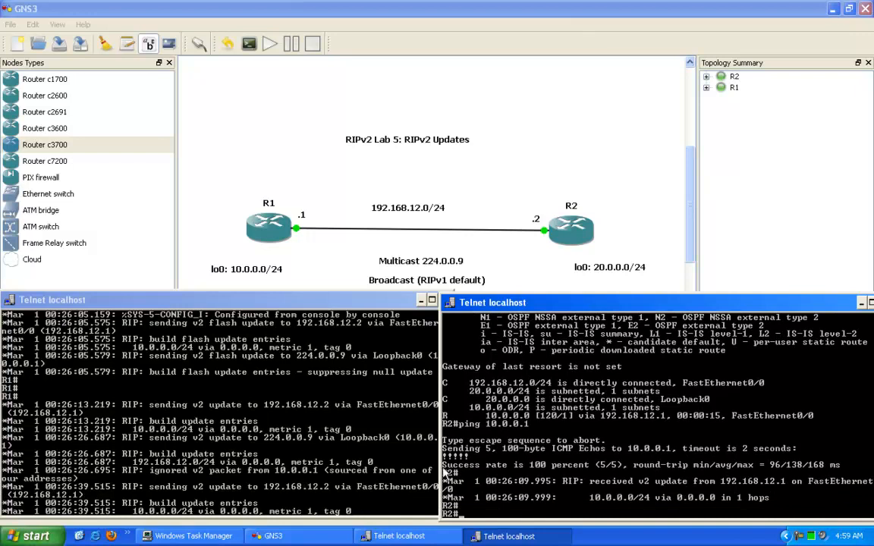
# Step: Highlight the source address 192.168.12.1 in R2's received RIP update, and examine R1's log of sent updates
pyautogui.rightClick(725, 484)
pyautogui.click(744, 413)
pyautogui.click(724, 482)
pyautogui.moveTo(720, 481); pyautogui.dragTo(786, 482)
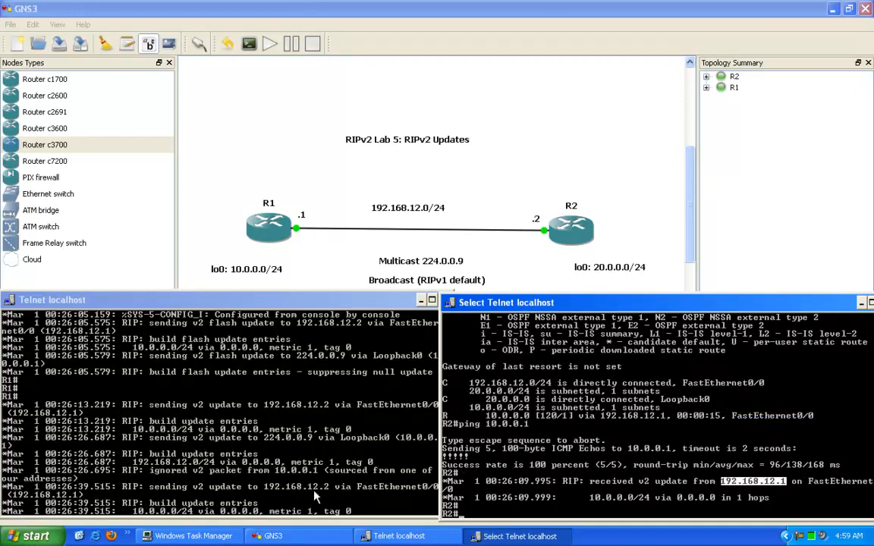
pyautogui.click(267, 493)
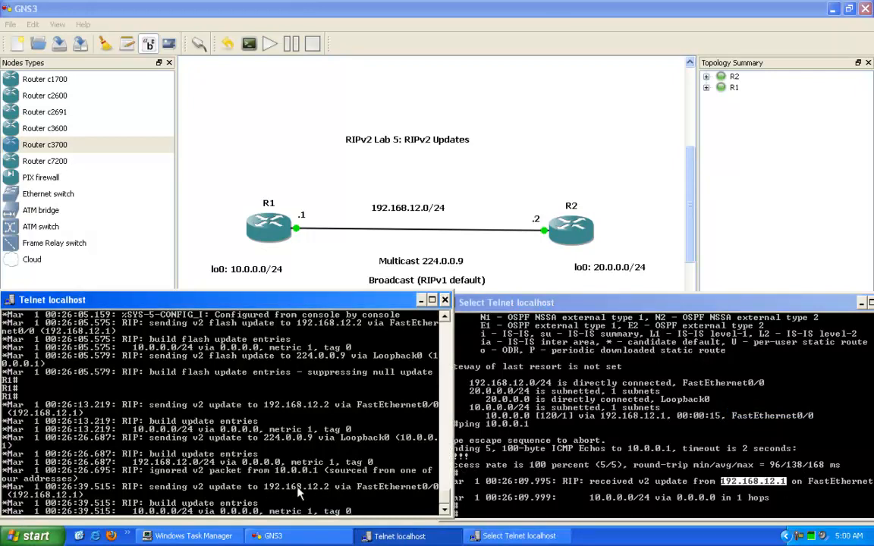
pyautogui.rightClick(316, 464)
pyautogui.click(399, 377)
pyautogui.click(563, 305)
pyautogui.moveTo(366, 302)
pyautogui.mouseDown()
pyautogui.moveTo(371, 334)
pyautogui.moveTo(320, 268)
pyautogui.moveTo(360, 313)
pyautogui.moveTo(366, 307)
pyautogui.mouseUp()
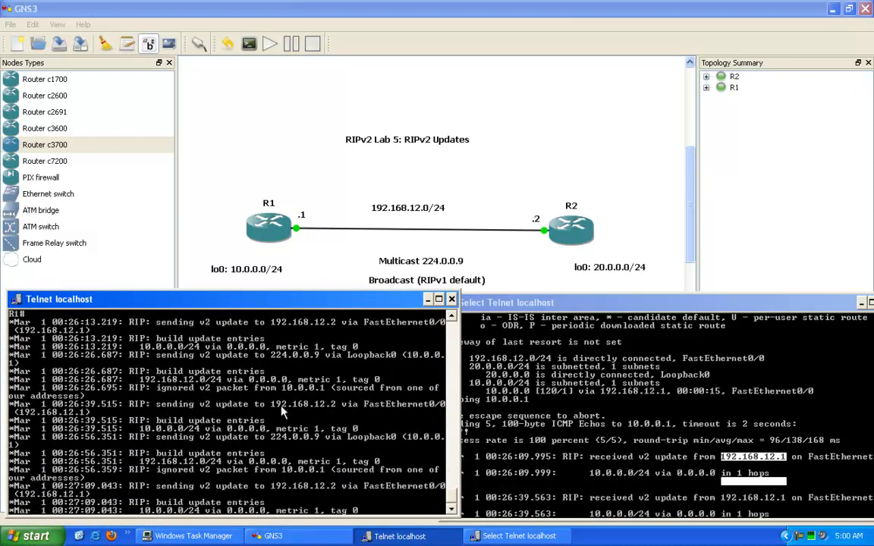
# Step: Clear the text selection in R2's console and display its running configuration beginning at the RIP section
pyautogui.click(548, 418)
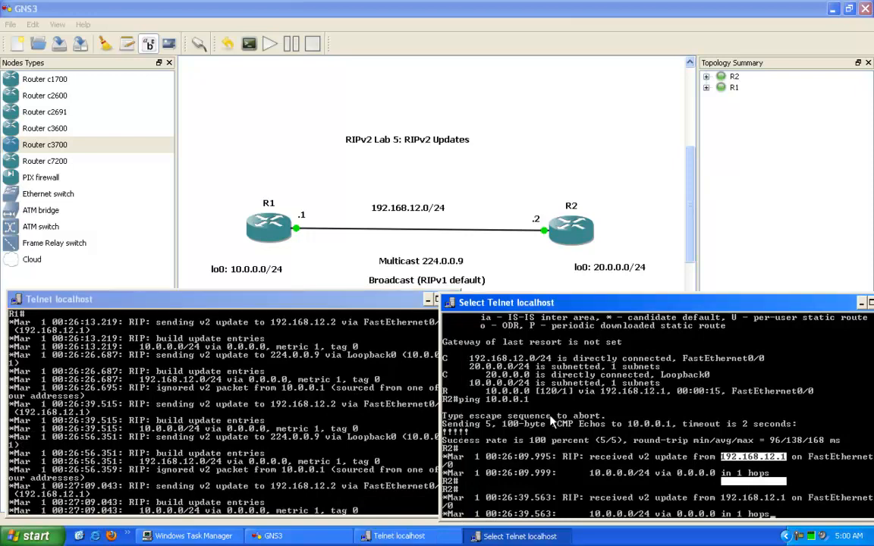
pyautogui.press('Return')
pyautogui.press('Return')
pyautogui.press('Return')
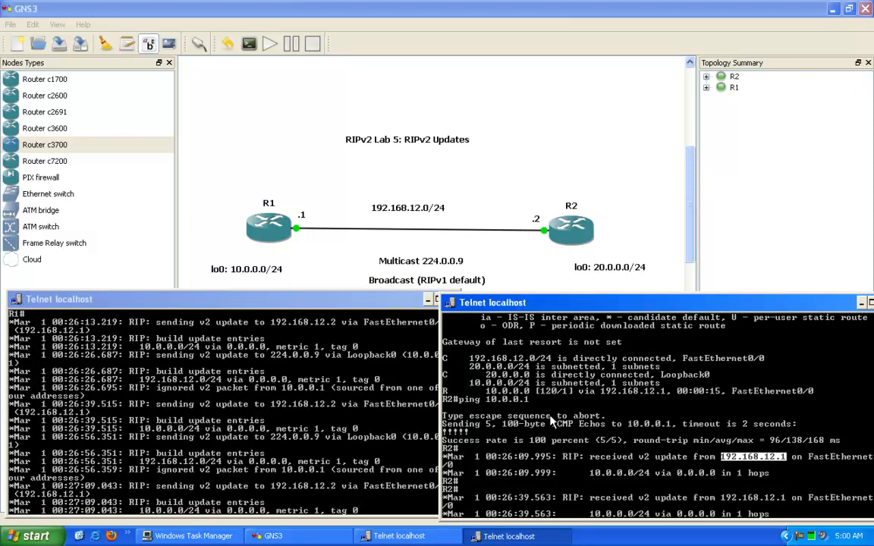
pyautogui.write('show run | b rip')
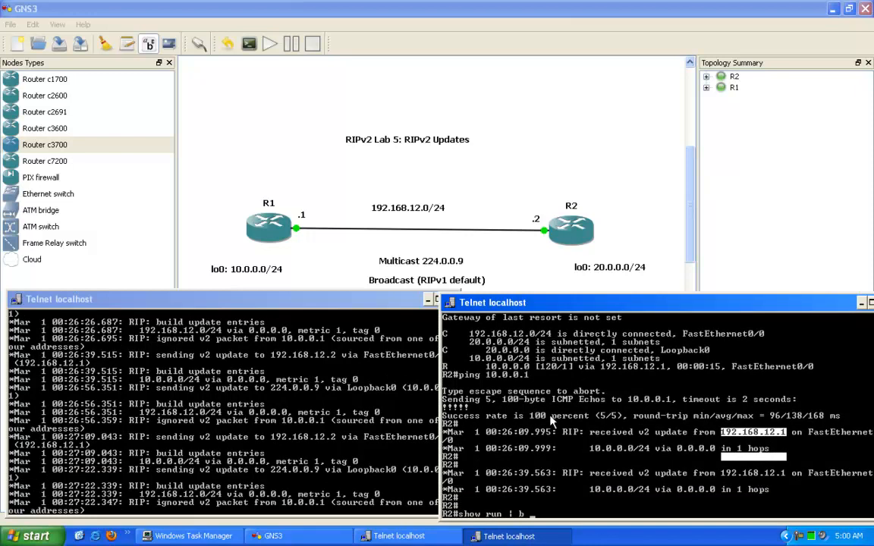
# Step: Display R1's running configuration beginning at the RIP section and compare its RIP statements with R2's
pyautogui.click(180, 431)
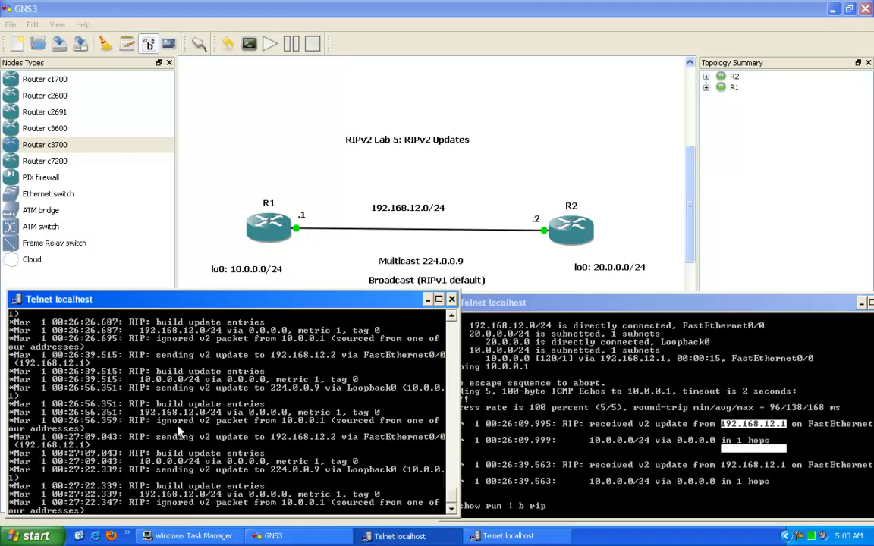
pyautogui.press('Return')
pyautogui.press('Return')
pyautogui.press('Return')
pyautogui.write('show r')
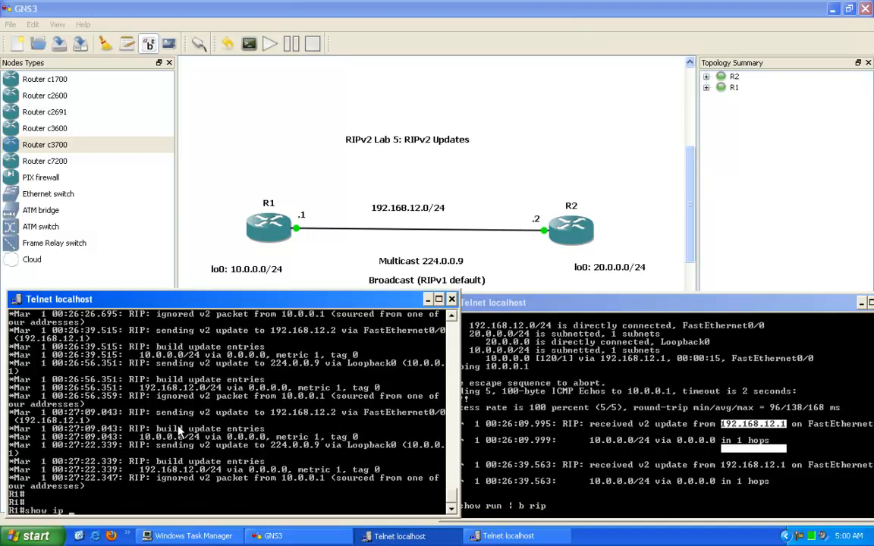
pyautogui.write('un | b rip')
pyautogui.press('Return')
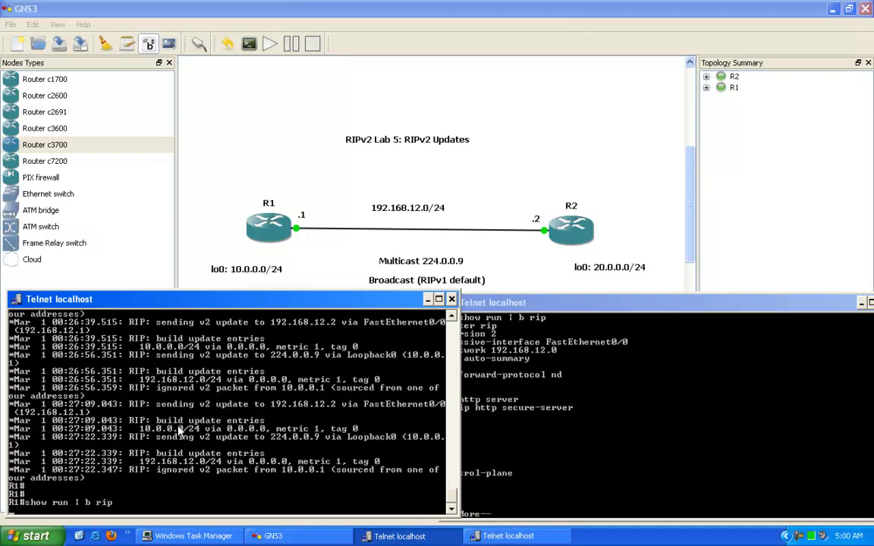
pyautogui.click(533, 362)
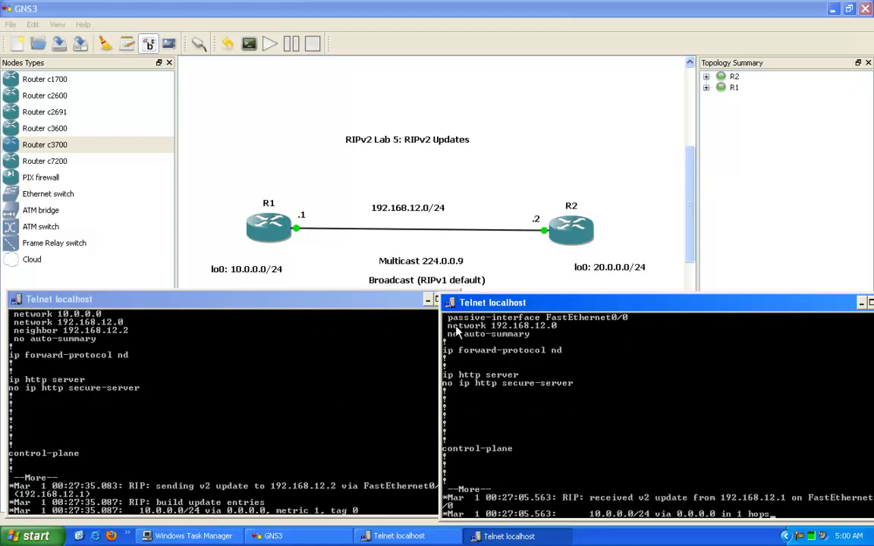
pyautogui.scroll(1, 478, 334)
pyautogui.scroll(-1, 419, 345)
pyautogui.click(90, 305)
pyautogui.scroll(1, 109, 347)
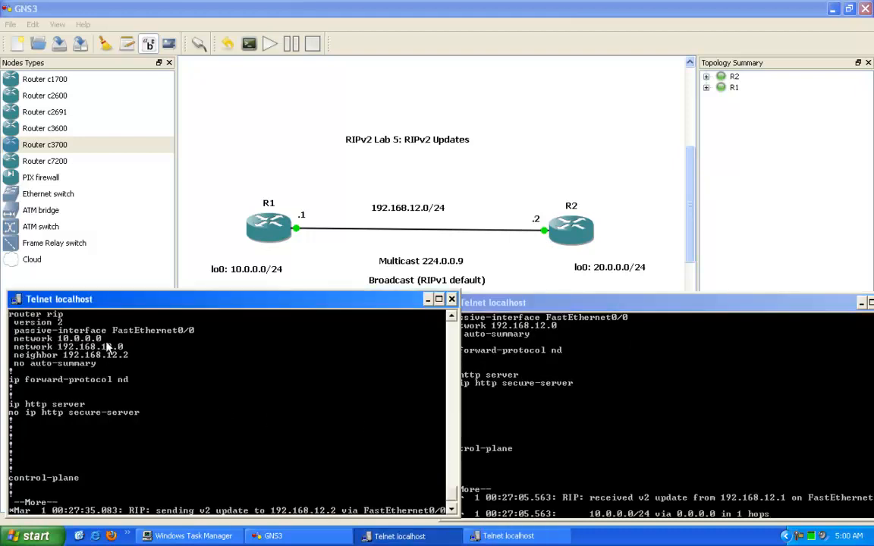
# Step: Review the RIP statements in R1's running configuration and leave the listing
pyautogui.rightClick(36, 321)
pyautogui.click(55, 328)
pyautogui.moveTo(17, 355); pyautogui.dragTo(63, 357)
pyautogui.scroll(6, 104, 367)
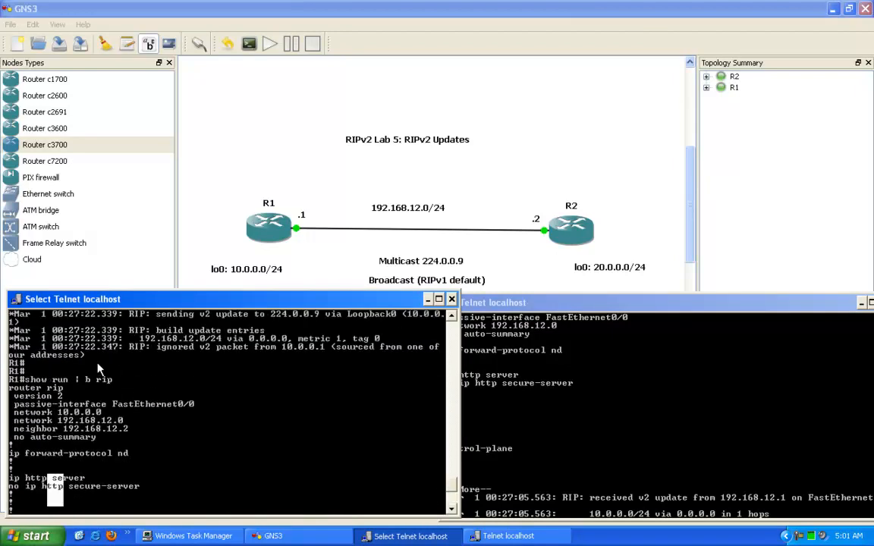
pyautogui.scroll(-1, 95, 431)
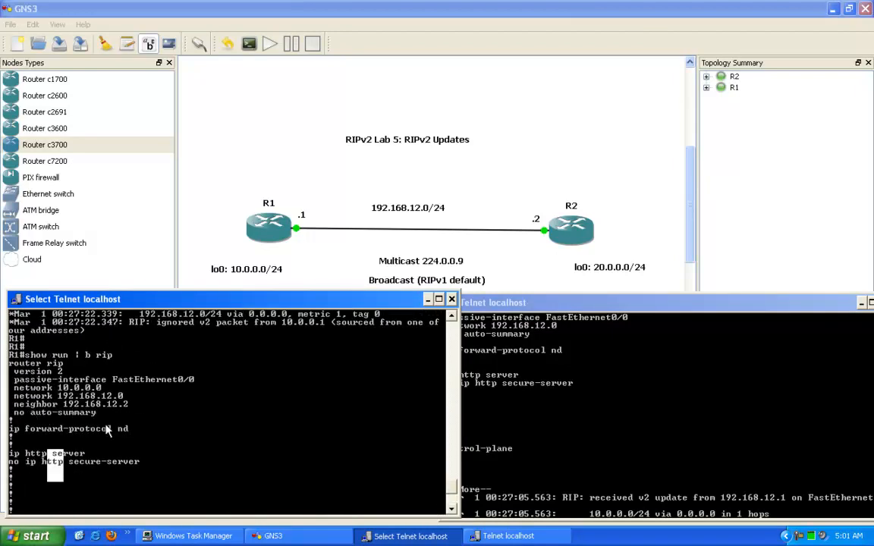
pyautogui.press('q')
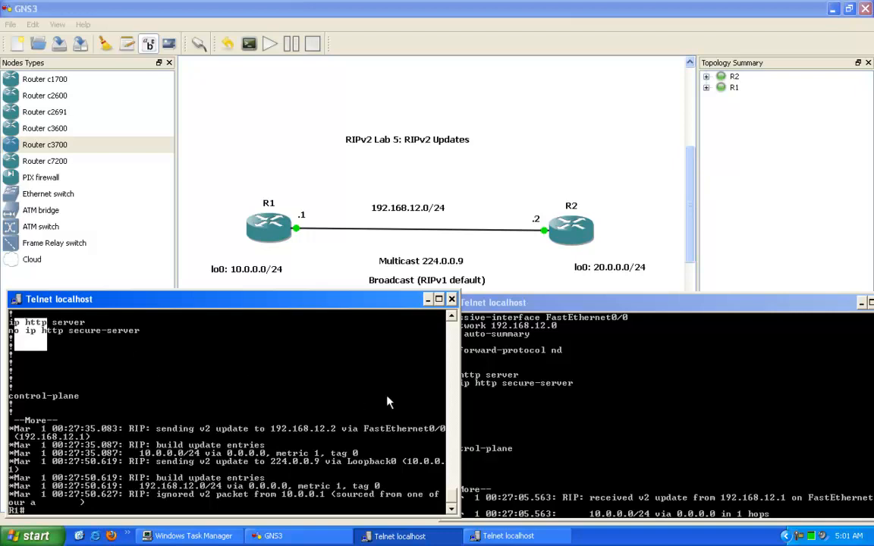
# Step: Leave R2's running configuration listing and enter global configuration mode with config t
pyautogui.click(581, 417)
pyautogui.press('q')
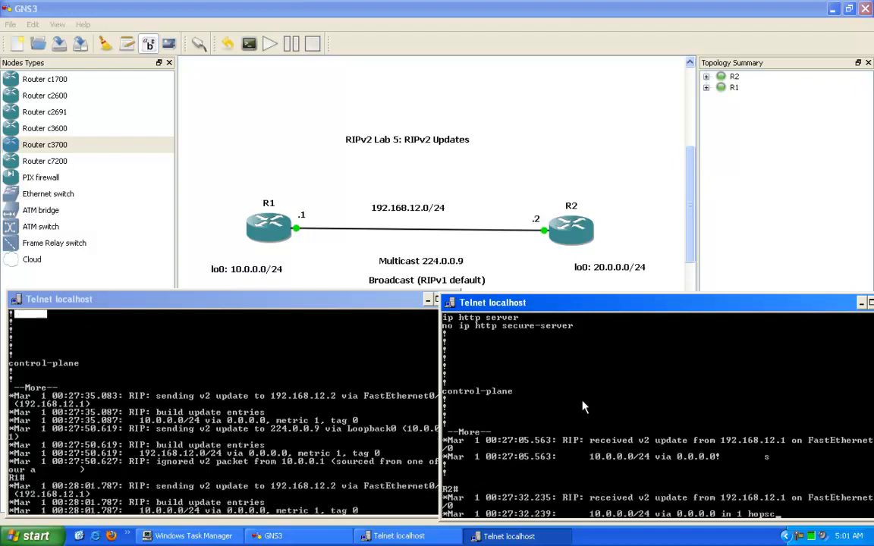
pyautogui.write('c')
pyautogui.press('Return')
pyautogui.write('config t')
pyautogui.press('Return')
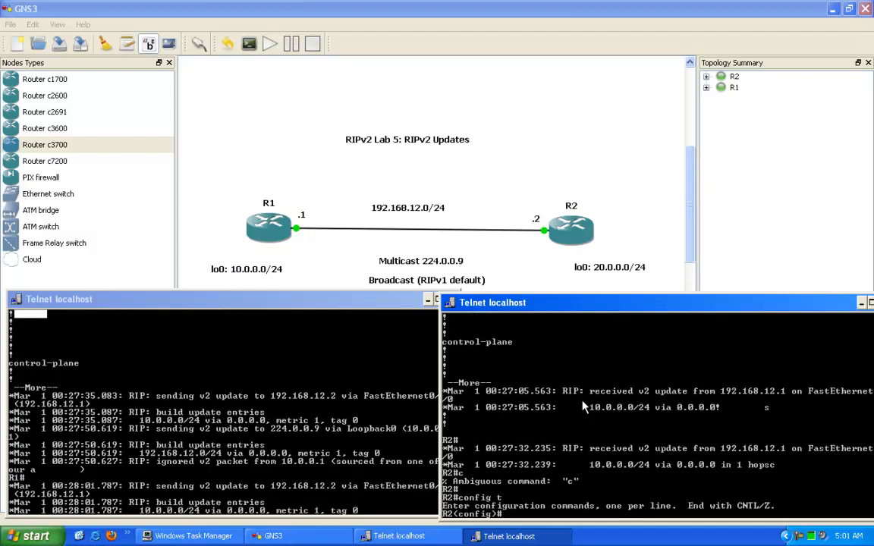
# Step: Advertise network 20.0.0.0 in R2's RIP routing process
pyautogui.write('router rip')
pyautogui.press('Return')
pyautogui.write('network 20.0.0.0')
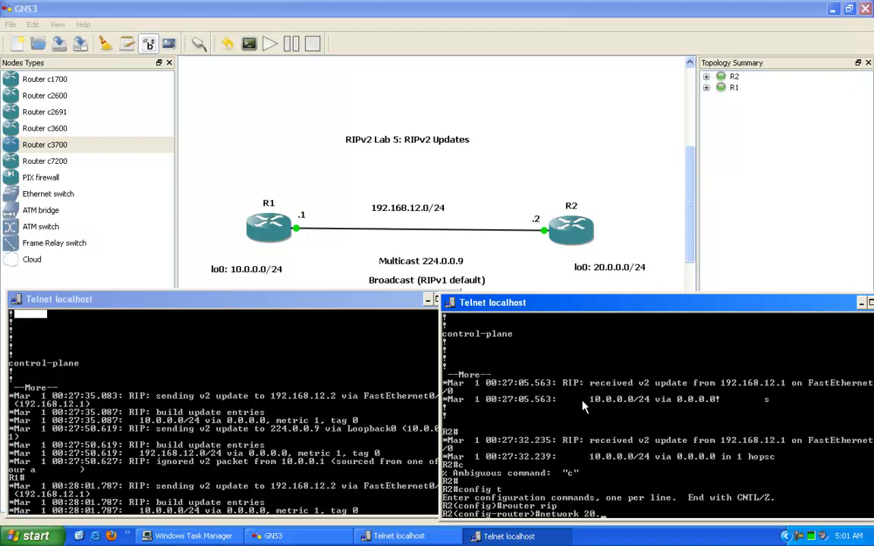
pyautogui.press('Return')
pyautogui.press('Return')
pyautogui.press('Return')
pyautogui.press('Return')
pyautogui.press('Return')
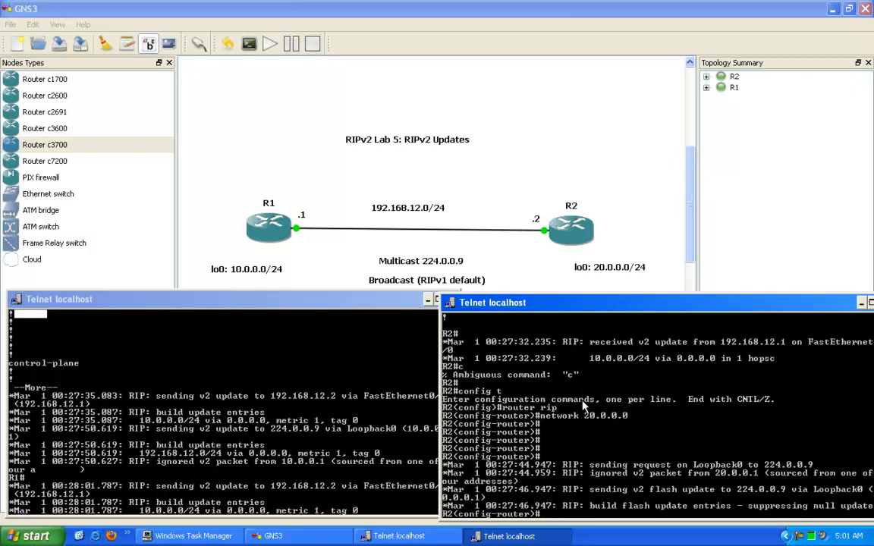
# Step: Check R1's console for RIP updates and highlight the address 20.0.0.0 in R2's network statement
pyautogui.click(254, 444)
pyautogui.press('Return')
pyautogui.press('Return')
pyautogui.press('Return')
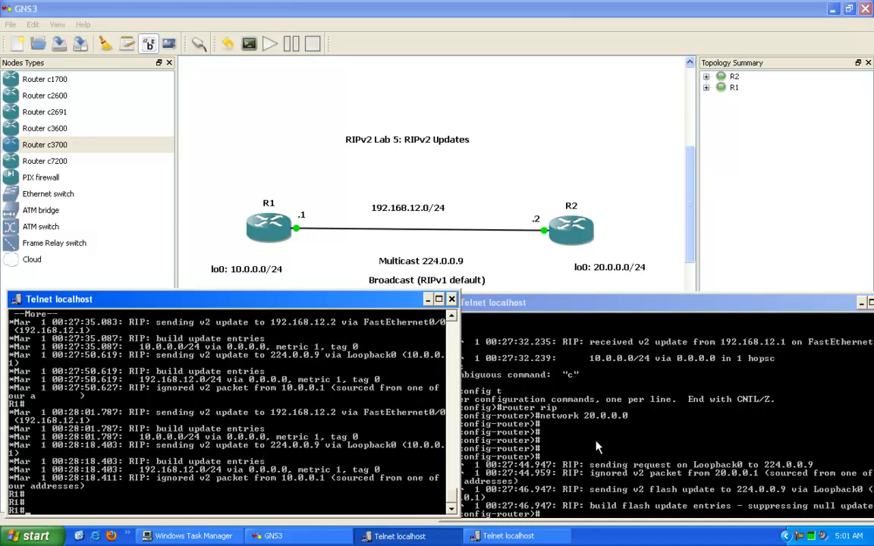
pyautogui.click(546, 424)
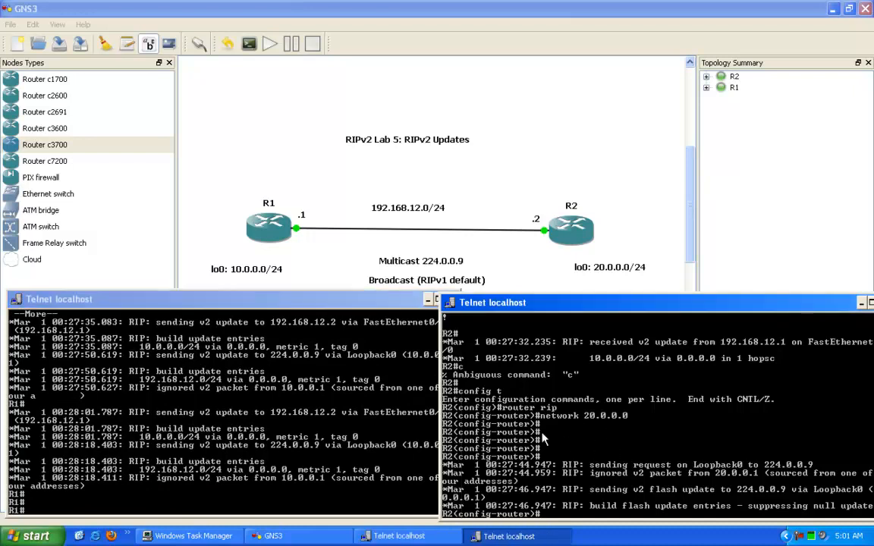
pyautogui.rightClick(588, 418)
pyautogui.click(605, 425)
pyautogui.moveTo(580, 416); pyautogui.dragTo(628, 416)
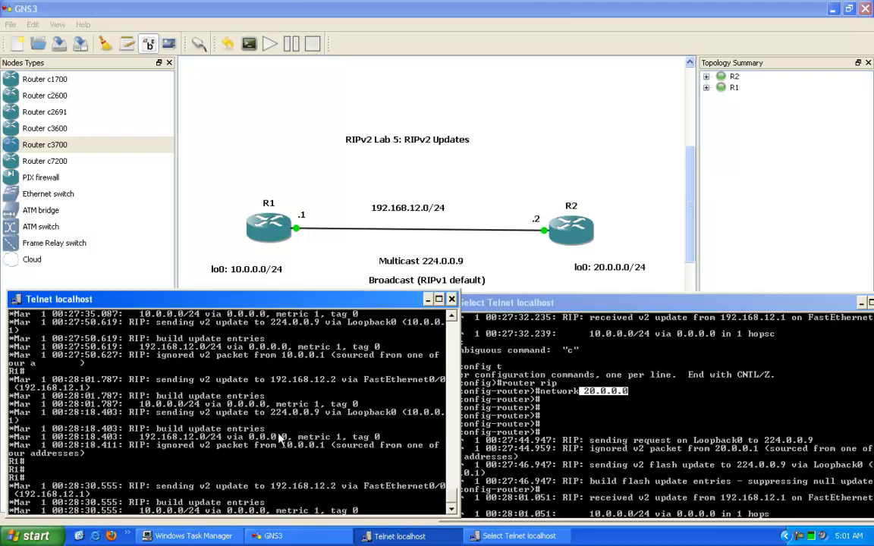
# Step: Highlight the RIP request sent on Loopback0 to 224.0.0.9 in R2's log, and return to the R2 prompt
pyautogui.moveTo(599, 441); pyautogui.dragTo(814, 442)
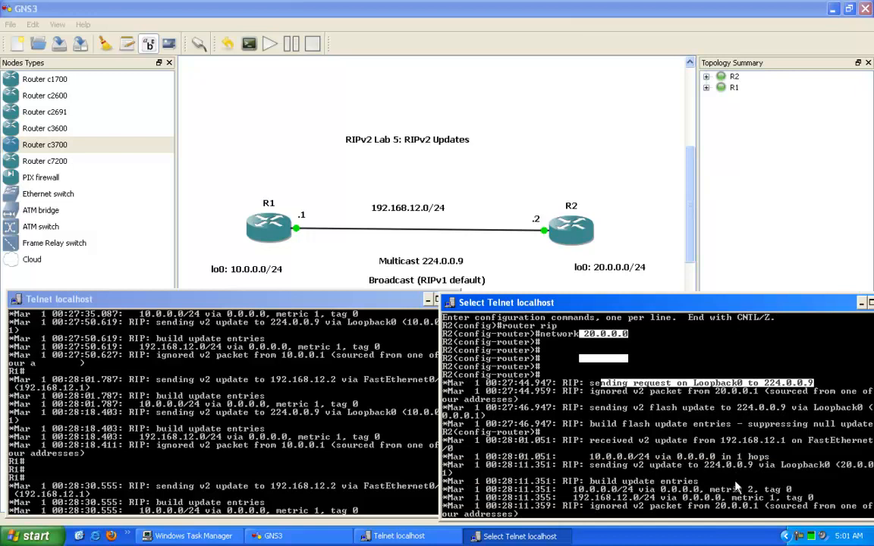
pyautogui.press('Return')
pyautogui.press('Return')
pyautogui.press('Return')
pyautogui.press('Return')
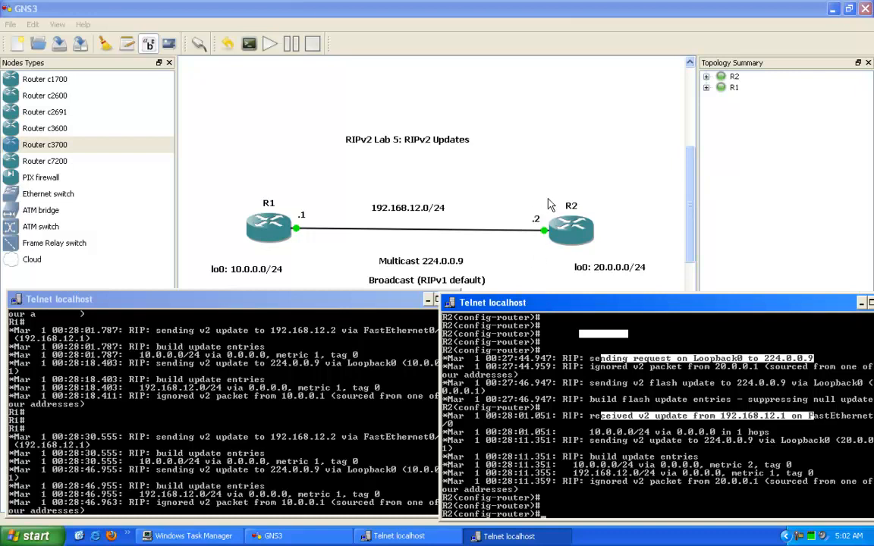
# Step: Display R1's IP routing table with show ip route to check for R2's loopback network
pyautogui.click(268, 425)
pyautogui.press('Return')
pyautogui.press('Return')
pyautogui.press('Return')
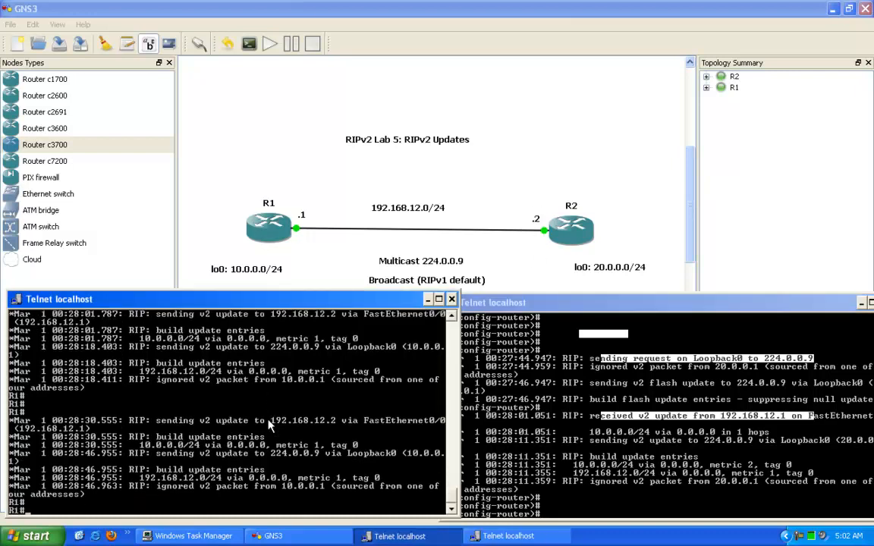
pyautogui.write('show ip route')
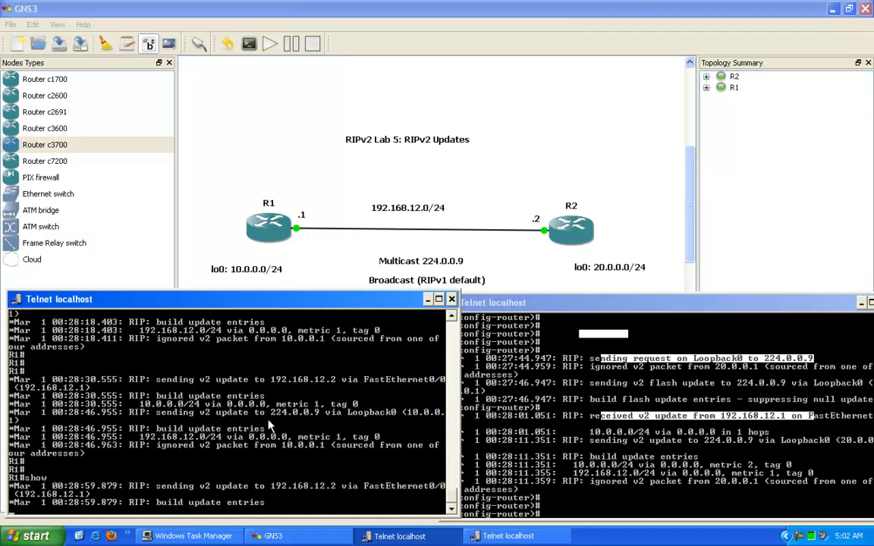
pyautogui.press('Return')
pyautogui.press('Return')
pyautogui.press('Return')
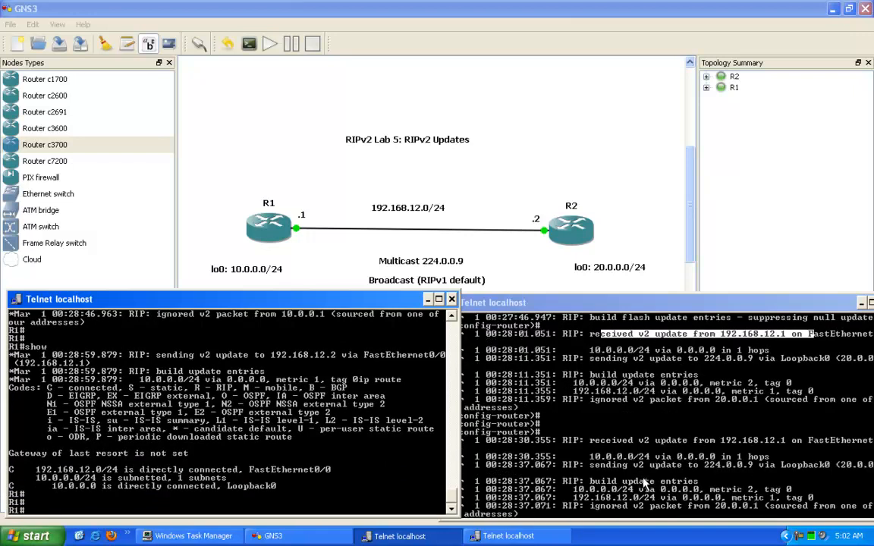
# Step: Enter the statement neighbor 192.168.12.1 at R2's RIP configuration prompt without submitting it
pyautogui.click(554, 414)
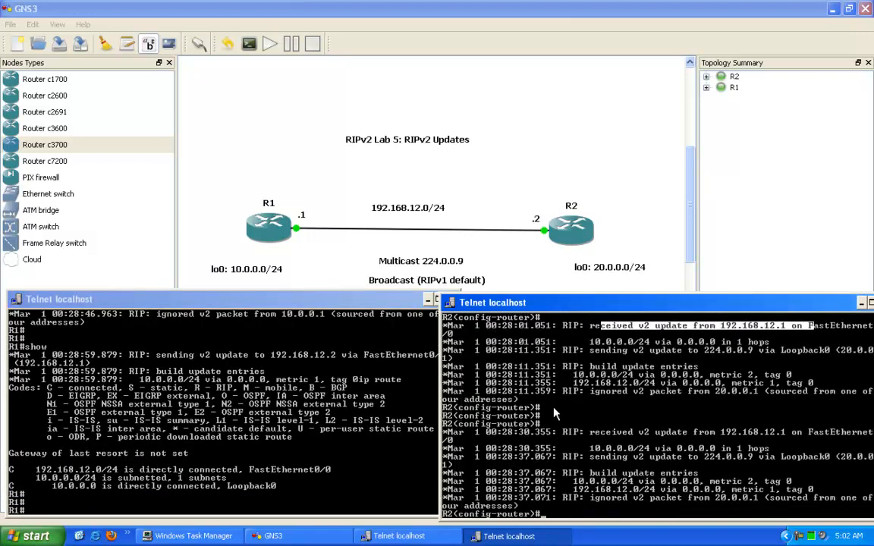
pyautogui.press('Return')
pyautogui.press('Return')
pyautogui.press('Return')
pyautogui.press('Return')
pyautogui.press('Return')
pyautogui.press('Return')
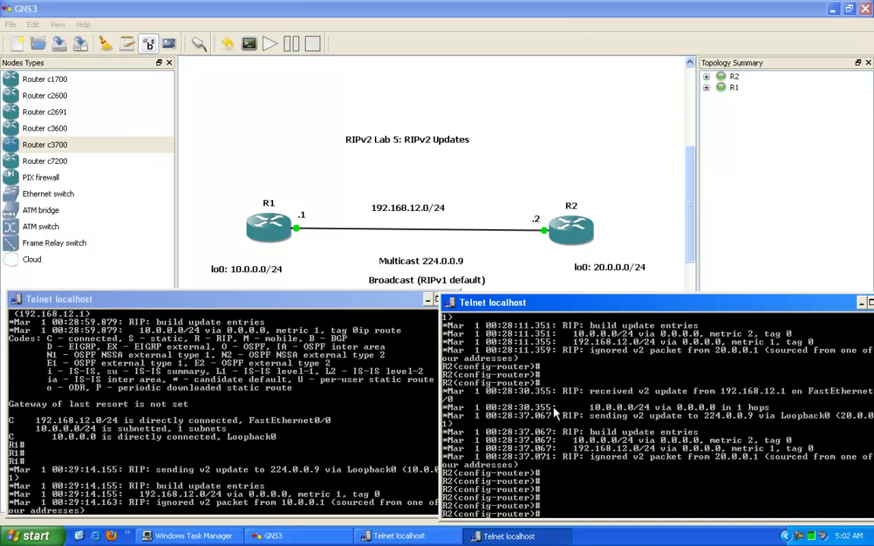
pyautogui.write('nei')
pyautogui.press('Tab')
pyautogui.write('192.168.12.')
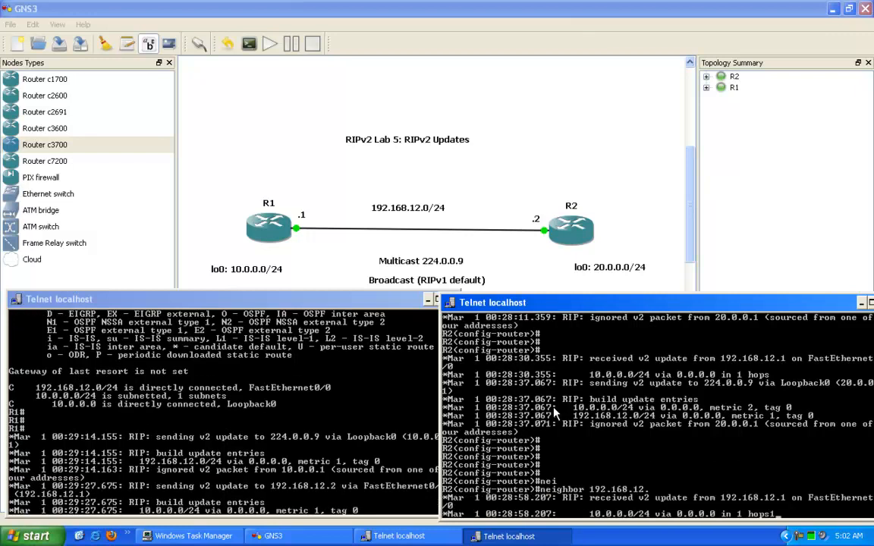
pyautogui.write('1')
pyautogui.hotkey('ctrl', 'r')
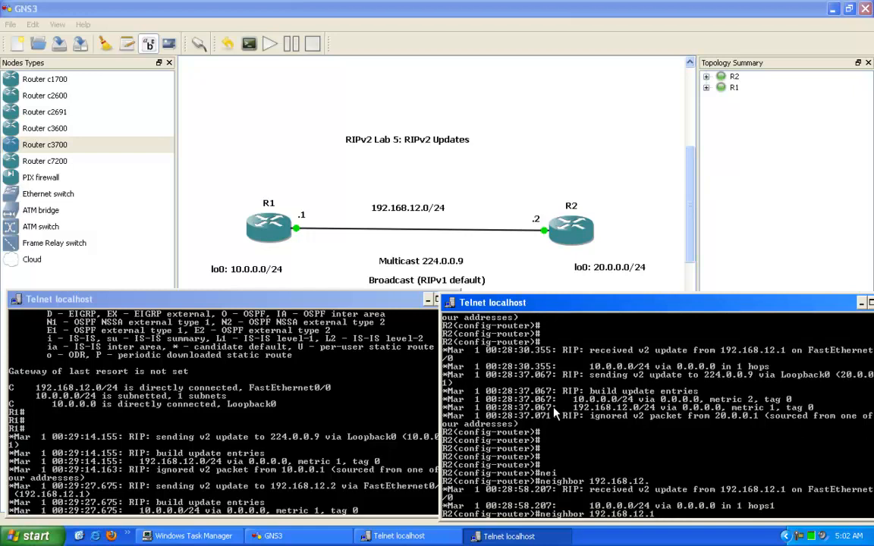
# Step: Fill R1's console with blank prompt lines and display its IP routing table
pyautogui.click(246, 429)
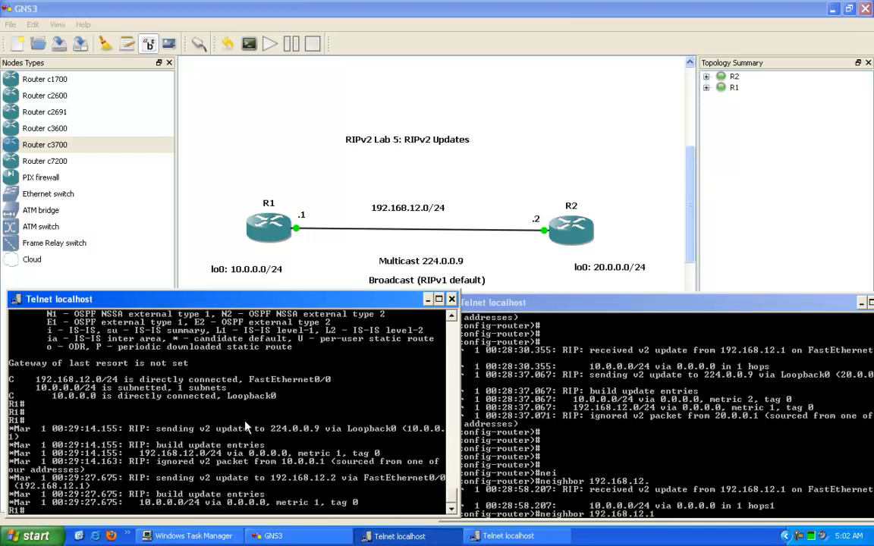
pyautogui.press('Return')
pyautogui.press('Return')
pyautogui.press('Return')
pyautogui.press('Return')
pyautogui.press('Return')
pyautogui.press('Return')
pyautogui.press('Return')
pyautogui.press('Return')
pyautogui.press('Return')
pyautogui.press('Return')
pyautogui.press('Return')
pyautogui.press('Return')
pyautogui.press('Return')
pyautogui.press('Return')
pyautogui.press('Return')
pyautogui.press('Return')
pyautogui.press('Return')
pyautogui.press('Return')
pyautogui.press('Return')
pyautogui.press('Return')
pyautogui.press('Return')
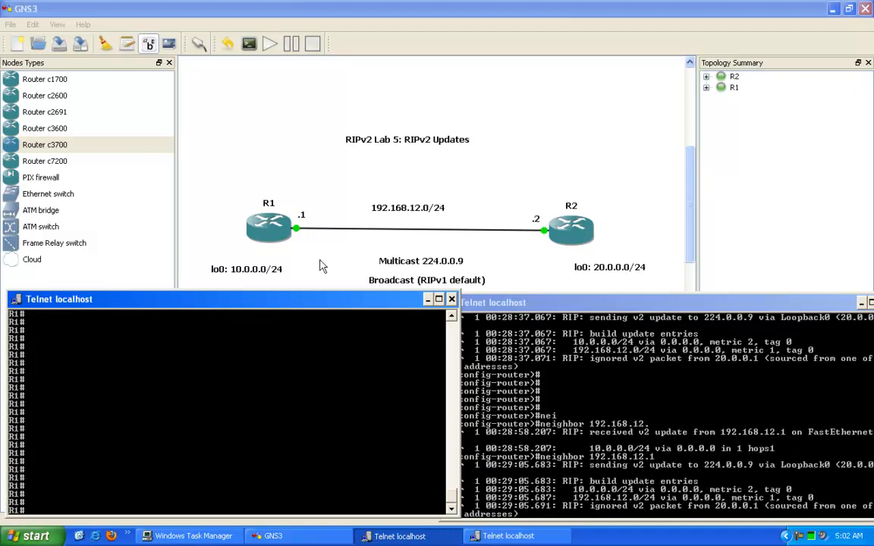
pyautogui.write('show ip route')
pyautogui.press('Return')
# Step: Display R1's routing protocol settings with show ip protocols
pyautogui.write('show ip r')
pyautogui.write('ro')
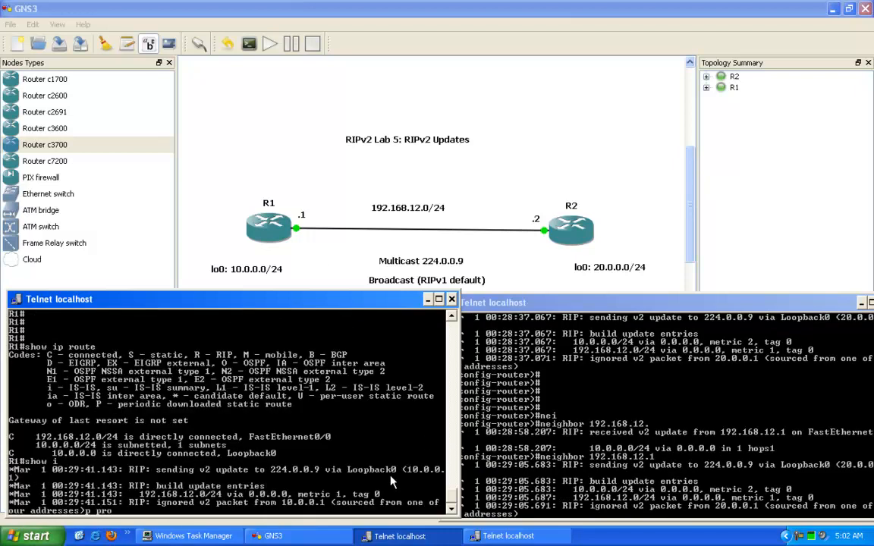
pyautogui.press('Tab')
pyautogui.press('Return')
pyautogui.press('Return')
pyautogui.press('Return')
pyautogui.press('Return')
pyautogui.press('Return')
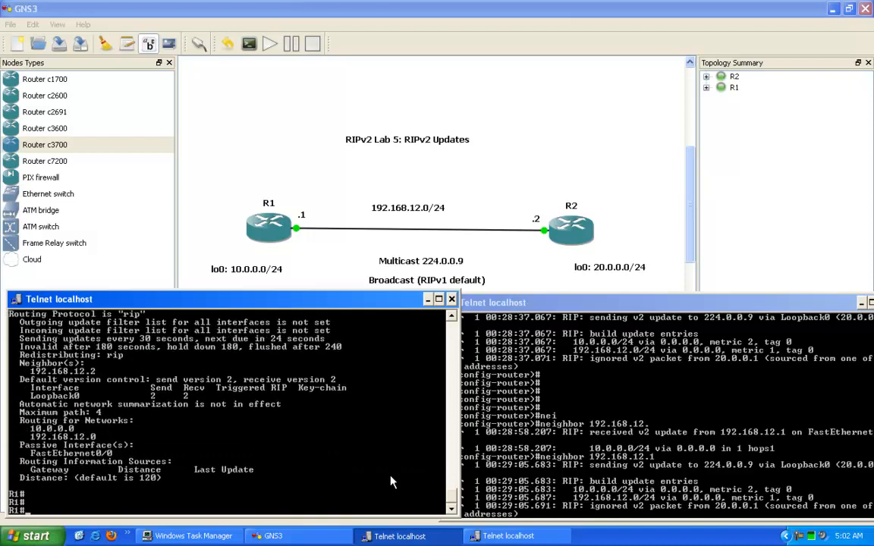
pyautogui.press('Up')
pyautogui.press('Return')
pyautogui.press('Up')
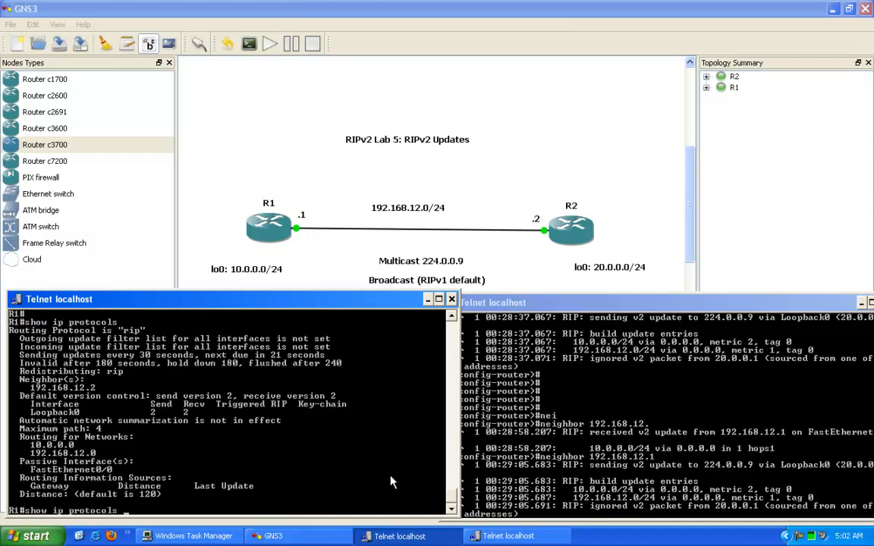
# Step: Run show ip route on R1 again and add blank prompt lines below the output
pyautogui.press('Up')
pyautogui.press('Return')
pyautogui.press('Return')
pyautogui.press('Return')
pyautogui.press('Return')
pyautogui.press('Return')
pyautogui.press('Return')
pyautogui.press('Return')
pyautogui.press('Return')
pyautogui.press('Return')
pyautogui.press('Return')
pyautogui.press('Return')
pyautogui.press('Return')
pyautogui.press('Return')
pyautogui.press('Return')
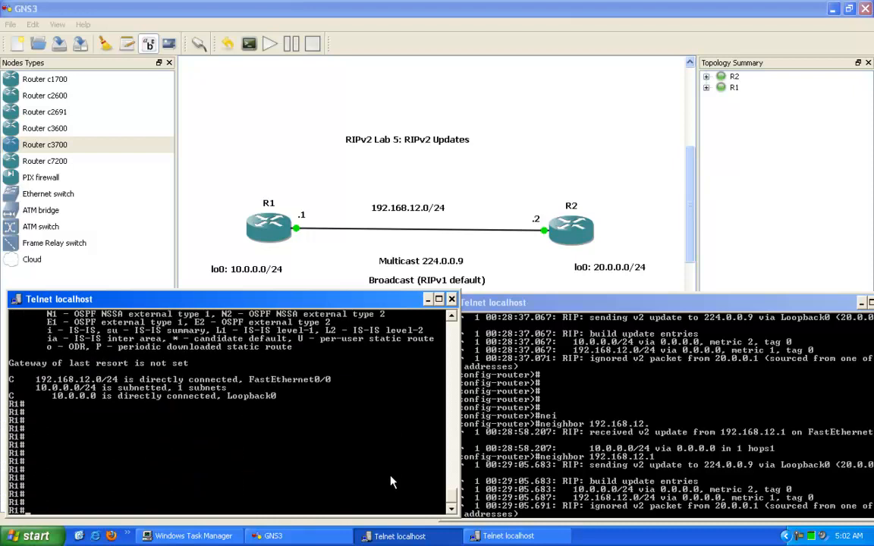
# Step: Apply neighbor 192.168.12.1 to R2's RIP process and end configuration mode
pyautogui.click(545, 451)
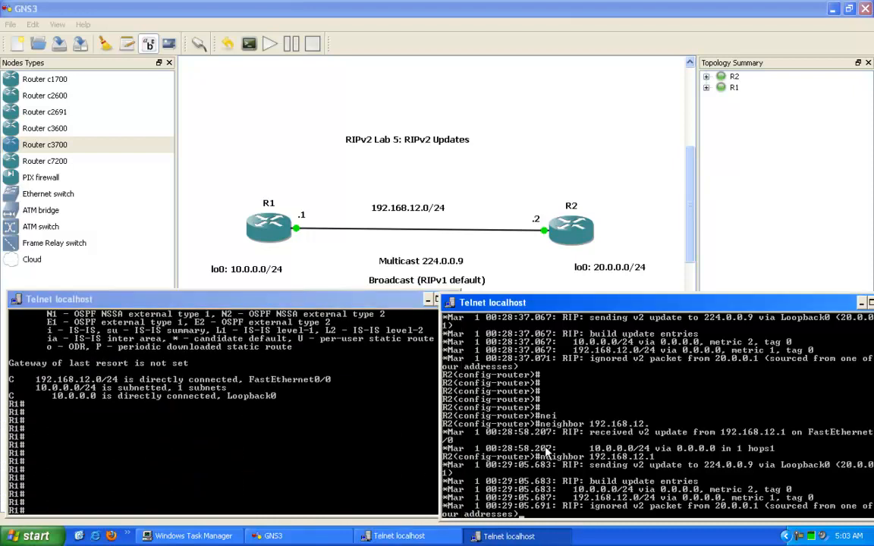
pyautogui.press('Up')
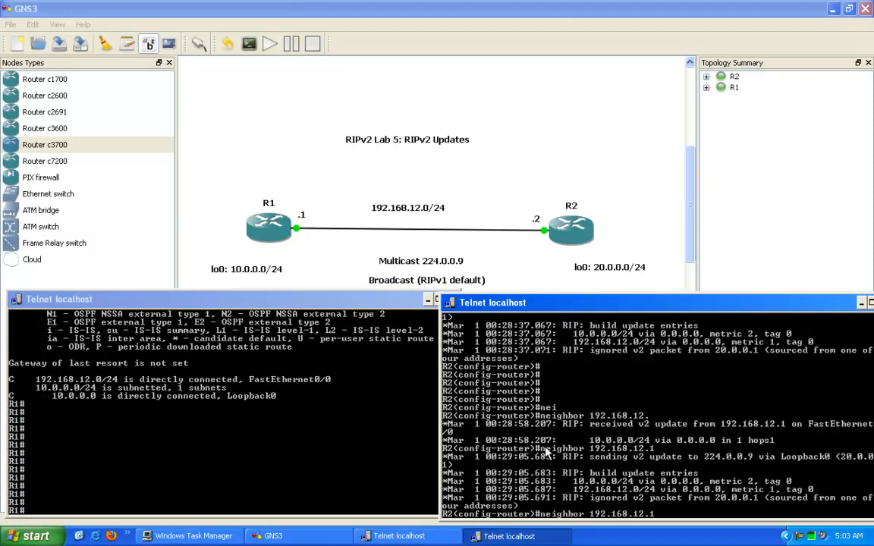
pyautogui.press('Return')
pyautogui.write('end')
pyautogui.press('Return')
pyautogui.press('Return')
pyautogui.press('Return')
pyautogui.press('Return')
pyautogui.press('Return')
pyautogui.press('Return')
pyautogui.press('Return')
pyautogui.press('Return')
pyautogui.press('Return')
pyautogui.press('Return')
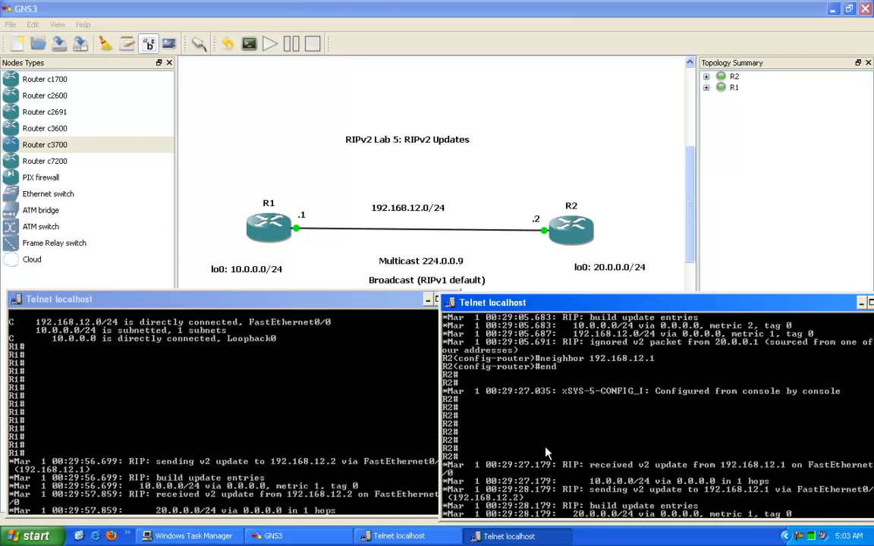
# Step: Highlight the network address 20.0.0.0 in R1's RIP update log
pyautogui.rightClick(162, 414)
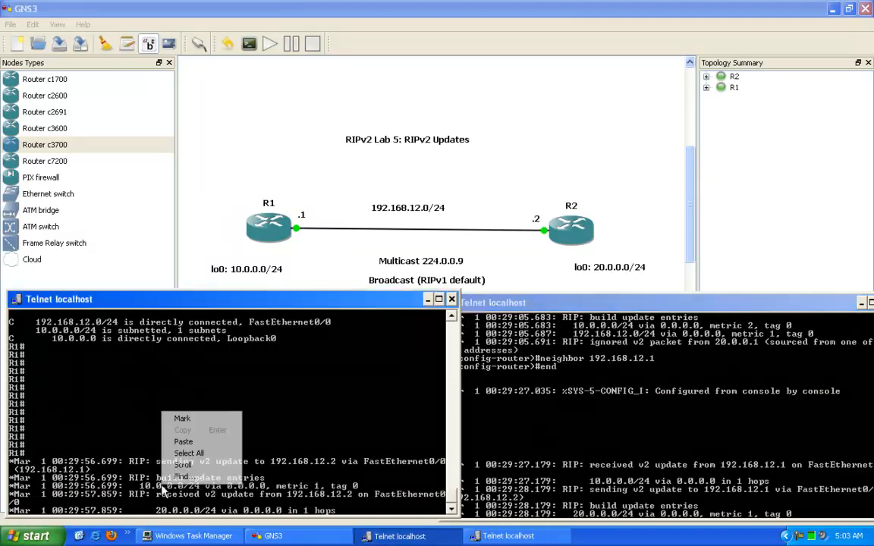
pyautogui.click(182, 418)
pyautogui.moveTo(137, 494); pyautogui.dragTo(173, 497)
# Step: Highlight the destination address 192.168.12.1 in the RIP update sent by R2
pyautogui.click(563, 468)
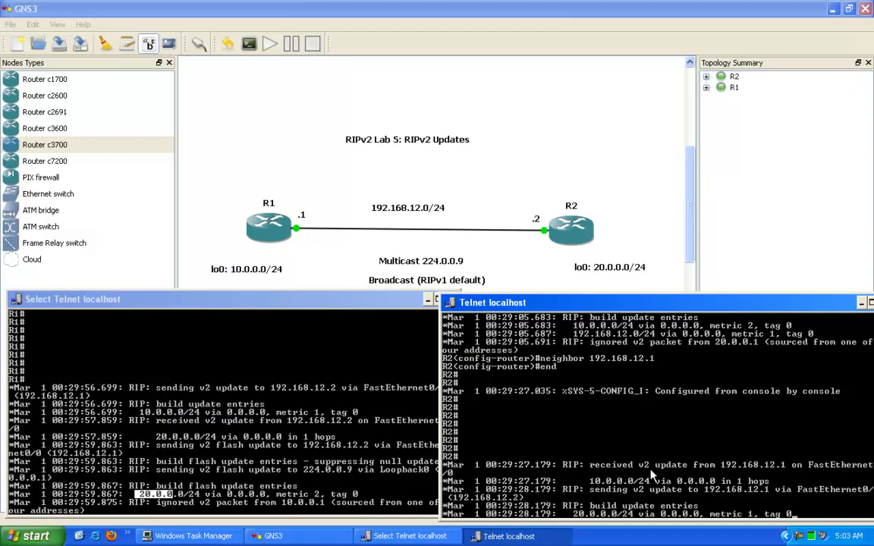
pyautogui.rightClick(663, 434)
pyautogui.click(677, 438)
pyautogui.moveTo(692, 431); pyautogui.dragTo(770, 434)
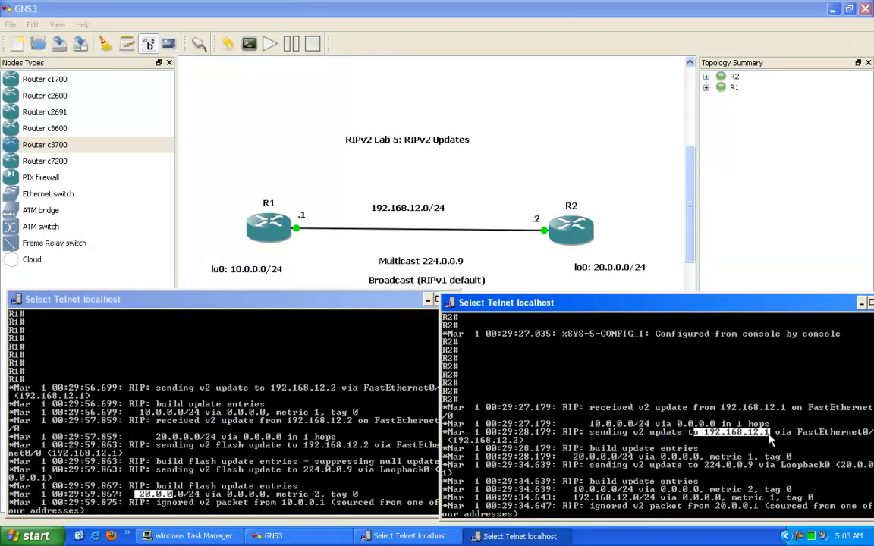
pyautogui.click(751, 425)
pyautogui.moveTo(705, 432); pyautogui.dragTo(770, 433)
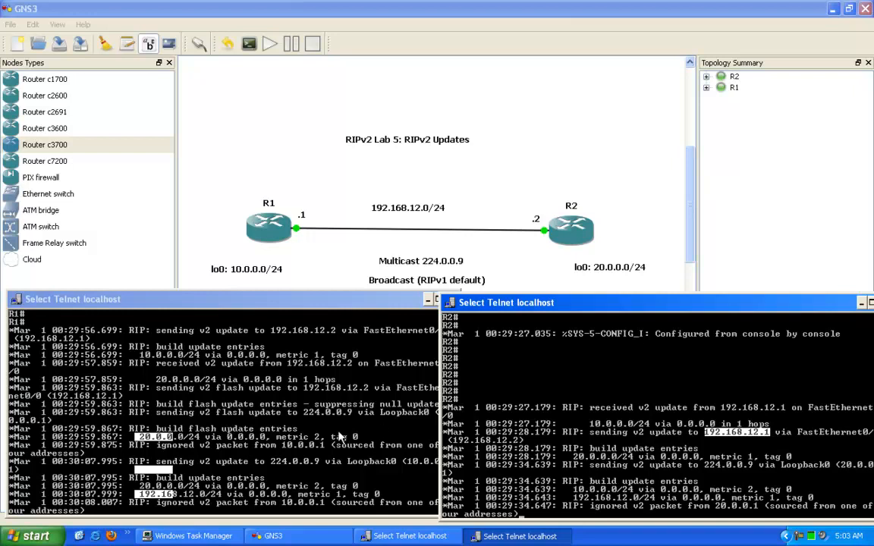
# Step: Return to R1's console and clear its text selection so the RIP log resumes
pyautogui.click(372, 300)
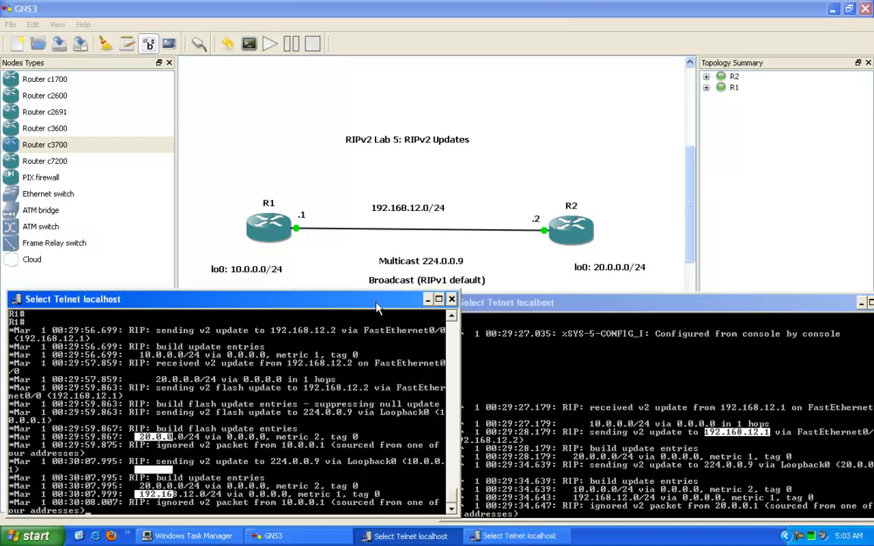
pyautogui.moveTo(378, 307)
pyautogui.mouseDown()
pyautogui.moveTo(377, 339)
pyautogui.moveTo(370, 317)
pyautogui.moveTo(387, 314)
pyautogui.moveTo(372, 302)
pyautogui.mouseUp()
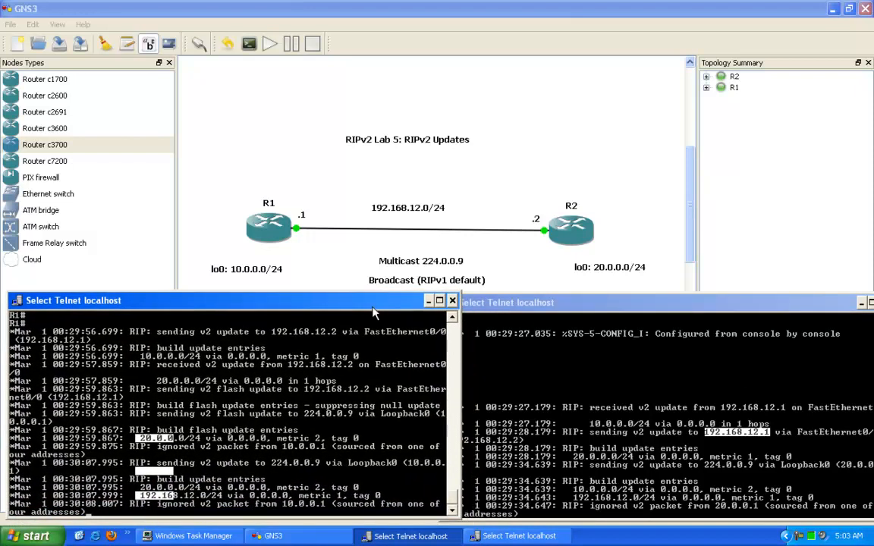
pyautogui.rightClick(270, 366)
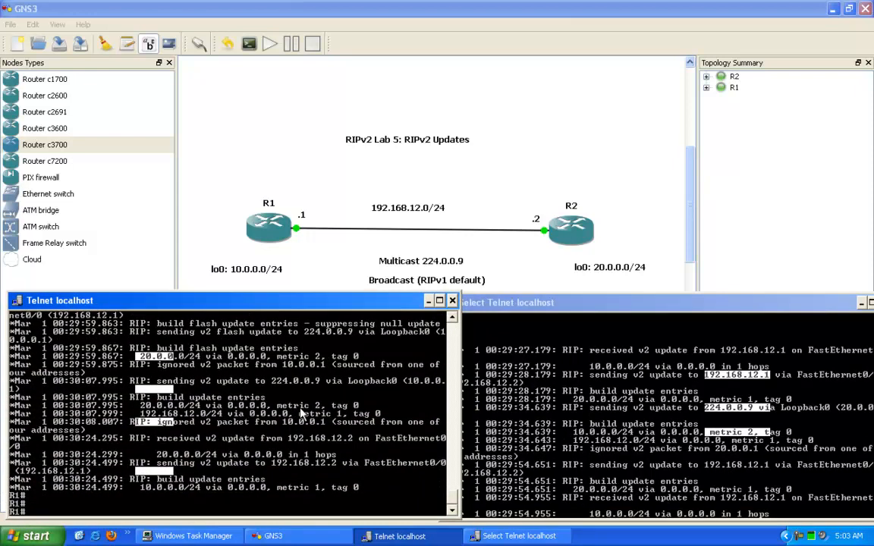
# Step: Display R1's IP routing table and highlight the RIP route to 20.0.0.0
pyautogui.write('show ip route')
pyautogui.press('Return')
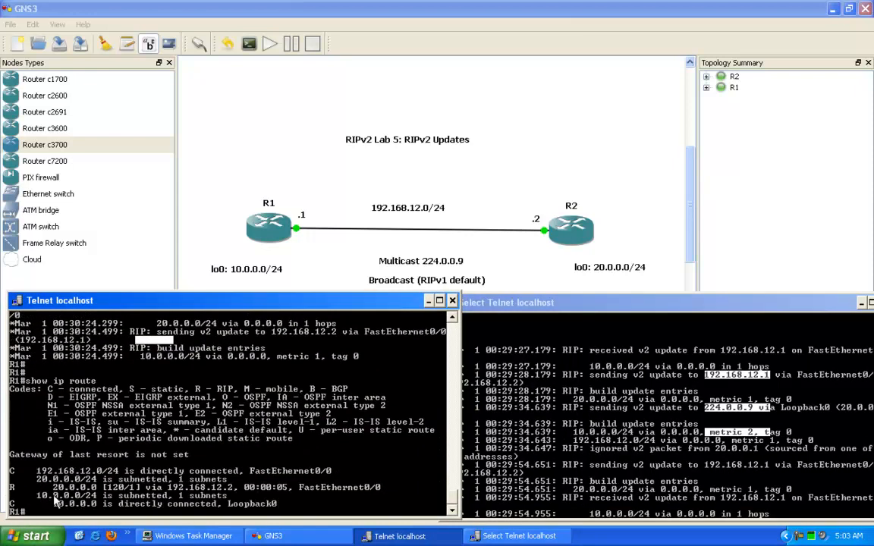
pyautogui.rightClick(61, 423)
pyautogui.click(80, 432)
pyautogui.moveTo(10, 487); pyautogui.dragTo(119, 491)
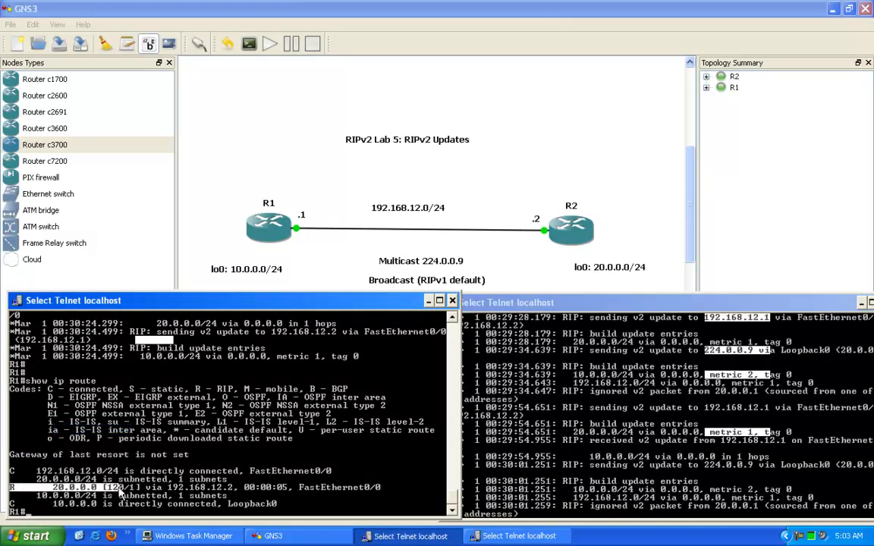
# Step: Clear the text selection in R1's console and ping 20.0.0.1 from R1
pyautogui.press('Return')
pyautogui.write('ping 20.0.')
pyautogui.press('Tab')
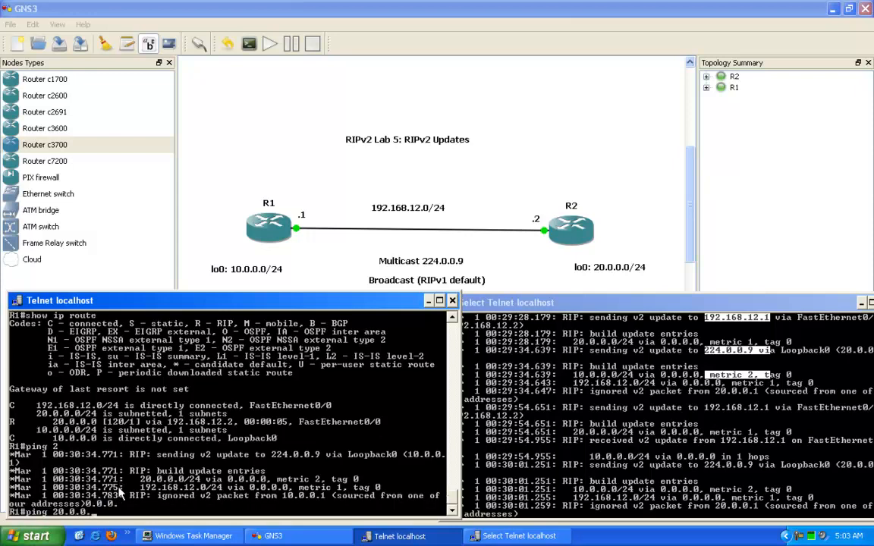
pyautogui.write('1')
pyautogui.press('Return')
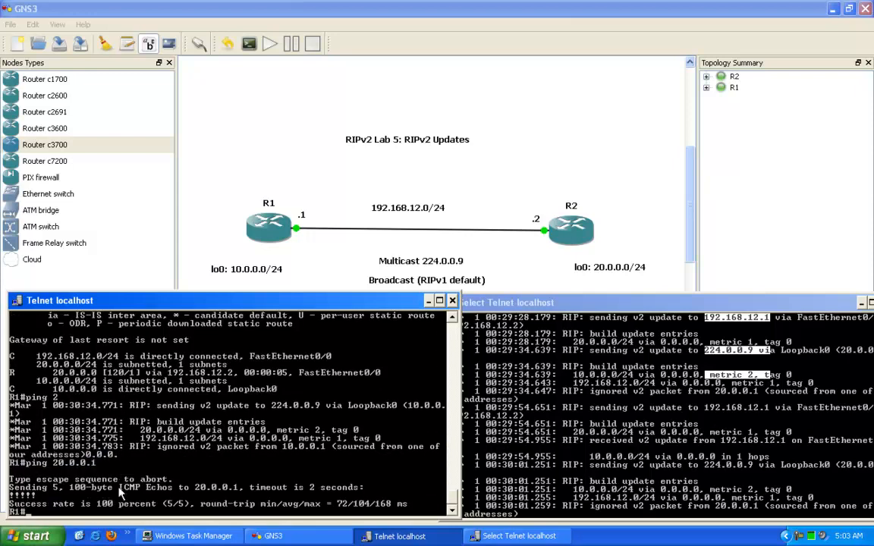
pyautogui.press('Return')
pyautogui.press('Return')
pyautogui.press('Return')
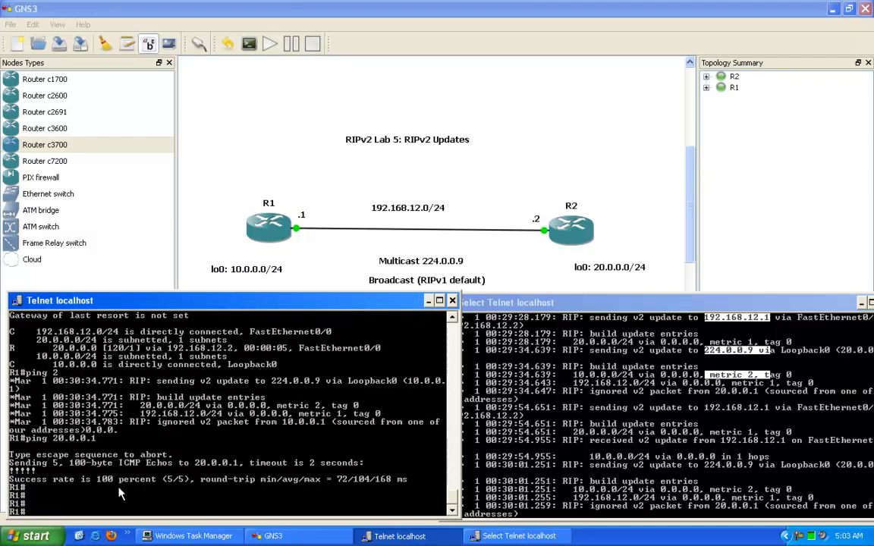
pyautogui.press('Return')
pyautogui.press('Return')
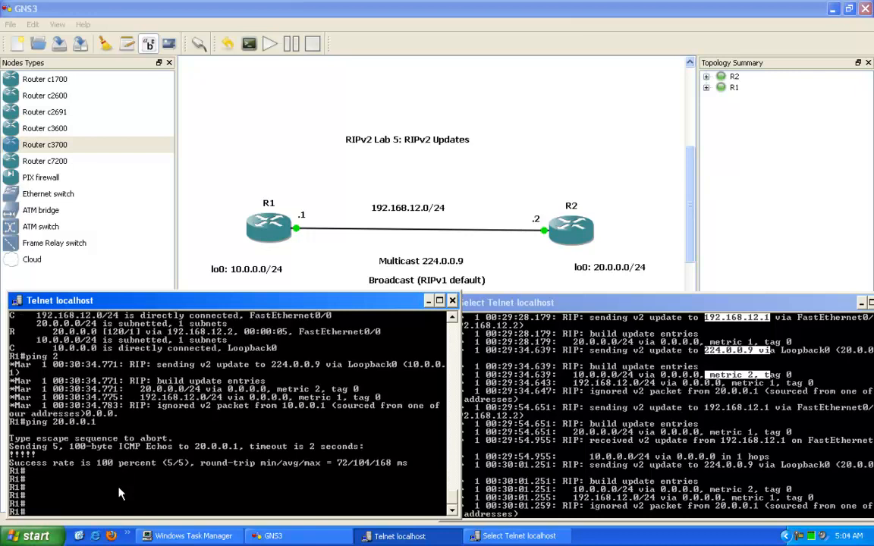
pyautogui.press('Return')
pyautogui.press('Return')
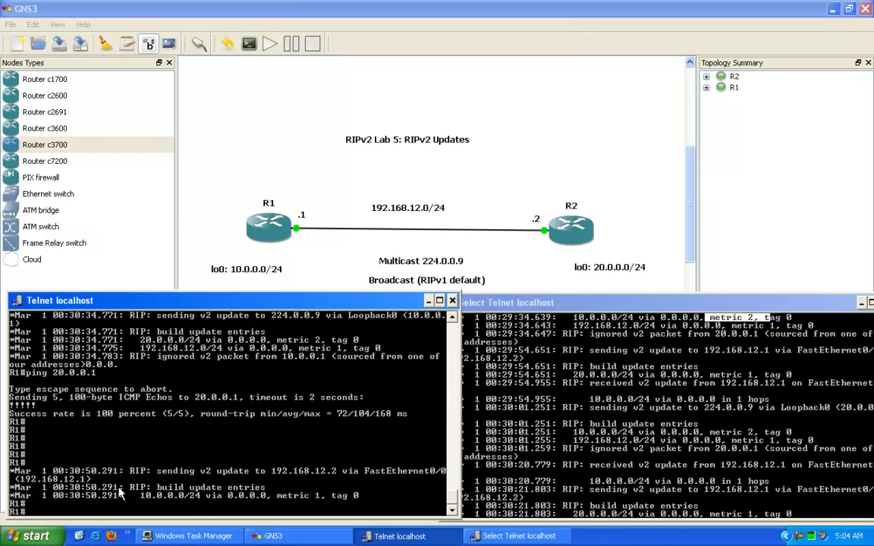
pyautogui.press('Return')
pyautogui.press('Return')
pyautogui.press('Return')
pyautogui.press('Return')
pyautogui.press('Return')
pyautogui.press('Return')
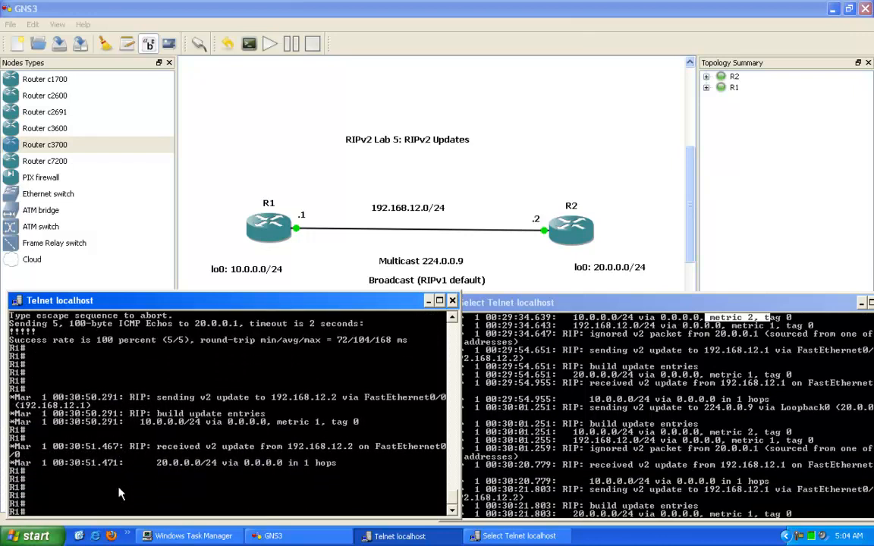
pyautogui.press('Return')
pyautogui.press('Return')
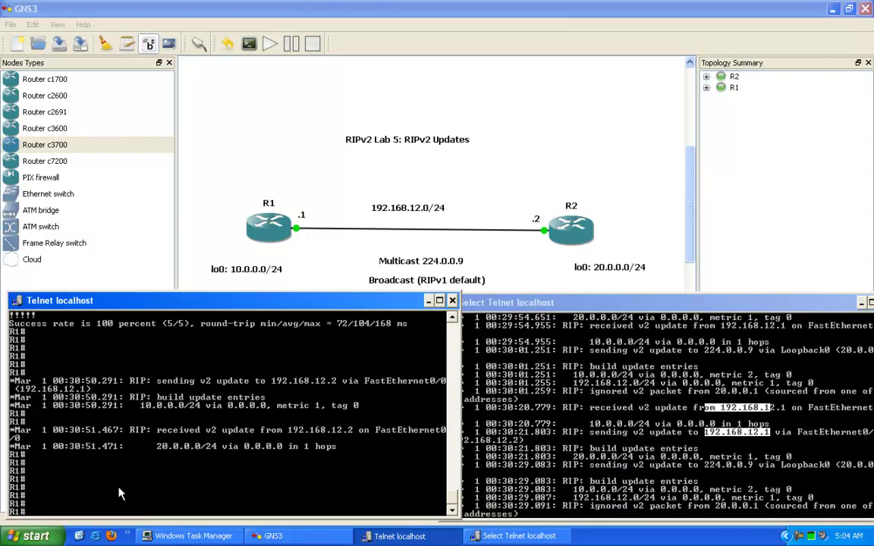
# Step: Enter global configuration mode on R1 and create loopback interface 11
pyautogui.press('Return')
pyautogui.press('Return')
pyautogui.write('config t')
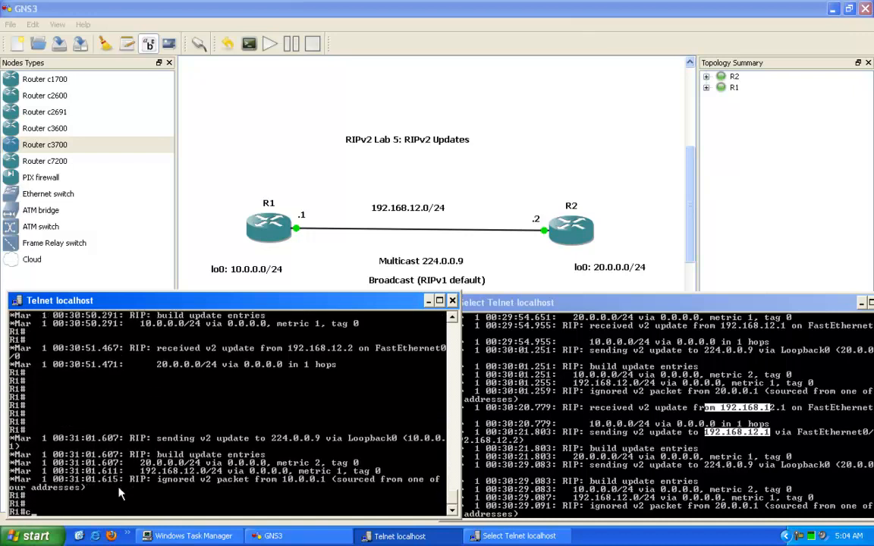
pyautogui.press('Return')
pyautogui.press('Return')
pyautogui.press('Return')
pyautogui.write('int lo11')
pyautogui.press('Return')
# Step: Assign IP address 11.11.11.11 with mask 255.255.255.0 to R1's loopback 11 and end configuration mode
pyautogui.write('ip add')
pyautogui.press('Tab')
pyautogui.write('11.1.')
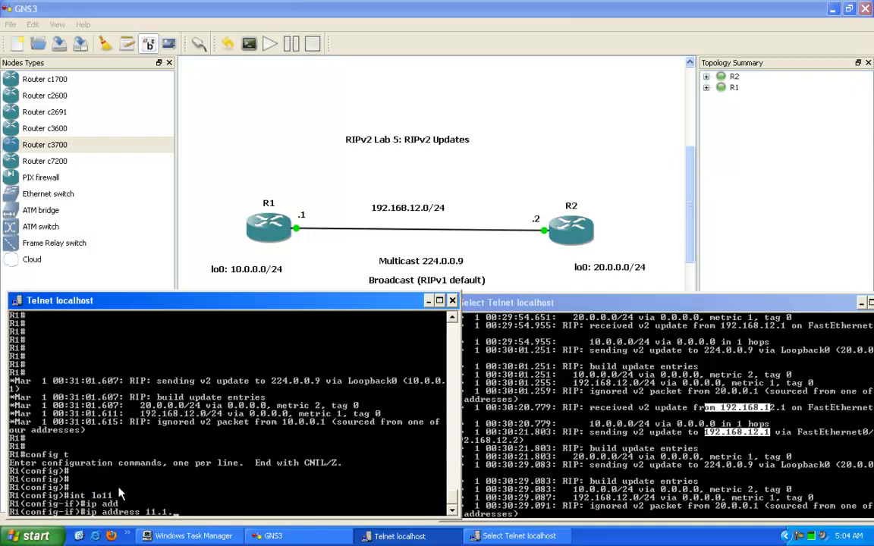
pyautogui.write('1.11.')
pyautogui.write('11')
pyautogui.write(' 255.255.255.0')
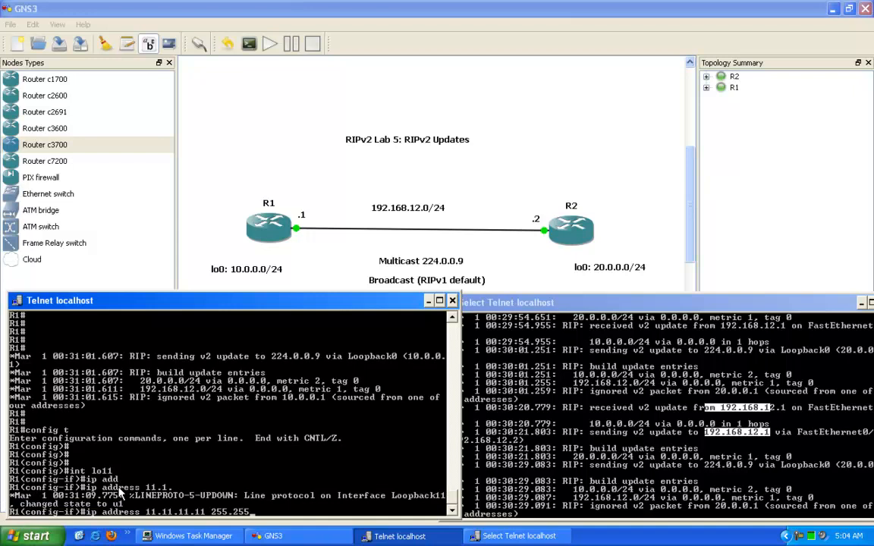
pyautogui.press('Return')
pyautogui.press('Return')
pyautogui.press('Return')
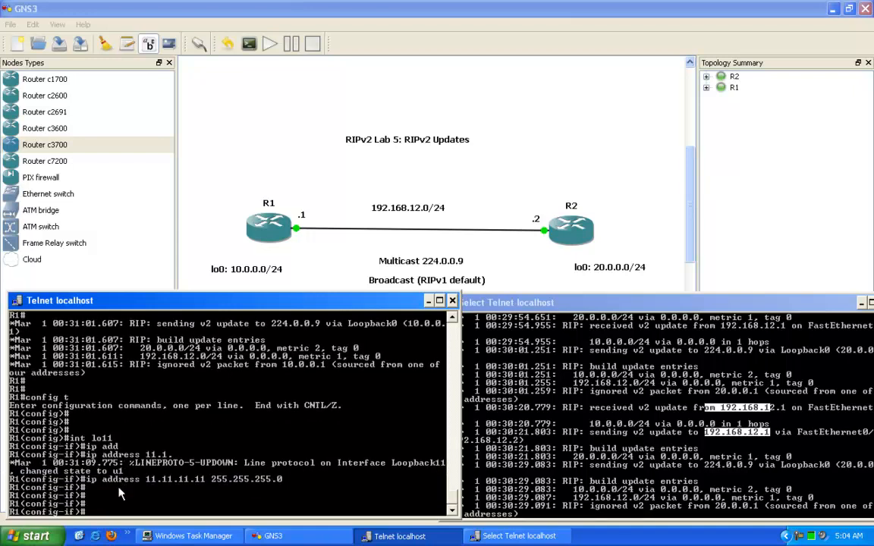
pyautogui.write('end')
pyautogui.press('Return')
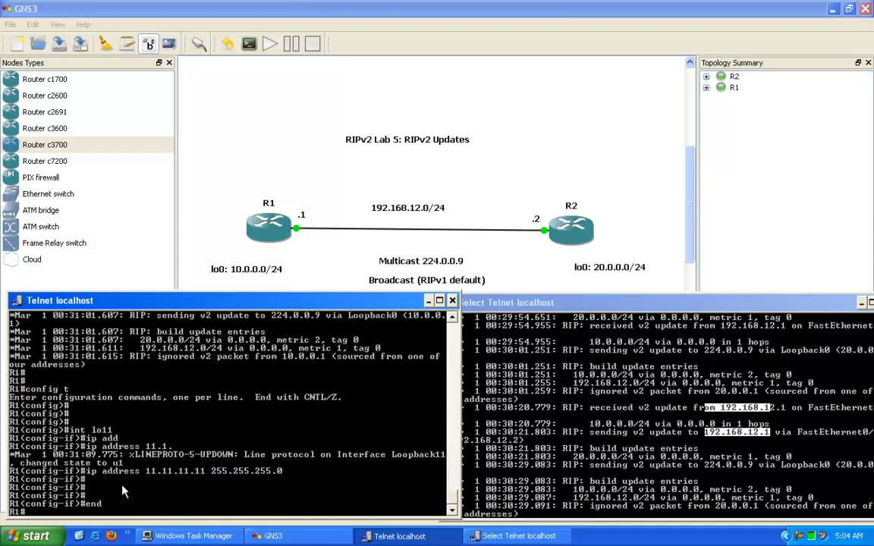
# Step: Add the note "lo11: 11.11.11.0/24" to the topology beneath R1's lo0 label
pyautogui.click(204, 247)
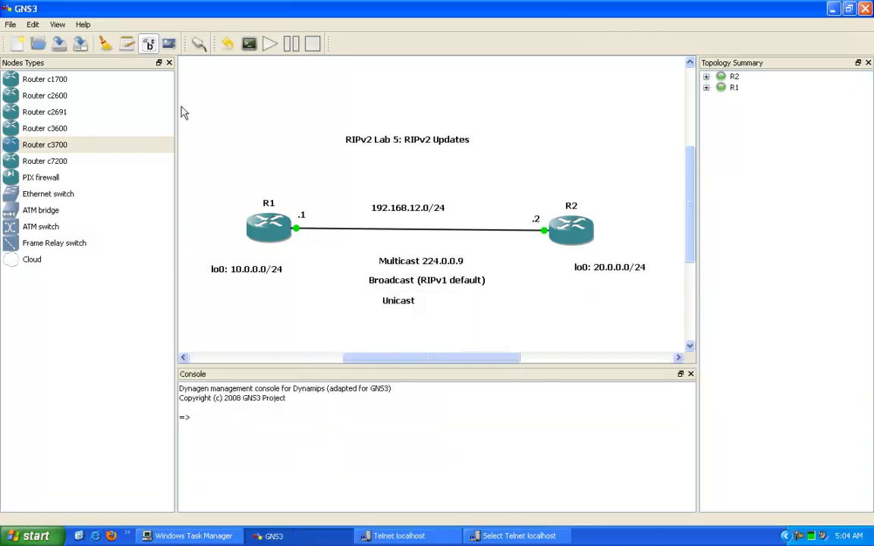
pyautogui.click(212, 292)
pyautogui.write('lo11: 11.11.11.0/24')
pyautogui.click(287, 317)
pyautogui.doubleClick(247, 296)
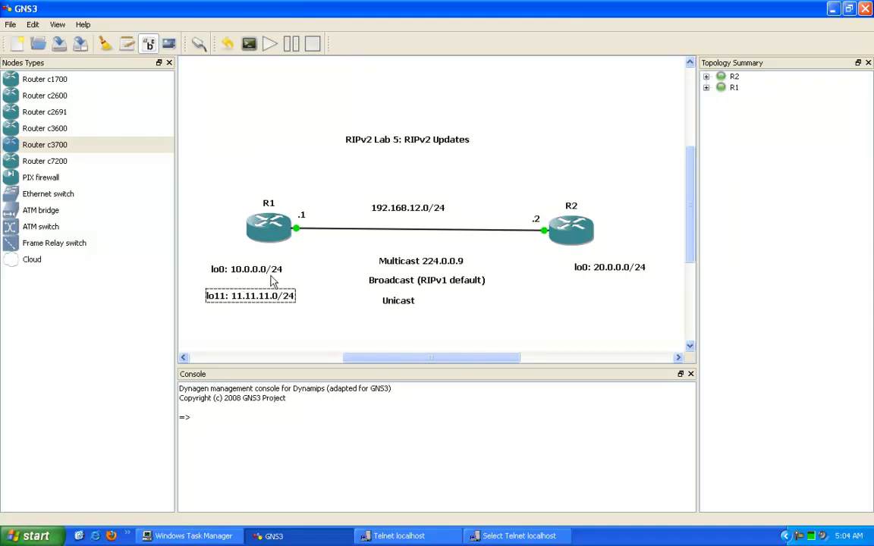
# Step: Bring both router consoles back over the topology and move R1's console slightly higher
pyautogui.click(491, 538)
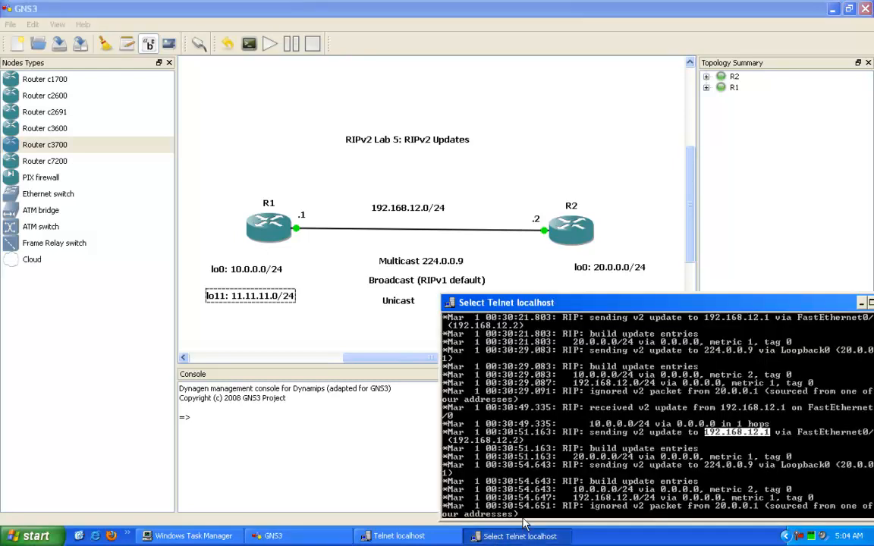
pyautogui.click(422, 540)
pyautogui.moveTo(297, 304); pyautogui.dragTo(305, 282)
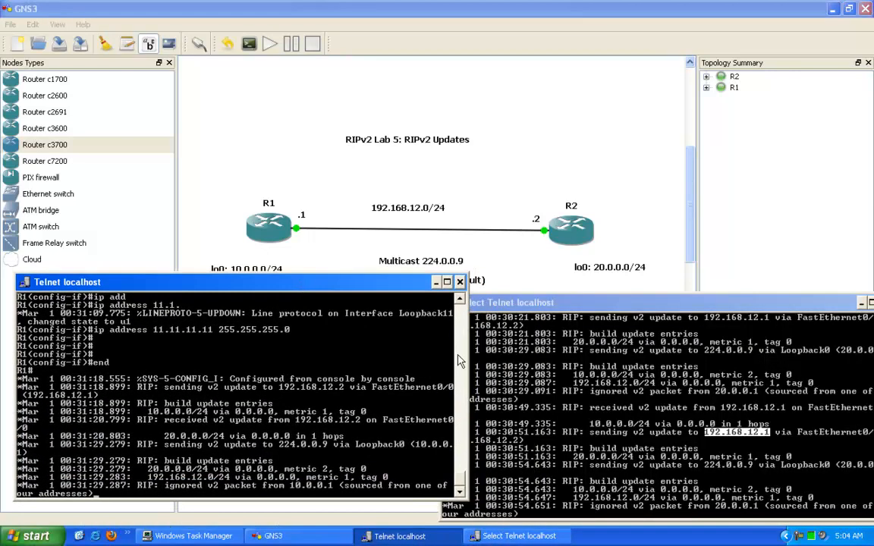
# Step: Switch to R2's console, clear its text selection so the RIP log resumes, and separate the output with blank prompt lines
pyautogui.click(531, 346)
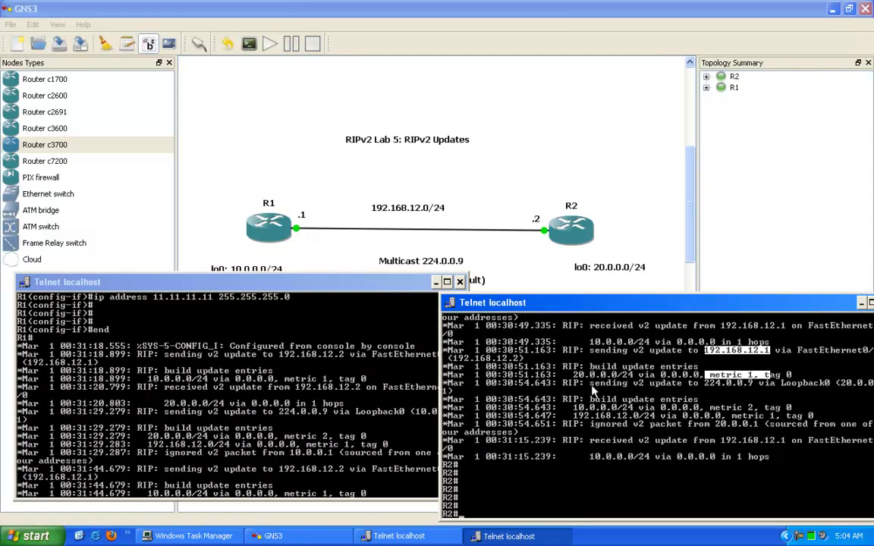
pyautogui.press('Return')
pyautogui.press('Return')
pyautogui.press('Return')
pyautogui.press('Return')
pyautogui.press('Return')
pyautogui.press('Return')
pyautogui.press('Return')
pyautogui.press('Return')
pyautogui.press('Return')
pyautogui.press('Return')
pyautogui.press('Return')
pyautogui.press('Return')
pyautogui.press('Return')
pyautogui.press('Return')
pyautogui.press('Return')
pyautogui.press('Return')
pyautogui.press('Return')
pyautogui.press('Return')
pyautogui.press('Return')
# Step: Return to R1's console and separate its RIP log with blank prompt lines
pyautogui.click(234, 410)
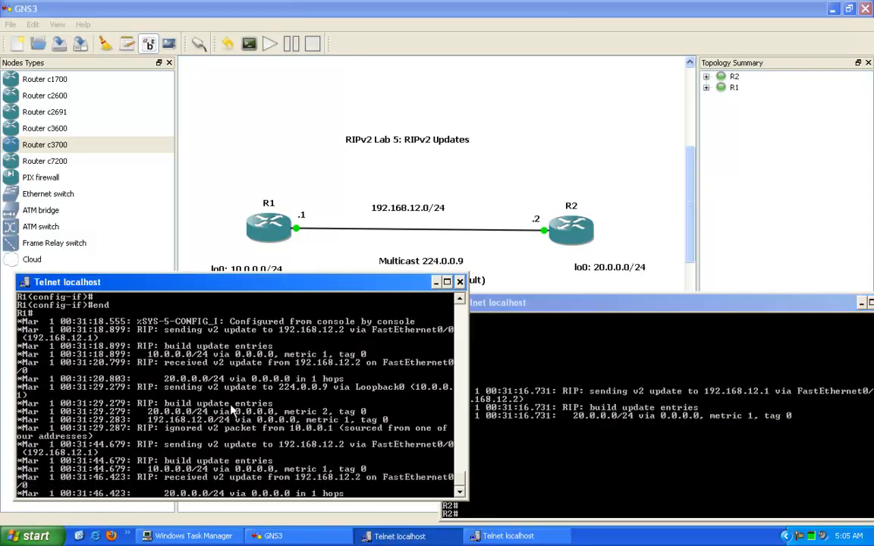
pyautogui.press('Return')
pyautogui.press('Return')
pyautogui.press('Return')
pyautogui.press('Return')
pyautogui.press('Return')
pyautogui.press('Return')
pyautogui.press('Return')
pyautogui.press('Return')
pyautogui.press('Return')
pyautogui.press('Return')
pyautogui.press('Return')
pyautogui.press('Return')
pyautogui.press('Return')
pyautogui.press('Return')
# Step: Display R1's IP routing protocol settings with show ip protocols
pyautogui.write('cibf')
pyautogui.press('BackSpace')
pyautogui.press('BackSpace')
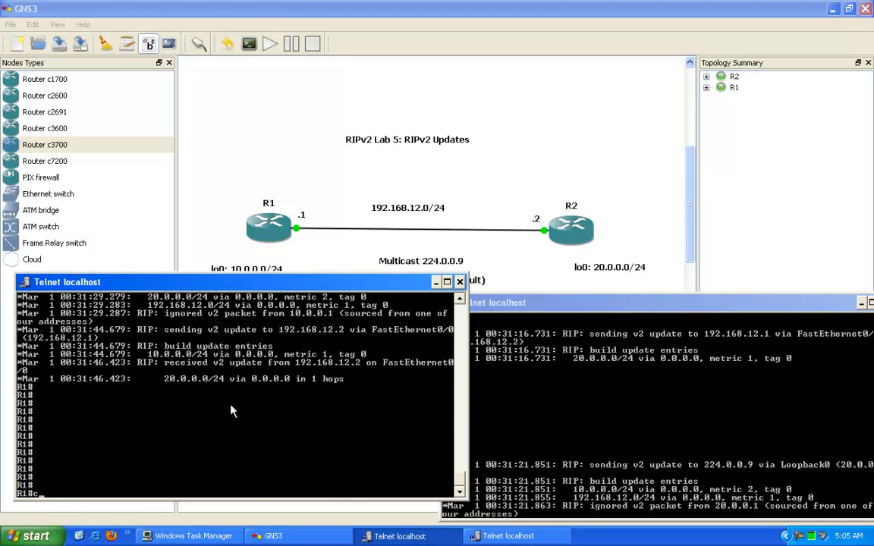
pyautogui.press('BackSpace')
pyautogui.press('BackSpace')
pyautogui.write('show iprot')
pyautogui.press('Return')
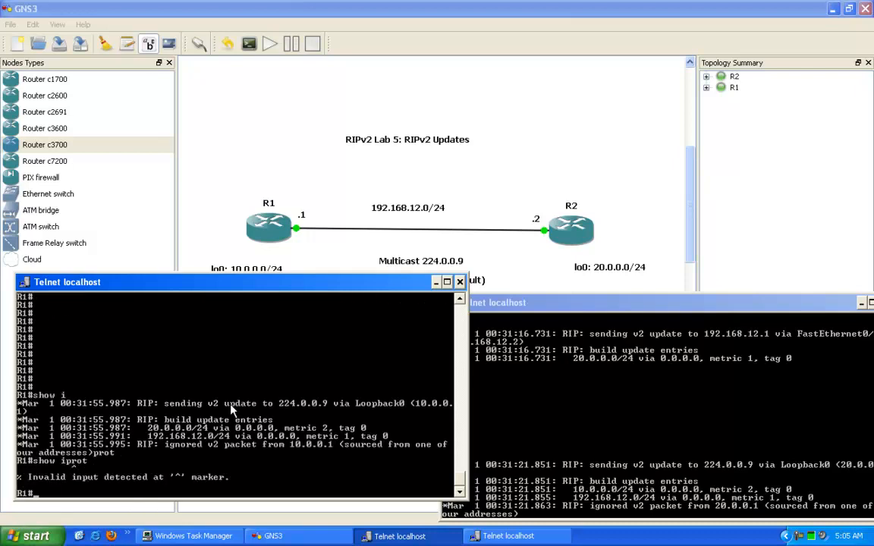
pyautogui.write('show ip prot')
pyautogui.press('Tab')
pyautogui.press('Return')
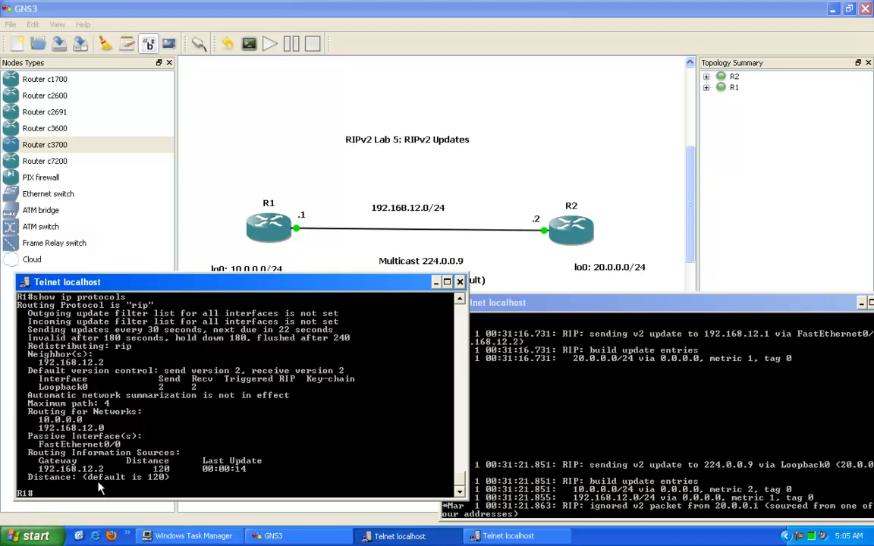
# Step: Enter global configuration mode on R1 and open interface loopback 11 for configuration
pyautogui.press('Return')
pyautogui.press('Return')
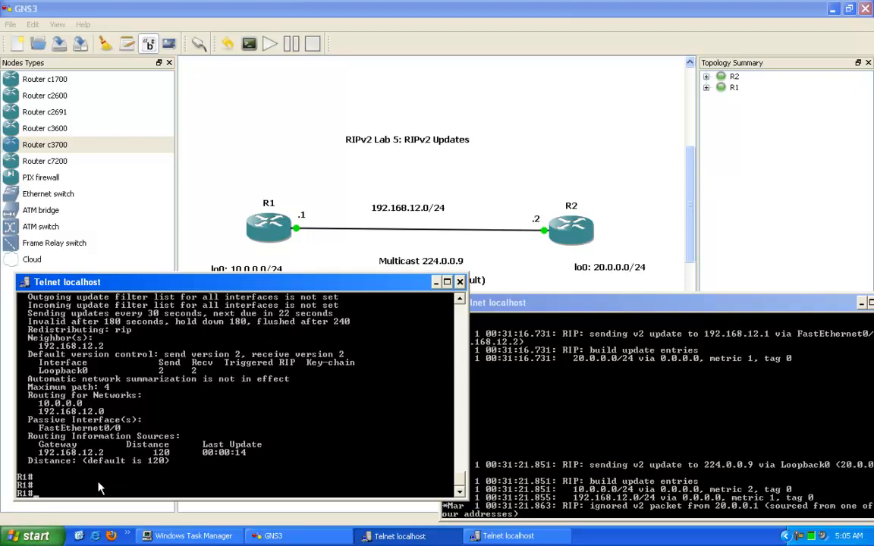
pyautogui.write('sho')
pyautogui.press('BackSpace')
pyautogui.press('BackSpace')
pyautogui.press('BackSpace')
pyautogui.write('ocn')
pyautogui.press('BackSpace')
pyautogui.press('BackSpace')
pyautogui.write('config')
pyautogui.press('BackSpace')
pyautogui.press('BackSpace')
pyautogui.press('BackSpace')
pyautogui.press('BackSpace')
pyautogui.press('BackSpace')
pyautogui.press('BackSpace')
pyautogui.press('BackSpace')
pyautogui.write('config')
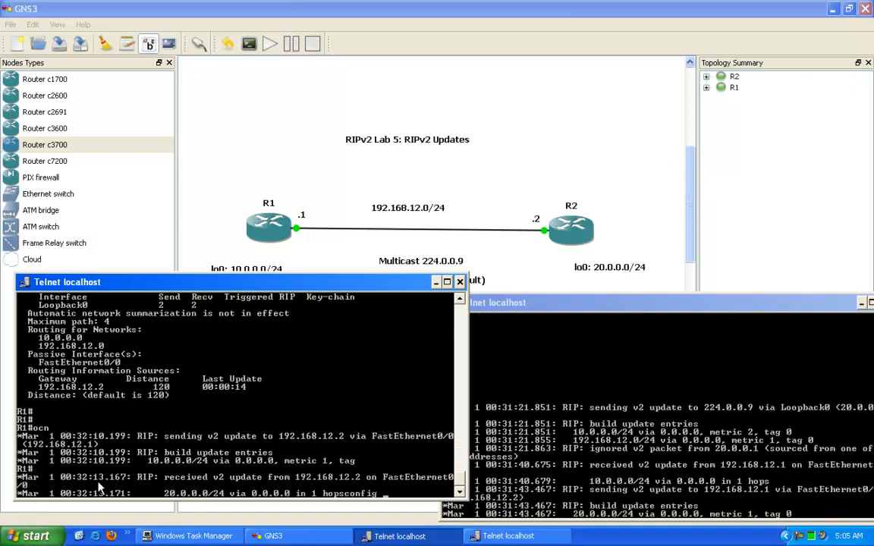
pyautogui.write(' t')
pyautogui.press('Return')
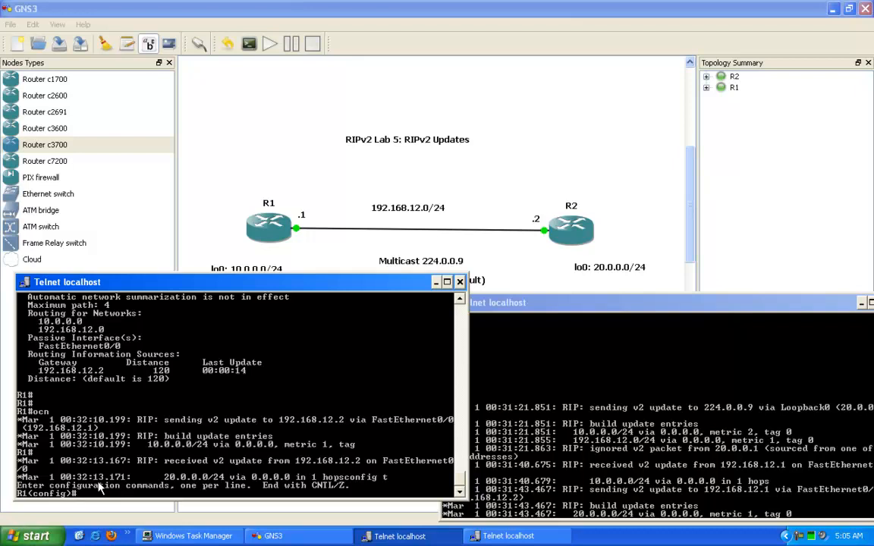
pyautogui.write('int lo11')
pyautogui.press('Return')
# Step: List the IP subcommands available on R1's loopback 11 using context help
pyautogui.write('ipv')
pyautogui.press('Tab')
pyautogui.write('6')
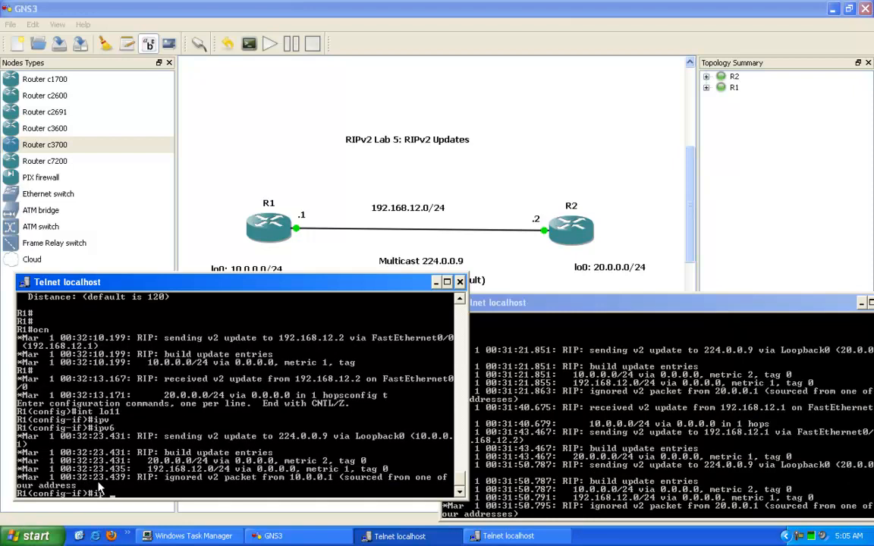
pyautogui.write(' ?')
pyautogui.press('space')
pyautogui.write('rip')
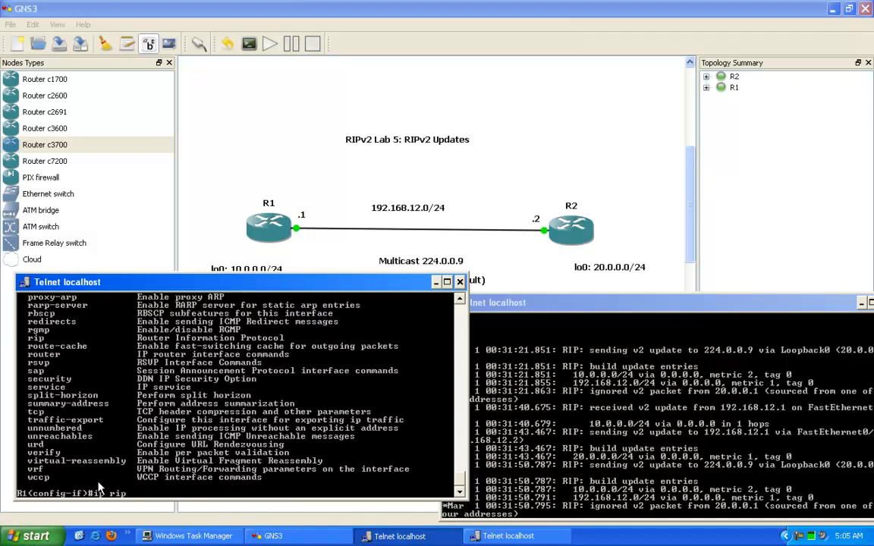
# Step: List the interface's RIP options, apply ip rip v2-broadcast to R1's loopback 11, and end configuration mode
pyautogui.write(' ?v2')
pyautogui.press('Tab')
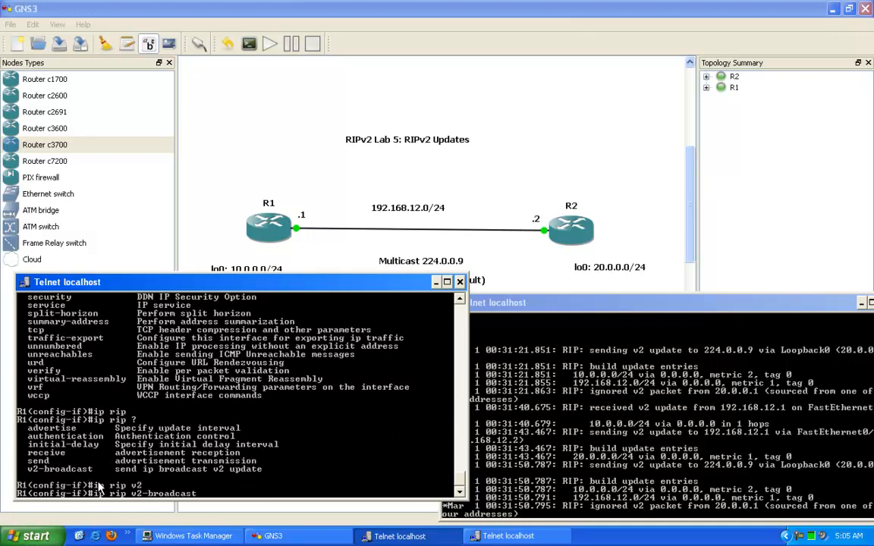
pyautogui.write('?')
pyautogui.press('Return')
pyautogui.press('Return')
pyautogui.press('Return')
pyautogui.write('end')
pyautogui.press('Return')
pyautogui.press('Return')
pyautogui.press('Return')
pyautogui.press('Return')
pyautogui.press('Return')
pyautogui.press('Return')
pyautogui.press('Return')
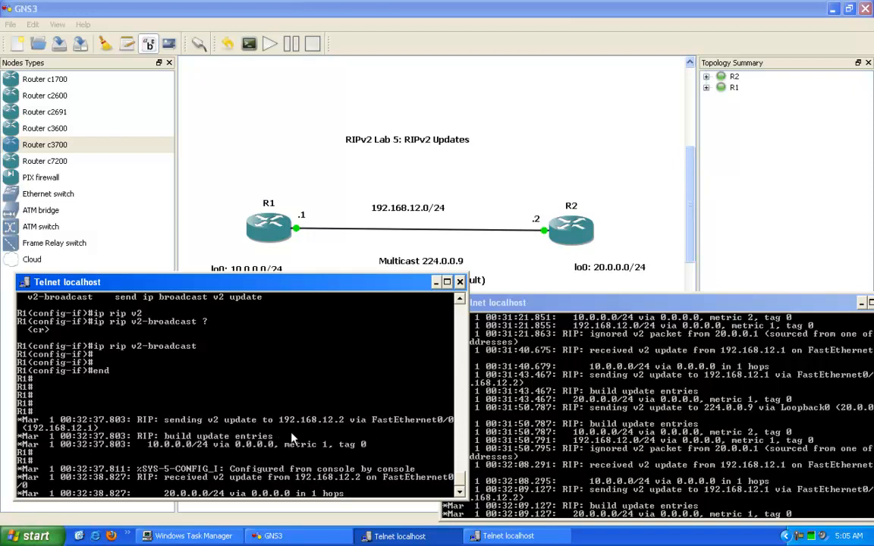
pyautogui.press('Return')
pyautogui.press('Return')
pyautogui.press('Return')
pyautogui.press('Return')
pyautogui.press('Return')
pyautogui.press('Return')
pyautogui.press('Return')
pyautogui.press('Return')
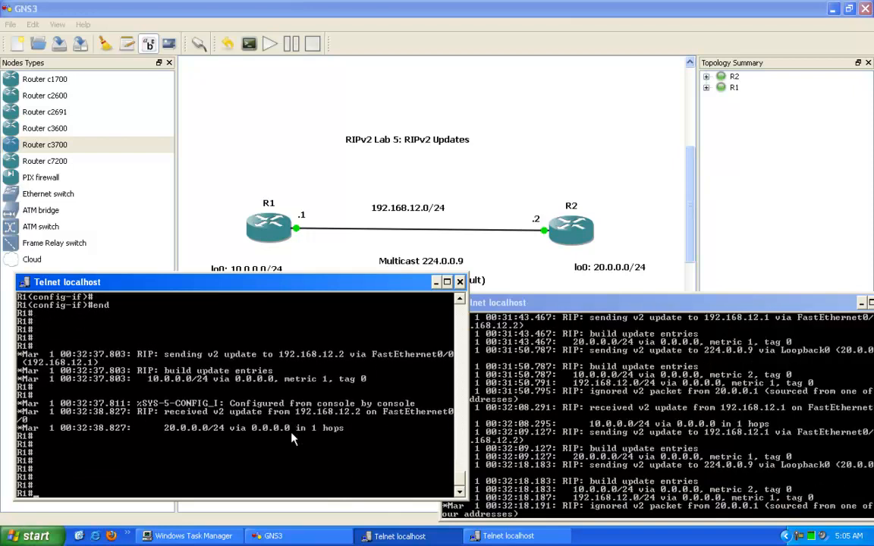
# Step: Switch to R2's console and bring up a fresh prompt below its RIP log
pyautogui.click(488, 468)
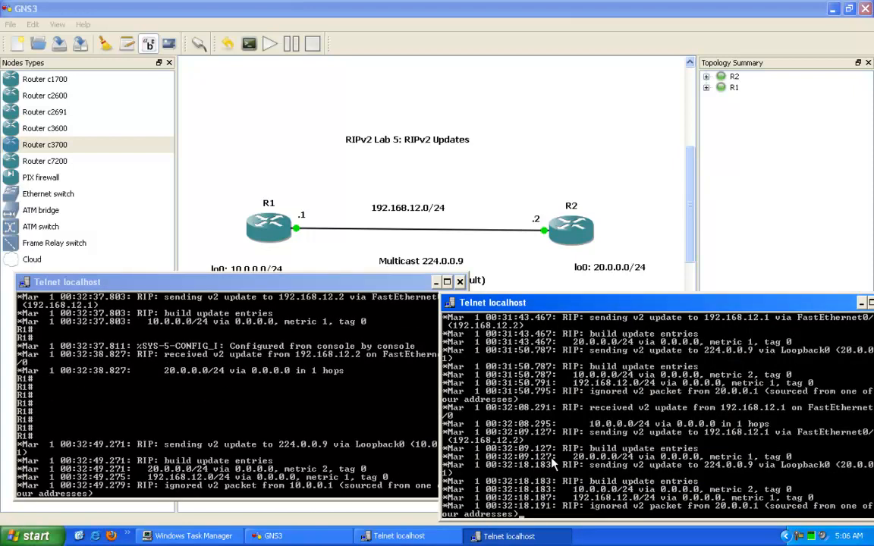
pyautogui.press('Return')
pyautogui.press('Return')
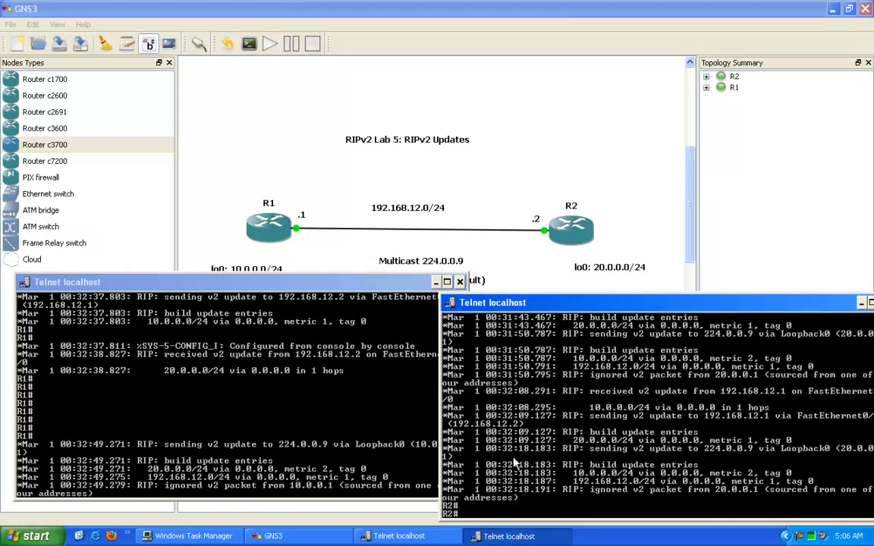
# Step: Return to R1's console and display its IP routing protocol settings again with show ip protocols
pyautogui.click(340, 435)
pyautogui.press('Return')
pyautogui.press('Return')
pyautogui.press('Return')
pyautogui.press('Return')
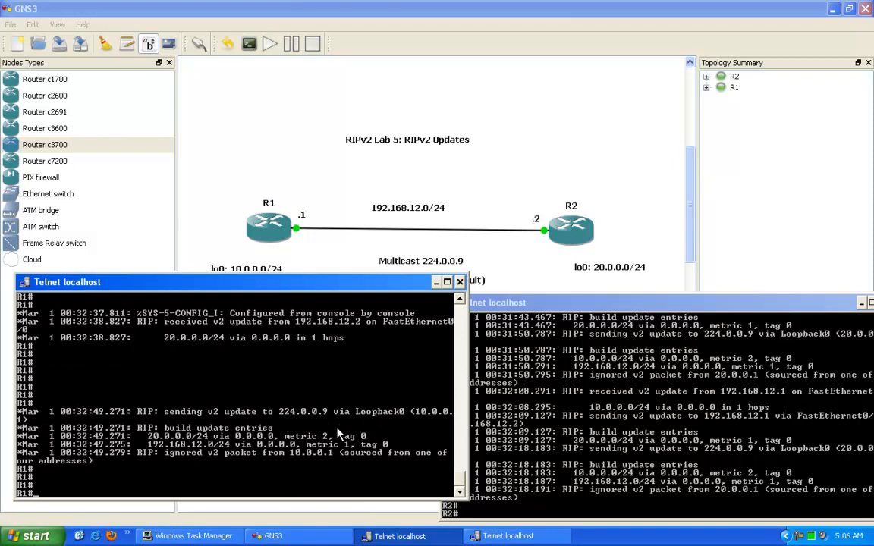
pyautogui.write('show ip pro')
pyautogui.press('Tab')
pyautogui.press('Return')
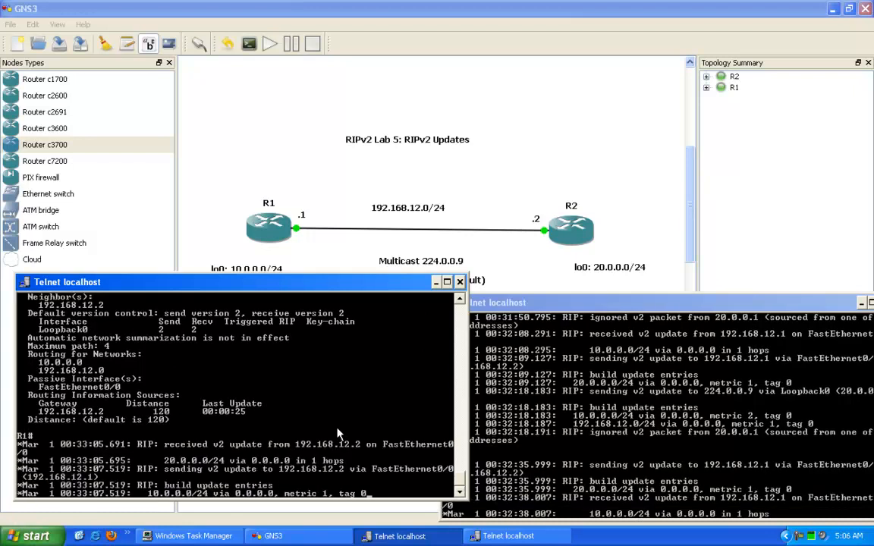
# Step: Switch from R1's to R2's console and display R2's routing table with show ip route
pyautogui.press('Return')
pyautogui.press('Return')
pyautogui.press('Return')
pyautogui.press('Return')
pyautogui.press('Return')
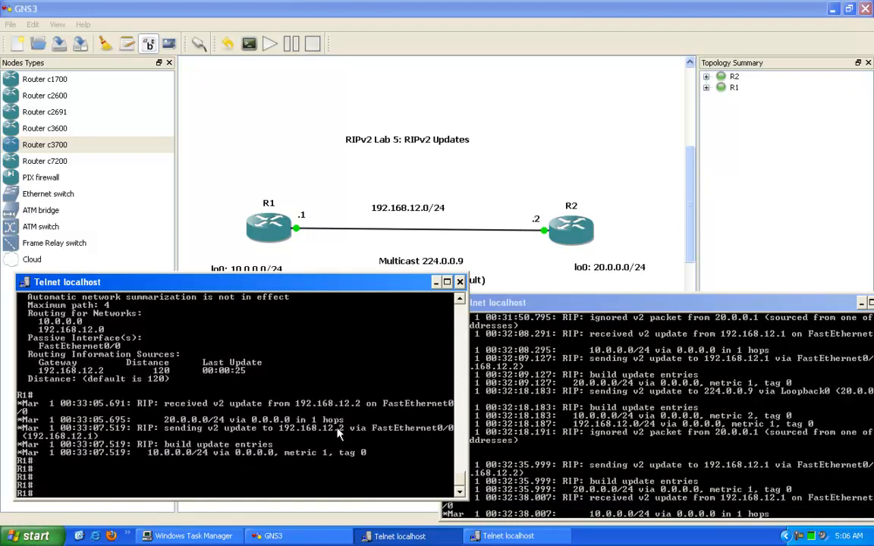
pyautogui.click(488, 394)
pyautogui.press('Return')
pyautogui.press('Return')
pyautogui.press('Return')
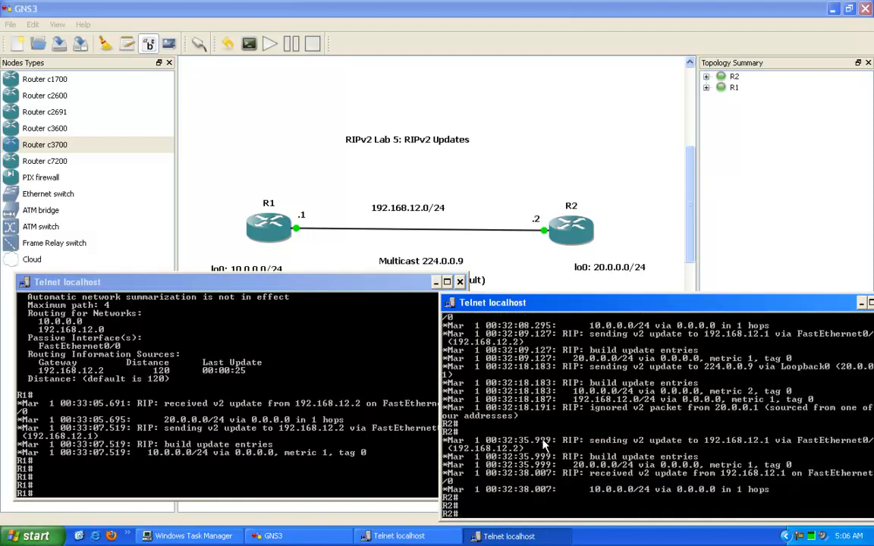
pyautogui.write('show ip route')
pyautogui.press('Return')
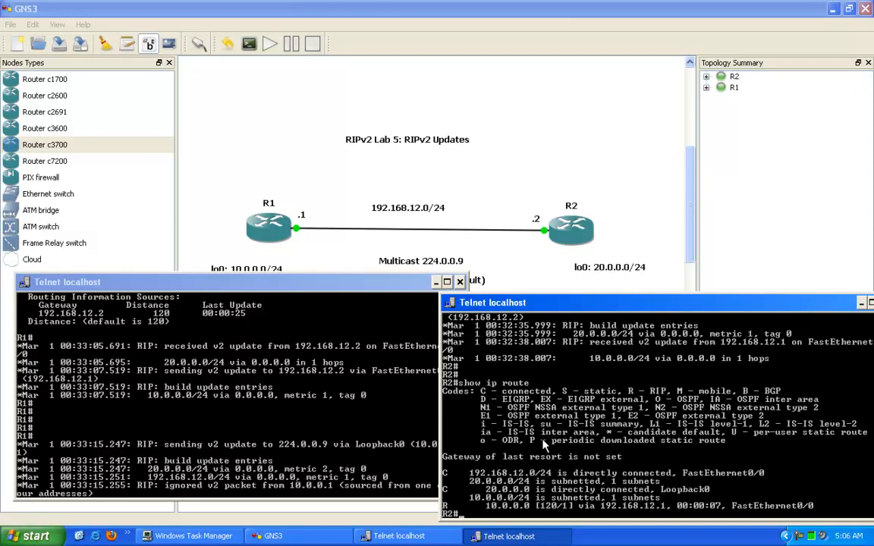
# Step: View R2's running configuration starting from the RIP section, quit the listing, and display its IP routing table again
pyautogui.write('show run | b b')
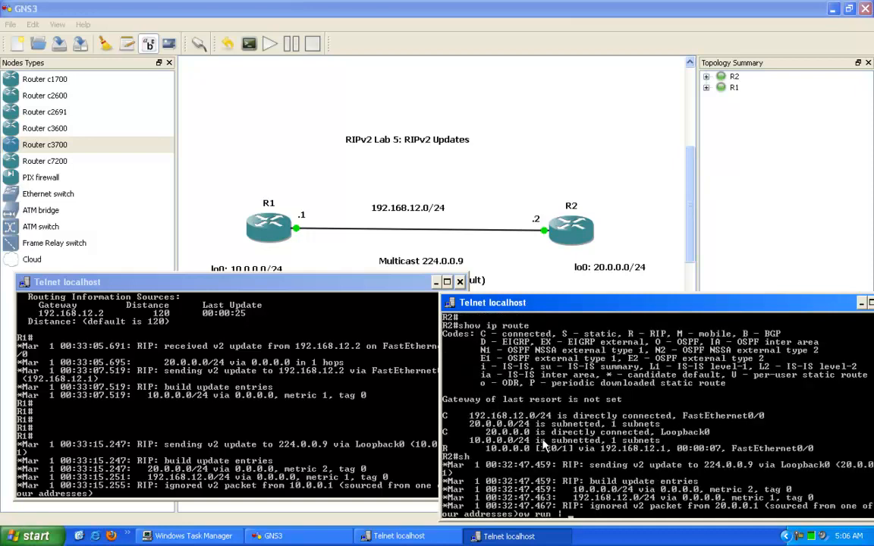
pyautogui.press('BackSpace')
pyautogui.write('rip')
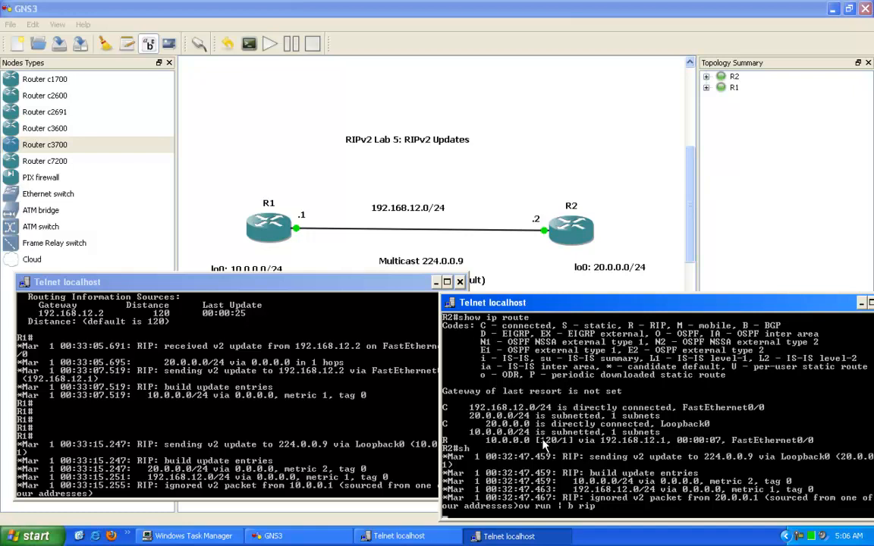
pyautogui.press('Return')
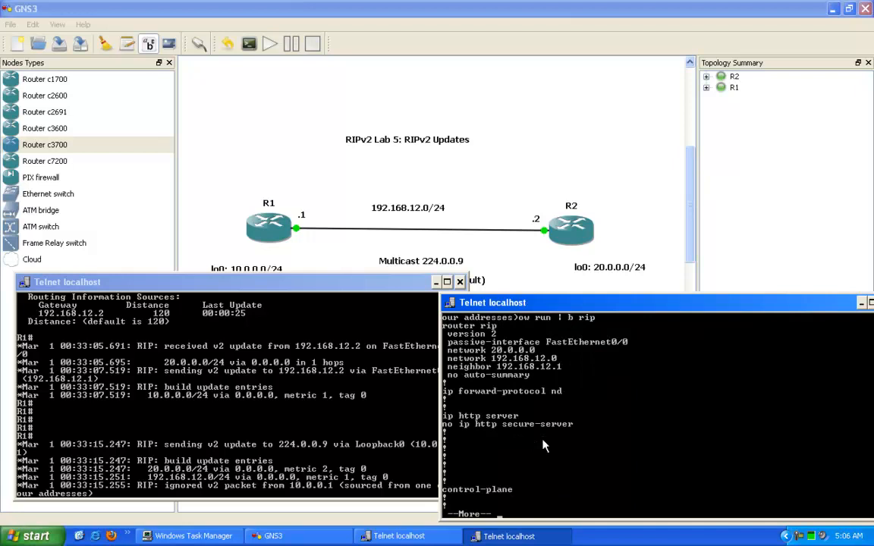
pyautogui.write('qshow ip route')
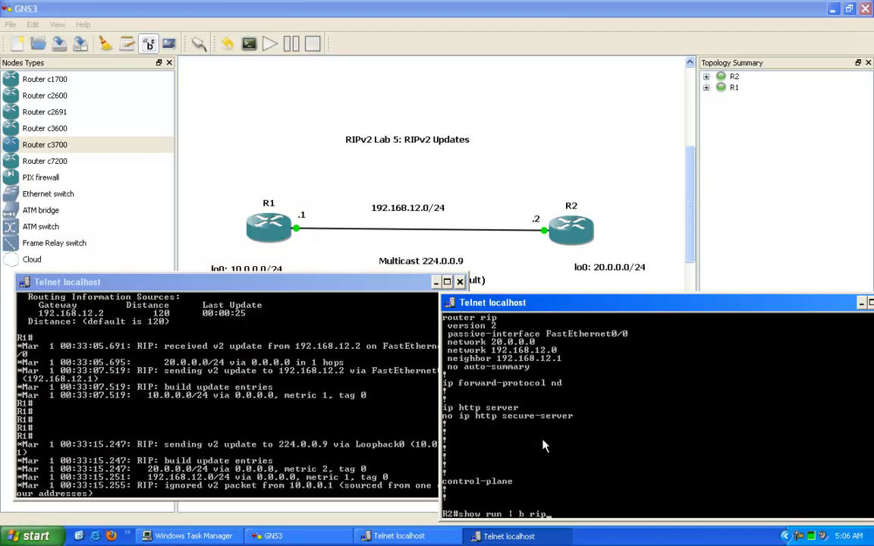
pyautogui.press('Return')
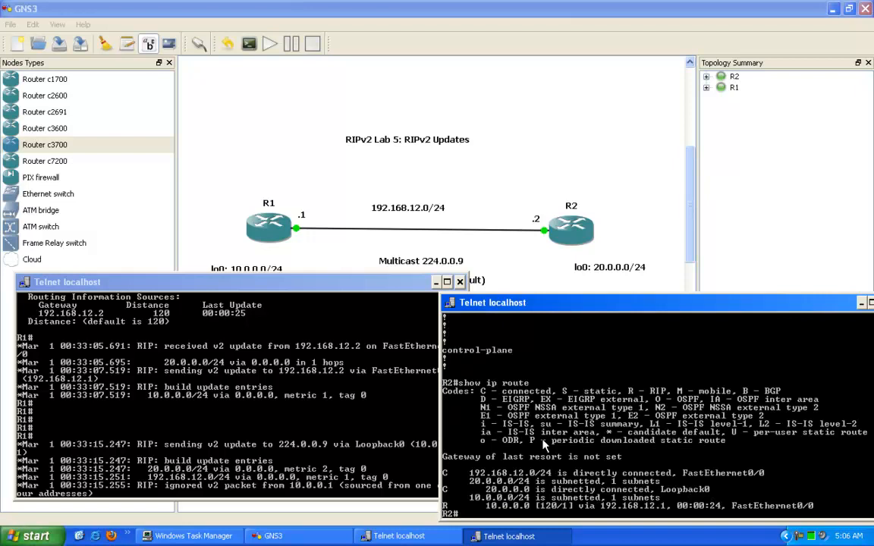
# Step: Return to R1's console and run show ip protocols to check its RIP settings
pyautogui.click(222, 406)
pyautogui.press('Return')
pyautogui.press('Return')
pyautogui.press('Up')
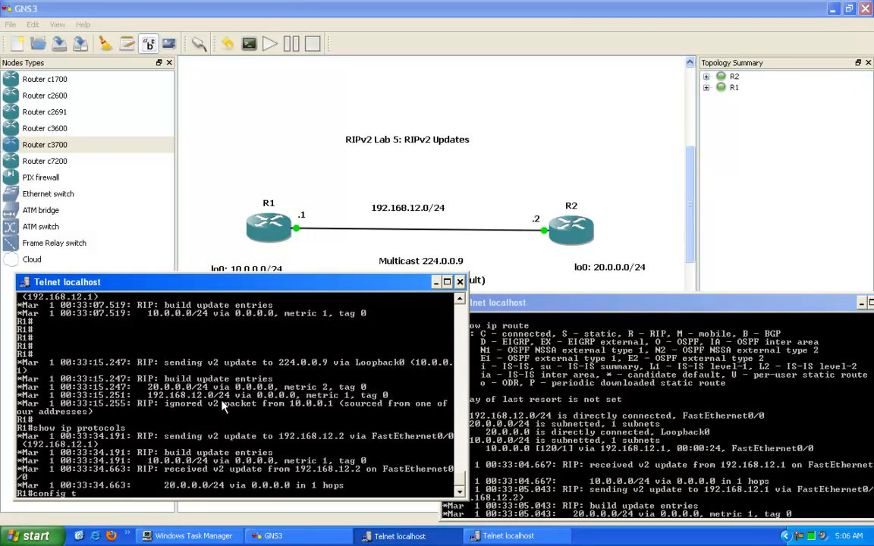
pyautogui.press('Return')
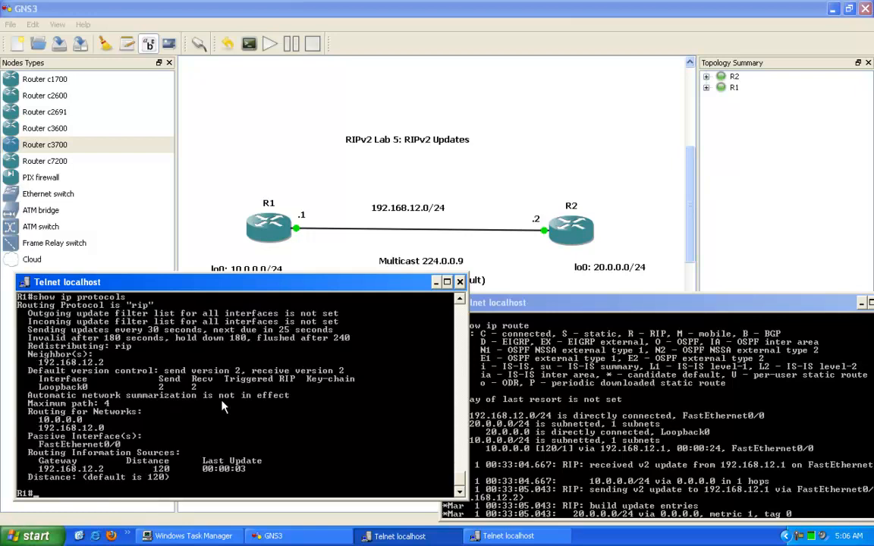
# Step: Discard the partial show command and turn off all debugging on R1 with un all
pyautogui.write('show')
pyautogui.scroll(1, 205, 365)
pyautogui.scroll(-1, 197, 373)
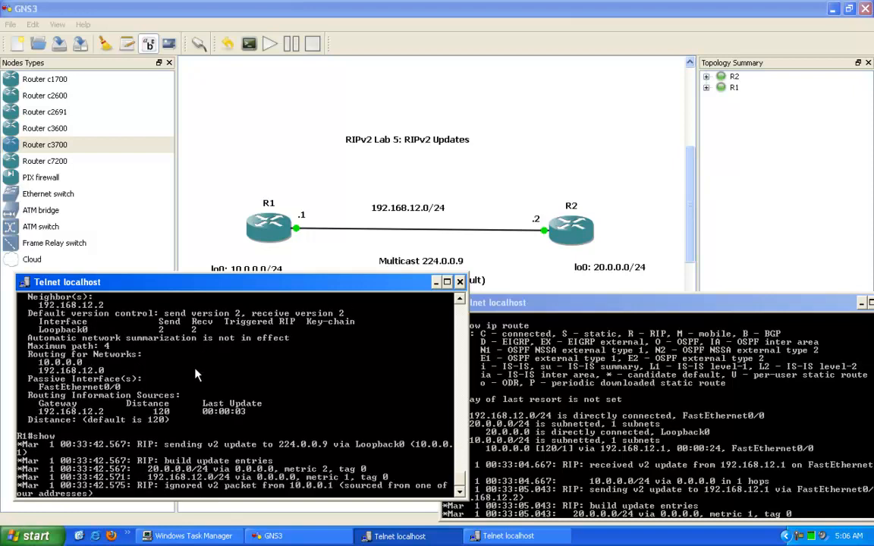
pyautogui.press('BackSpace')
pyautogui.press('BackSpace')
pyautogui.press('BackSpace')
pyautogui.press('BackSpace')
pyautogui.write('un all')
pyautogui.press('Return')
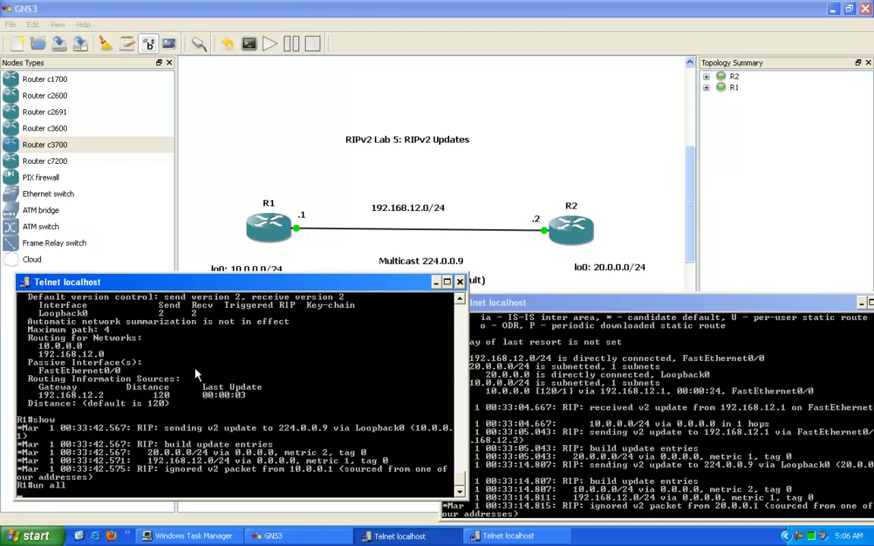
pyautogui.press('Return')
pyautogui.press('Return')
# Step: Prepare config t on R1 and examine the earlier show ip protocols output in its console history
pyautogui.write('show ip protocols')
pyautogui.press('BackSpace')
pyautogui.press('BackSpace')
pyautogui.press('BackSpace')
pyautogui.press('BackSpace')
pyautogui.press('BackSpace')
pyautogui.press('BackSpace')
pyautogui.press('BackSpace')
pyautogui.press('BackSpace')
pyautogui.press('BackSpace')
pyautogui.press('BackSpace')
pyautogui.press('BackSpace')
pyautogui.press('BackSpace')
pyautogui.press('BackSpace')
pyautogui.press('BackSpace')
pyautogui.press('BackSpace')
pyautogui.press('BackSpace')
pyautogui.press('BackSpace')
pyautogui.press('BackSpace')
pyautogui.write('config t')
pyautogui.scroll(5, 174, 331)
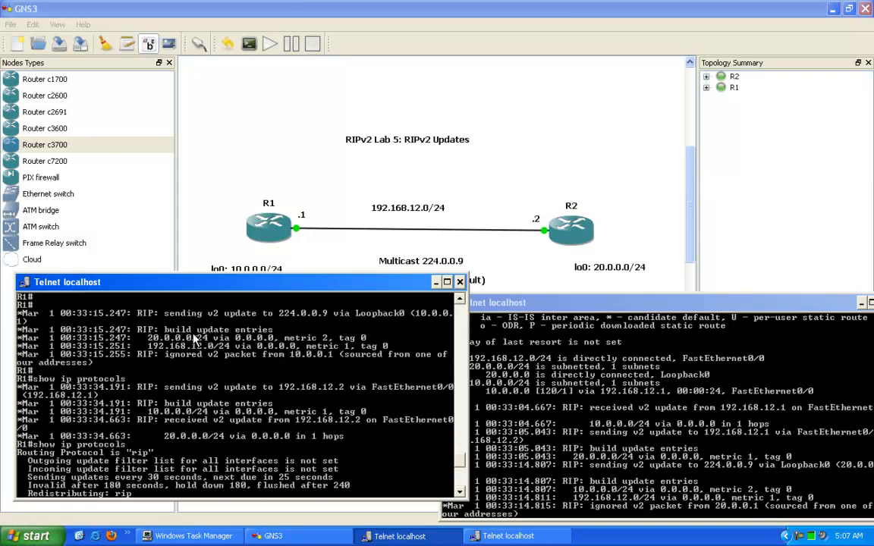
pyautogui.scroll(-2, 144, 353)
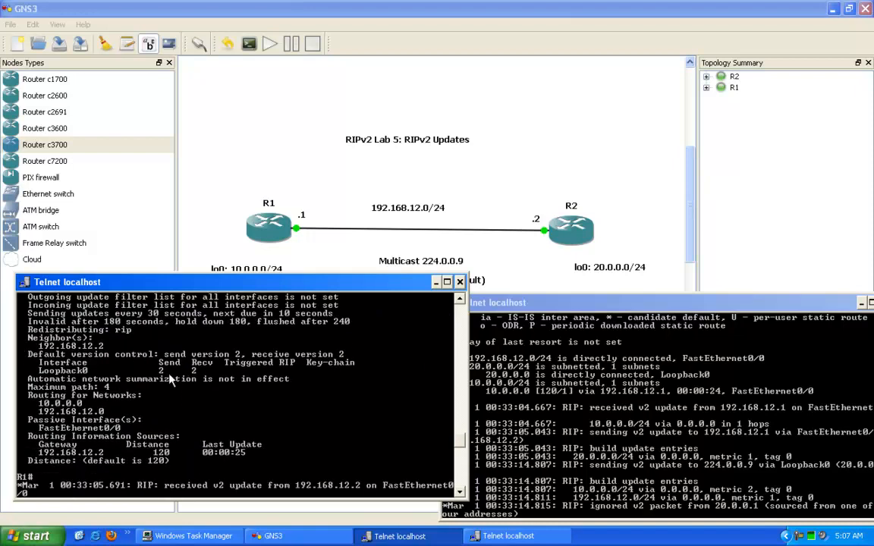
pyautogui.scroll(1, 171, 379)
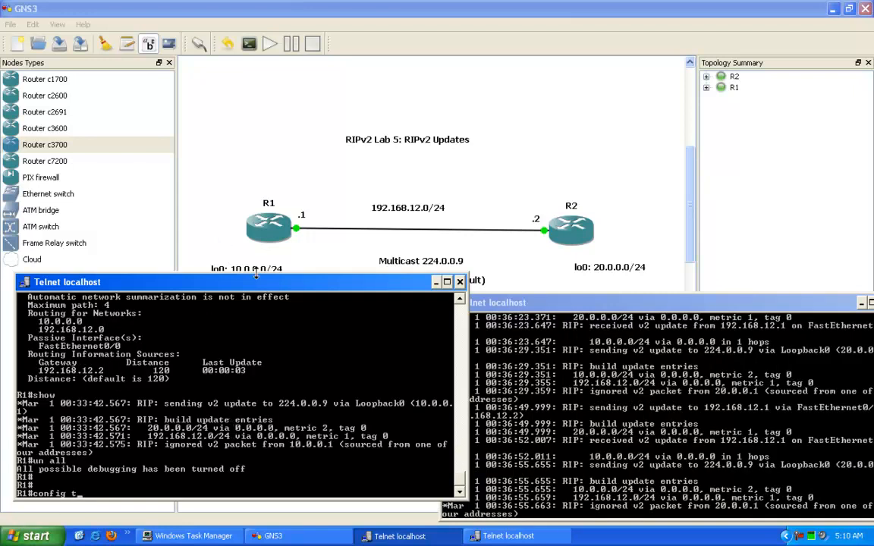
# Step: Move R1's console down to uncover the topology labels, then enter and end global configuration mode
pyautogui.moveTo(310, 284); pyautogui.dragTo(251, 301)
pyautogui.press('Return')
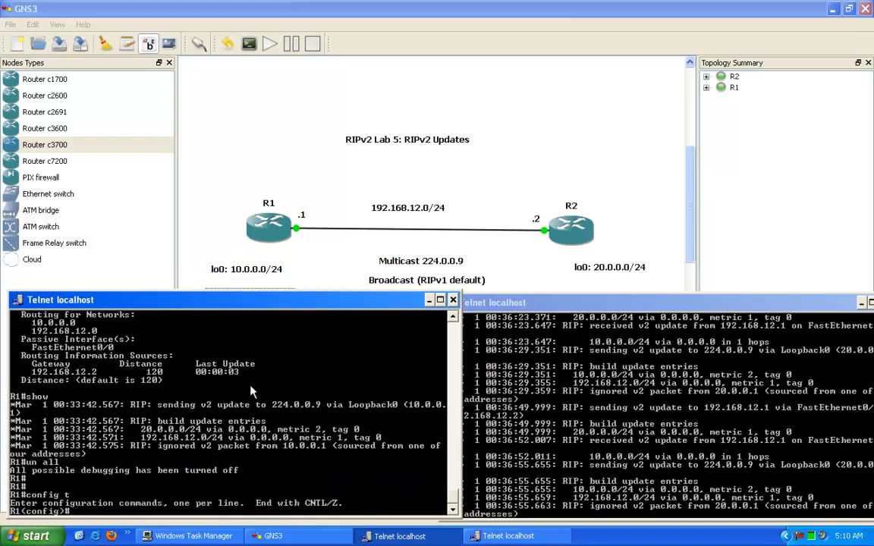
pyautogui.press('Return')
pyautogui.write('end')
pyautogui.press('Return')
pyautogui.press('Return')
pyautogui.press('Return')
pyautogui.press('Return')
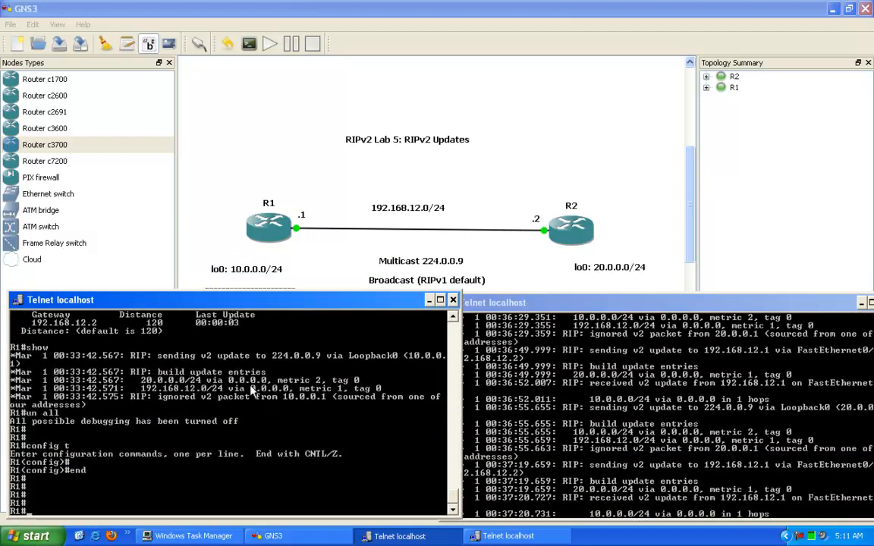
# Step: Switch to R2's console and turn off all debugging there with un all
pyautogui.click(599, 357)
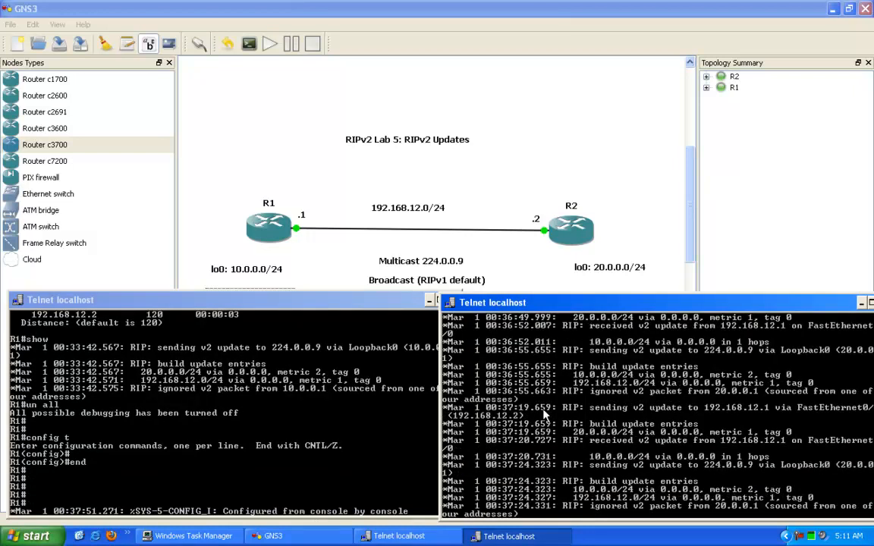
pyautogui.press('Return')
pyautogui.press('Return')
pyautogui.press('Return')
pyautogui.press('Return')
pyautogui.press('Return')
pyautogui.press('Return')
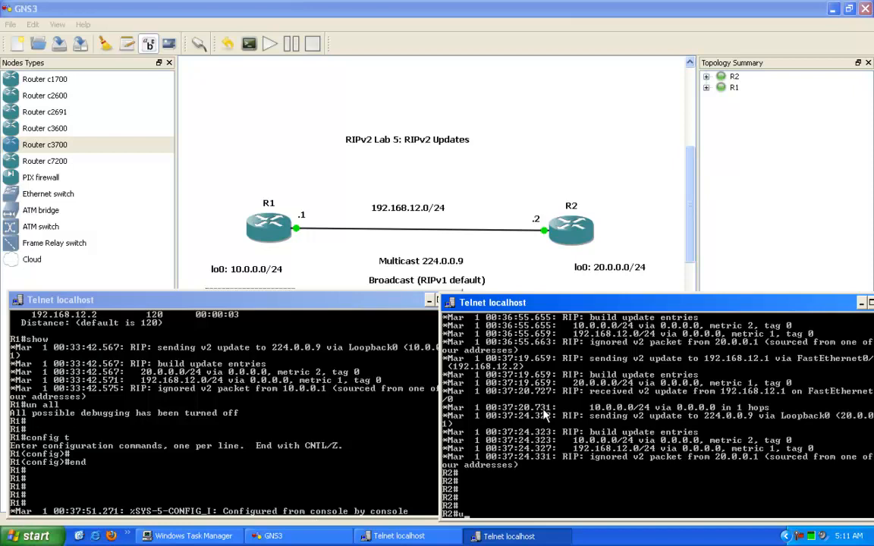
pyautogui.write('un all')
pyautogui.press('Return')
pyautogui.press('Return')
pyautogui.press('Return')
pyautogui.press('Return')
pyautogui.press('Return')
pyautogui.press('Return')
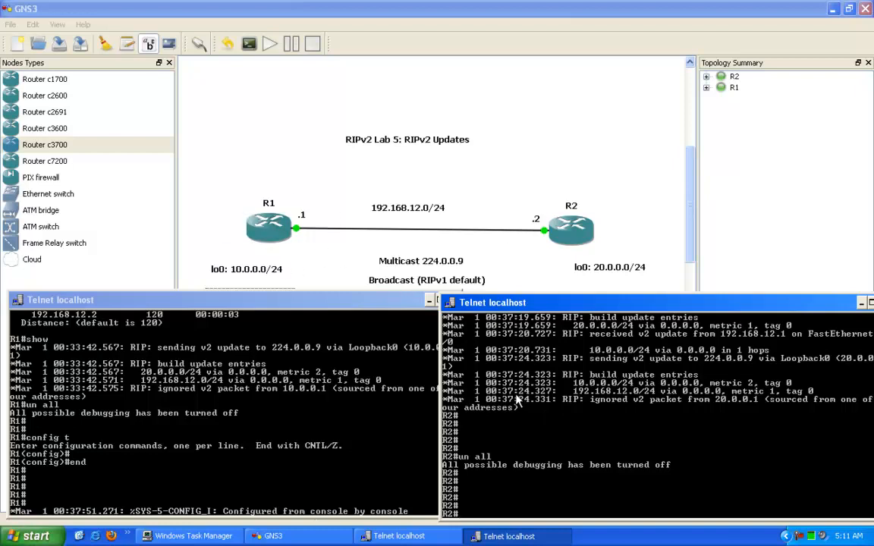
# Step: Enter global configuration mode on R2 and remove its RIP process with no router rip
pyautogui.write('config t')
pyautogui.press('Return')
pyautogui.write('no ')
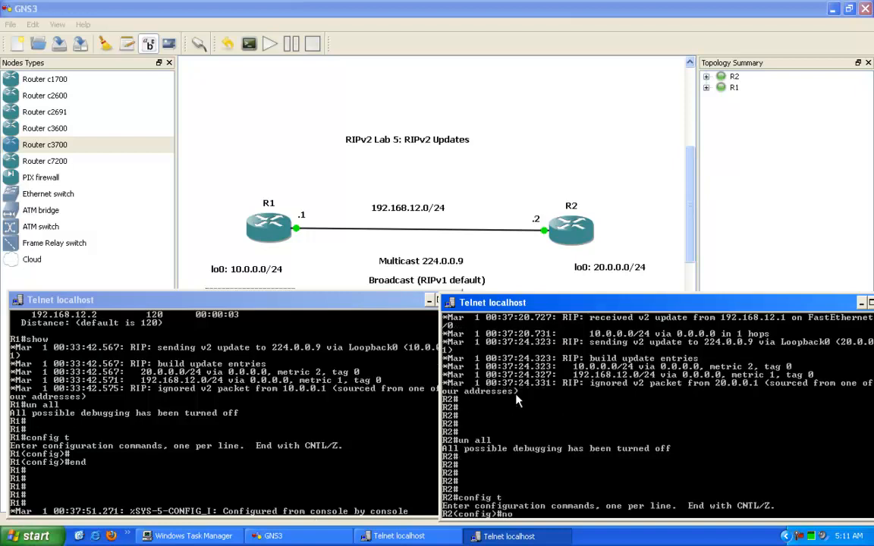
pyautogui.write('router rip')
pyautogui.press('Return')
# Step: Enter global configuration mode on R1 and remove its RIP process with no router rip
pyautogui.click(277, 393)
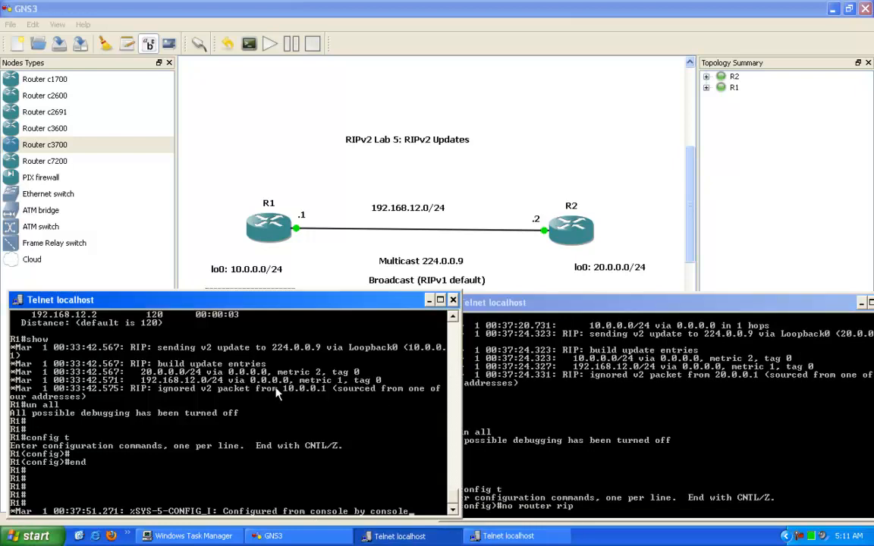
pyautogui.press('Return')
pyautogui.write('config t')
pyautogui.press('Return')
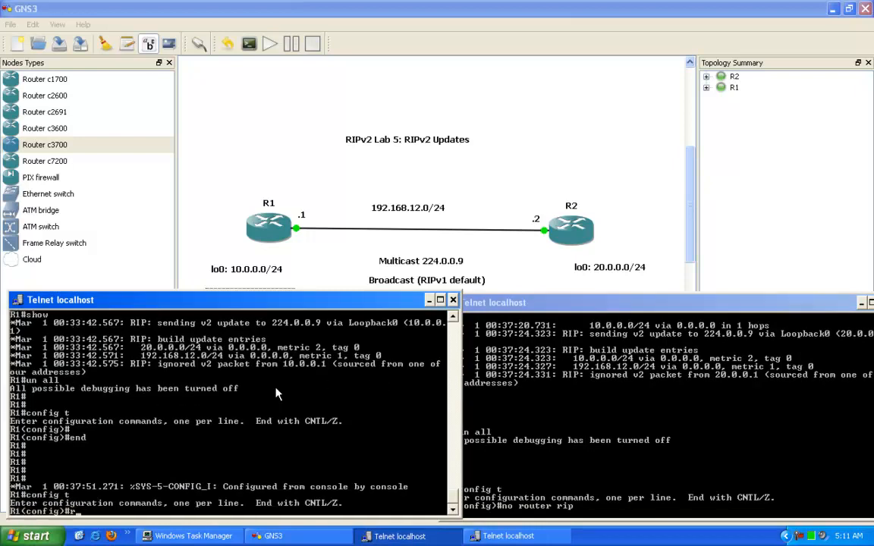
pyautogui.write('no router rip')
pyautogui.press('Return')
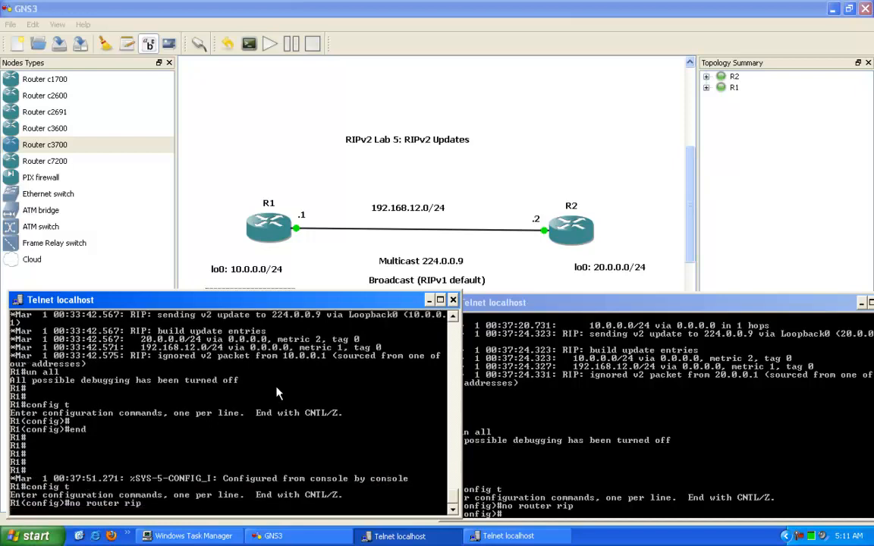
# Step: Start a new RIP process on R2 with no auto-summary and network 192.168.12.0
pyautogui.click(474, 424)
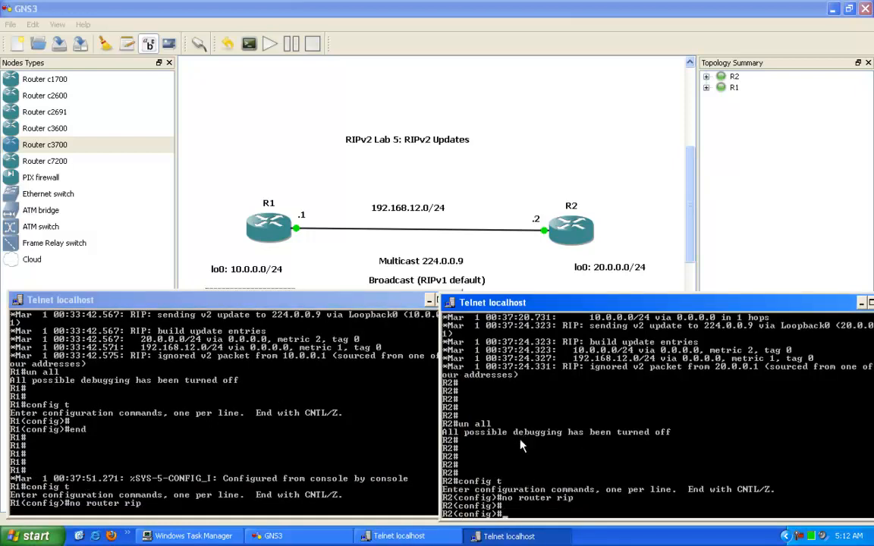
pyautogui.press('Return')
pyautogui.press('Return')
pyautogui.write('router rip')
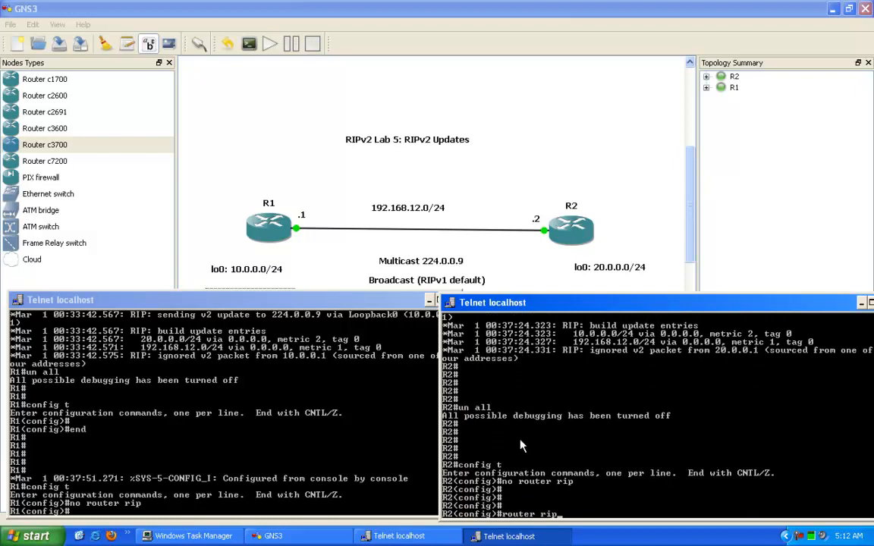
pyautogui.press('Return')
pyautogui.write('no ')
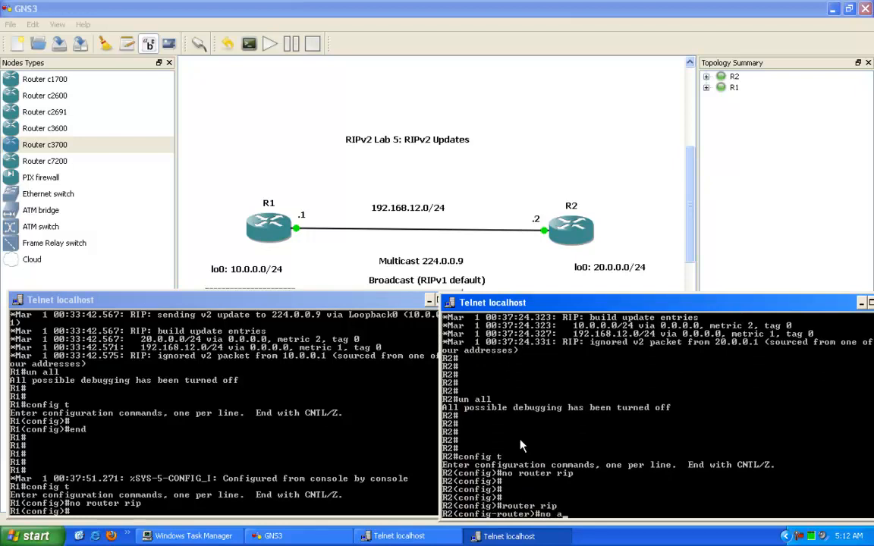
pyautogui.write('au')
pyautogui.press('Tab')
pyautogui.press('Return')
pyautogui.write('network 192.168.1')
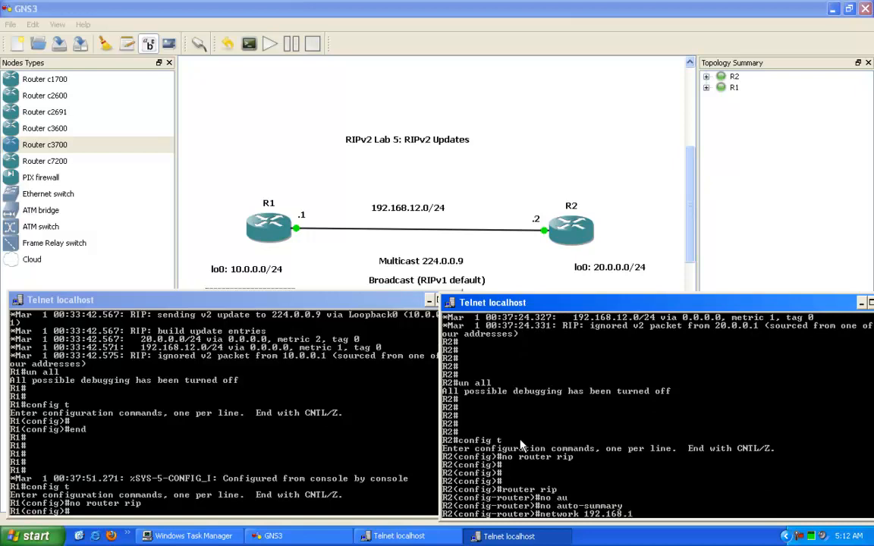
pyautogui.write('2.0')
pyautogui.press('Return')
# Step: Enable RIP debugging on R2 from router configuration mode with do debug ip rip
pyautogui.click(231, 409)
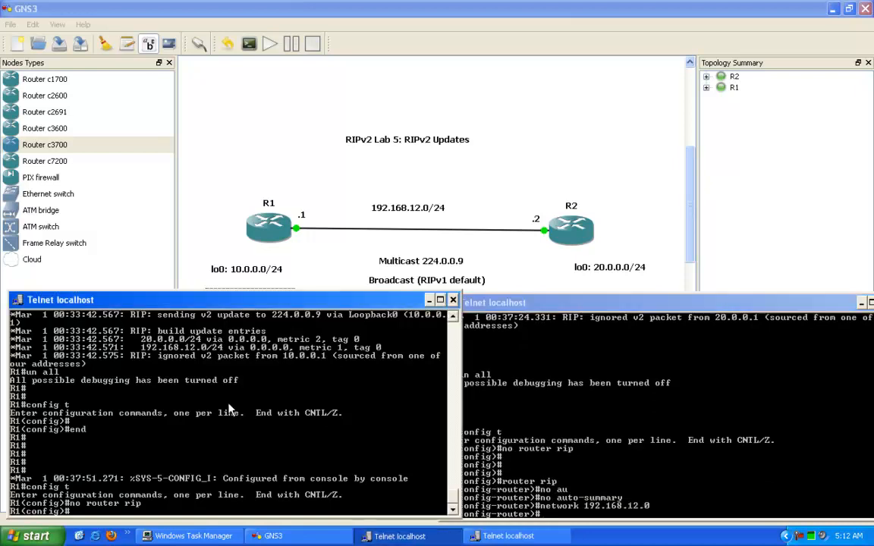
pyautogui.click(565, 458)
pyautogui.write('do d')
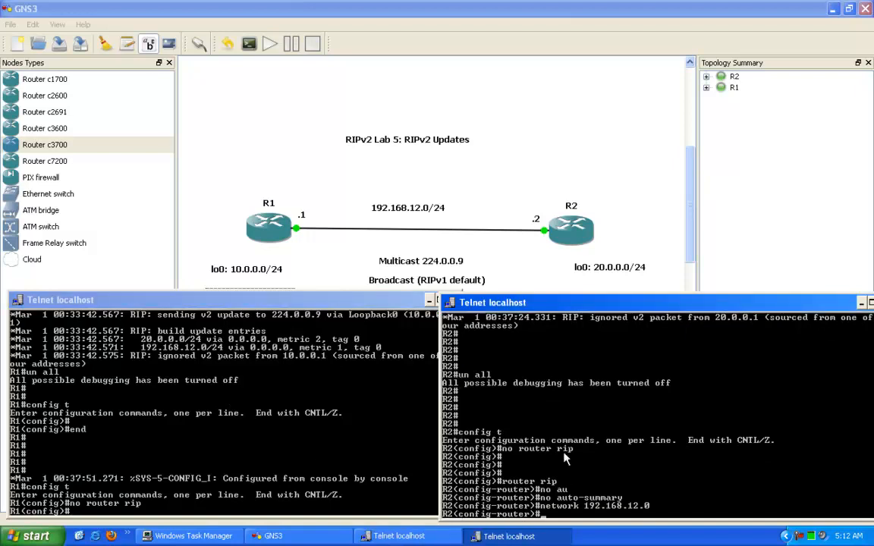
pyautogui.write('ebug')
pyautogui.press('Return')
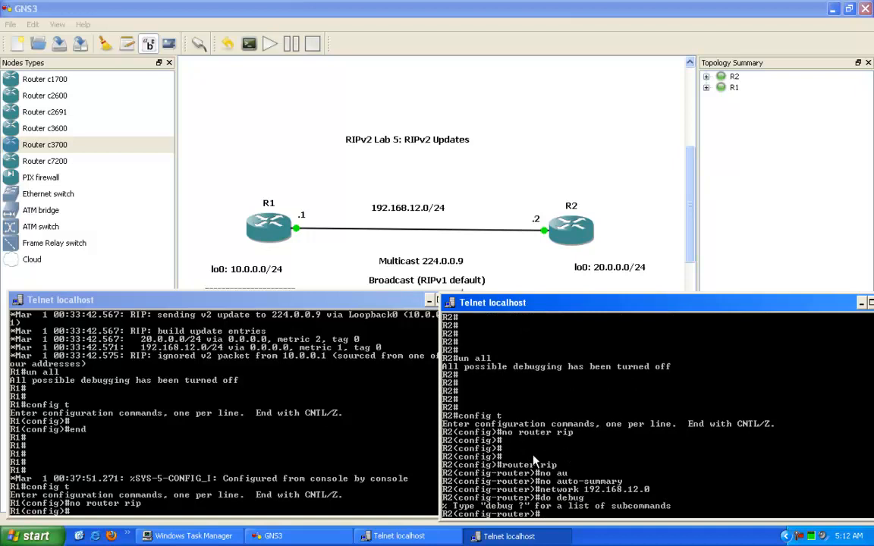
pyautogui.write('do debug ip rip')
pyautogui.press('Return')
# Step: Start a new RIP process on R1 and set it to version 2
pyautogui.click(255, 392)
pyautogui.write('rour')
pyautogui.press('BackSpace')
pyautogui.write('ter rip')
pyautogui.press('Return')
pyautogui.write('ver')
pyautogui.press('Tab')
pyautogui.write('2')
pyautogui.press('Return')
# Step: Disable auto-summary in R1's RIP process and advertise network 192.168.12.0
pyautogui.write('no au')
pyautogui.press('Tab')
pyautogui.press('Return')
pyautogui.press('Return')
pyautogui.press('Return')
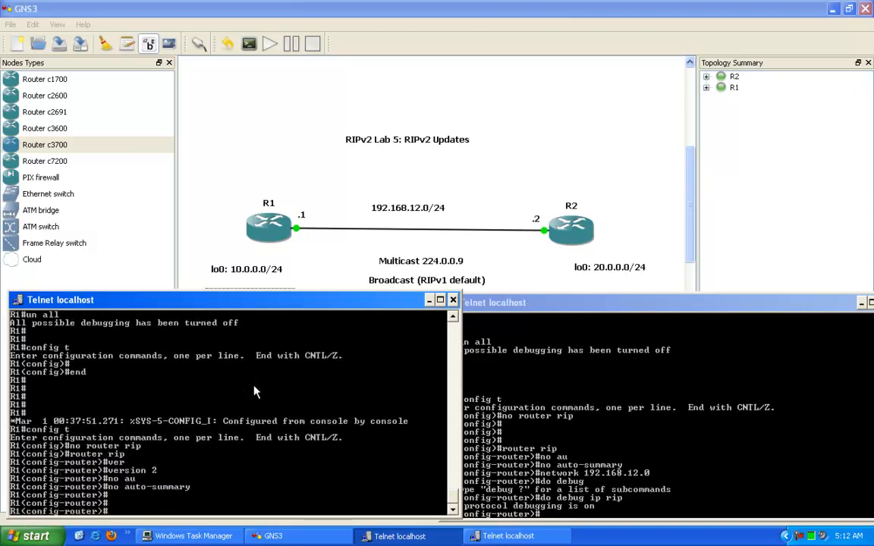
pyautogui.write('network 192.168.12.0')
pyautogui.press('Return')
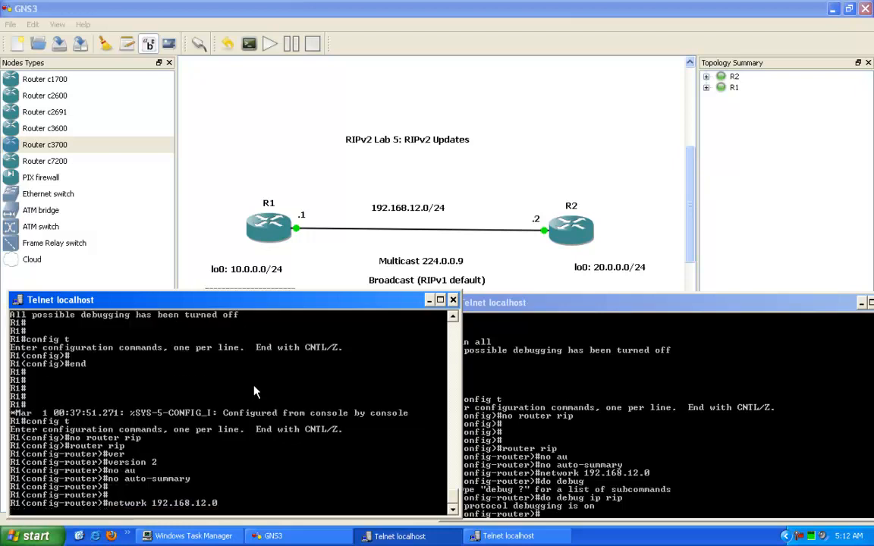
# Step: End configuration mode on R1 and enable RIP debugging with debug ip rip
pyautogui.write('end')
pyautogui.press('Return')
pyautogui.press('Return')
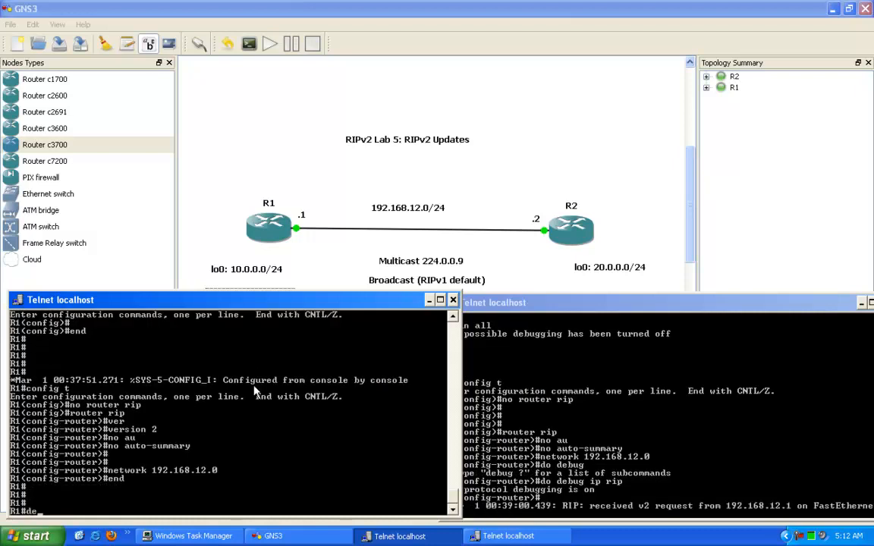
pyautogui.write('deb')
pyautogui.press('Tab')
pyautogui.write('ip r')
pyautogui.press('Return')
pyautogui.press('Return')
pyautogui.press('Return')
pyautogui.press('Return')
pyautogui.press('Return')
pyautogui.press('Return')
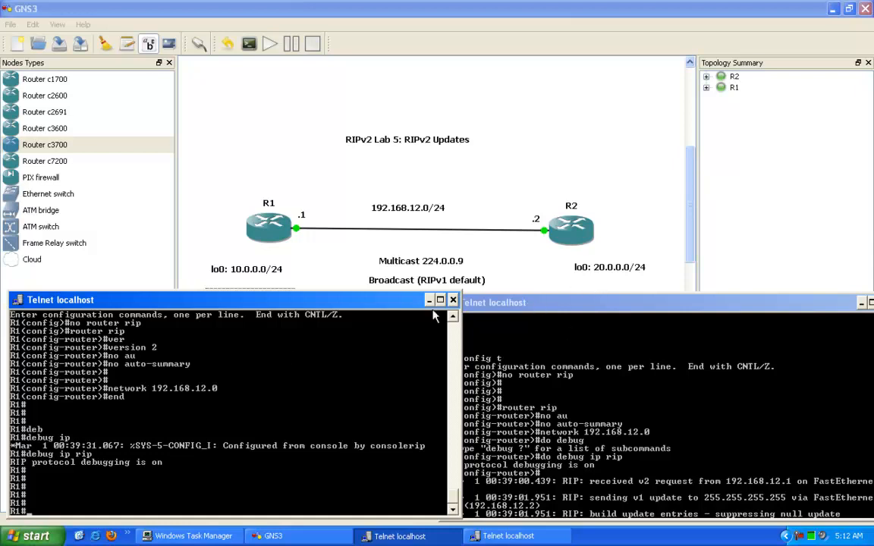
# Step: Arrange the R1 and R2 console windows side by side below the topology diagram
pyautogui.moveTo(383, 303)
pyautogui.mouseDown()
pyautogui.moveTo(410, 407)
pyautogui.moveTo(400, 317)
pyautogui.moveTo(381, 310)
pyautogui.mouseUp()
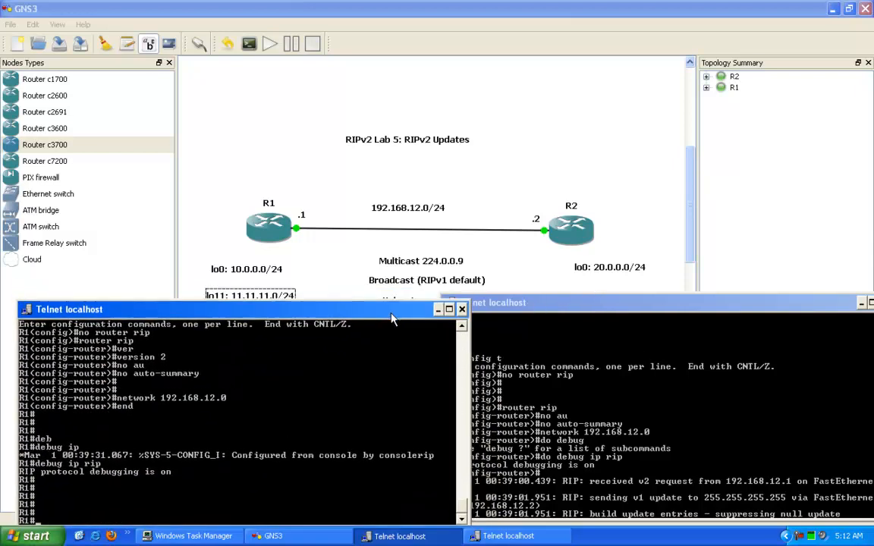
pyautogui.moveTo(210, 313); pyautogui.dragTo(222, 309)
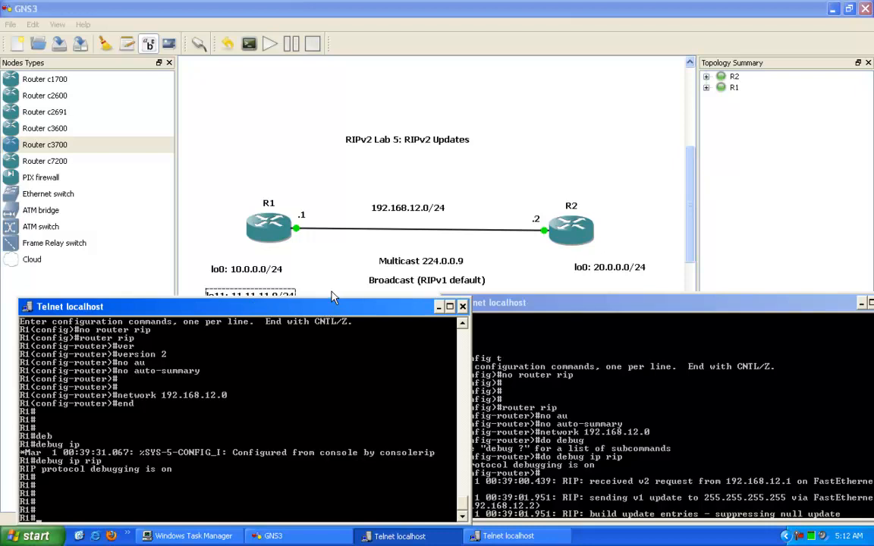
pyautogui.moveTo(284, 308)
pyautogui.mouseDown()
pyautogui.moveTo(358, 308)
pyautogui.moveTo(342, 285)
pyautogui.moveTo(271, 308)
pyautogui.moveTo(281, 307)
pyautogui.mouseUp()
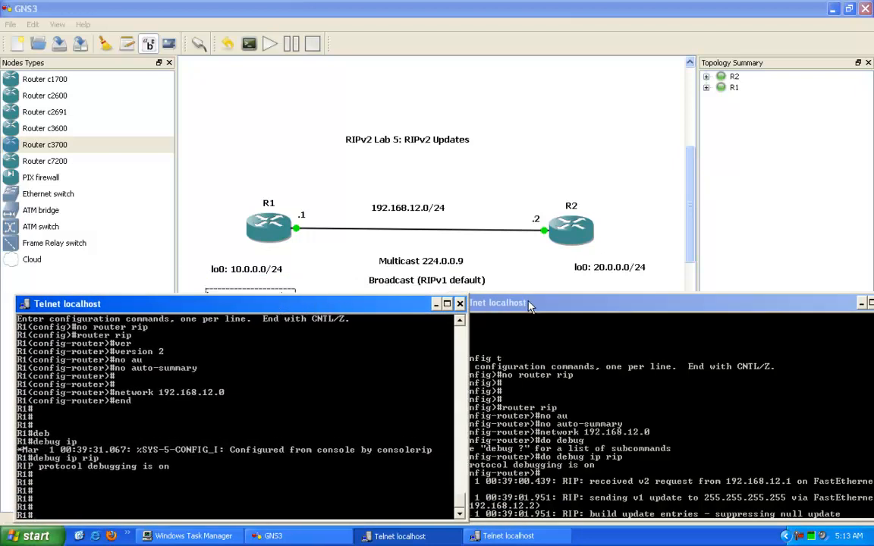
pyautogui.moveTo(529, 304); pyautogui.dragTo(501, 304)
pyautogui.moveTo(628, 309); pyautogui.dragTo(601, 309)
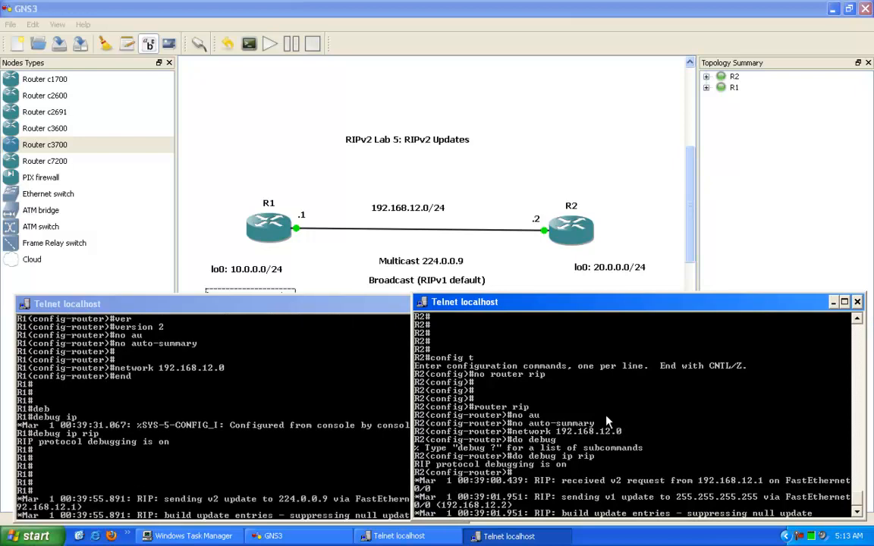
# Step: Highlight the destination address of the version 1 update in R2's RIP debug output
pyautogui.press('Return')
pyautogui.press('Return')
pyautogui.press('Return')
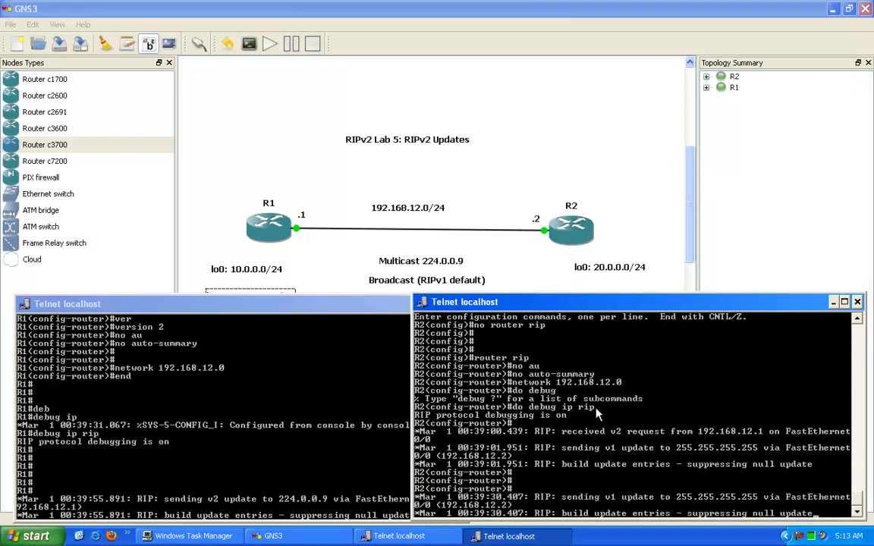
pyautogui.rightClick(688, 452)
pyautogui.click(695, 455)
pyautogui.moveTo(677, 448); pyautogui.dragTo(755, 449)
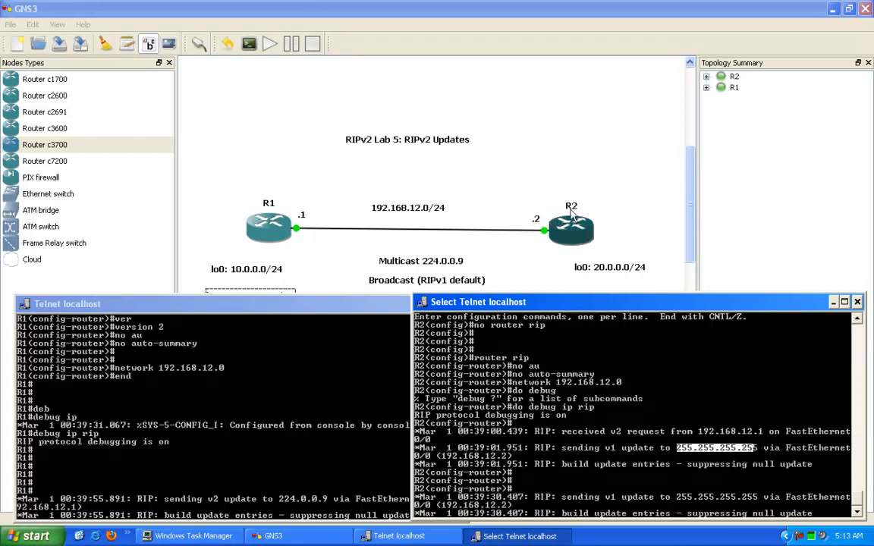
pyautogui.click(685, 448)
pyautogui.moveTo(677, 448); pyautogui.dragTo(758, 448)
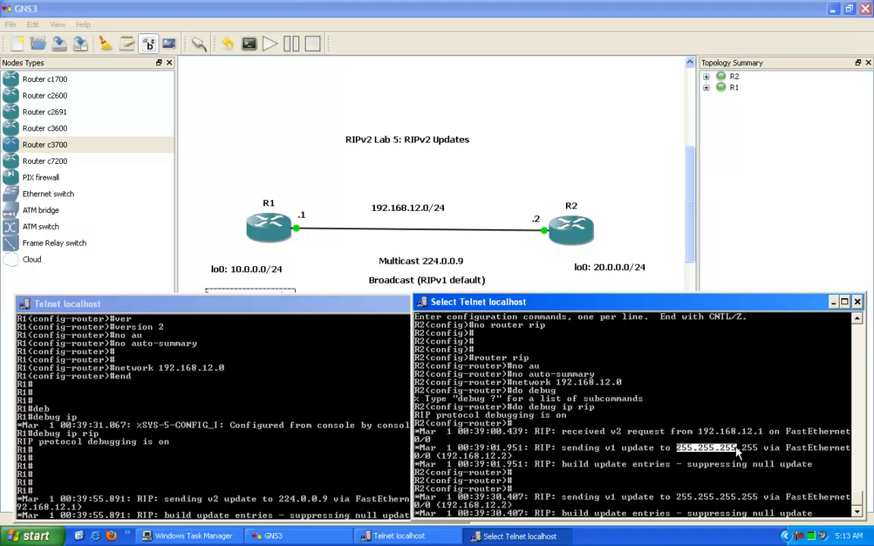
# Step: Highlight the destination address of the version 2 update in R1's RIP debug output
pyautogui.click(233, 466)
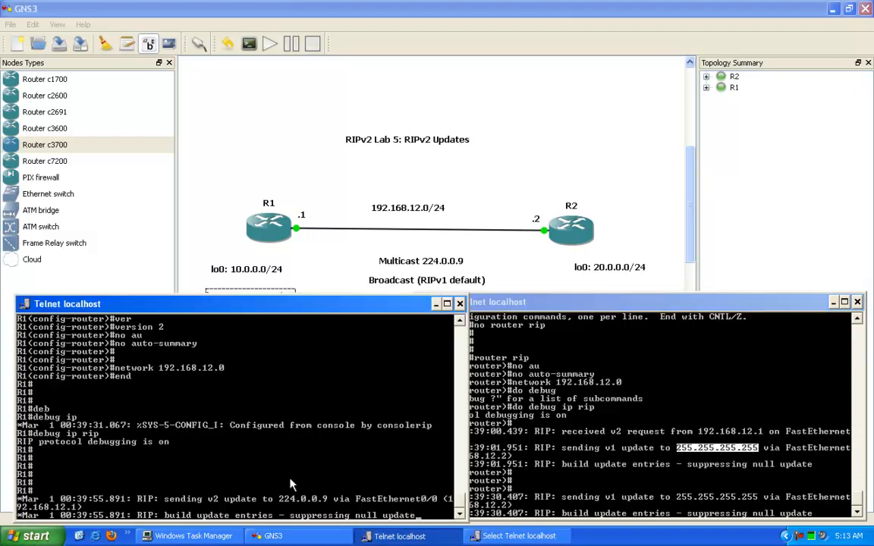
pyautogui.rightClick(225, 468)
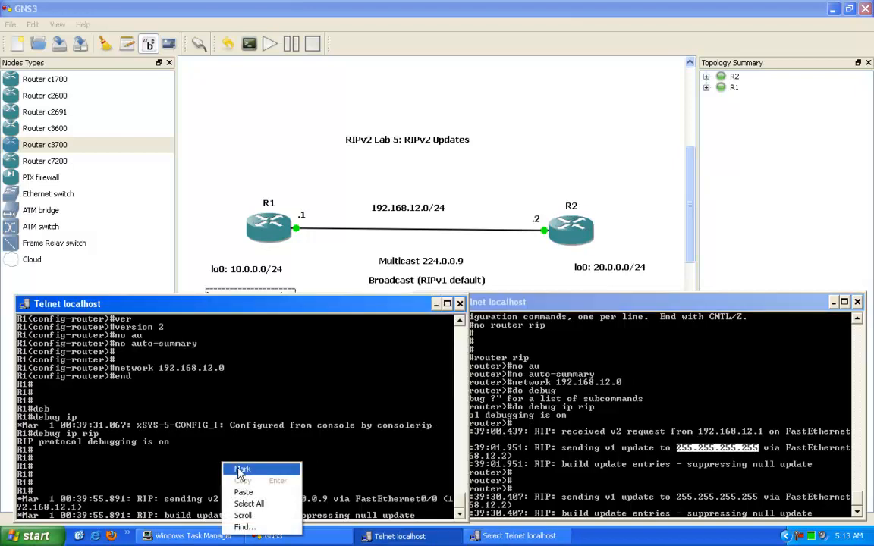
pyautogui.click(243, 470)
pyautogui.moveTo(279, 498); pyautogui.dragTo(303, 500)
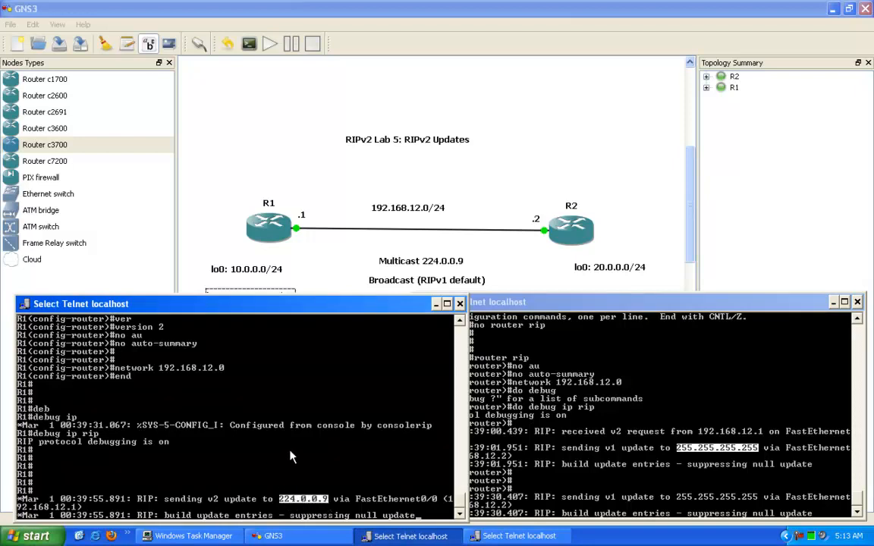
pyautogui.press('Return')
# Step: Advertise network 10.0.0.0 in R1's RIP process and end configuration mode
pyautogui.press('Return')
pyautogui.write('config t')
pyautogui.press('Return')
pyautogui.write('router rip')
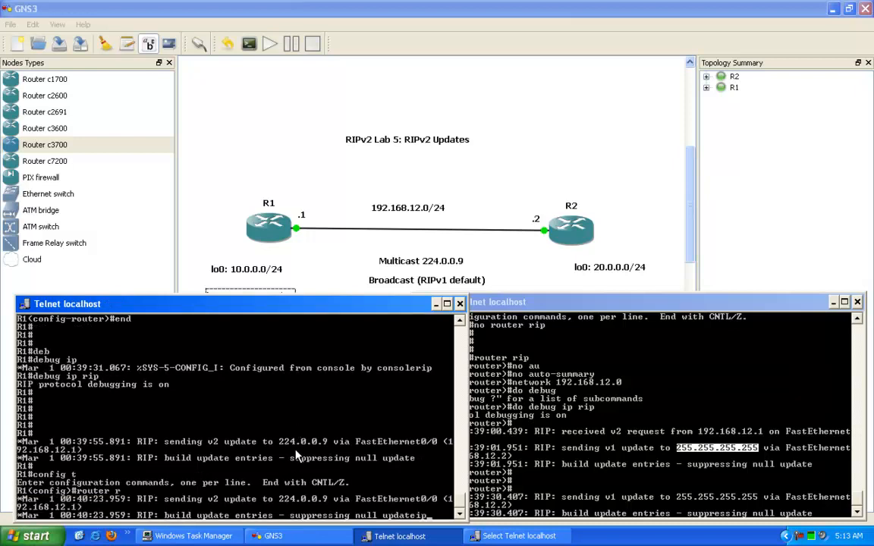
pyautogui.press('Return')
pyautogui.write('network 1')
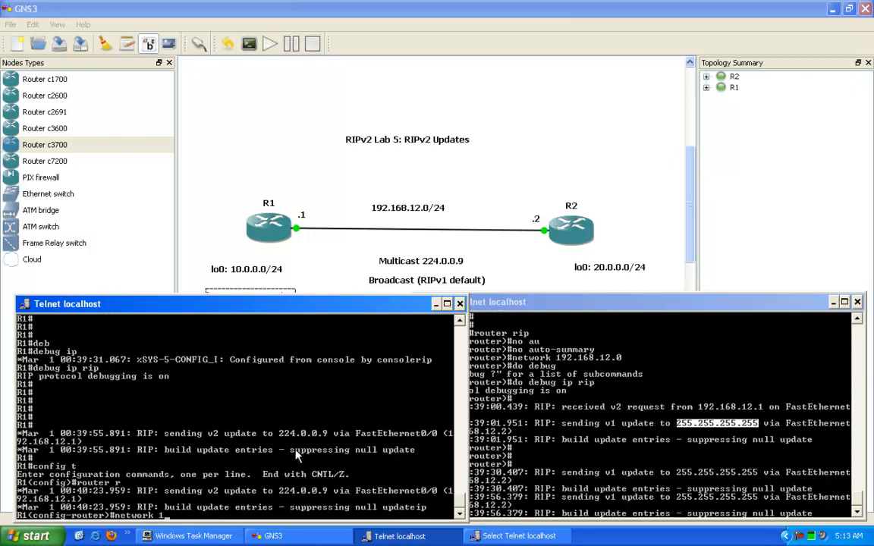
pyautogui.write('0.0.0.0')
pyautogui.press('Return')
pyautogui.write('end')
pyautogui.press('Return')
# Step: Advertise network 20.0.0.0 in R2's RIP process and end configuration mode
pyautogui.click(630, 451)
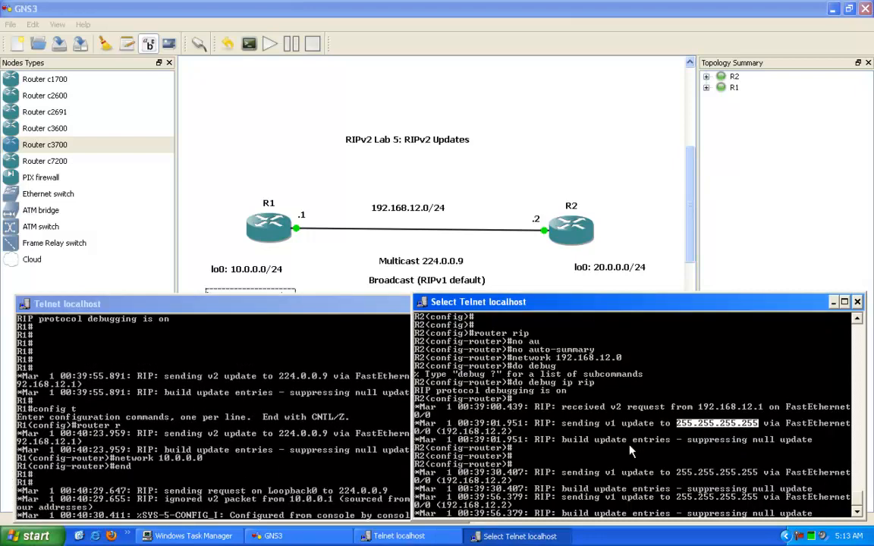
pyautogui.write('network 20')
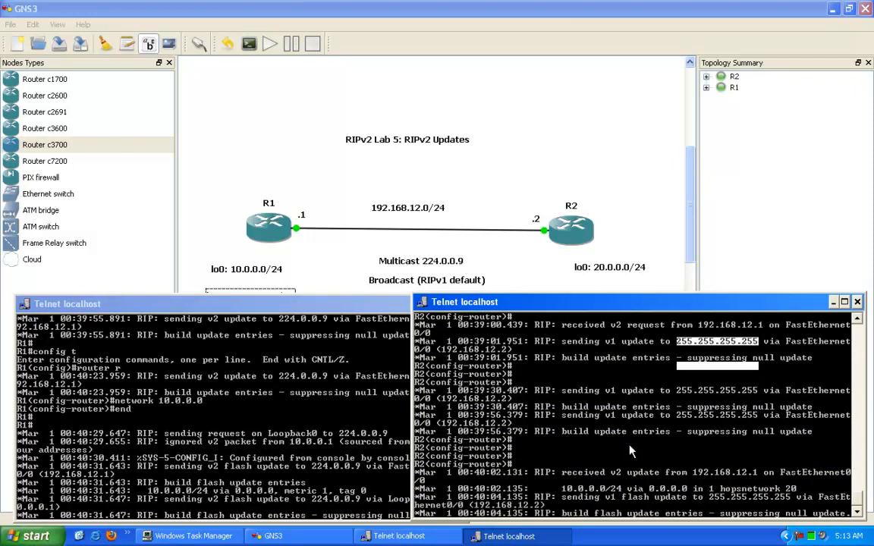
pyautogui.press('Return')
pyautogui.press('Return')
pyautogui.press('Return')
pyautogui.write('network 20.0')
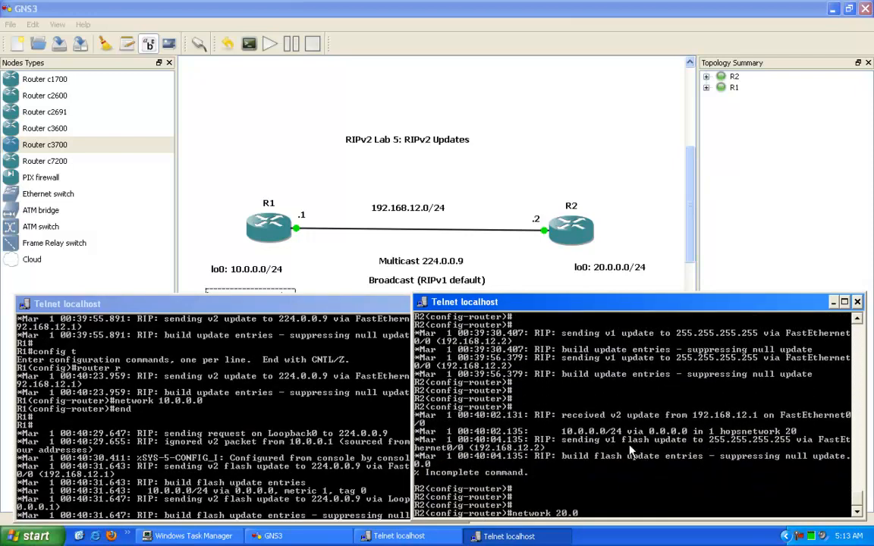
pyautogui.write('.0.0')
pyautogui.press('Return')
pyautogui.press('Return')
pyautogui.press('Return')
pyautogui.write('end')
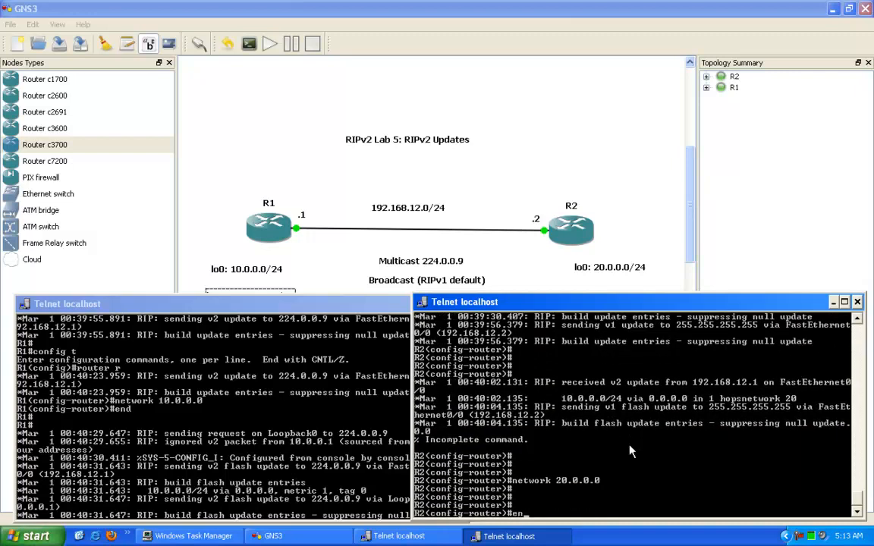
pyautogui.press('Return')
pyautogui.press('Return')
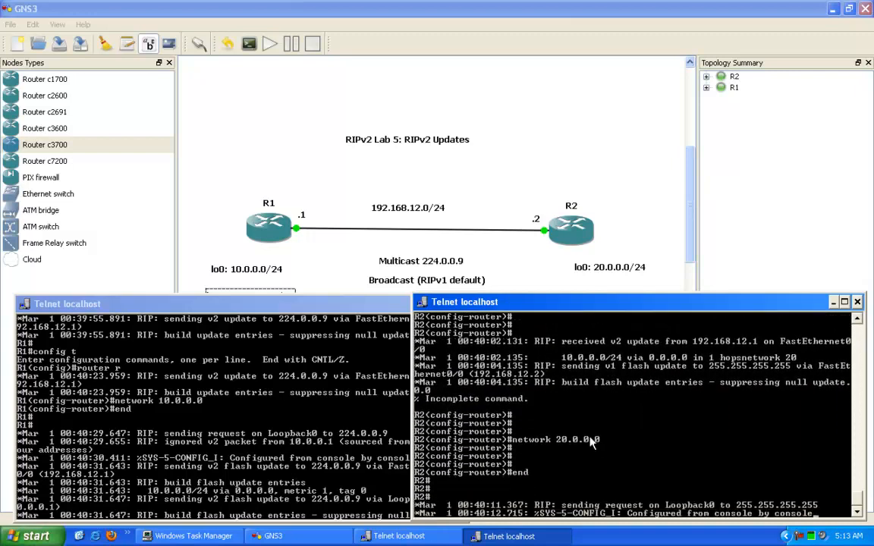
# Step: Display R2's routing table with show ip route and highlight the RIP-learned route entry
pyautogui.press('Return')
pyautogui.press('Return')
pyautogui.press('Return')
pyautogui.press('Return')
pyautogui.press('Return')
pyautogui.press('Return')
pyautogui.press('Return')
pyautogui.press('Return')
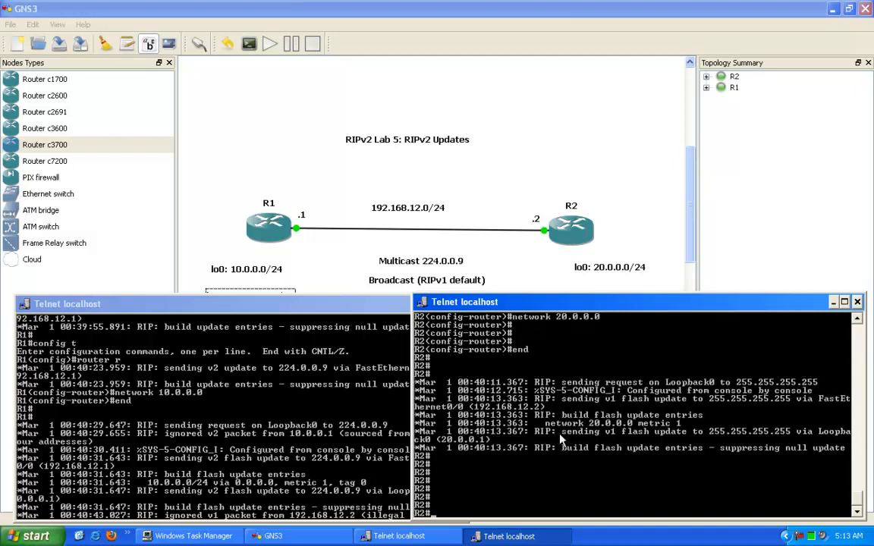
pyautogui.write('show ip route')
pyautogui.press('Return')
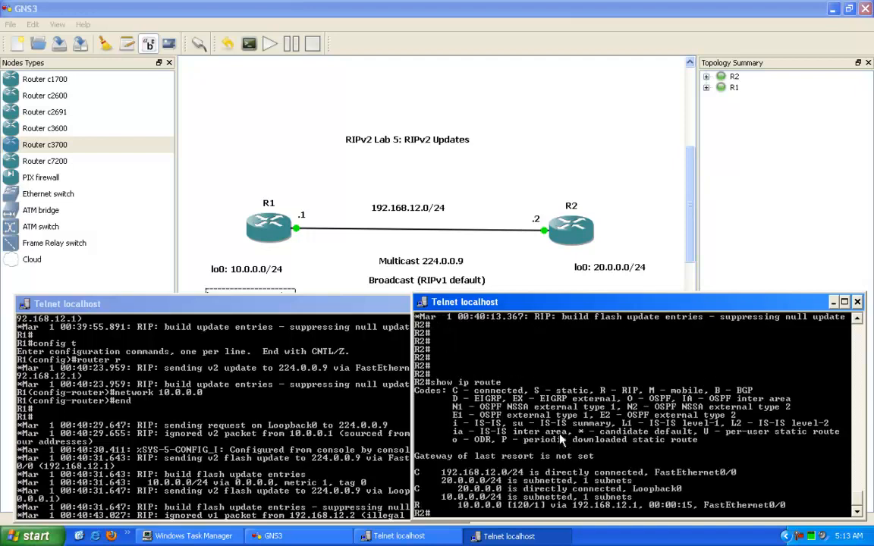
pyautogui.rightClick(434, 415)
pyautogui.click(454, 421)
pyautogui.moveTo(447, 503); pyautogui.dragTo(501, 509)
pyautogui.press('Return')
# Step: Run show ip protocols on R2 and highlight the RIP receive version for FastEthernet0/0
pyautogui.write('show ip protocols')
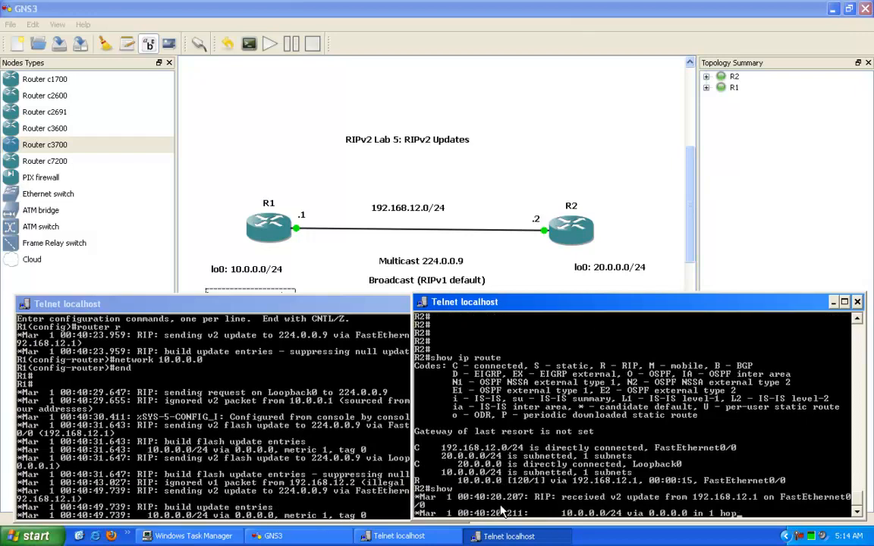
pyautogui.press('Return')
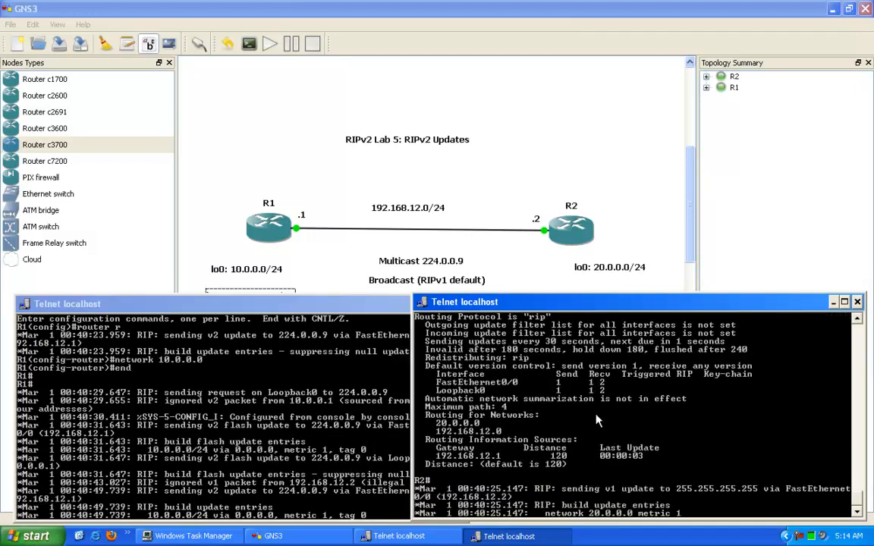
pyautogui.rightClick(600, 384)
pyautogui.click(617, 387)
pyautogui.moveTo(599, 383); pyautogui.dragTo(620, 383)
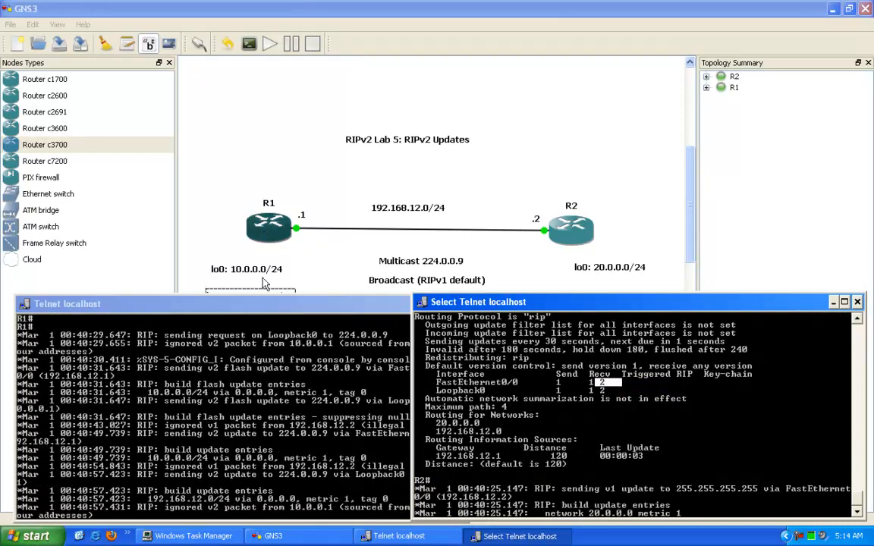
# Step: Display R1's routing table with show ip route to check for RIP-learned routes
pyautogui.click(273, 455)
pyautogui.press('Return')
pyautogui.press('Return')
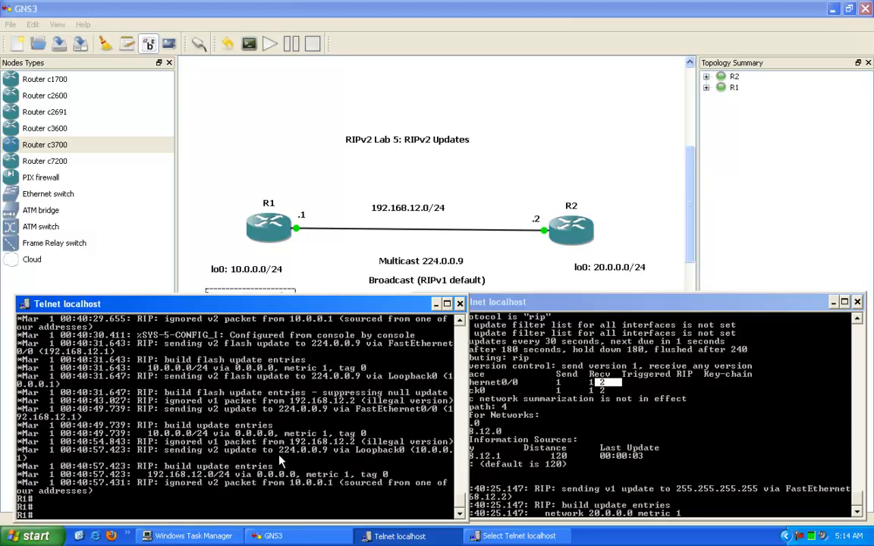
pyautogui.write('show ip route')
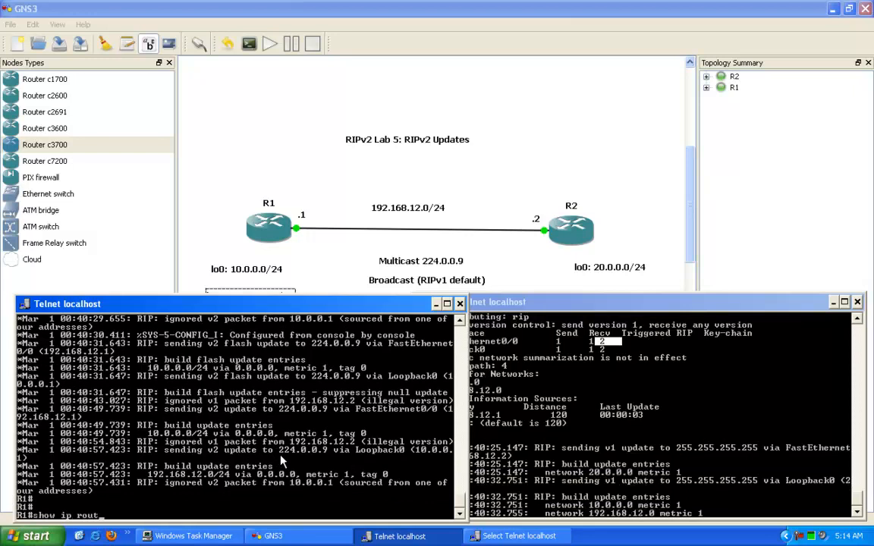
pyautogui.press('Return')
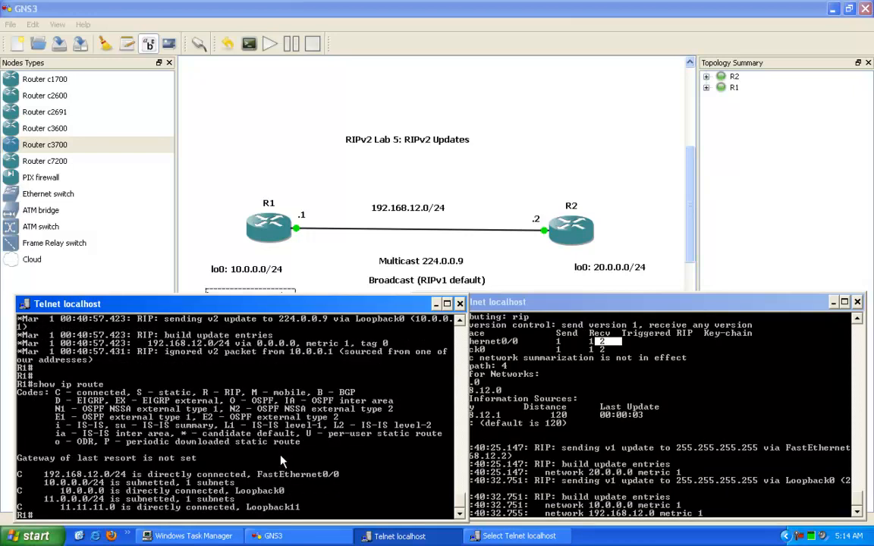
# Step: Run show ip prot on R1 and highlight the RIP send and receive versions for FastEthernet0/0
pyautogui.write('show ip  prot')
pyautogui.press('Return')
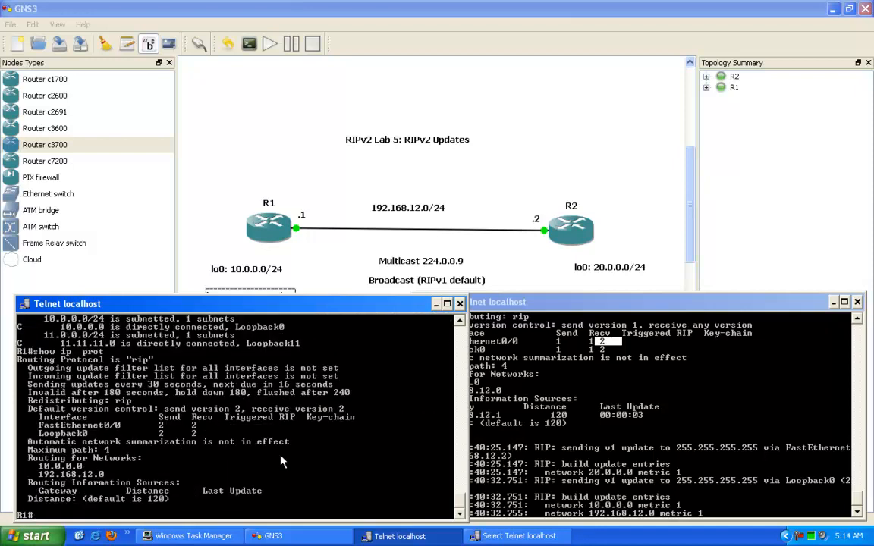
pyautogui.rightClick(203, 397)
pyautogui.click(214, 400)
pyautogui.moveTo(157, 417); pyautogui.dragTo(201, 426)
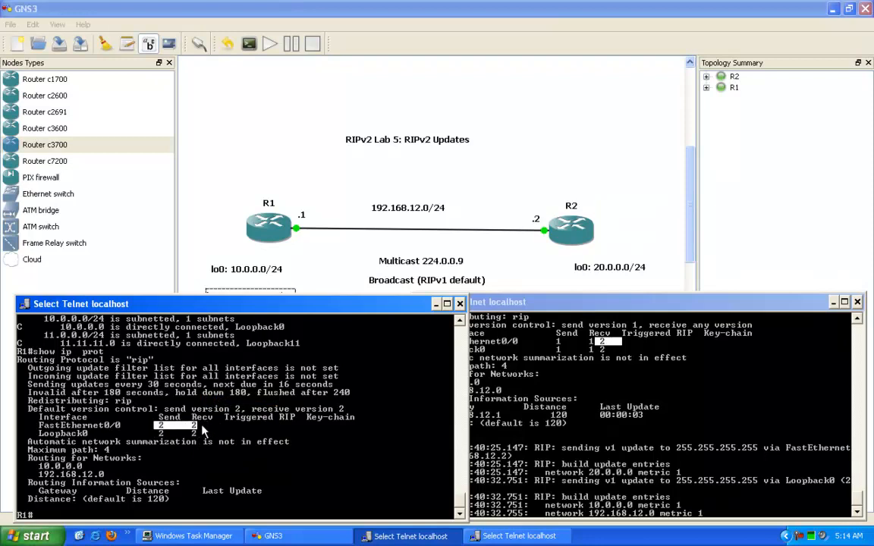
# Step: Examine R1's debug output for how RIP packets from R2 are handled, marking the relevant line
pyautogui.click(593, 392)
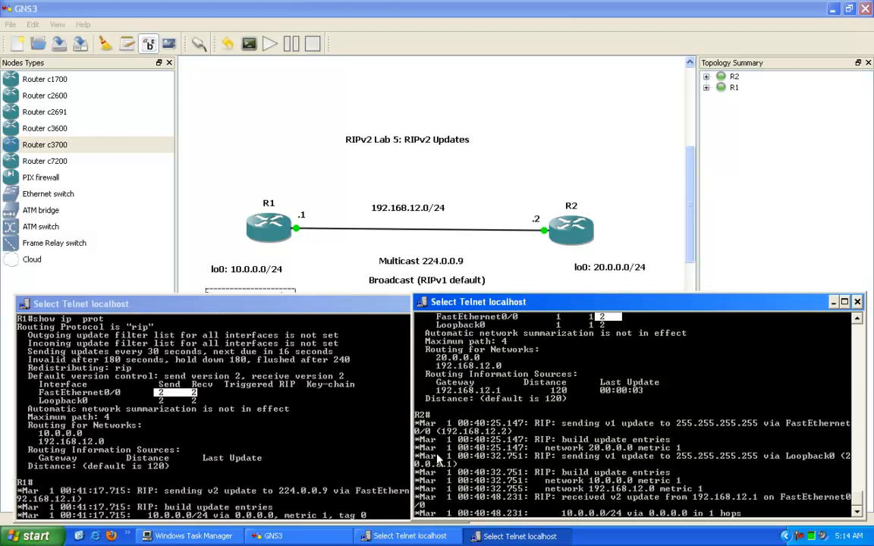
pyautogui.click(275, 448)
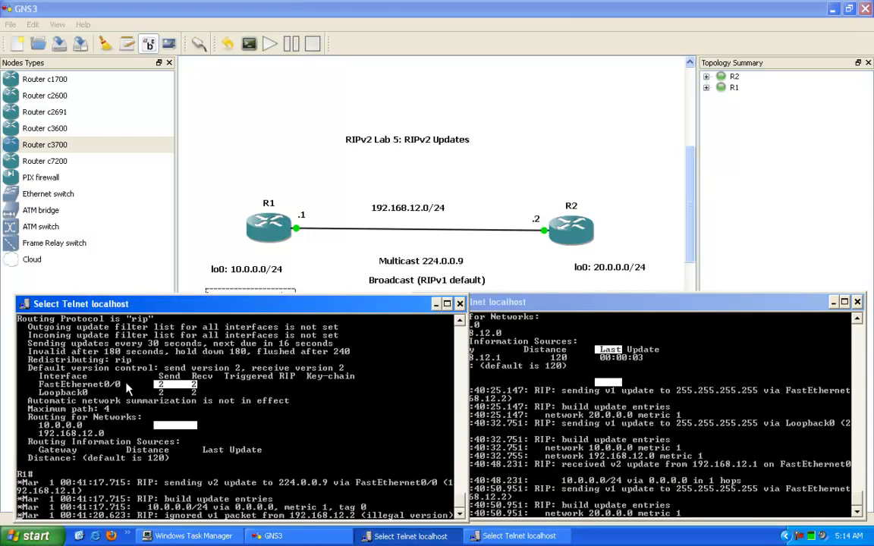
pyautogui.rightClick(306, 502)
pyautogui.rightClick(326, 504)
pyautogui.click(346, 436)
pyautogui.moveTo(319, 516); pyautogui.dragTo(446, 515)
pyautogui.click(346, 482)
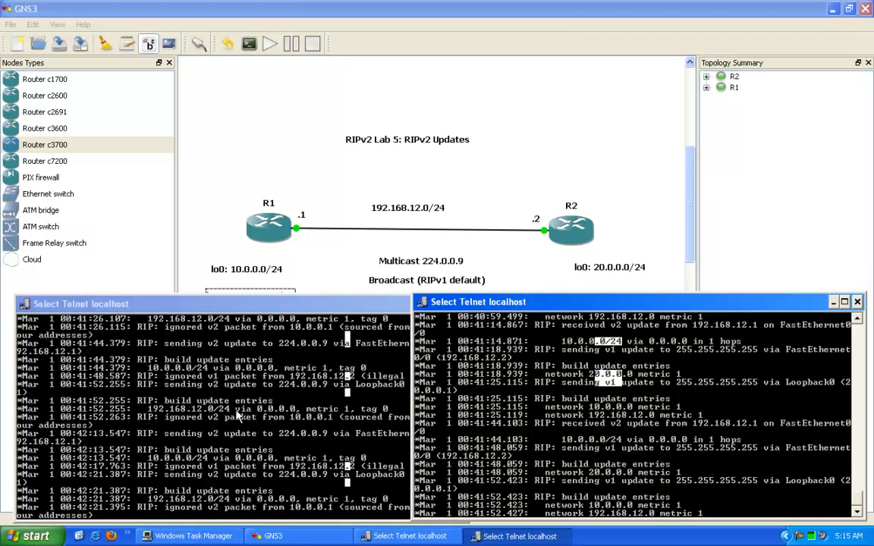
# Step: Enter global configuration mode on R1 and display the interface configuration with do show run int fa0/0
pyautogui.click(196, 420)
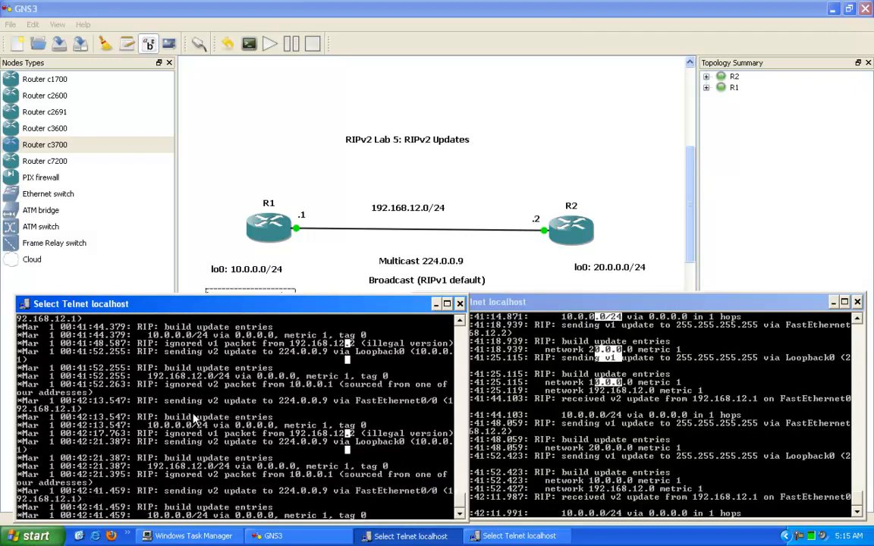
pyautogui.press('Return')
pyautogui.press('Return')
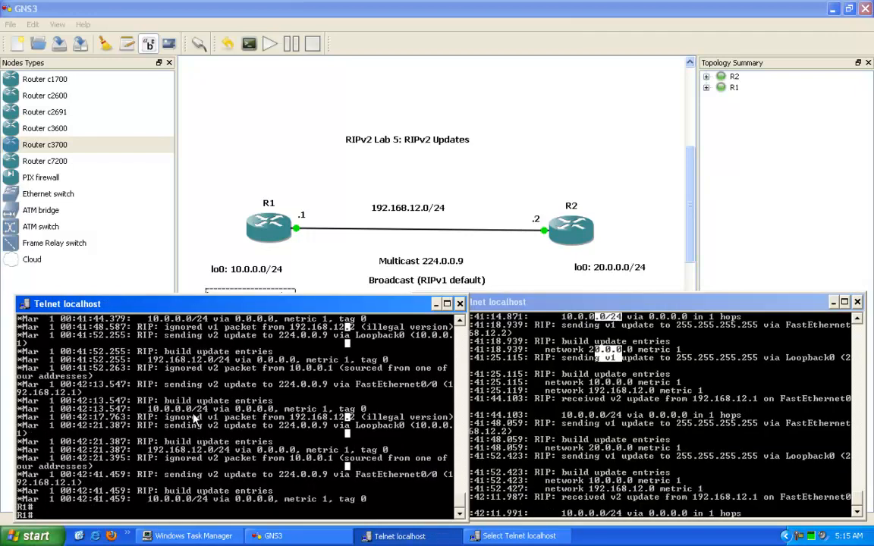
pyautogui.write('config t')
pyautogui.press('Return')
pyautogui.write('ig')
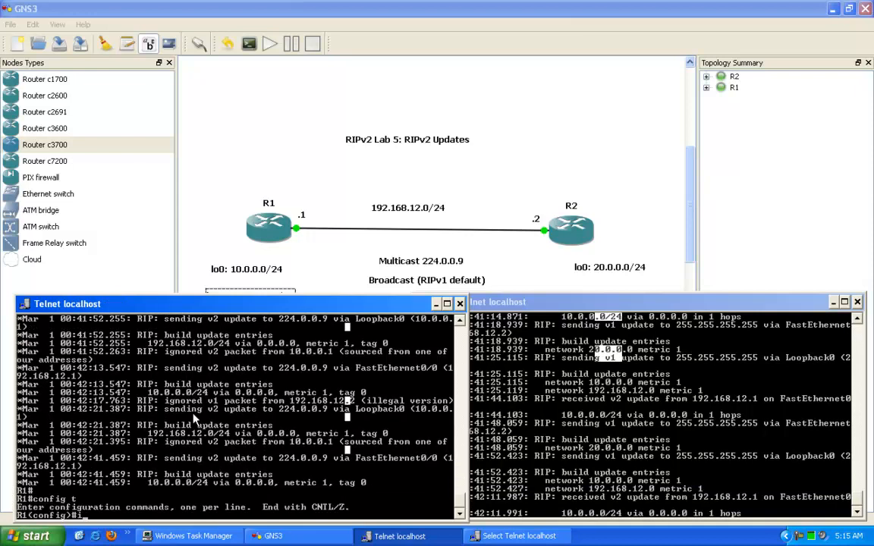
pyautogui.write('do show run ')
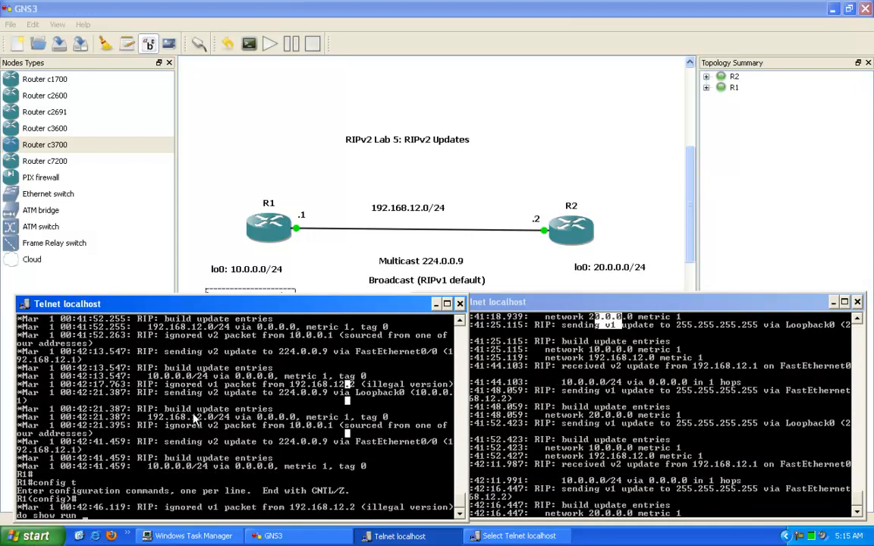
pyautogui.write('int fa0/0')
pyautogui.press('Return')
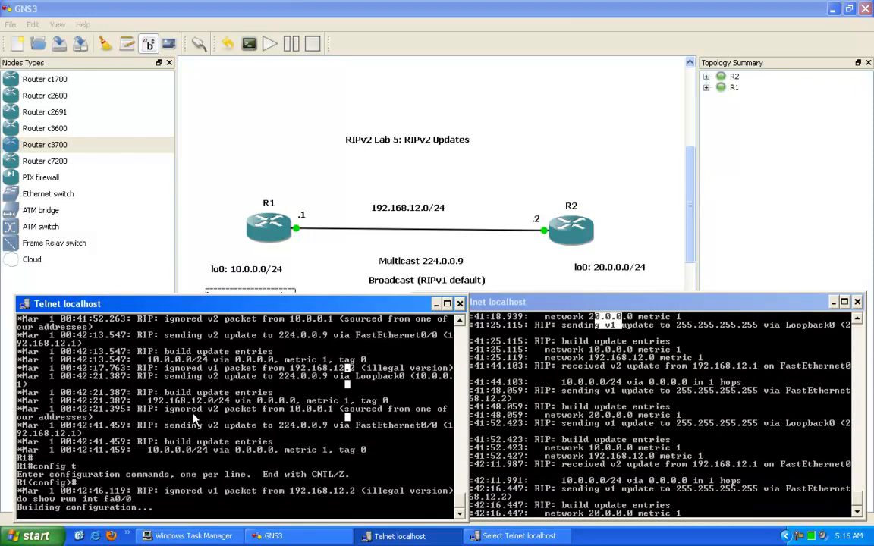
# Step: Display R1's FastEthernet0/0 running configuration again with do show run int fa0/0
pyautogui.press('Return')
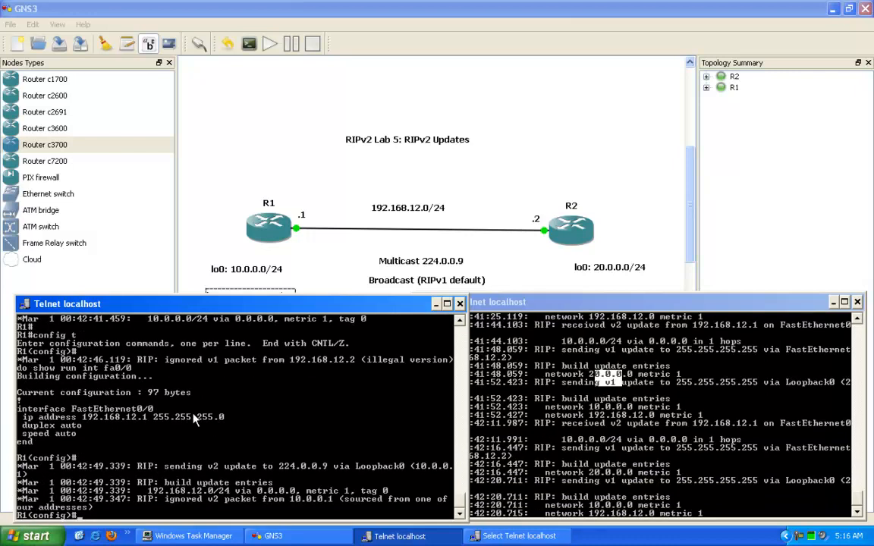
pyautogui.press('Up')
pyautogui.press('Return')
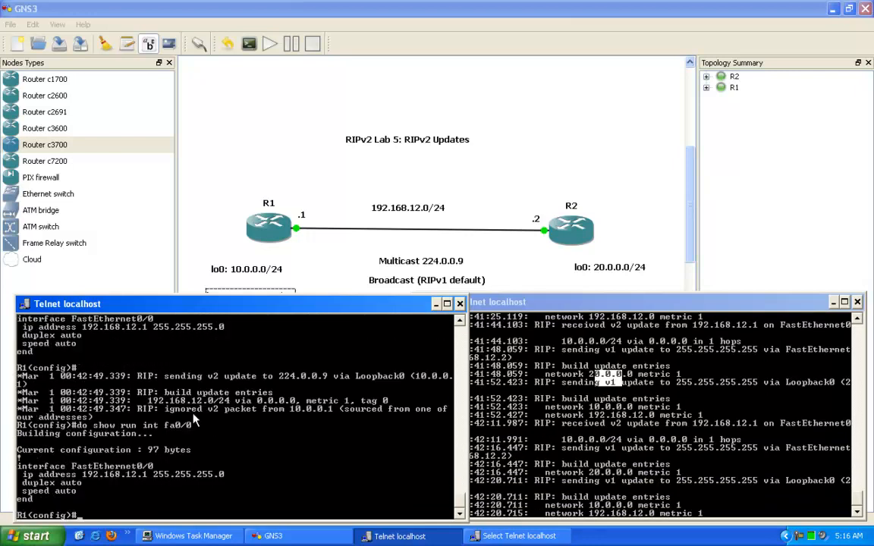
# Step: Enter interface configuration for fa0/0 on R1 and enable broadcast updates with ip rip v2-broadcast
pyautogui.write('con')
pyautogui.press('BackSpace')
pyautogui.write('int fa0/0')
pyautogui.press('Return')
pyautogui.write('ipv')
pyautogui.press('Return')
pyautogui.write('i')
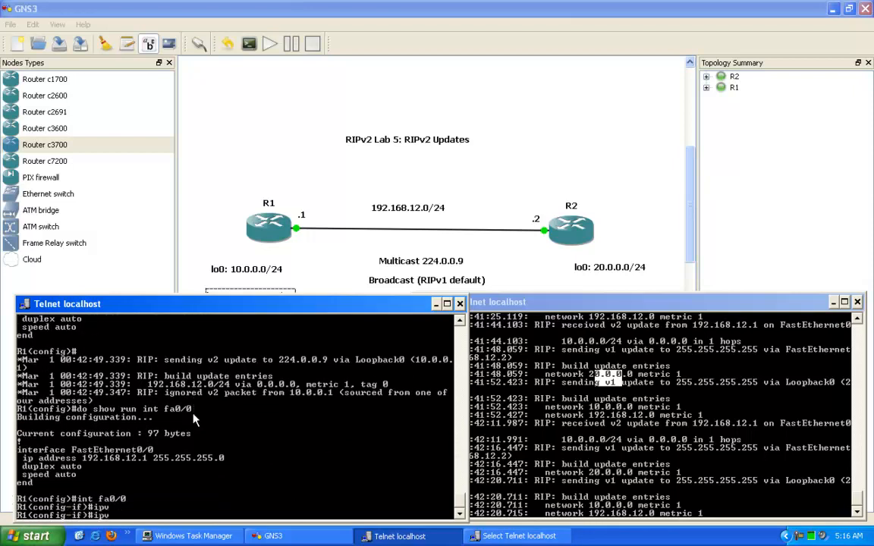
pyautogui.write('p rip')
pyautogui.press('Tab')
pyautogui.write('ve')
pyautogui.press('BackSpace')
pyautogui.write('2')
pyautogui.press('Tab')
pyautogui.press('Return')
pyautogui.press('Return')
pyautogui.press('Return')
pyautogui.press('Return')
pyautogui.press('Return')
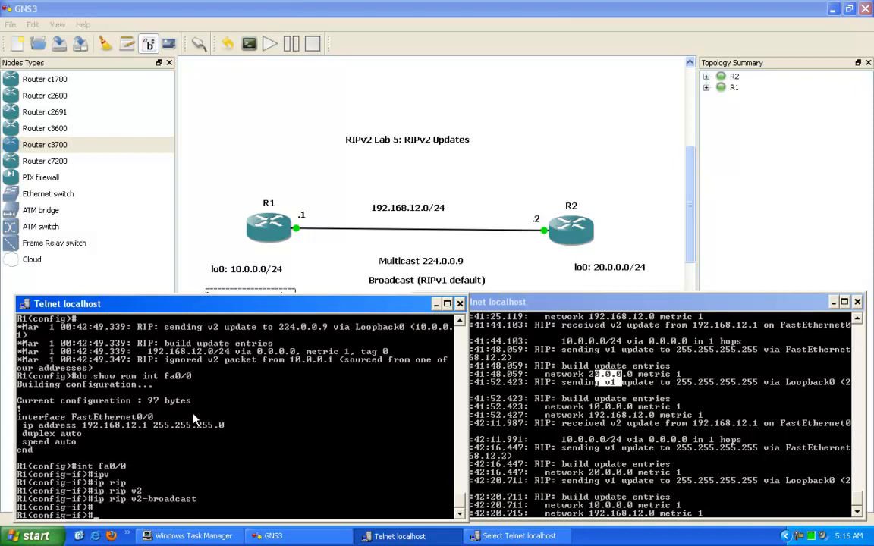
# Step: Leave configuration mode on R1 with end and clear space at the prompt for new debug output
pyautogui.write('end')
pyautogui.press('Return')
pyautogui.press('Return')
pyautogui.press('Return')
pyautogui.press('Return')
pyautogui.press('Return')
pyautogui.press('Return')
pyautogui.press('Return')
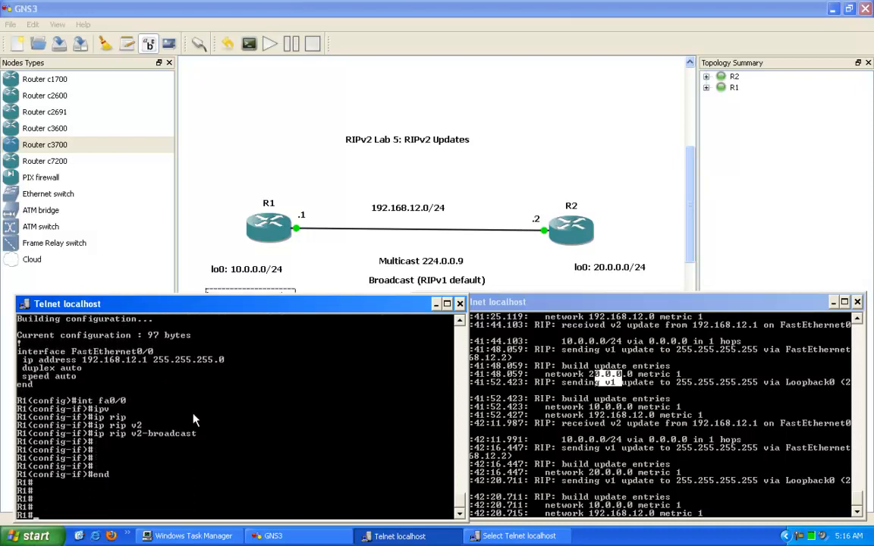
pyautogui.press('Return')
pyautogui.press('Return')
pyautogui.press('Return')
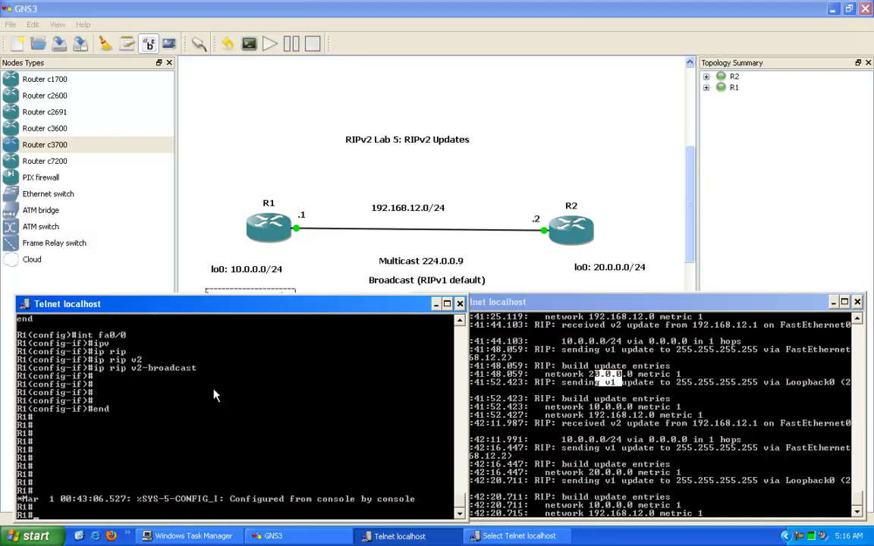
# Step: Mark the destination address 255.255.255.255 of the v2 update sent via FastEthernet0/0 in R1's debug output
pyautogui.rightClick(170, 454)
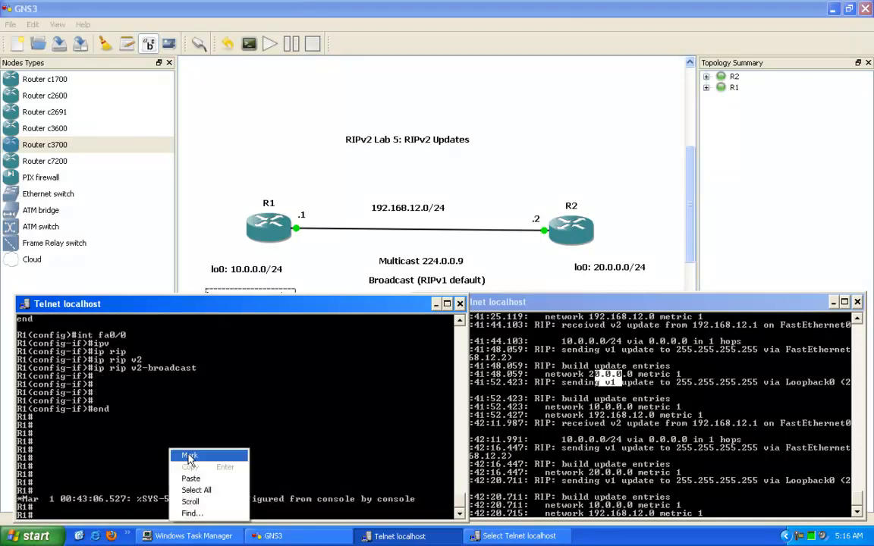
pyautogui.click(186, 460)
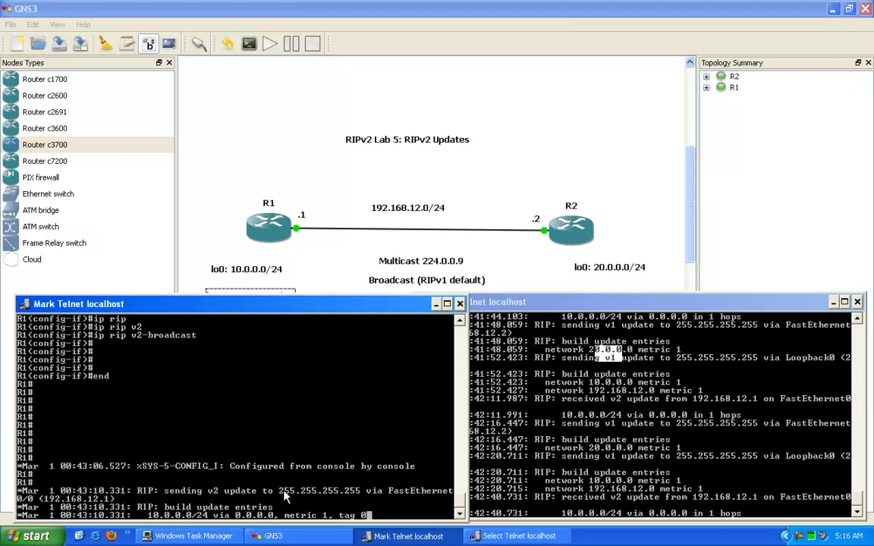
pyautogui.moveTo(280, 488); pyautogui.dragTo(366, 492)
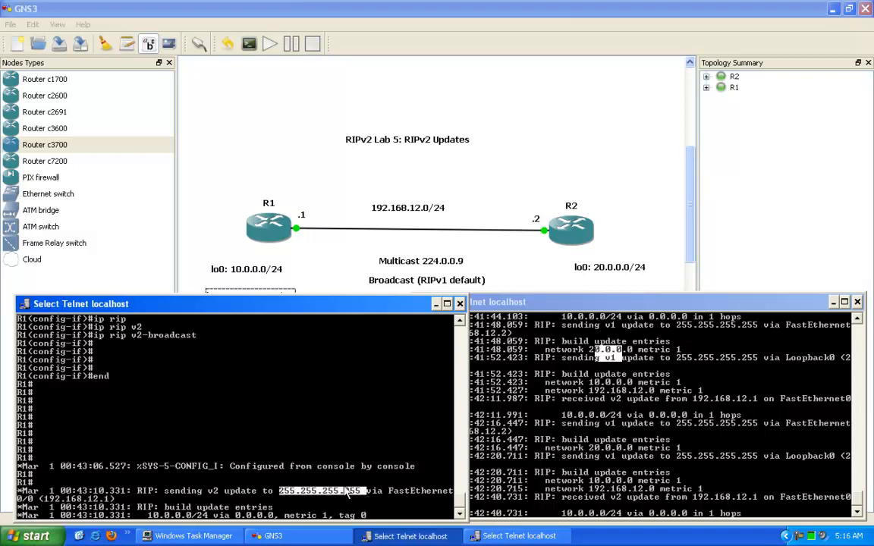
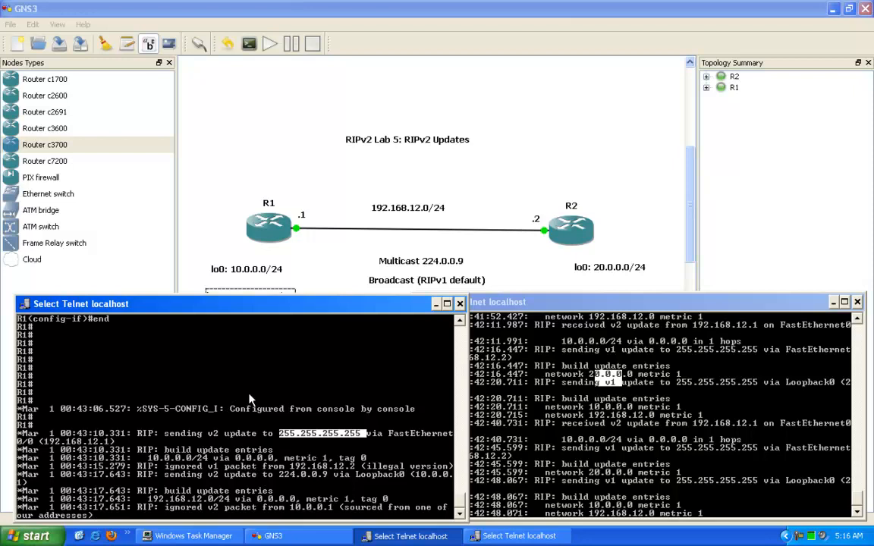
pyautogui.moveTo(364, 468); pyautogui.dragTo(447, 469)
pyautogui.press('Return')
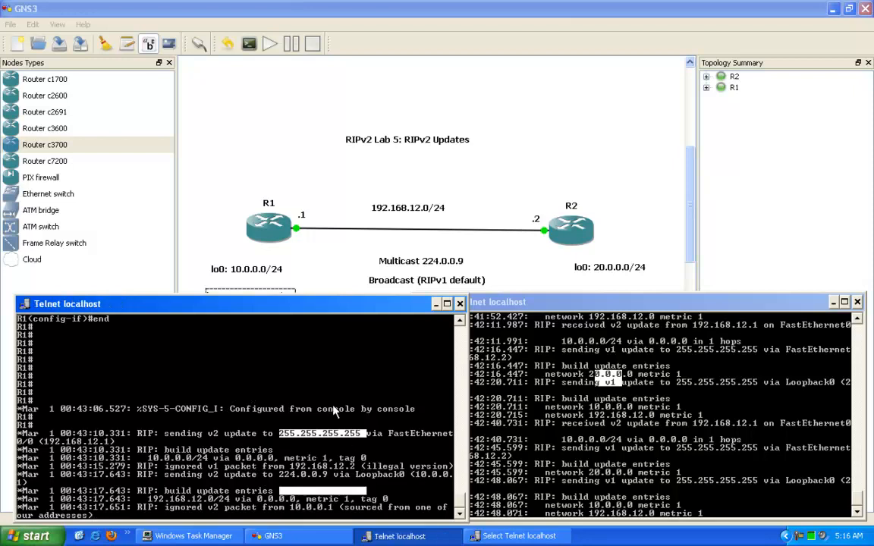
pyautogui.press('Return')
pyautogui.press('Return')
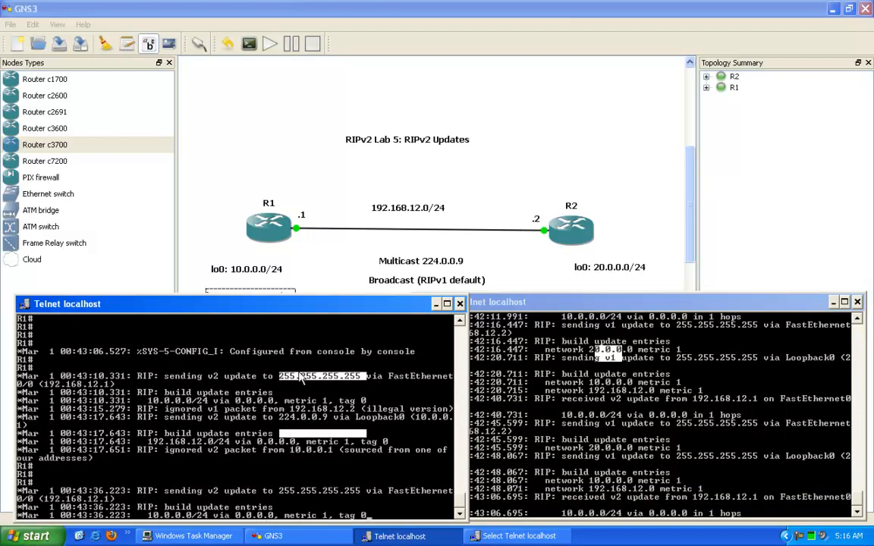
# Step: Point out the broadcast destination and the illegal version text for R2's packet in R1's debug output, and release the selection
pyautogui.rightClick(281, 378)
pyautogui.click(290, 392)
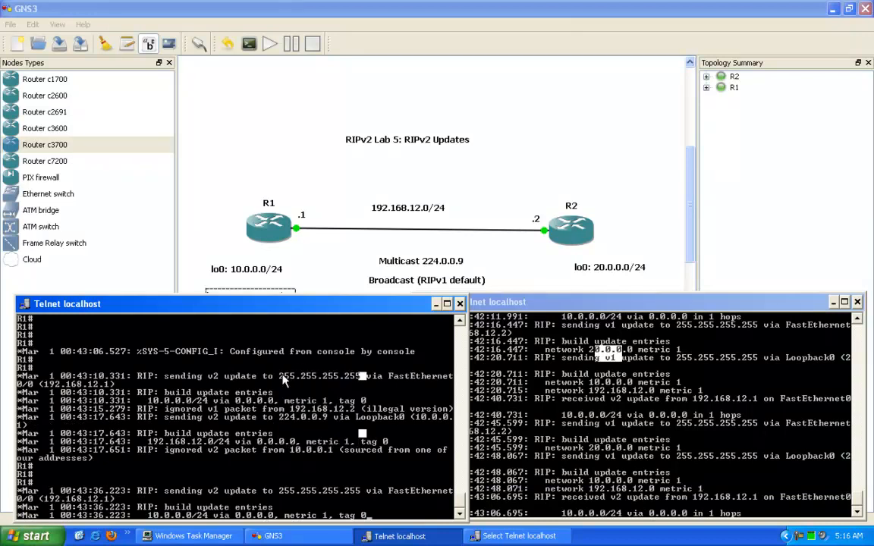
pyautogui.rightClick(304, 380)
pyautogui.click(319, 385)
pyautogui.click(283, 367)
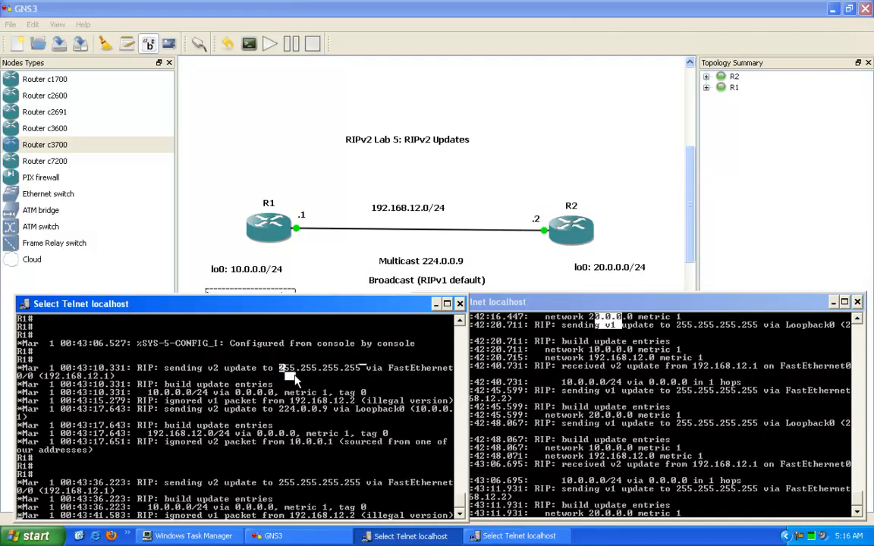
pyautogui.moveTo(280, 369); pyautogui.dragTo(362, 370)
pyautogui.moveTo(368, 516); pyautogui.dragTo(400, 459)
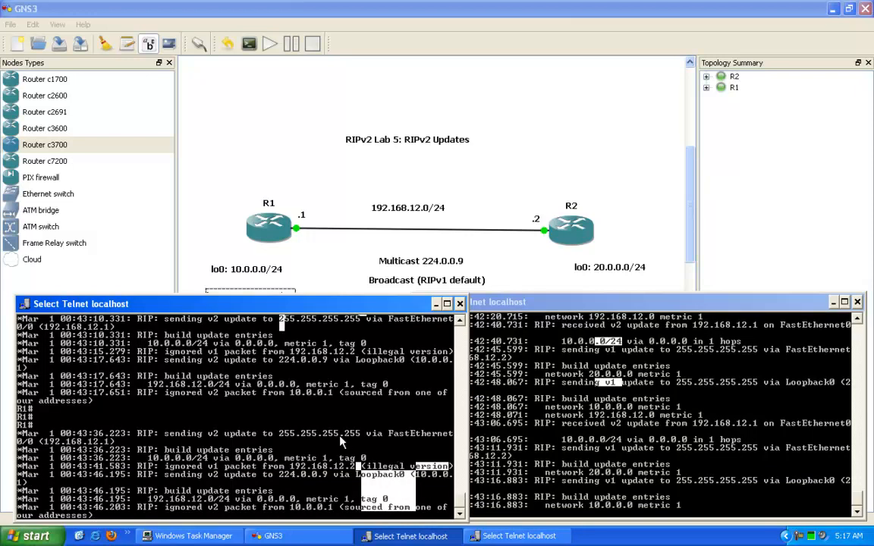
pyautogui.press('Return')
pyautogui.press('Return')
pyautogui.press('Return')
pyautogui.press('Return')
pyautogui.press('Return')
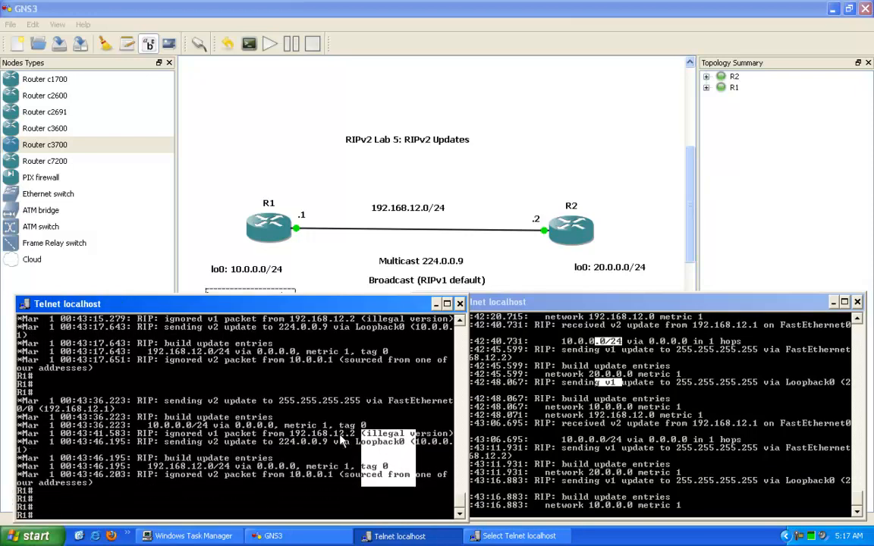
# Step: Enter interface configuration for fa0/0 on R1 and list the available ip rip options
pyautogui.write('config t')
pyautogui.press('Return')
pyautogui.write('int fa0/0')
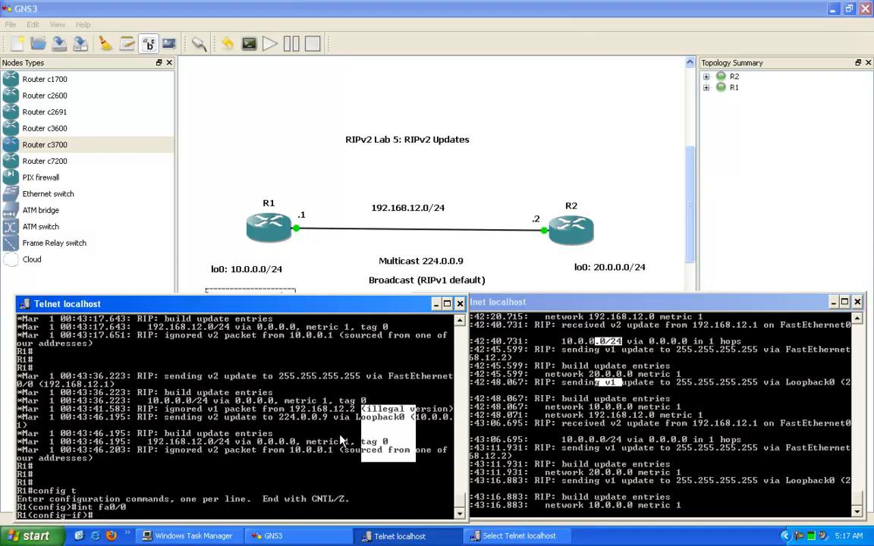
pyautogui.write('ip rip ?')
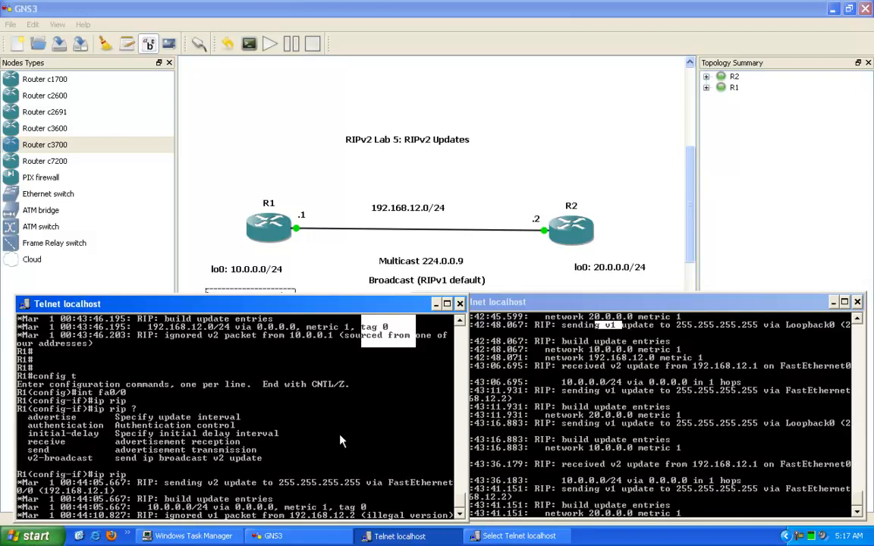
# Step: Look up the ip rip receive options and configure fa0/0 on R1 with ip rip receive version 1
pyautogui.write('re')
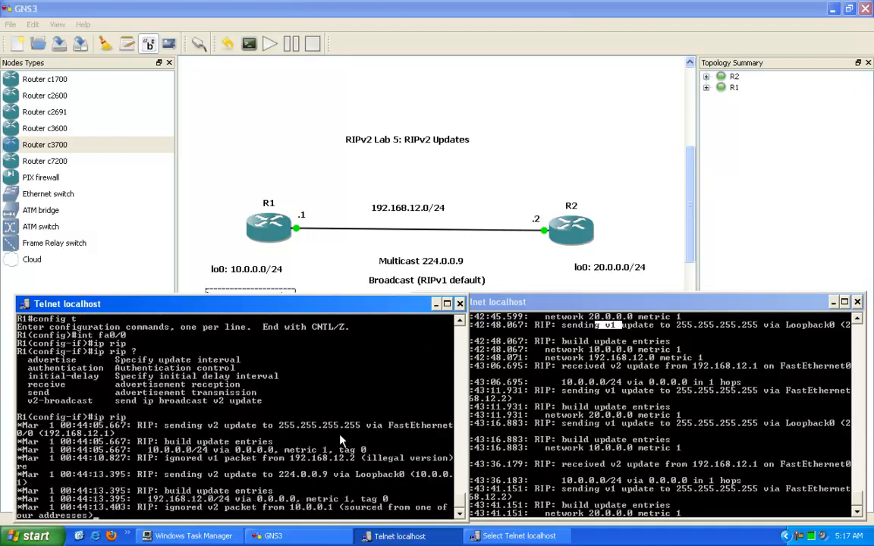
pyautogui.press('Tab')
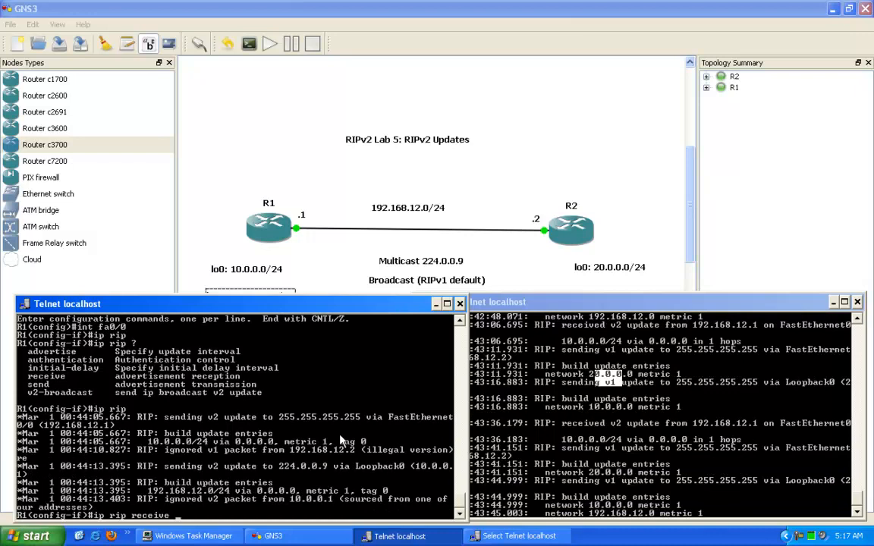
pyautogui.write('?')
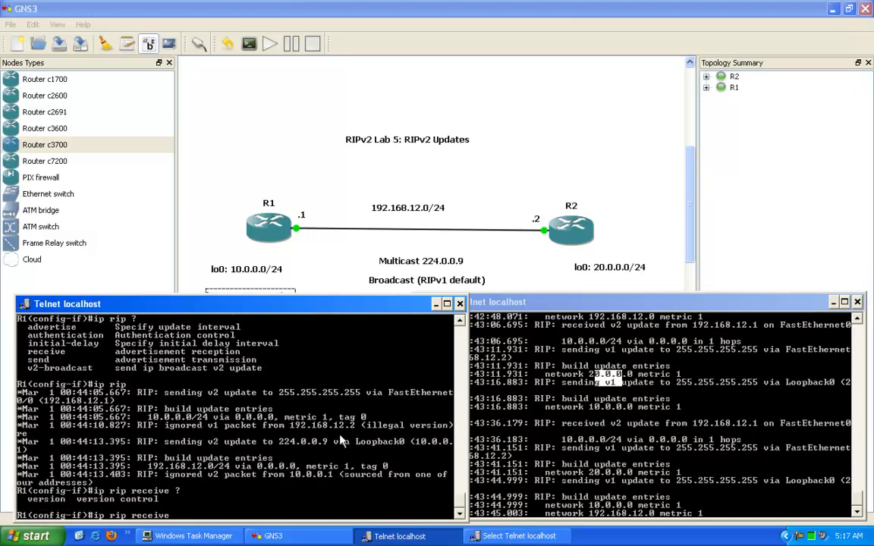
pyautogui.write('ver')
pyautogui.press('Tab')
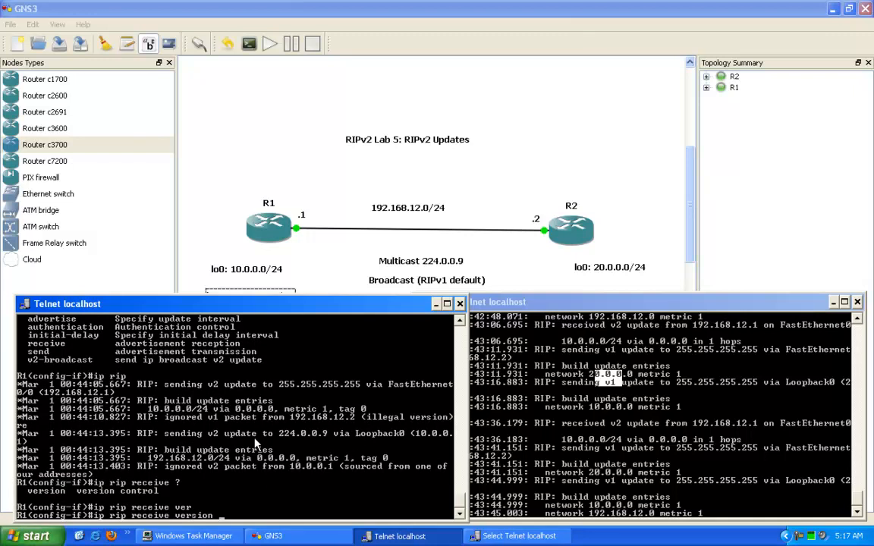
pyautogui.write('1')
pyautogui.press('BackSpace')
pyautogui.write('?')
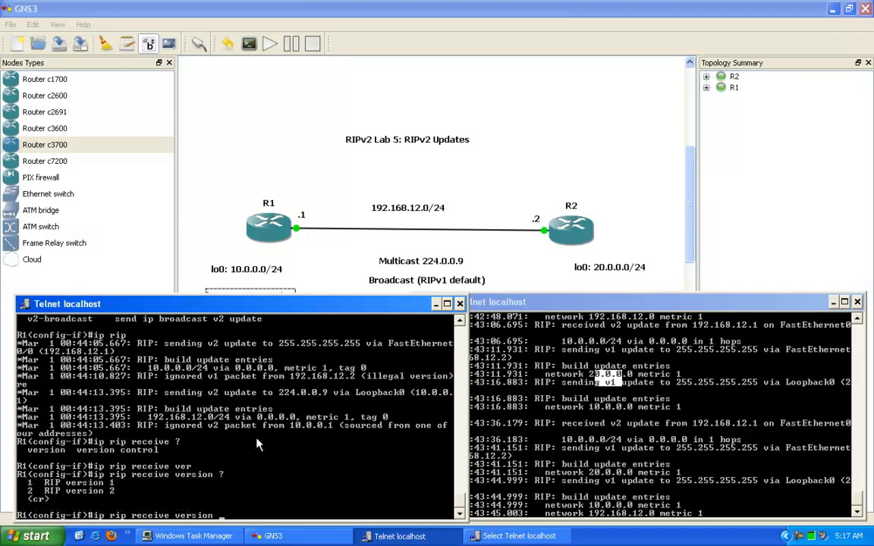
pyautogui.write('1')
pyautogui.press('Return')
# Step: End configuration mode on R1 and advance the prompt to wait for R2's next RIP update
pyautogui.write('end')
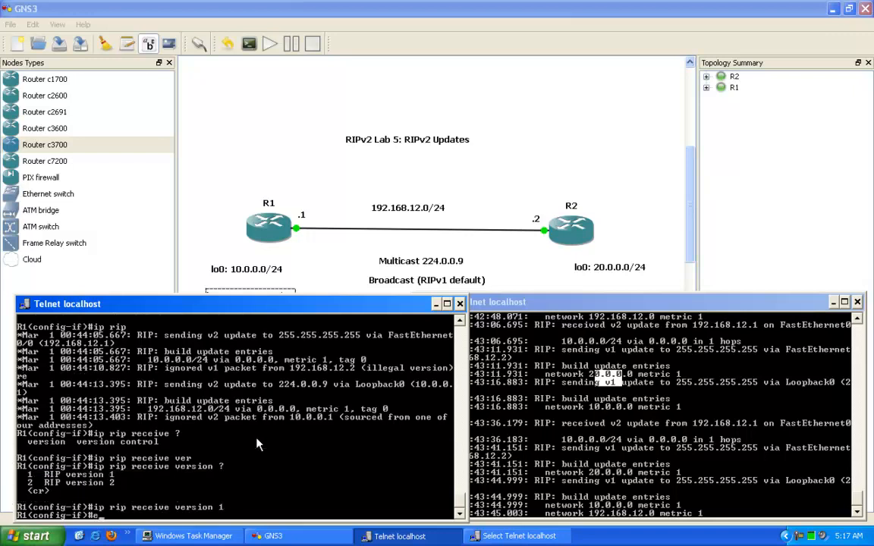
pyautogui.press('Return')
pyautogui.press('Return')
pyautogui.press('Return')
pyautogui.press('Return')
pyautogui.press('Return')
pyautogui.press('Return')
pyautogui.press('Return')
pyautogui.press('Return')
pyautogui.press('Return')
pyautogui.press('Return')
pyautogui.press('Return')
pyautogui.press('Return')
pyautogui.press('Return')
pyautogui.press('Return')
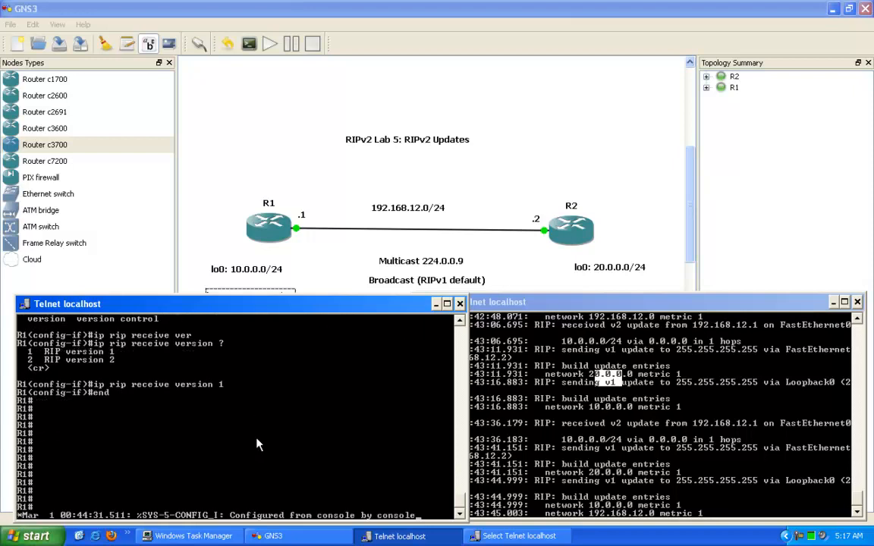
pyautogui.press('Return')
pyautogui.press('Return')
pyautogui.press('Return')
pyautogui.press('Return')
pyautogui.press('Return')
pyautogui.press('Return')
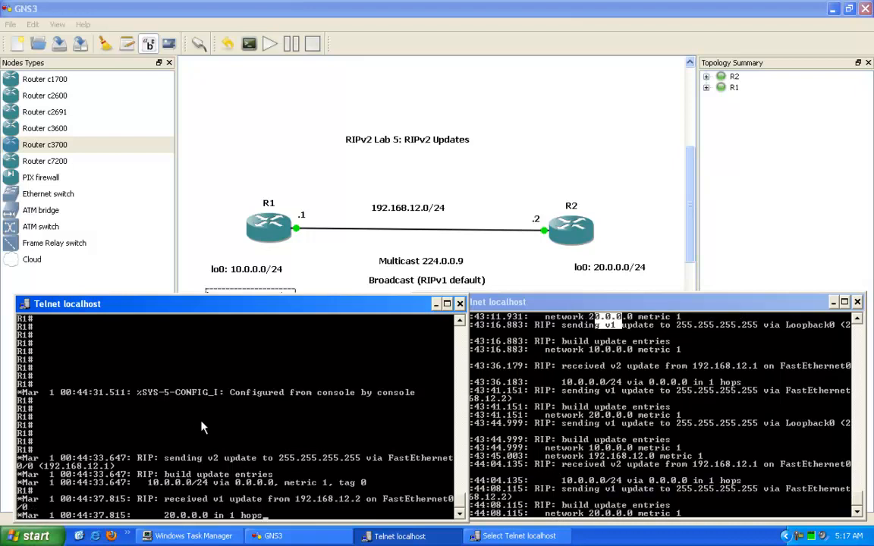
# Step: Examine R1's debug output for the update received from R2, attempting to mark the relevant text
pyautogui.rightClick(174, 377)
pyautogui.click(205, 385)
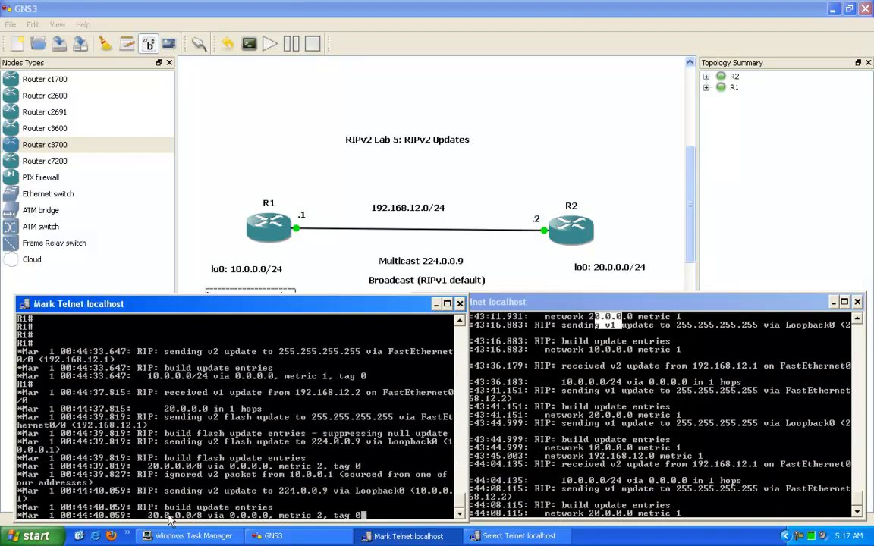
pyautogui.click(142, 442)
pyautogui.moveTo(141, 443); pyautogui.dragTo(327, 448)
pyautogui.press('Return')
pyautogui.press('Return')
pyautogui.press('Return')
pyautogui.press('Return')
pyautogui.press('Return')
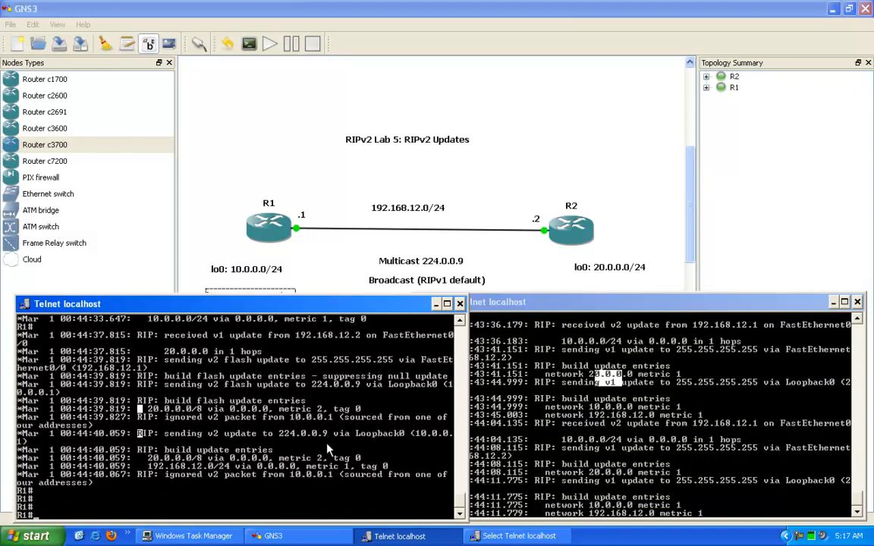
# Step: Run show ip protocols on R1 and highlight the RIP receive version for FastEthernet0/0
pyautogui.write('show ip pro')
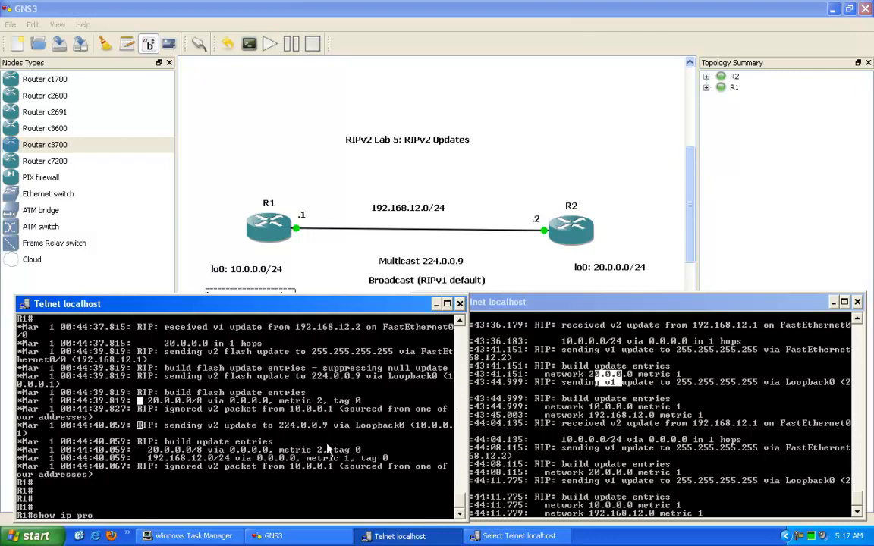
pyautogui.press('Tab')
pyautogui.press('Return')
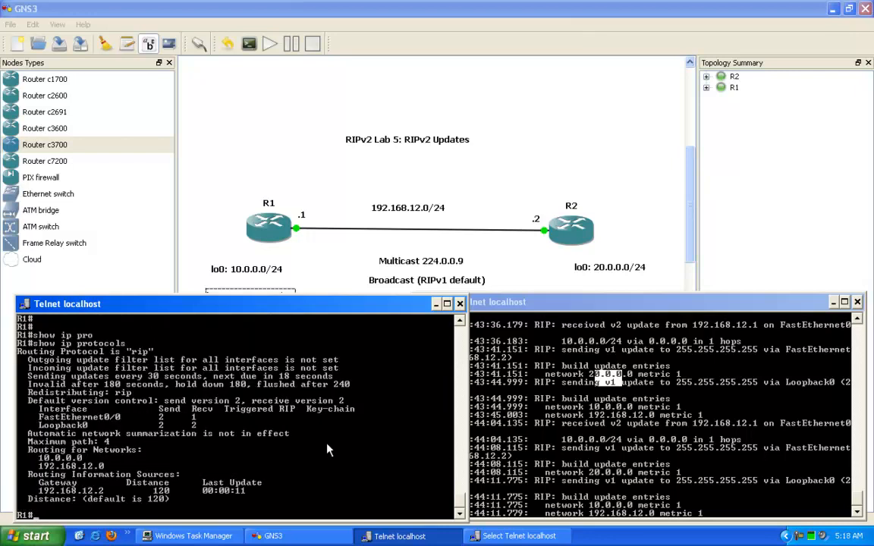
pyautogui.rightClick(186, 416)
pyautogui.click(197, 421)
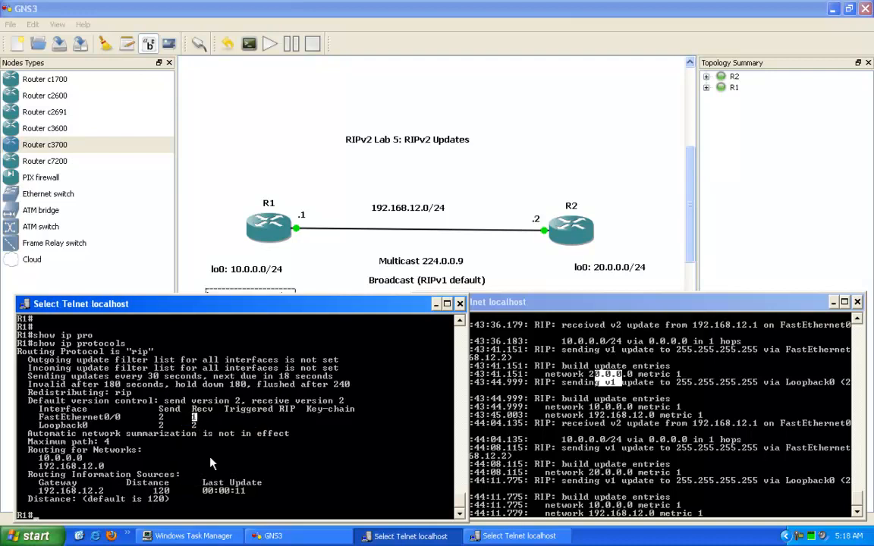
# Step: Review the latest RIP debug updates and display R1's routing table with show ip route
pyautogui.click(569, 396)
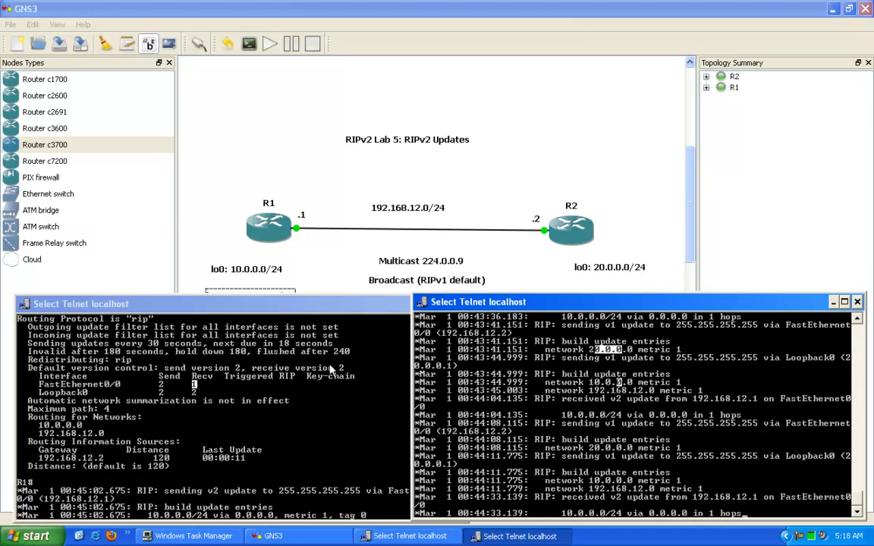
pyautogui.click(203, 349)
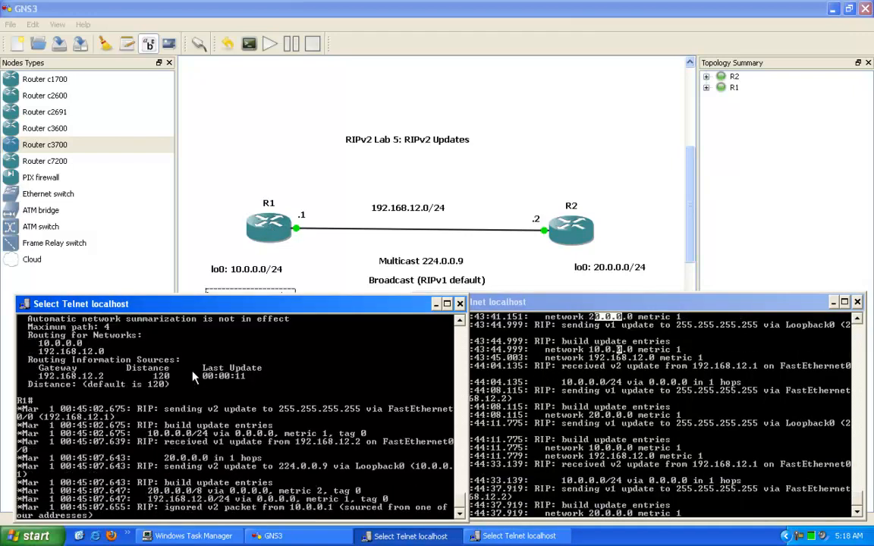
pyautogui.scroll(3, 205, 369)
pyautogui.scroll(-3, 204, 369)
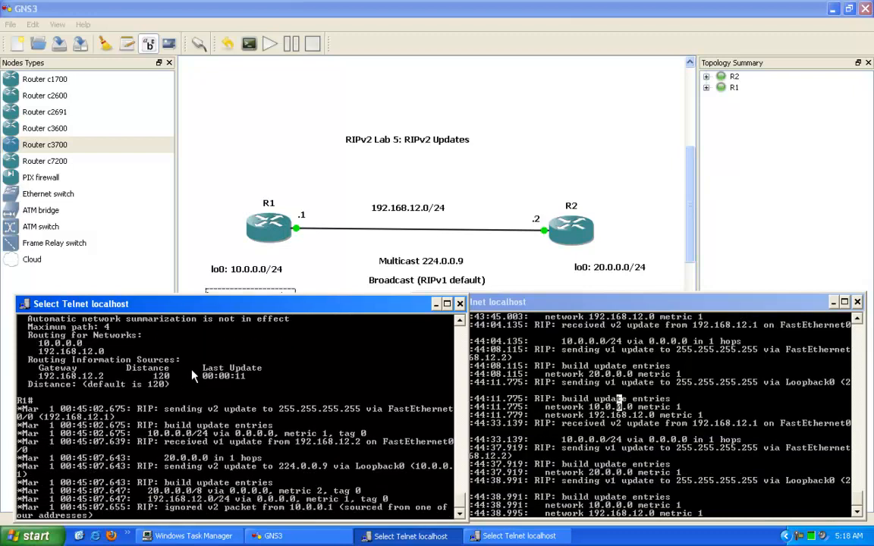
pyautogui.press('Return')
pyautogui.press('Return')
pyautogui.press('Return')
pyautogui.press('Return')
pyautogui.write('show ip route')
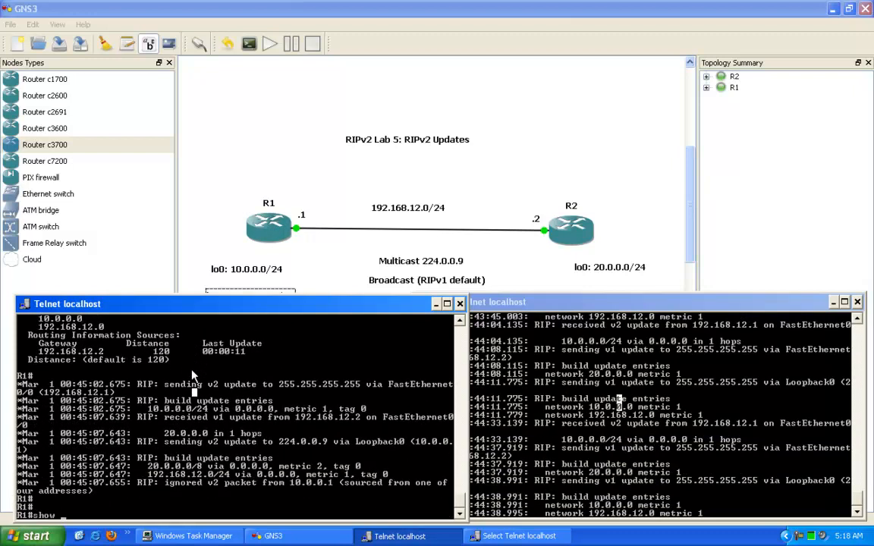
pyautogui.press('Return')
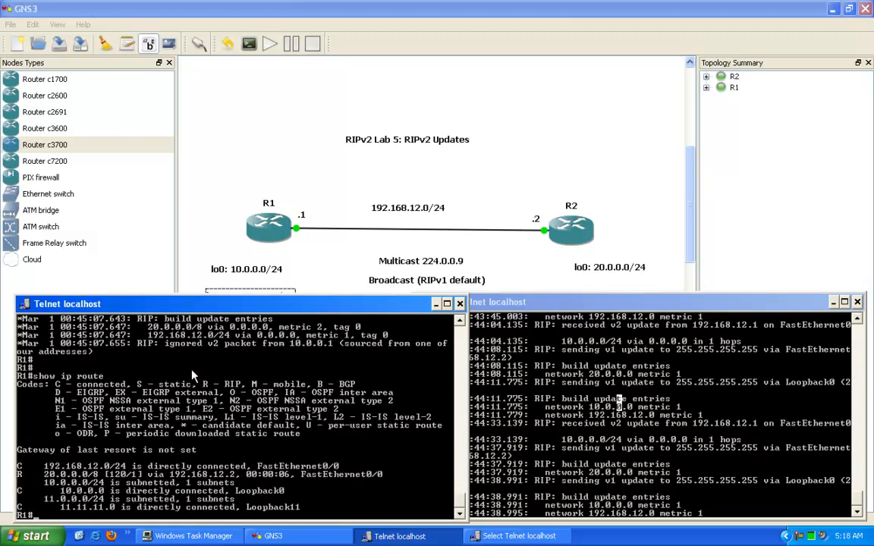
# Step: Highlight the RIP route to 20.0.0.0/8 in R1's routing table and ping 20.0.0.1 from R1
pyautogui.rightClick(85, 459)
pyautogui.click(93, 469)
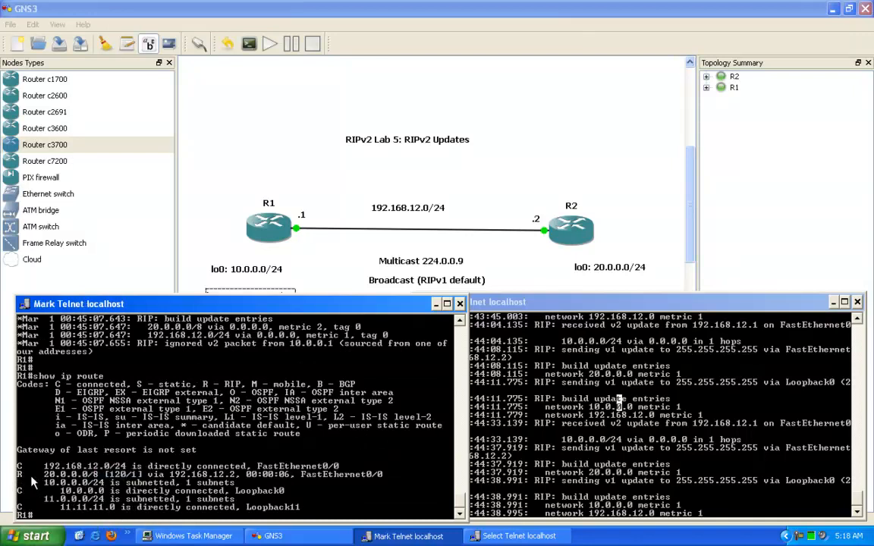
pyautogui.moveTo(18, 474); pyautogui.dragTo(98, 474)
pyautogui.write('ping 20.0.0.1')
pyautogui.press('Return')
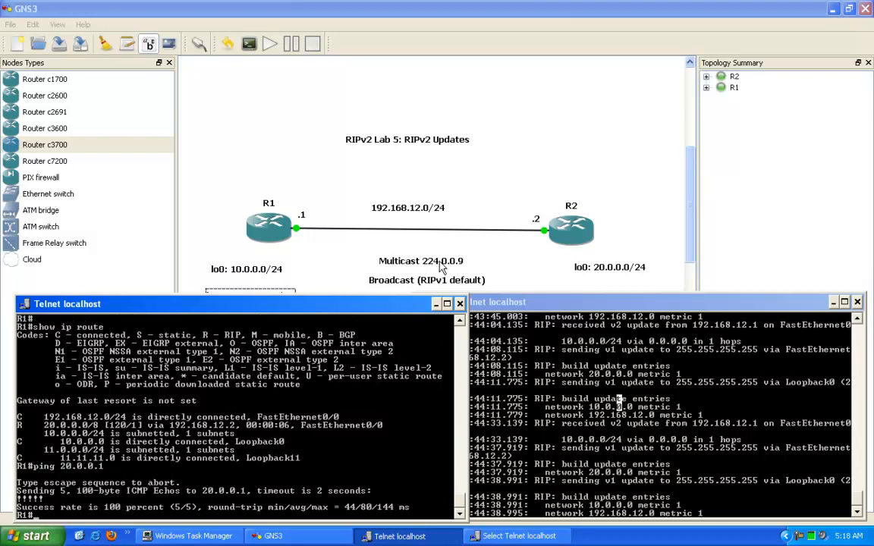
# Step: Bring the topology diagram forward and point out its Broadcast and Unicast labels
pyautogui.click(396, 285)
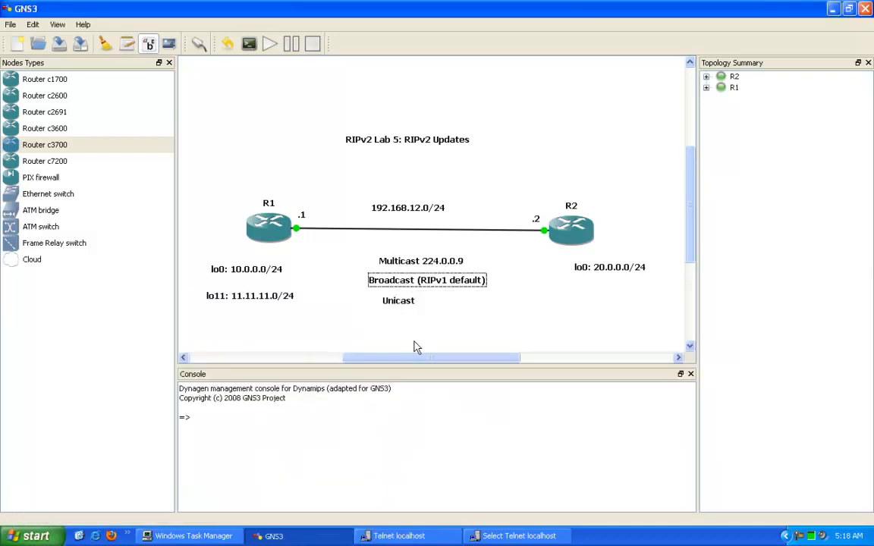
pyautogui.click(403, 304)
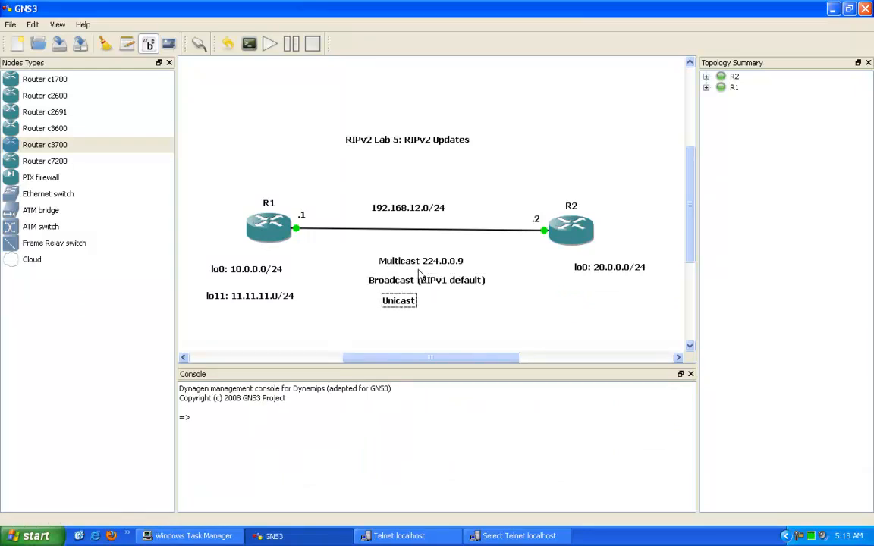
pyautogui.click(365, 306)
pyautogui.moveTo(265, 222)
# Step: Return to R1's console and display the Loopback11 configuration with show run int lo11
pyautogui.click(396, 536)
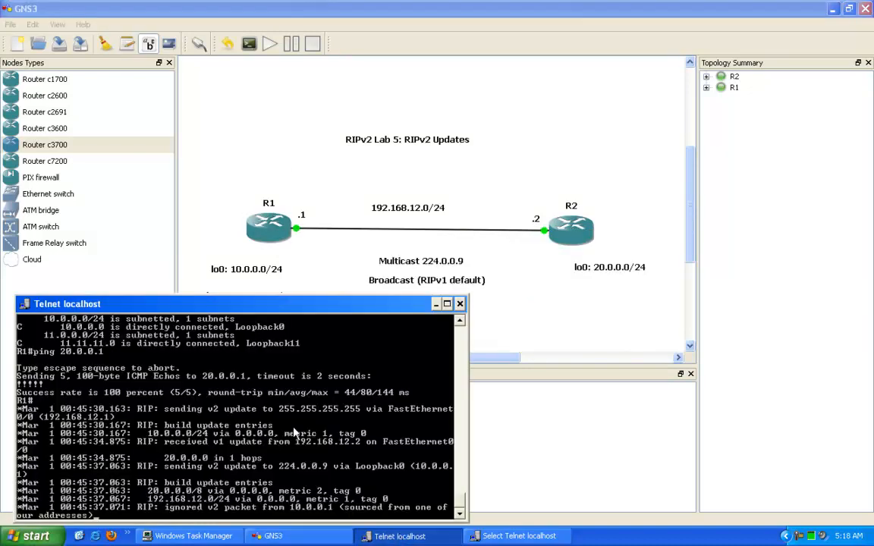
pyautogui.press('Return')
pyautogui.press('Return')
pyautogui.press('Return')
pyautogui.press('Return')
pyautogui.write('show run int lo11')
pyautogui.press('Return')
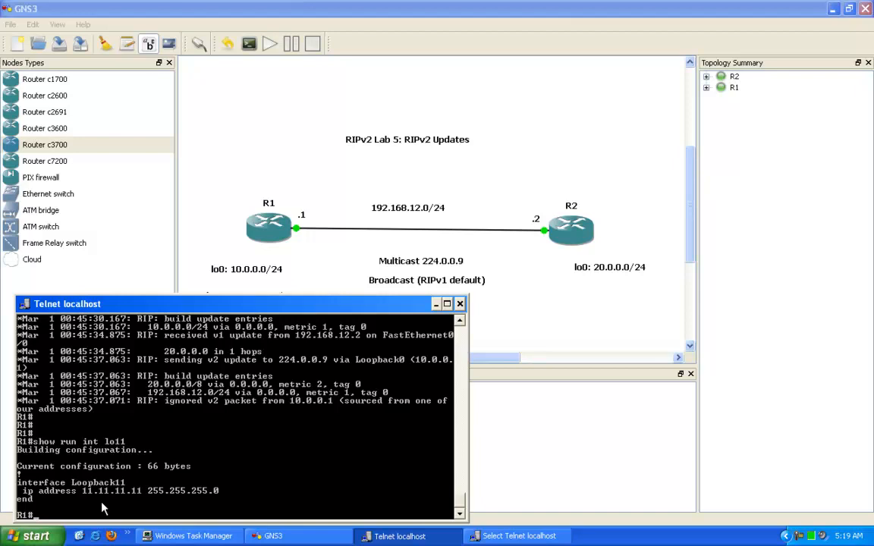
# Step: Enter configuration mode on R1 and apply ip rip v2-broadcast to interface lo11
pyautogui.write('config t')
pyautogui.press('Return')
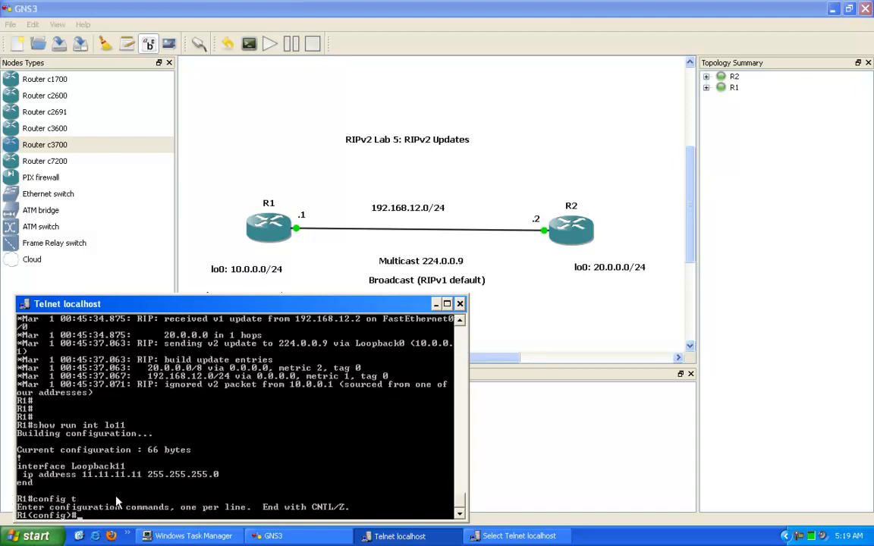
pyautogui.write('int lo11')
pyautogui.press('Return')
pyautogui.write('ip')
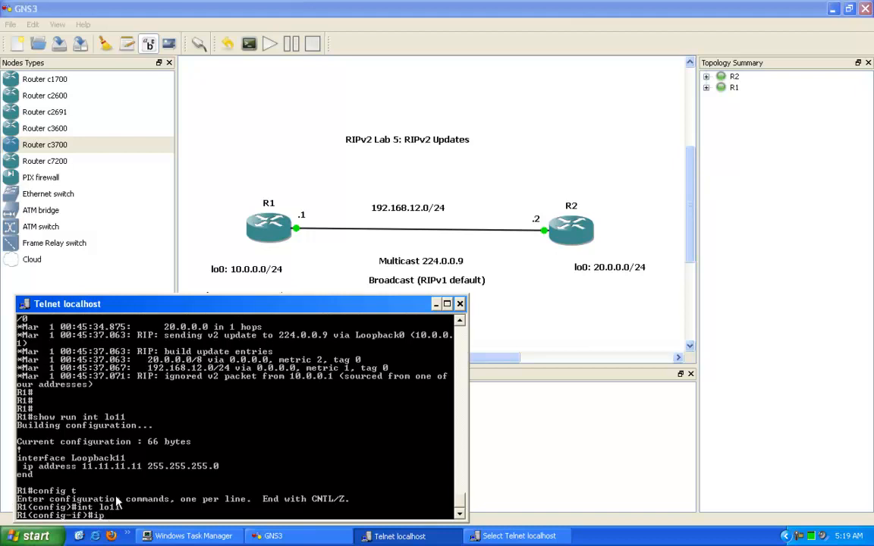
pyautogui.write(' r')
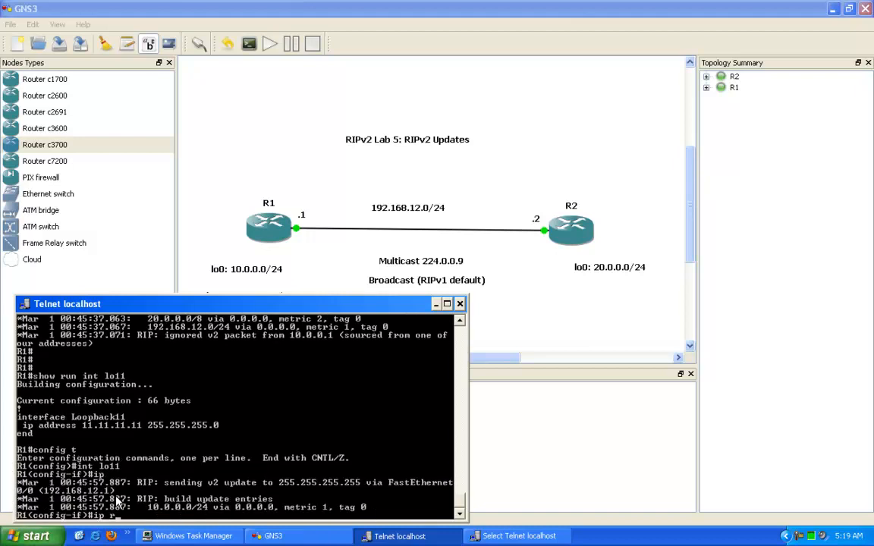
pyautogui.write('i')
pyautogui.press('Tab')
pyautogui.write('v')
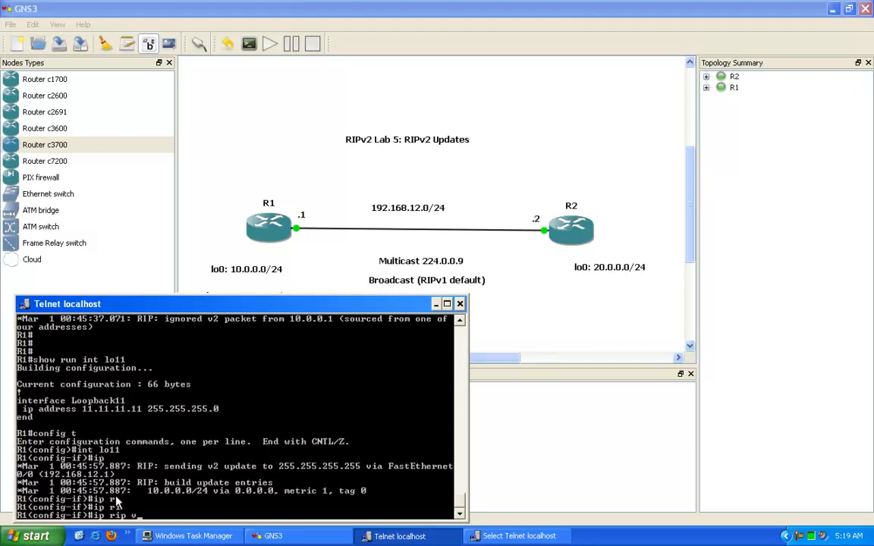
pyautogui.press('Tab')
pyautogui.press('Return')
# Step: End configuration mode on R1 and recheck Loopback11 with show run int lo11
pyautogui.write('end')
pyautogui.press('Return')
pyautogui.press('Return')
pyautogui.press('Return')
pyautogui.press('Return')
pyautogui.press('Return')
pyautogui.press('Return')
pyautogui.press('Up')
pyautogui.press('Up')
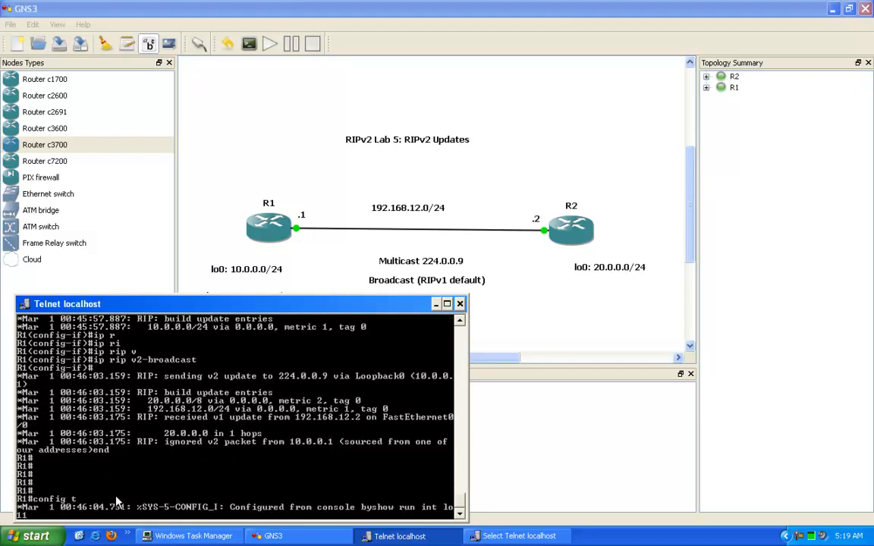
pyautogui.press('Tab')
pyautogui.press('Return')
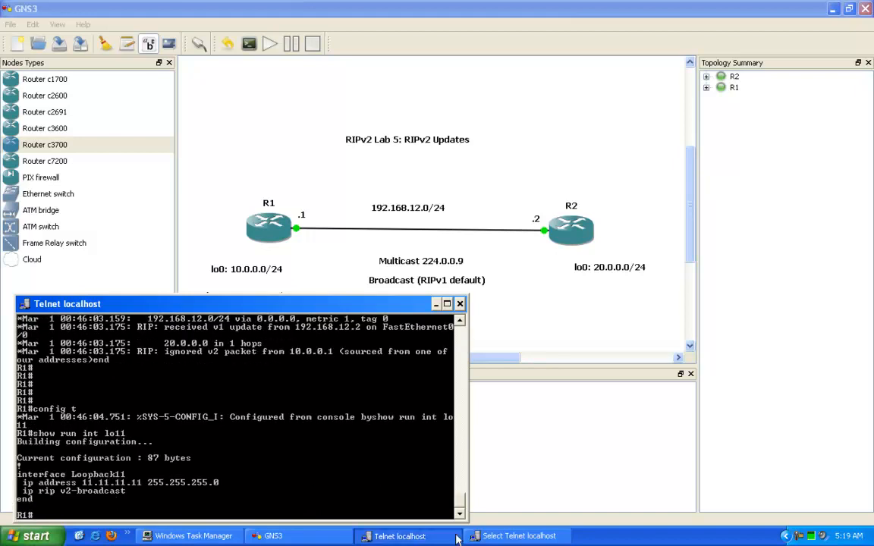
# Step: Switch to R2's console and display its routing table with show ip route
pyautogui.click(490, 536)
pyautogui.press('Return')
pyautogui.press('Return')
pyautogui.press('Return')
pyautogui.press('Return')
pyautogui.press('Return')
pyautogui.press('Return')
pyautogui.press('Return')
pyautogui.press('Return')
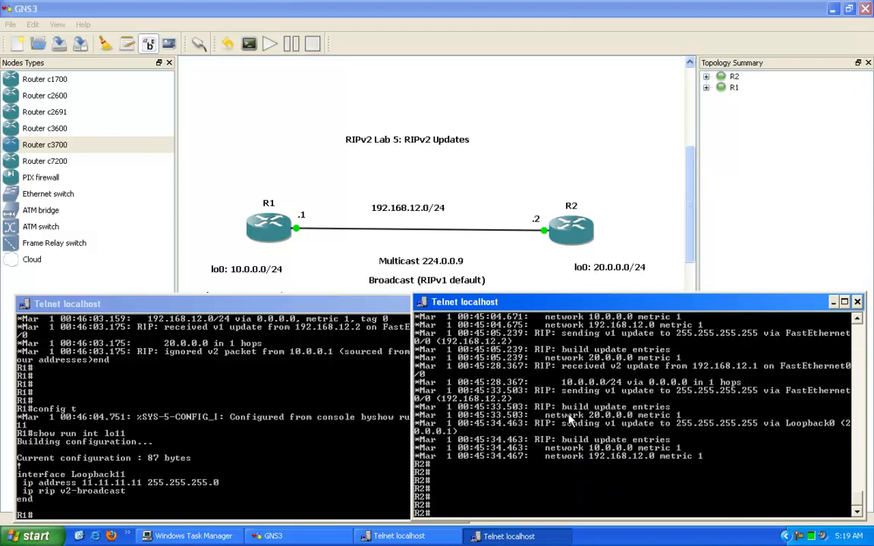
pyautogui.write('show ip route')
pyautogui.press('Return')
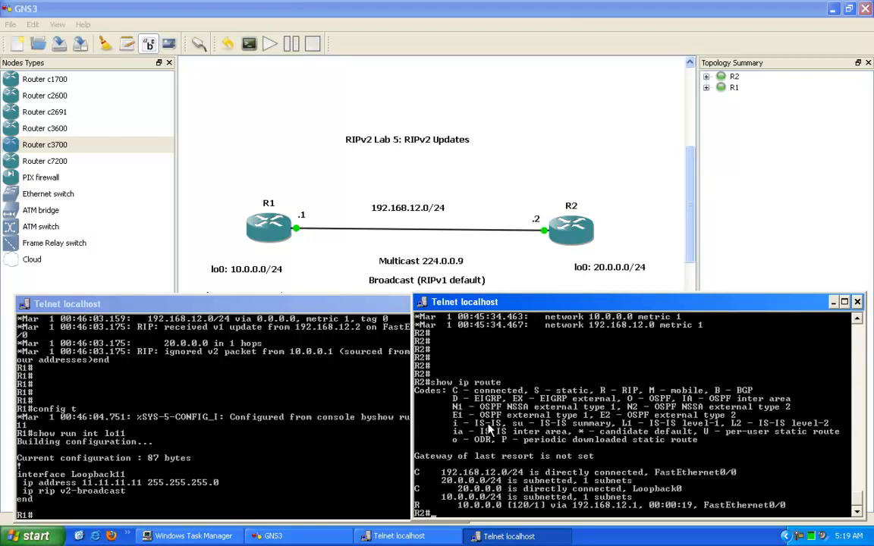
pyautogui.write('show run')
pyautogui.press('Return')
pyautogui.press('BackSpace')
pyautogui.press('Return')
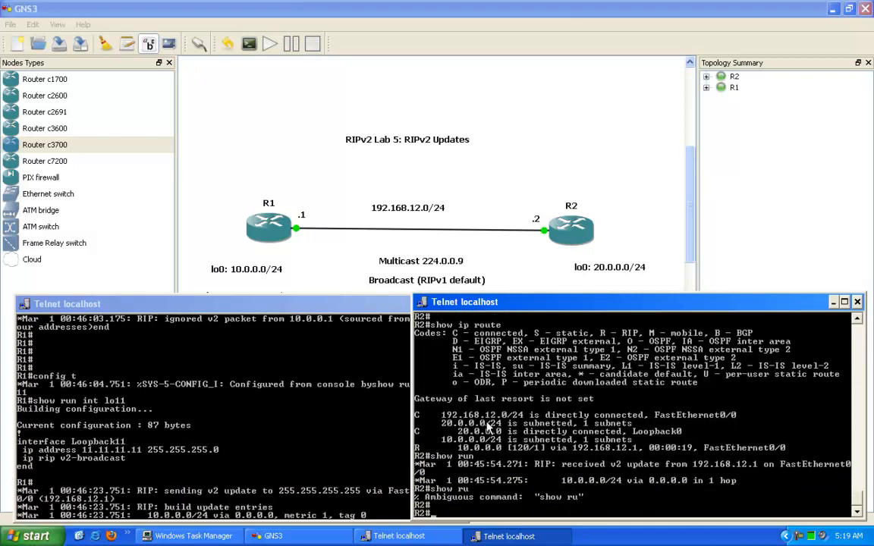
pyautogui.press('Return')
pyautogui.press('Return')
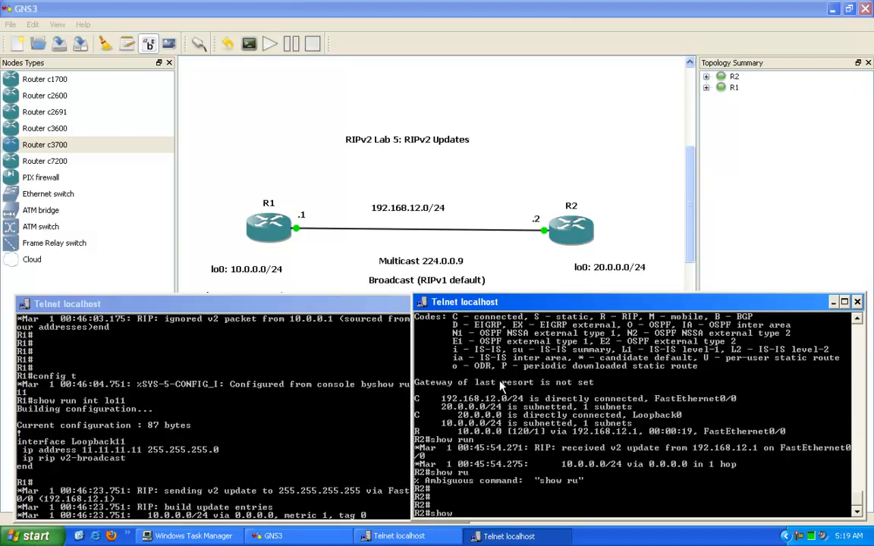
pyautogui.write('show ru')
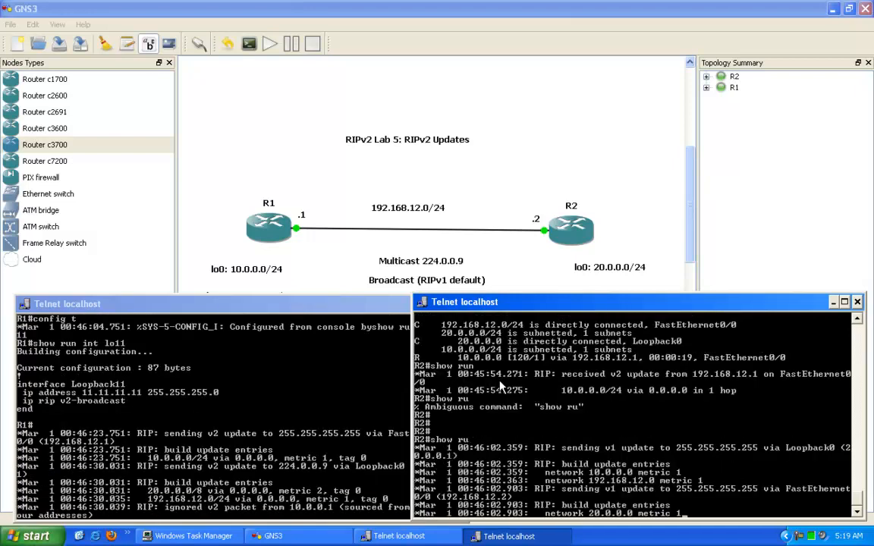
pyautogui.press('BackSpace')
pyautogui.press('BackSpace')
# Step: Run show ip route on R2 again to recheck the routes learned from R1
pyautogui.write('show sh')
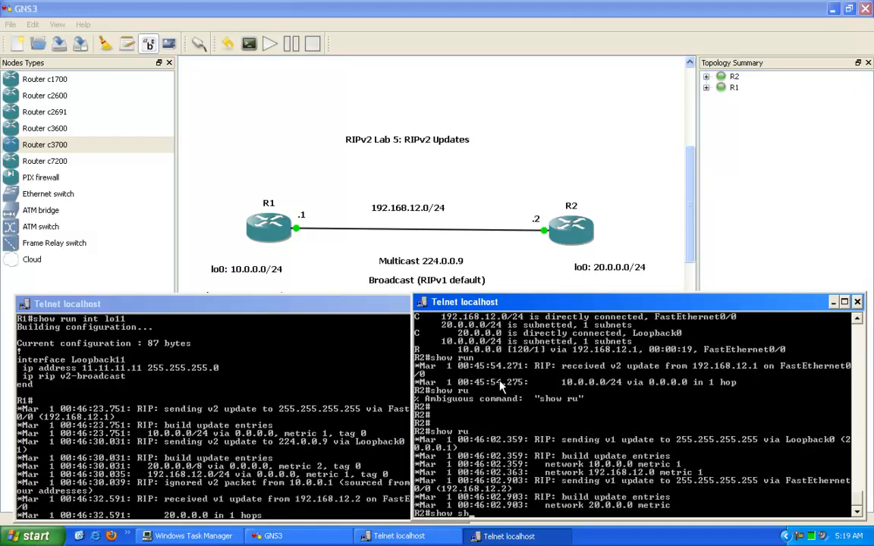
pyautogui.press('BackSpace')
pyautogui.press('BackSpace')
pyautogui.write('ip route')
pyautogui.press('Return')
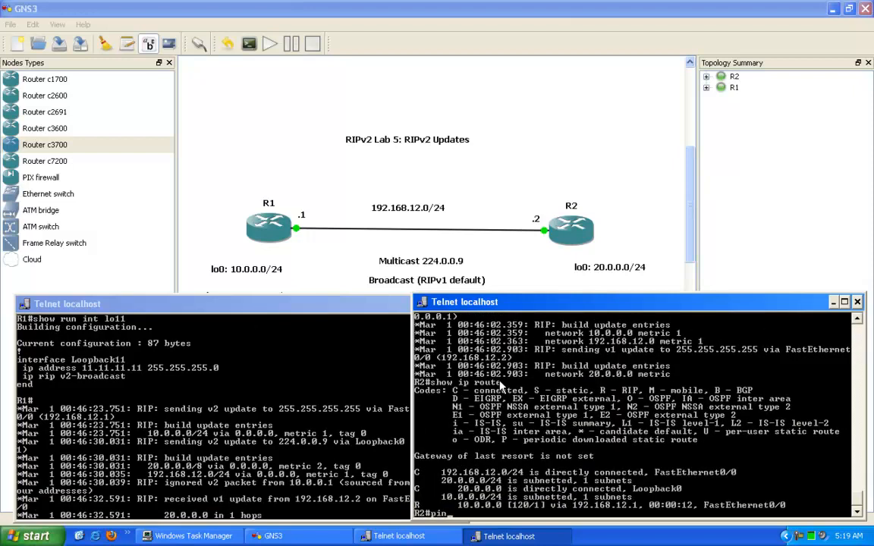
# Step: Highlight the 10.0.0.0/24 entry in R2's routing table
pyautogui.write('p')
pyautogui.rightClick(475, 428)
pyautogui.click(489, 432)
pyautogui.moveTo(440, 496); pyautogui.dragTo(510, 497)
pyautogui.click(482, 462)
# Step: Switch to R1's console and shift its window slightly to uncover more of R2's output
pyautogui.click(183, 429)
pyautogui.press('Return')
pyautogui.press('Return')
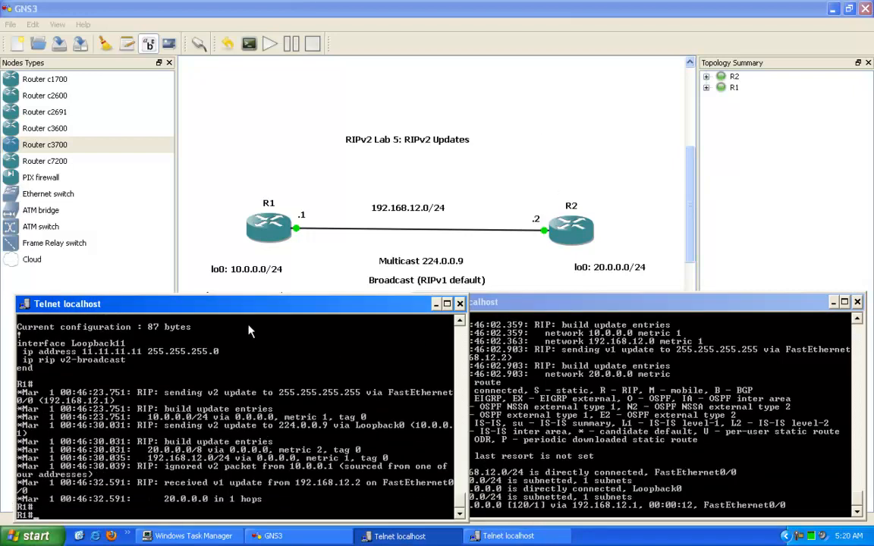
pyautogui.moveTo(255, 311); pyautogui.dragTo(257, 317)
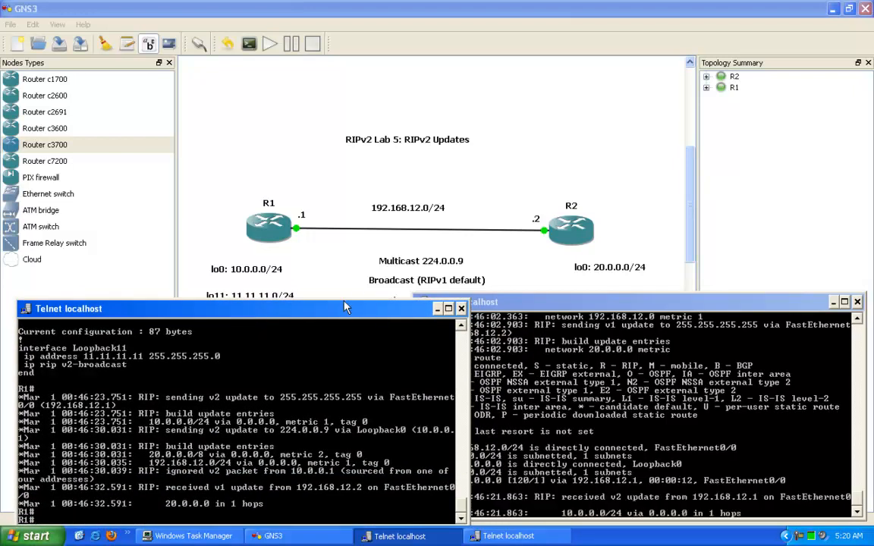
pyautogui.moveTo(323, 311); pyautogui.dragTo(310, 305)
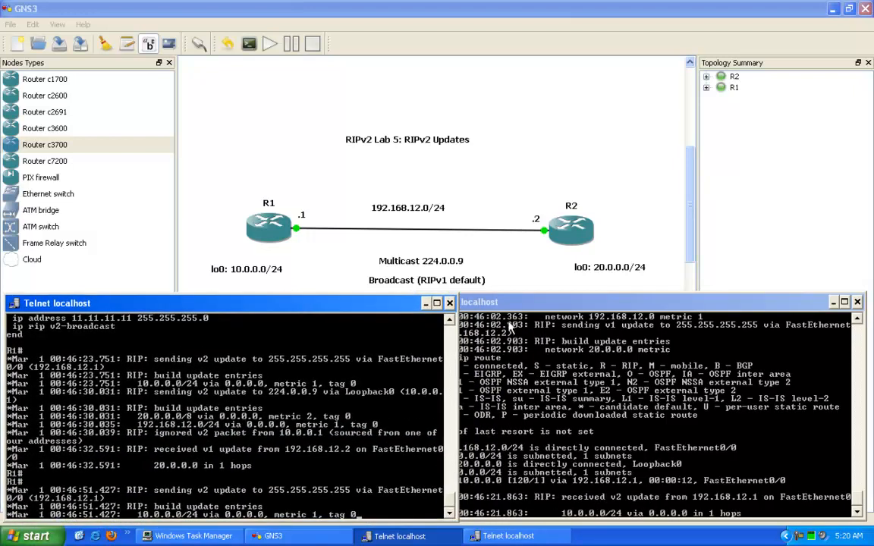
pyautogui.click(633, 362)
pyautogui.click(322, 303)
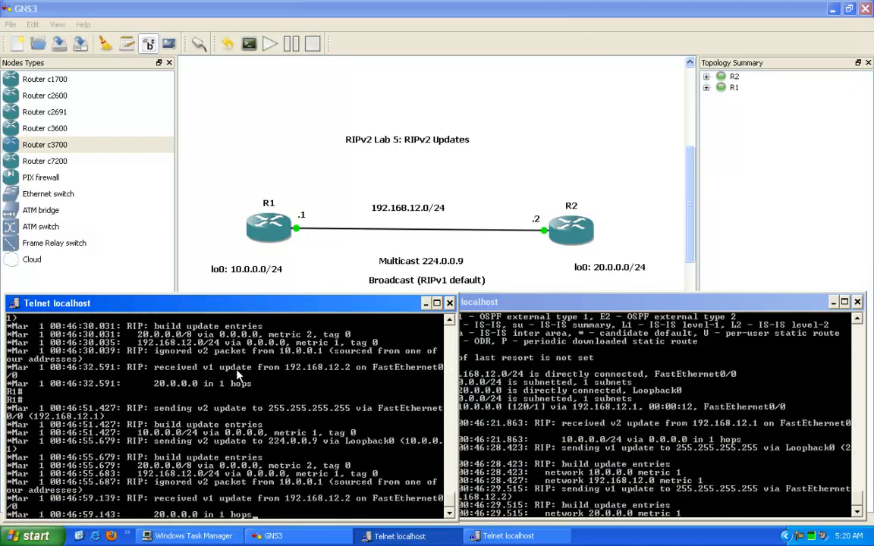
# Step: Look back through R1's console output and turn off all debugging on R1 with un all
pyautogui.scroll(10, 203, 344)
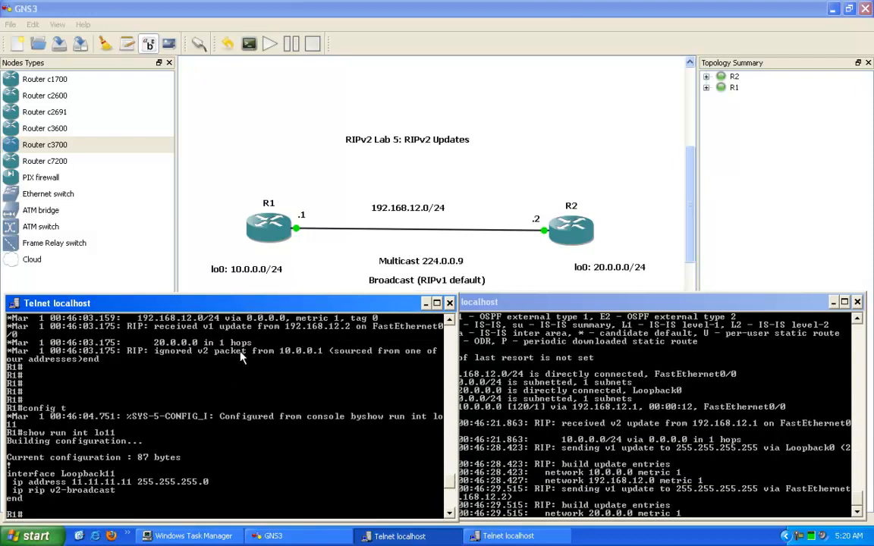
pyautogui.scroll(-8, 222, 366)
pyautogui.scroll(-3, 308, 384)
pyautogui.write('un all')
pyautogui.press('Return')
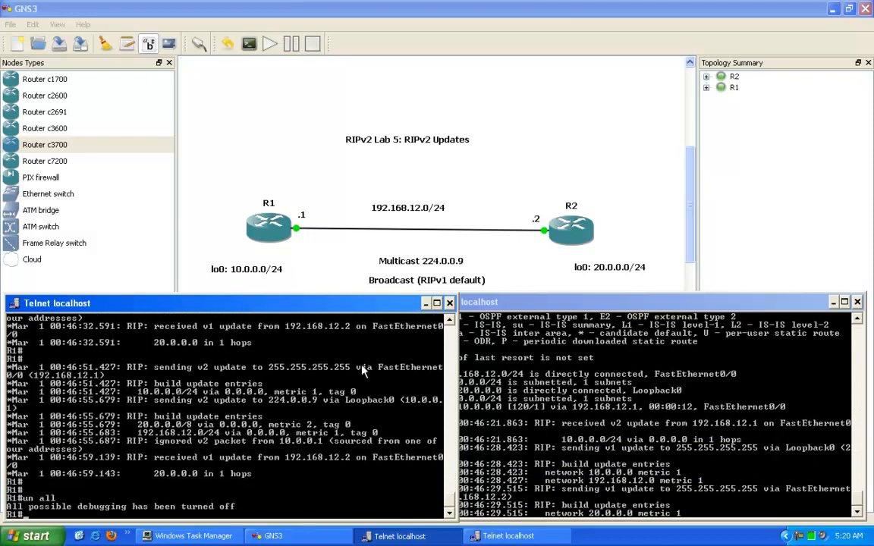
# Step: Turn off all debugging on R2 with un all
pyautogui.click(649, 334)
pyautogui.press('Return')
pyautogui.press('Return')
pyautogui.write('un all')
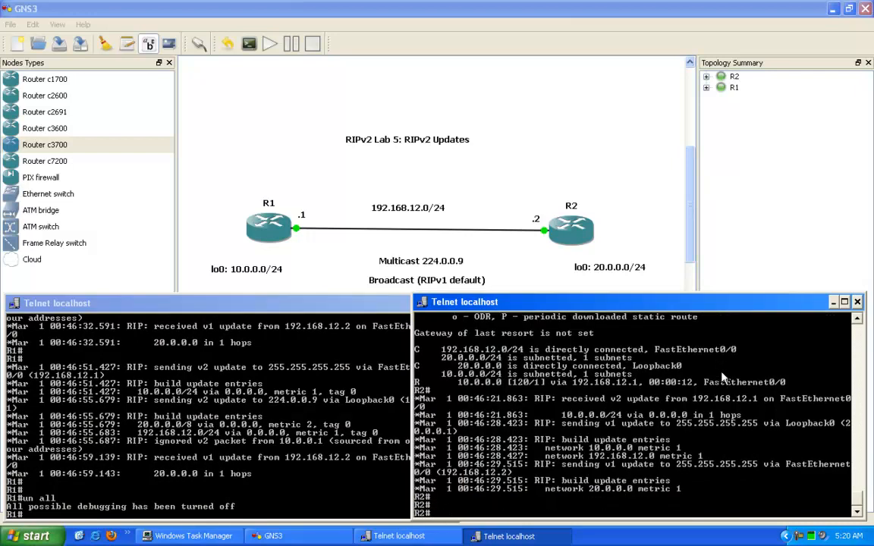
pyautogui.press('Return')
pyautogui.press('Return')
pyautogui.press('Return')
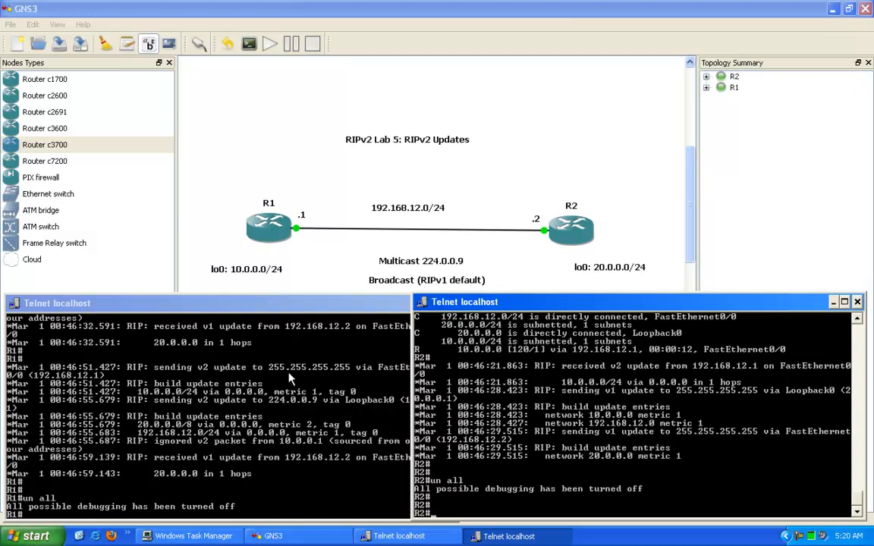
# Step: Highlight the destination addresses 255.255.255.255 and 224.0.0.9 of the sent v2 updates in R1's debug output
pyautogui.rightClick(234, 334)
pyautogui.click(239, 340)
pyautogui.moveTo(269, 367); pyautogui.dragTo(354, 372)
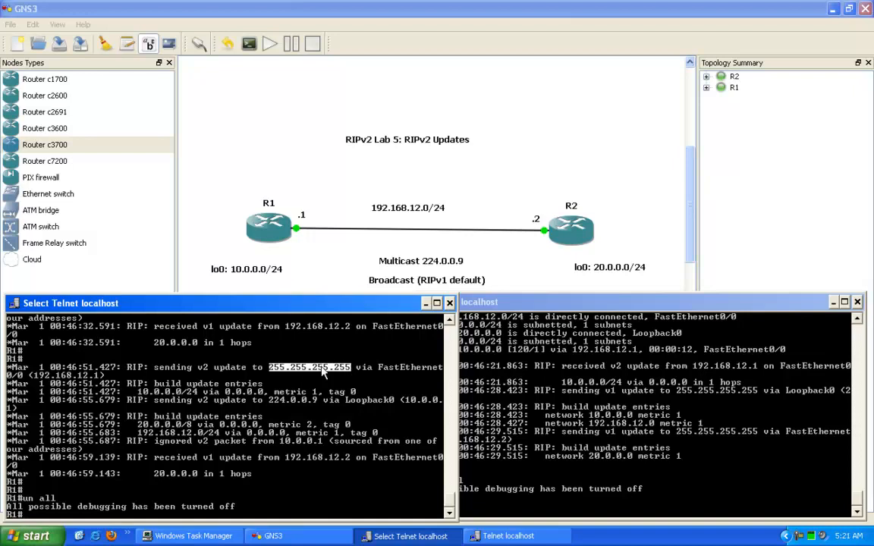
pyautogui.click(273, 401)
pyautogui.moveTo(273, 400); pyautogui.dragTo(313, 401)
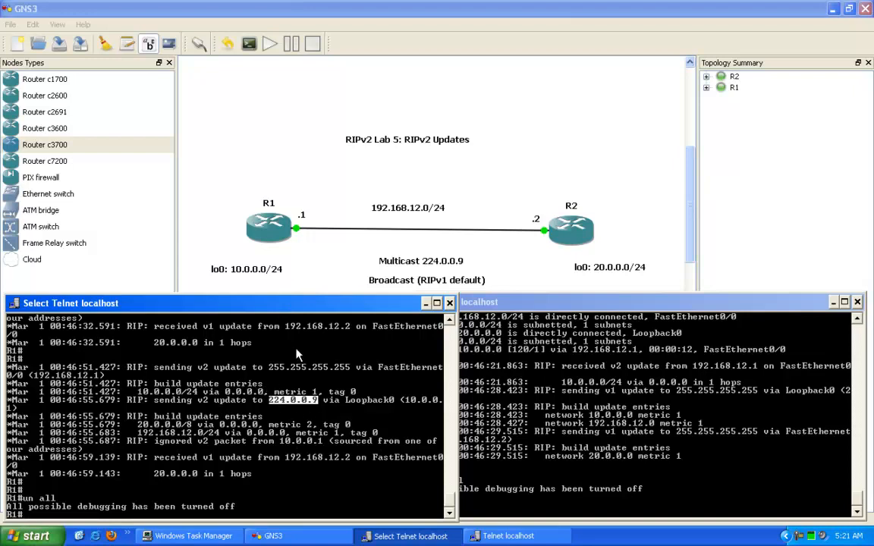
pyautogui.click(227, 375)
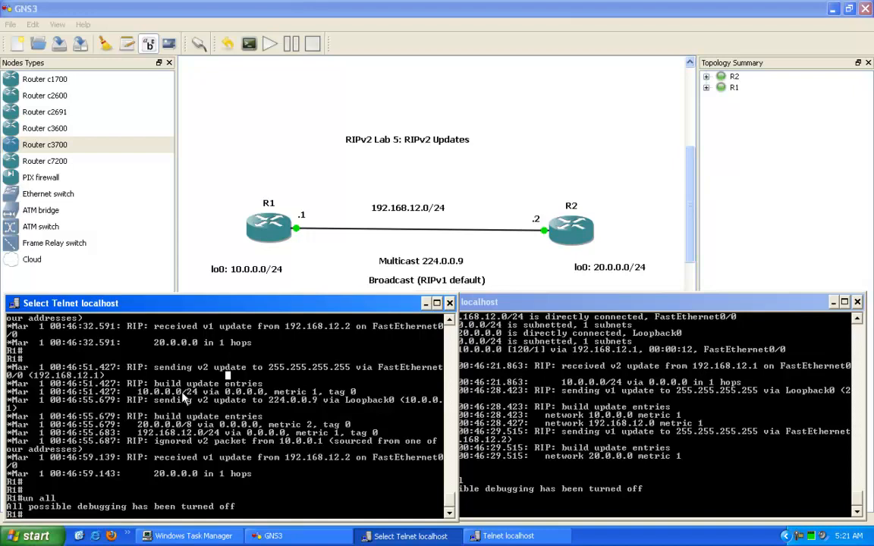